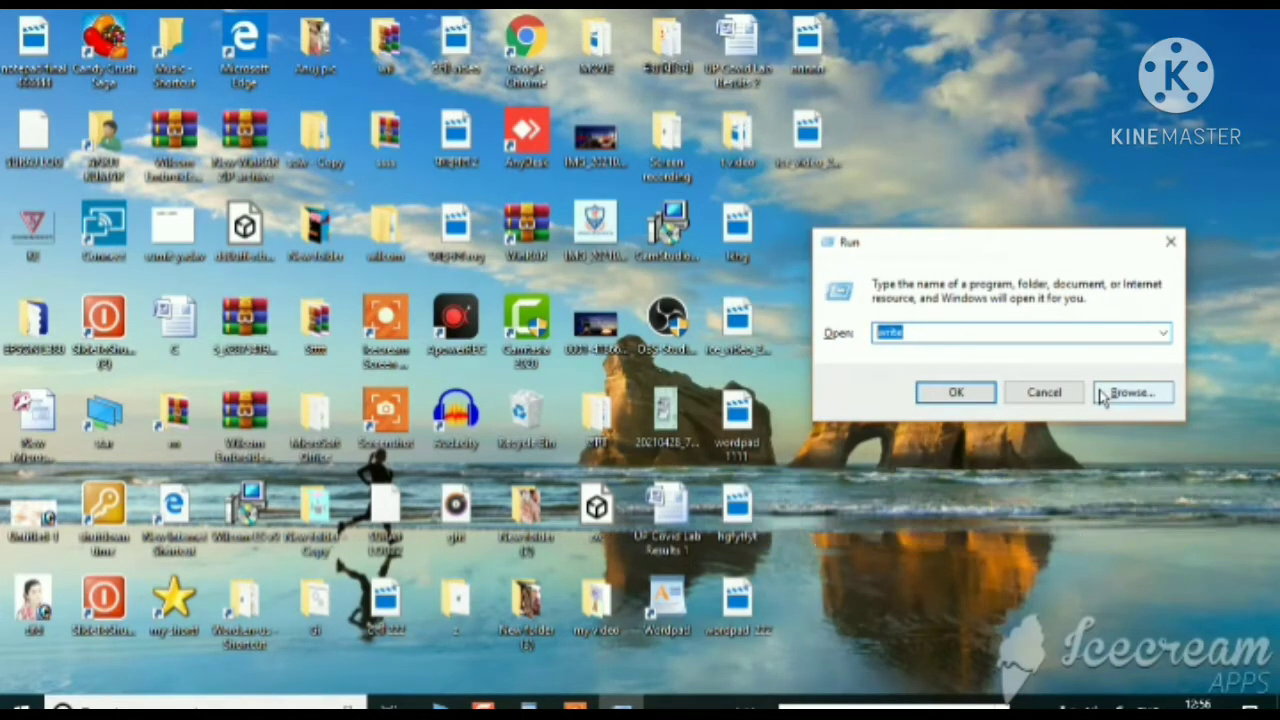
# Launch WordPad with the Run command "wordpad", and close its blank document window.
pyautogui.press('BackSpace')
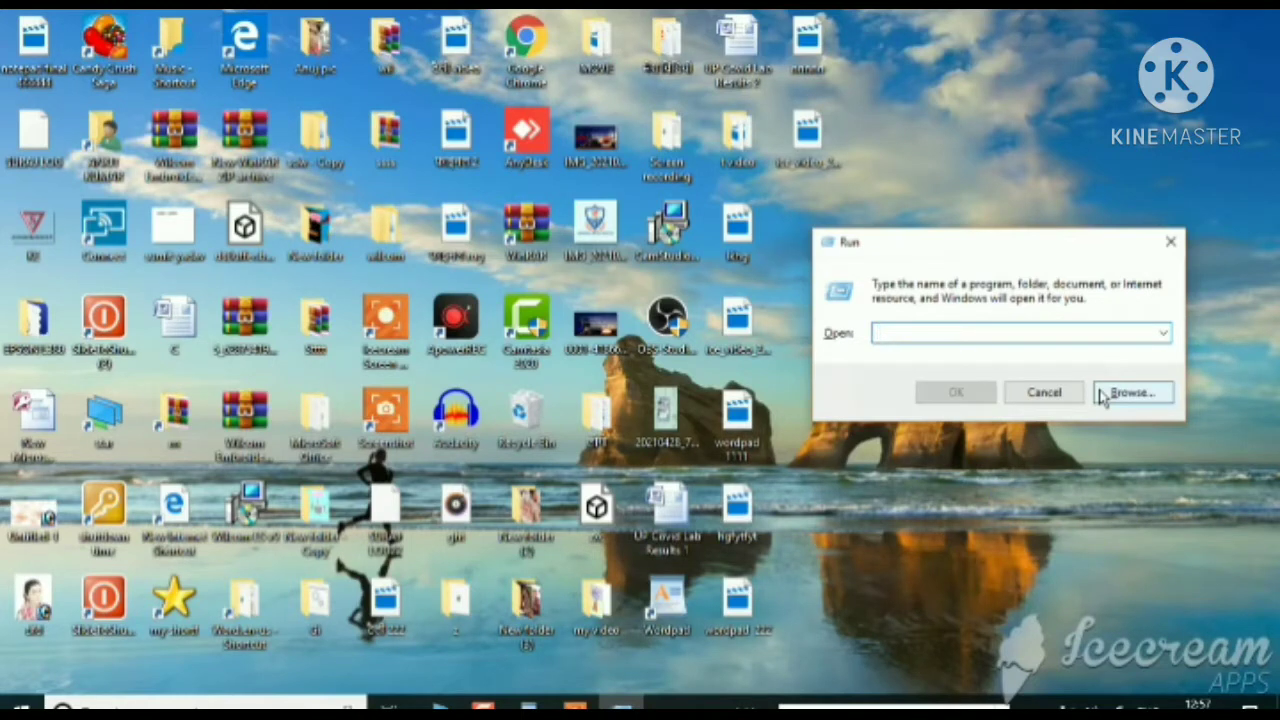
pyautogui.write('wordp')
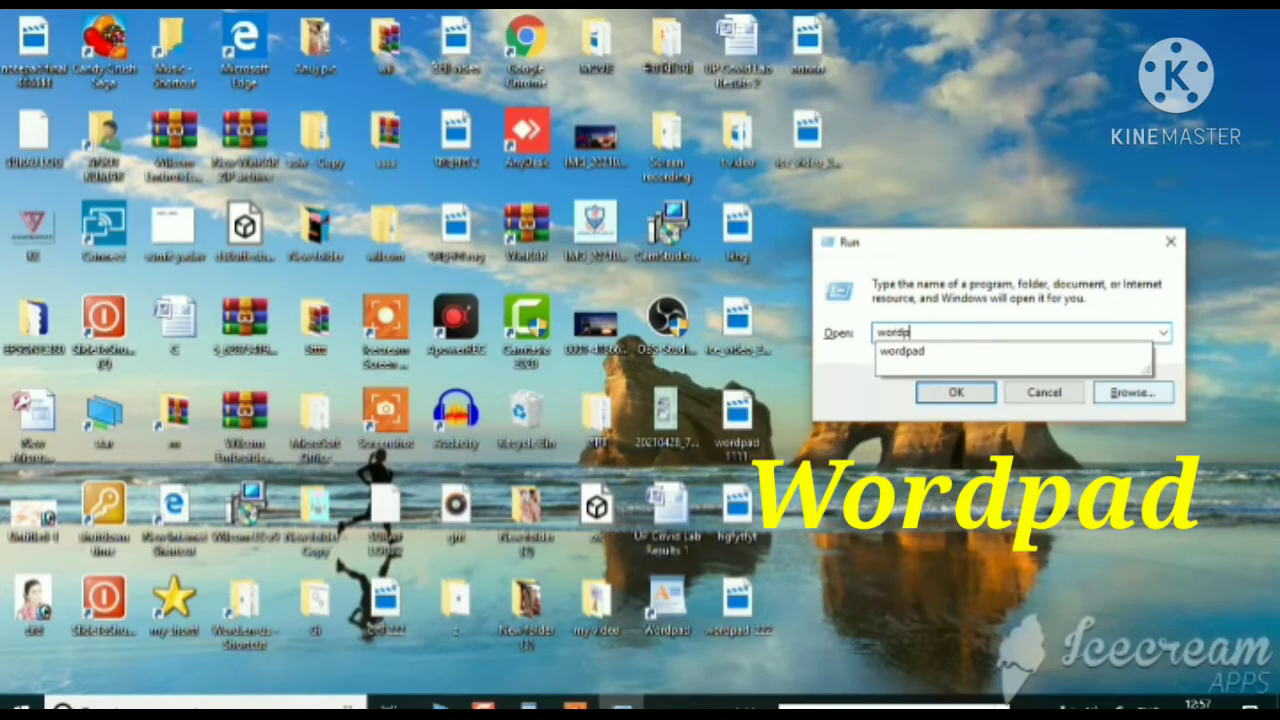
pyautogui.write('ad')
pyautogui.press('Return')
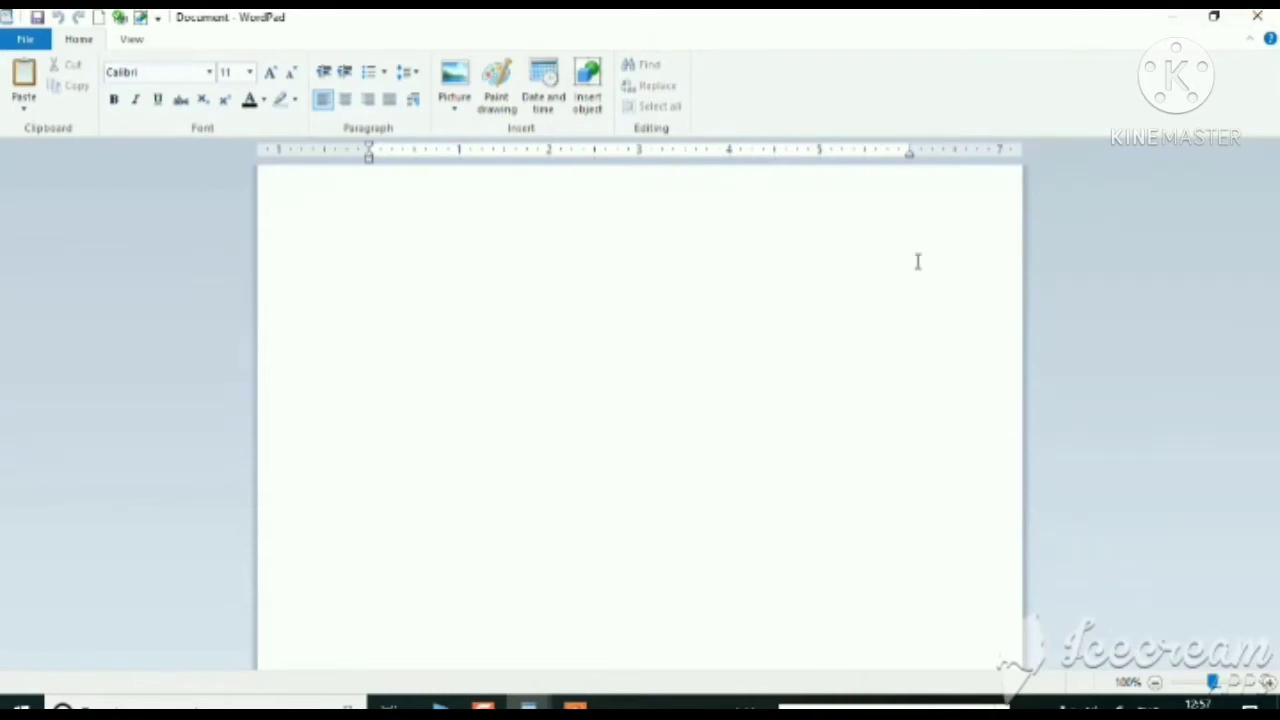
pyautogui.click(1257, 17)
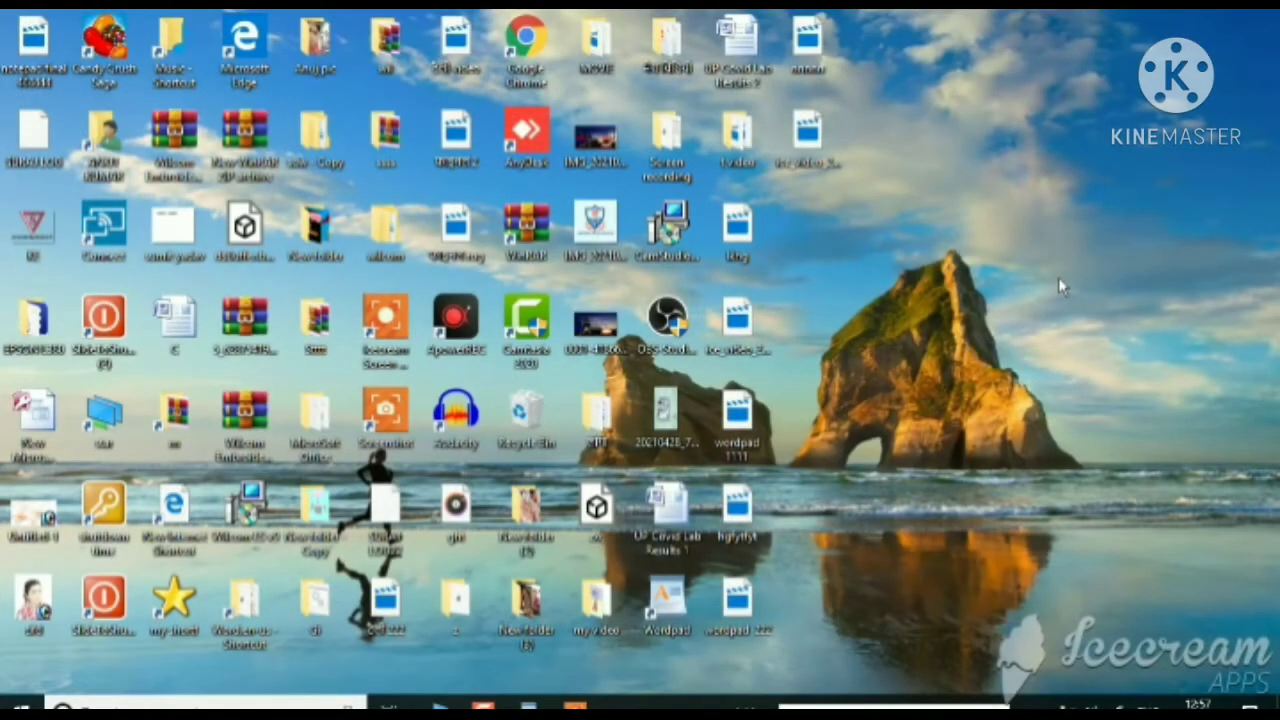
# Launch WordPad with the Run command "write", and close its blank document window.
pyautogui.press('super+r')
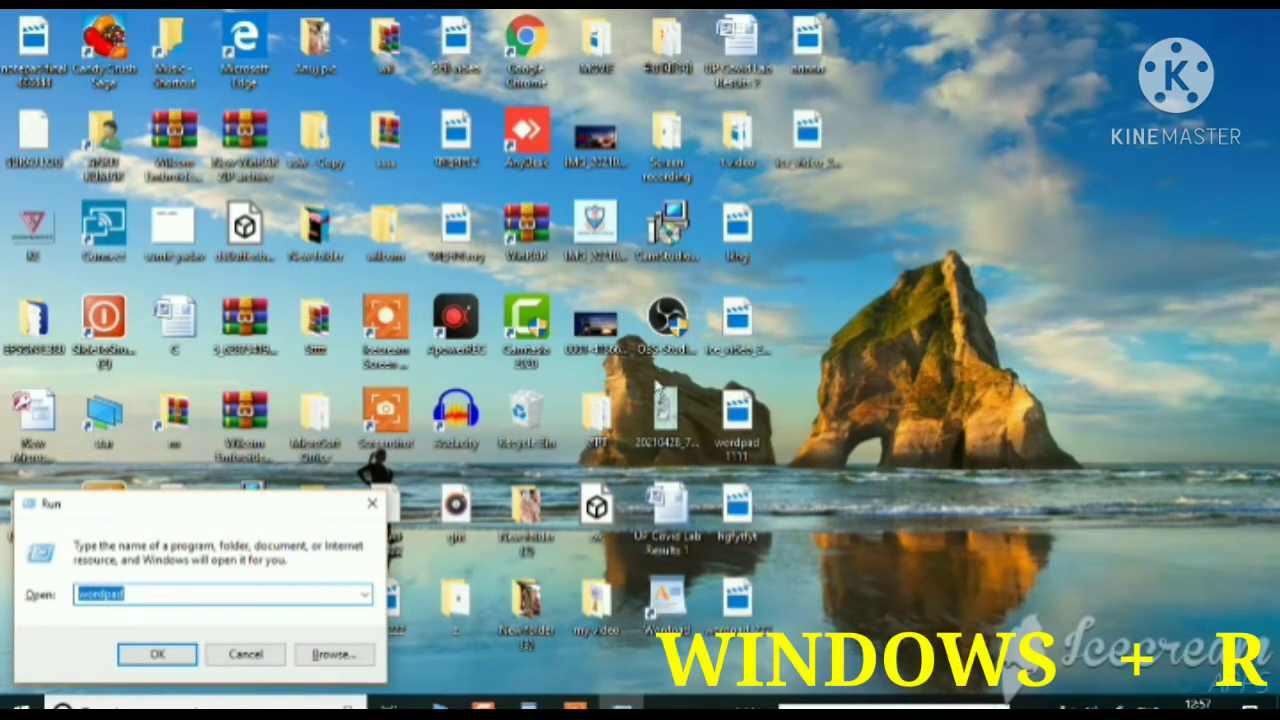
pyautogui.moveTo(125, 510); pyautogui.dragTo(775, 272)
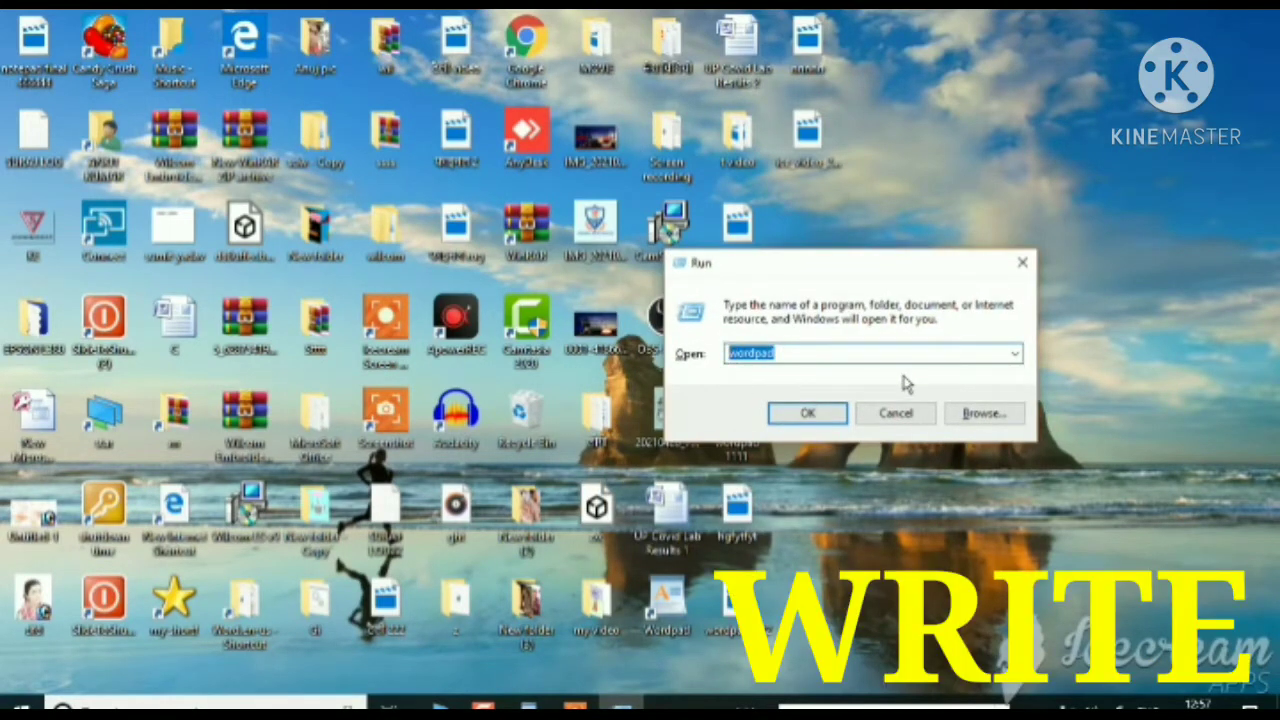
pyautogui.write('wri')
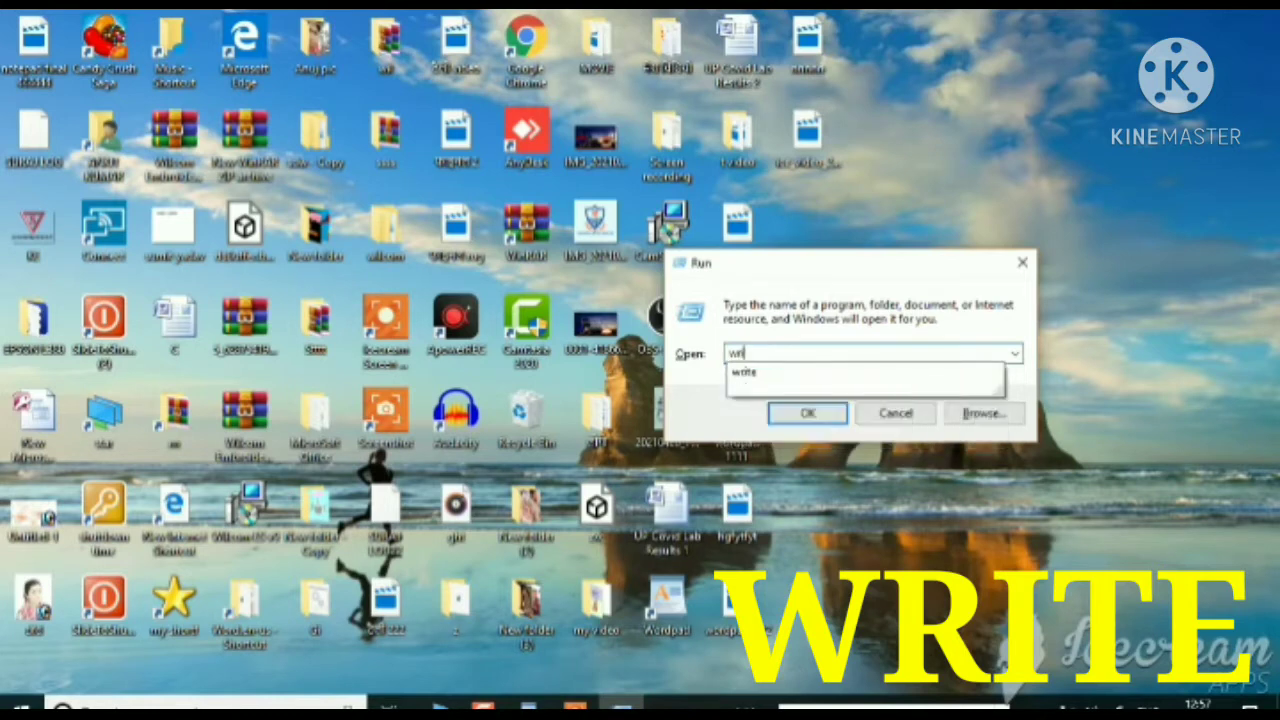
pyautogui.write('te')
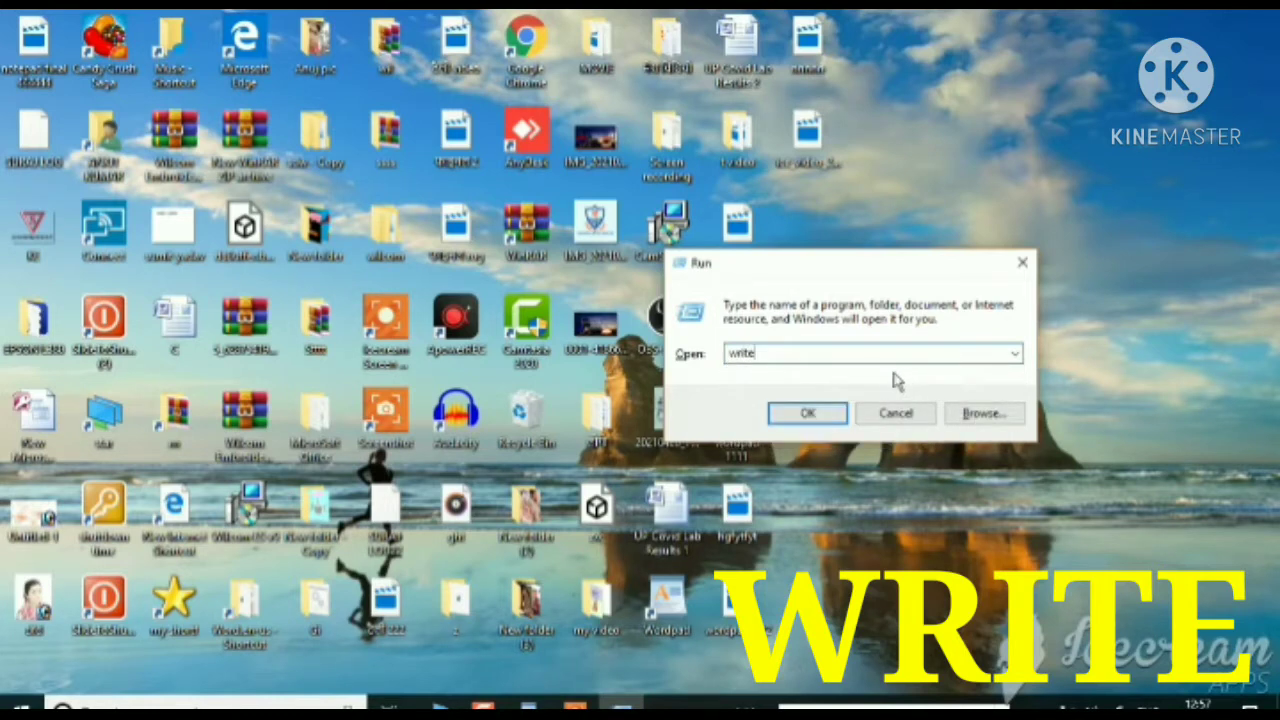
pyautogui.click(820, 414)
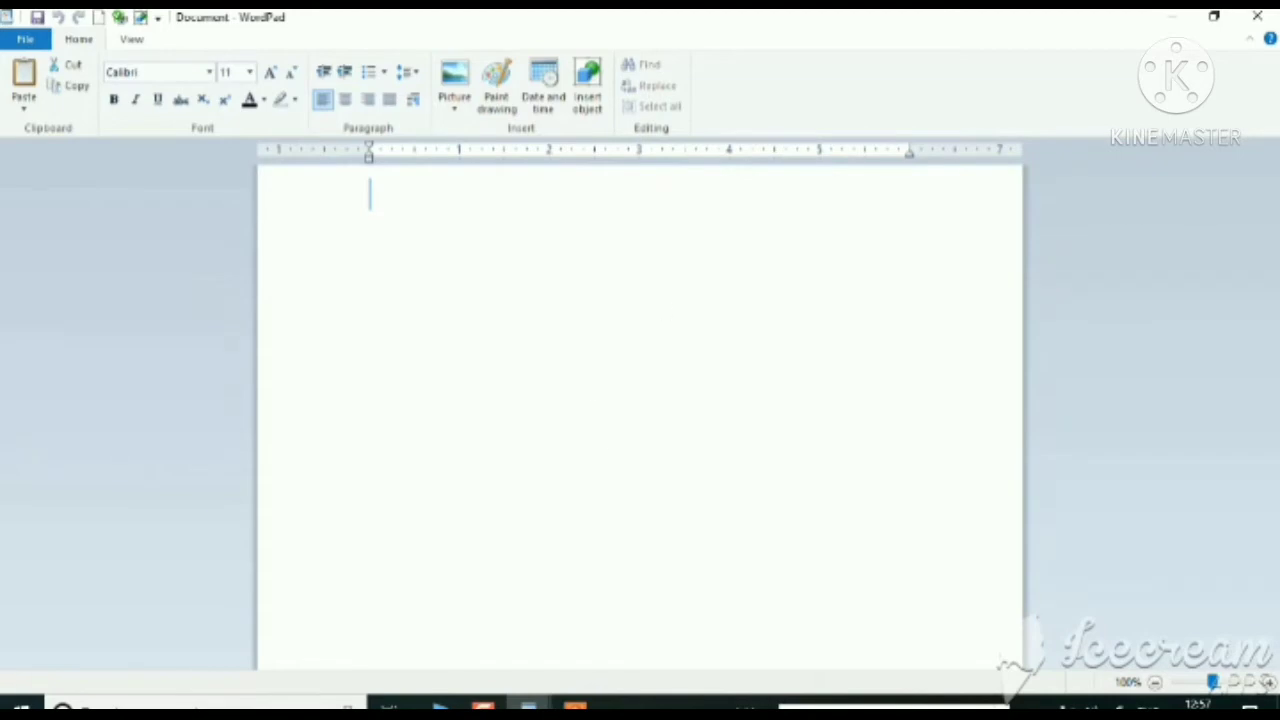
pyautogui.click(1257, 16)
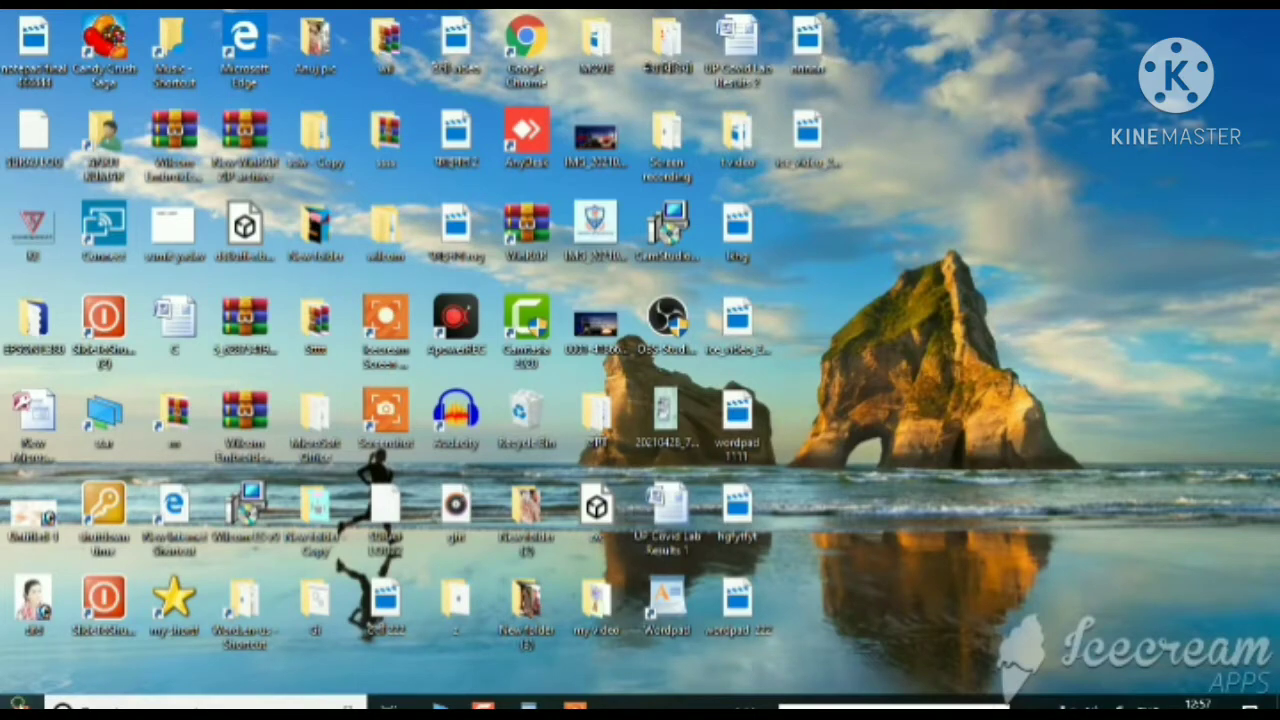
# Launch WordPad from the Windows Accessories group among the installed programs.
pyautogui.click(20, 704)
pyautogui.scroll(-10, 165, 535)
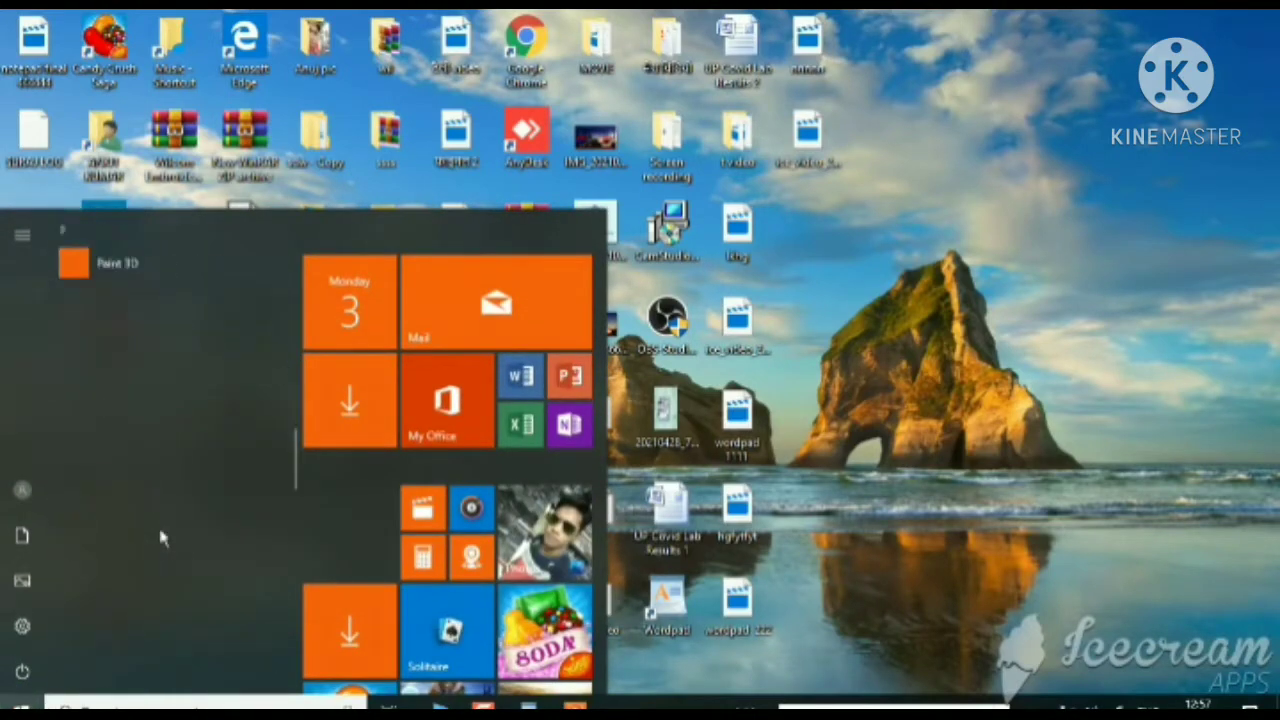
pyautogui.scroll(-6, 163, 537)
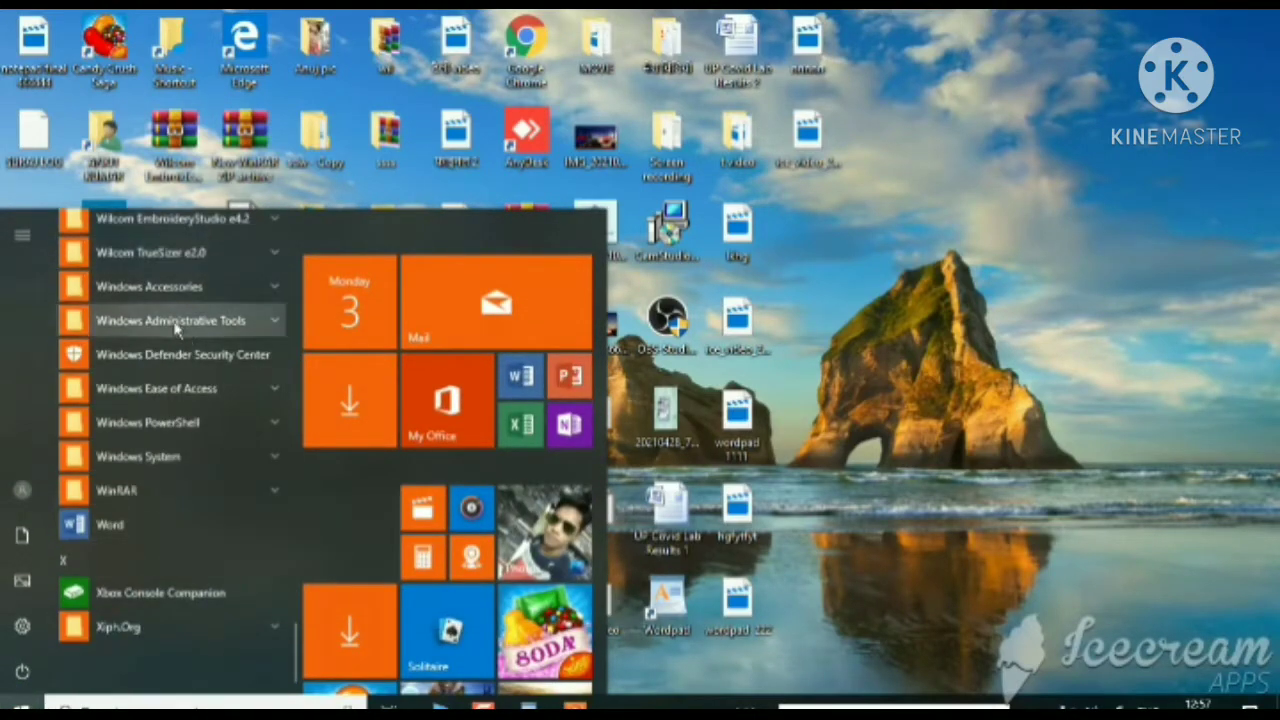
pyautogui.click(266, 288)
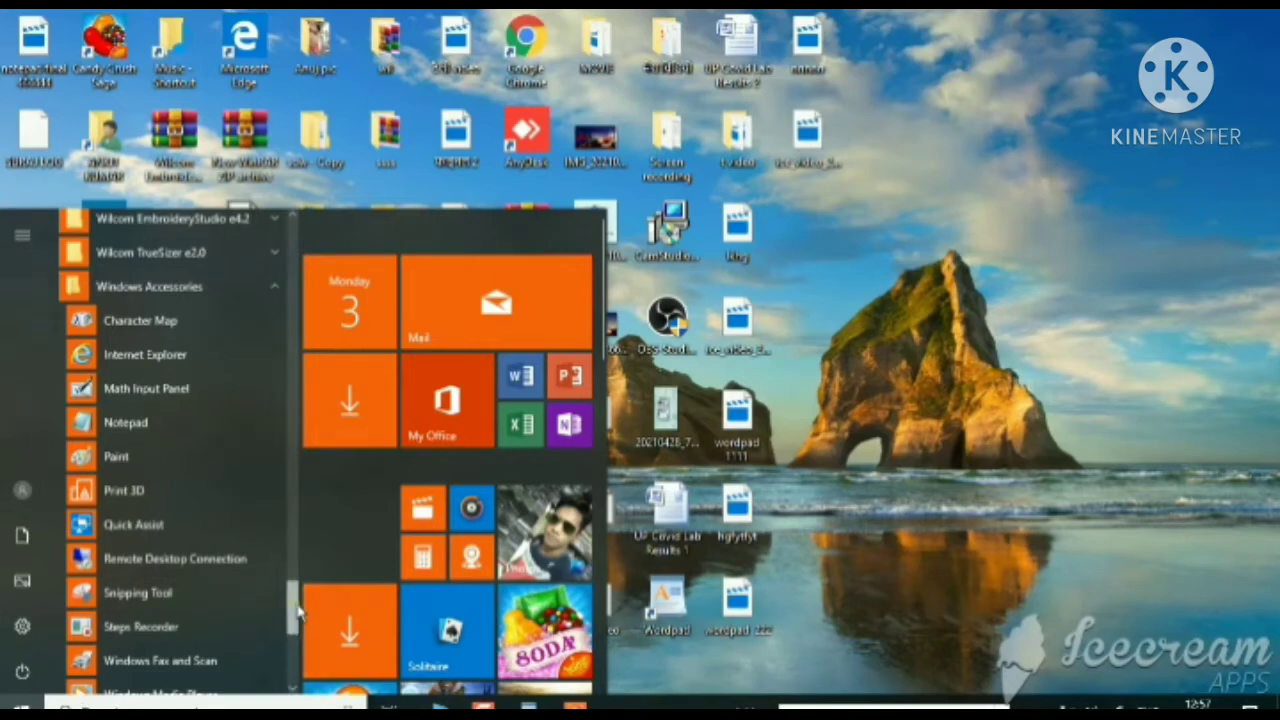
pyautogui.scroll(-3, 298, 626)
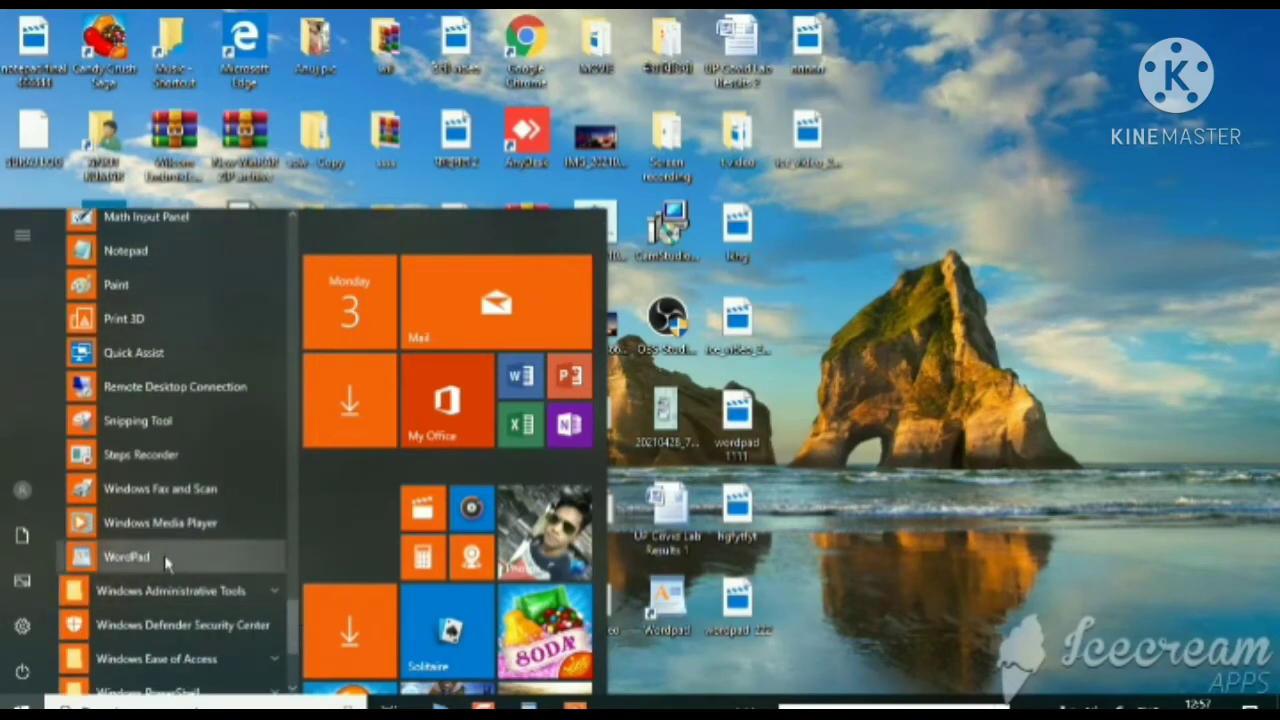
pyautogui.click(126, 557)
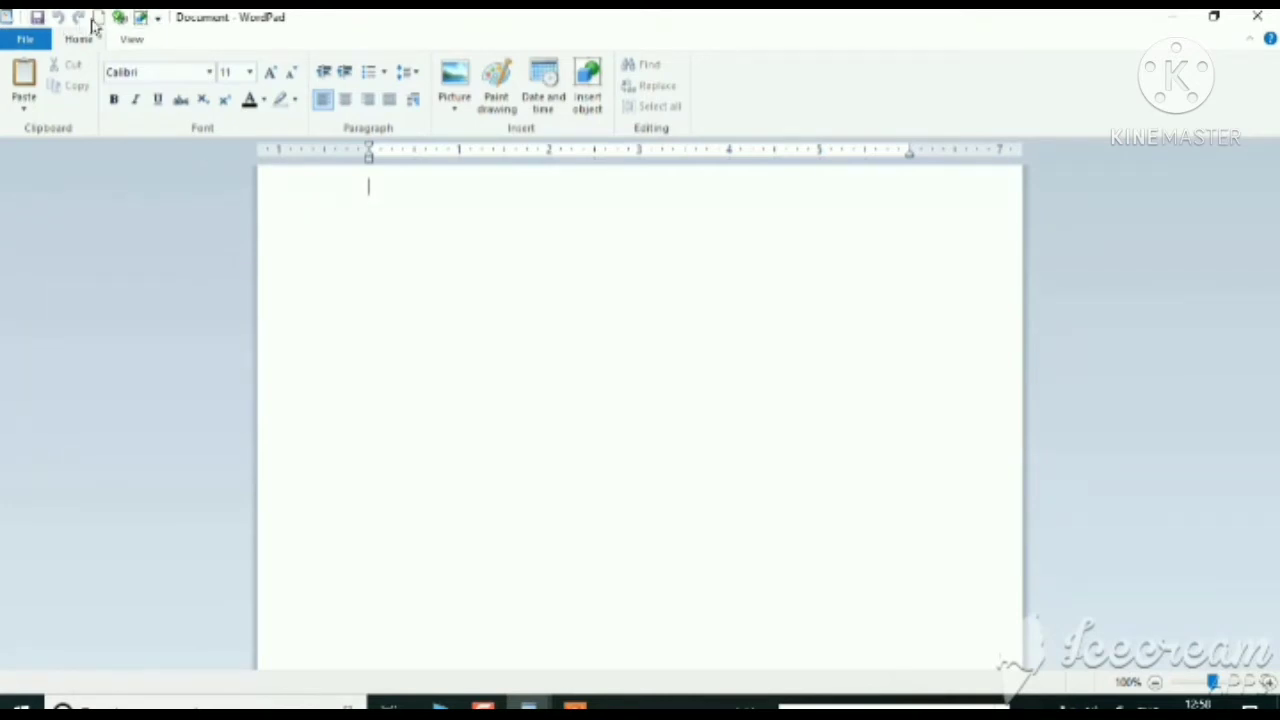
# Move the Quick Access Toolbar so that it shows below the ribbon.
pyautogui.click(160, 20)
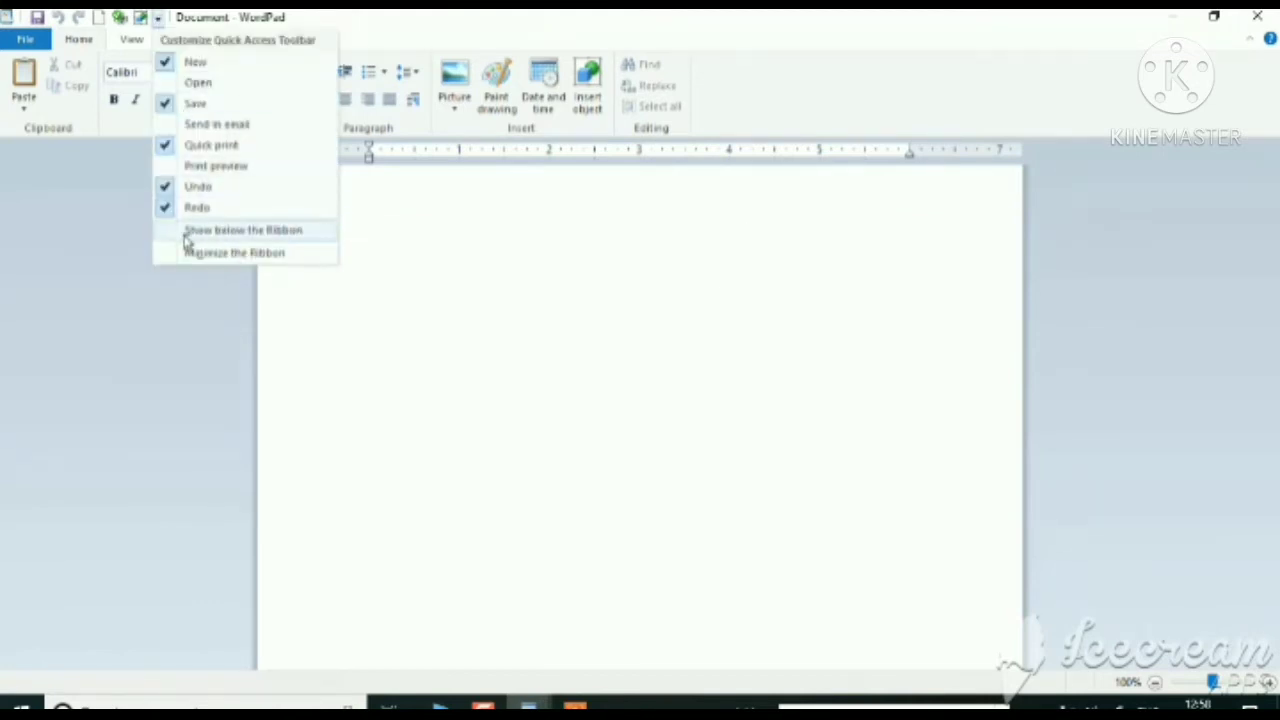
pyautogui.click(284, 236)
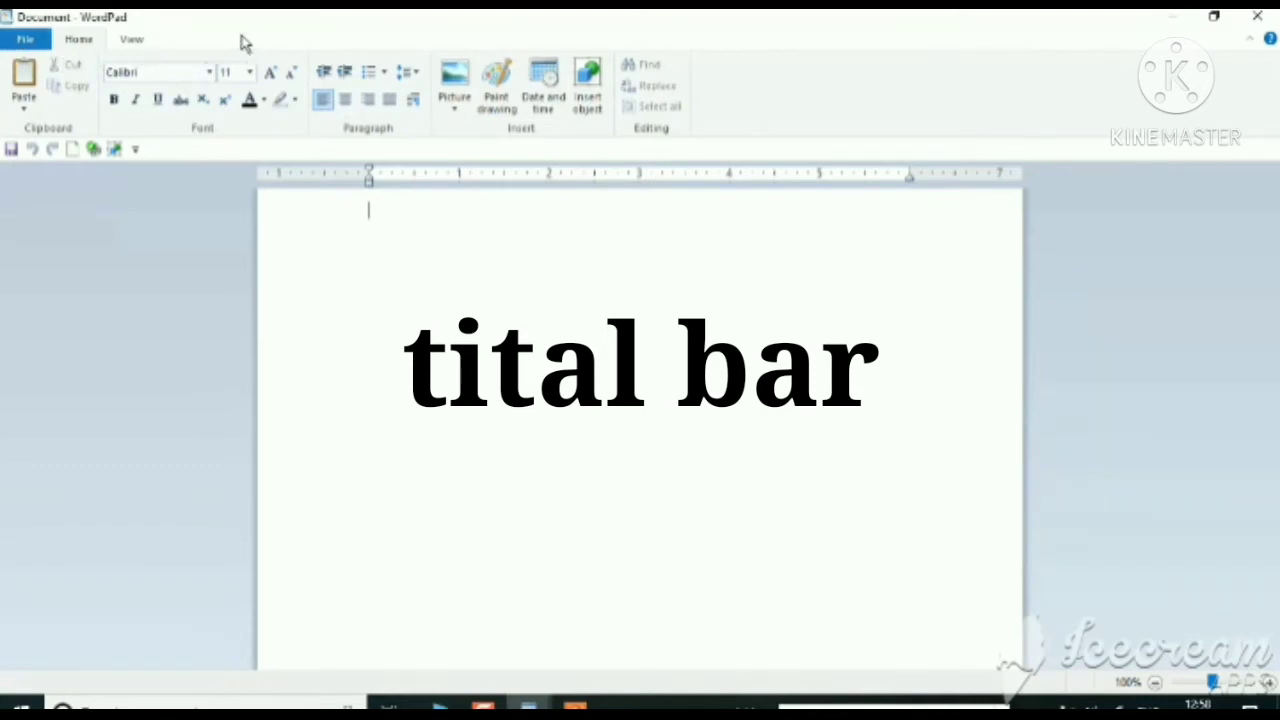
# Examine the commands offered under File, Home and View, including the file, page setup and zoom options.
pyautogui.click(130, 38)
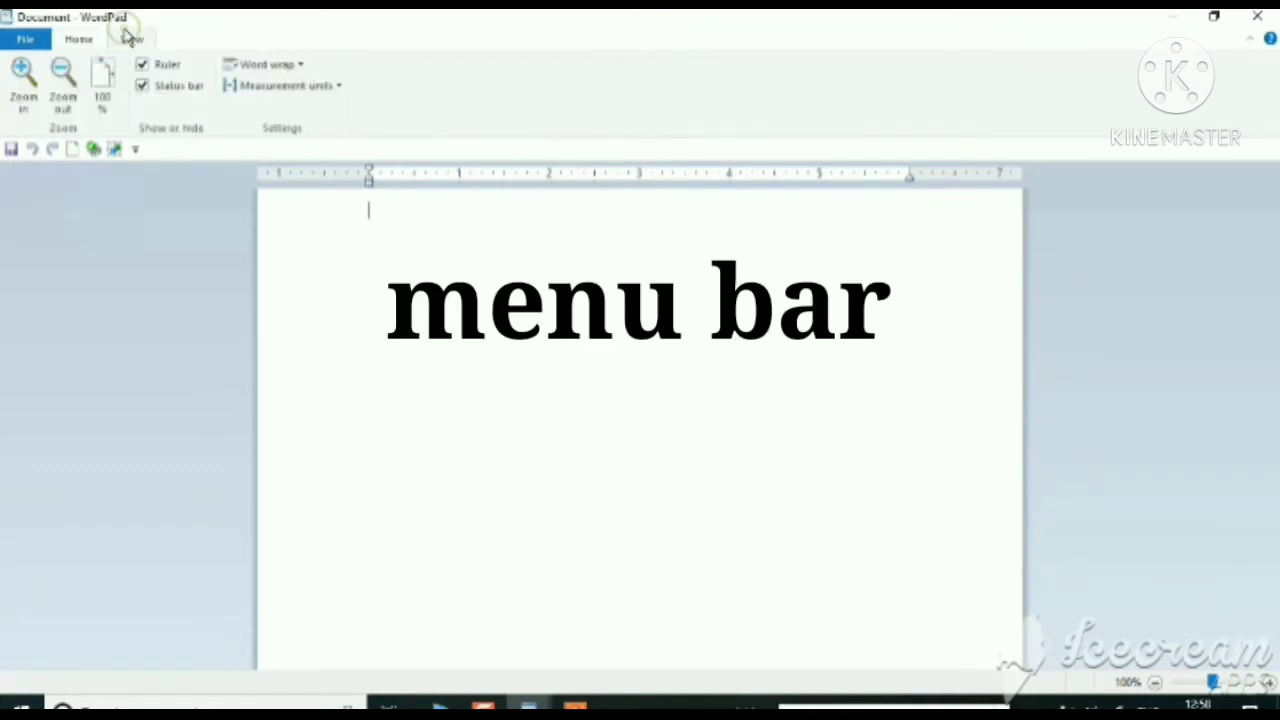
pyautogui.click(44, 42)
pyautogui.click(448, 50)
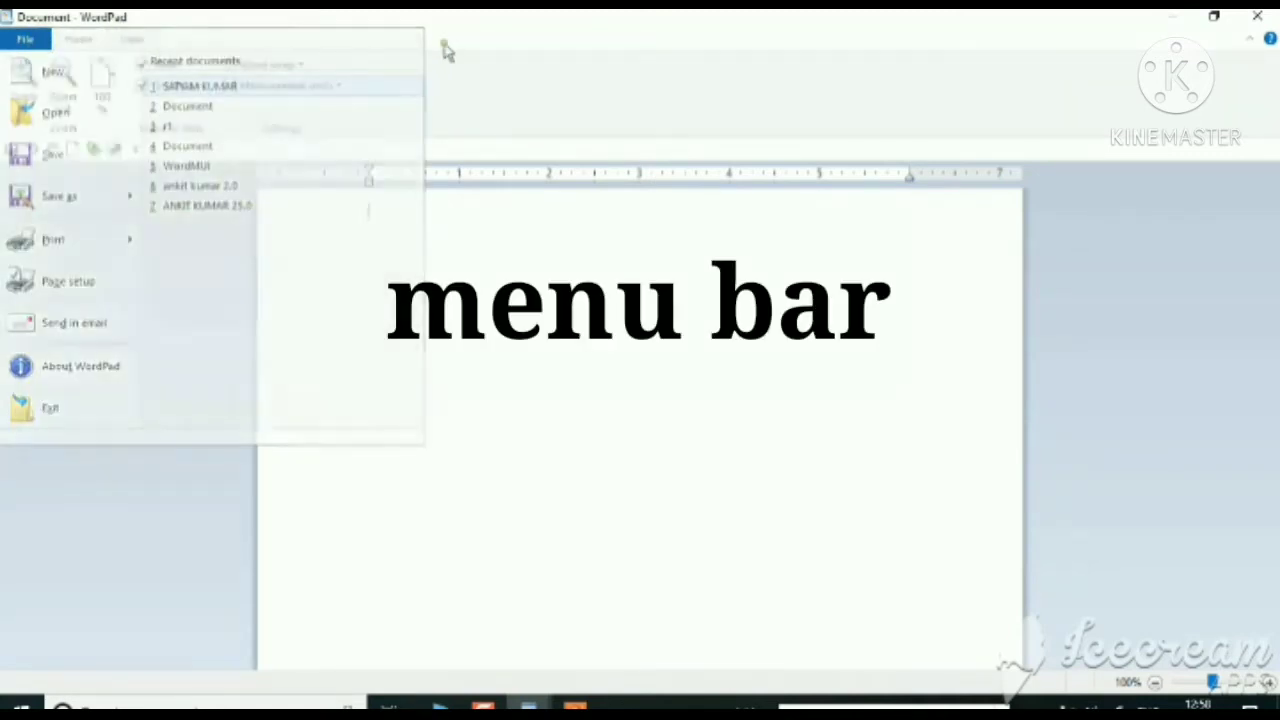
pyautogui.click(77, 39)
pyautogui.click(129, 40)
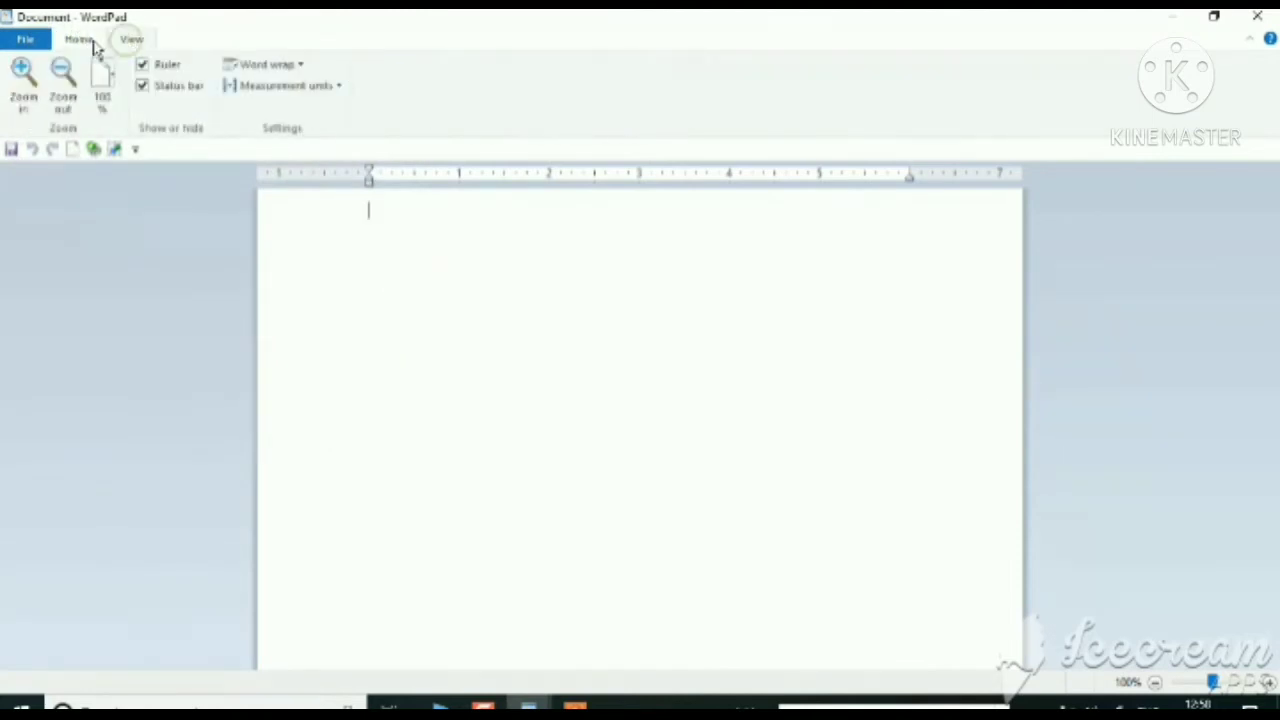
pyautogui.click(88, 39)
pyautogui.click(128, 40)
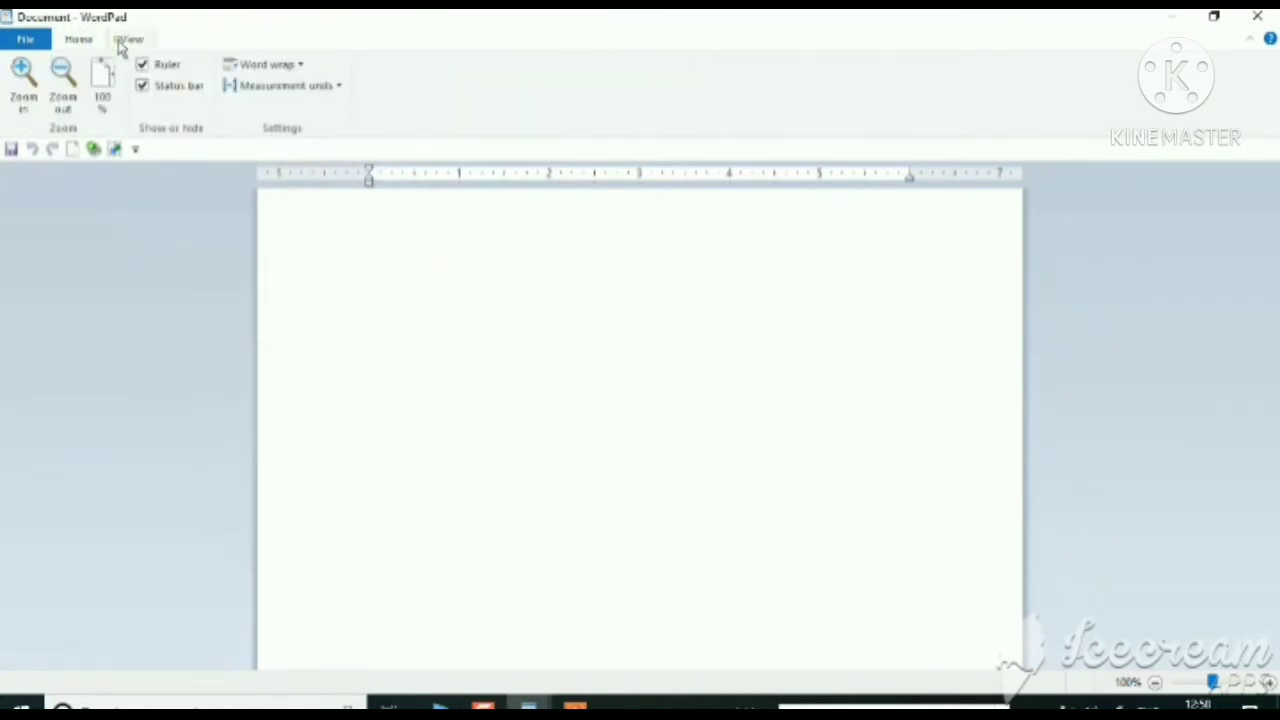
pyautogui.click(84, 42)
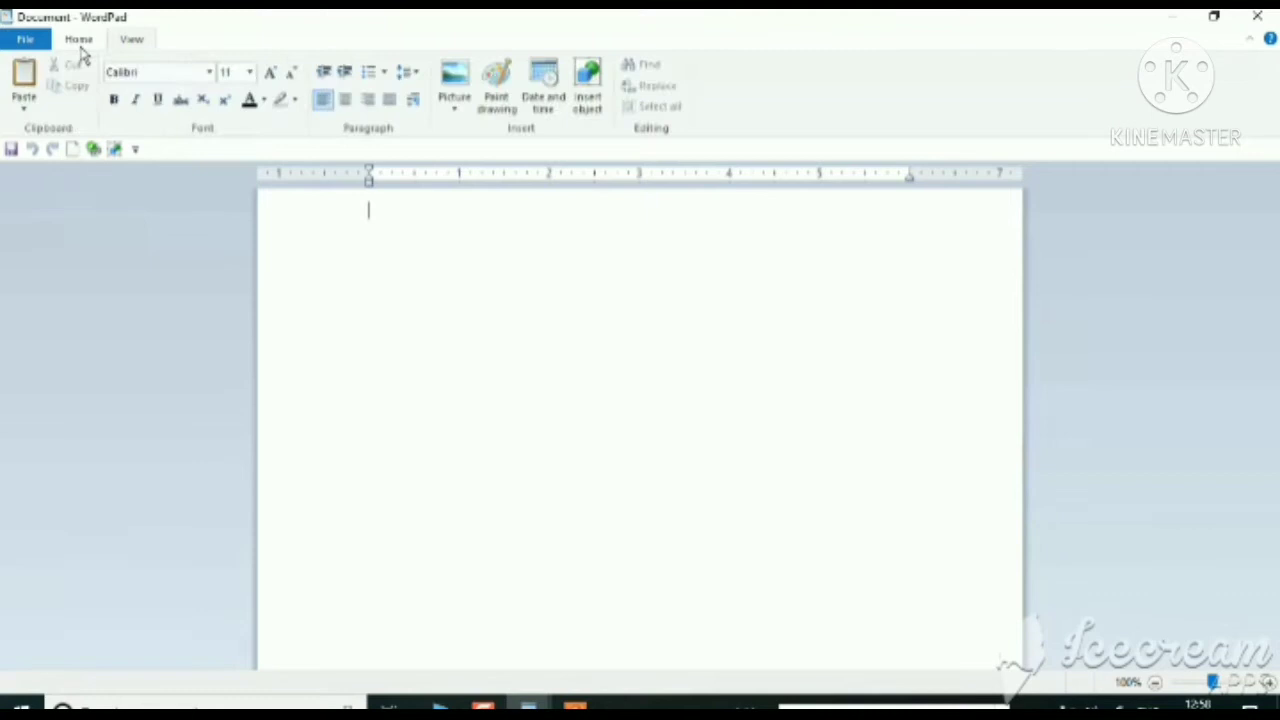
pyautogui.click(145, 40)
pyautogui.click(82, 38)
pyautogui.click(18, 46)
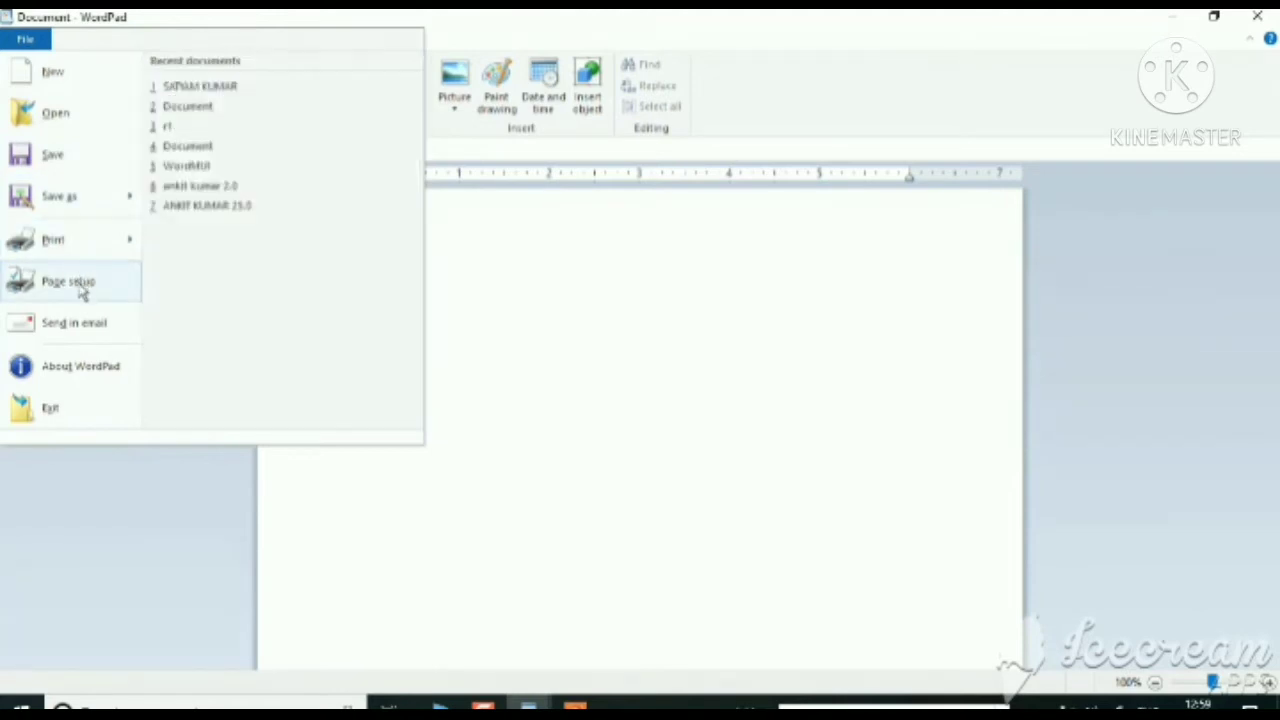
pyautogui.click(620, 405)
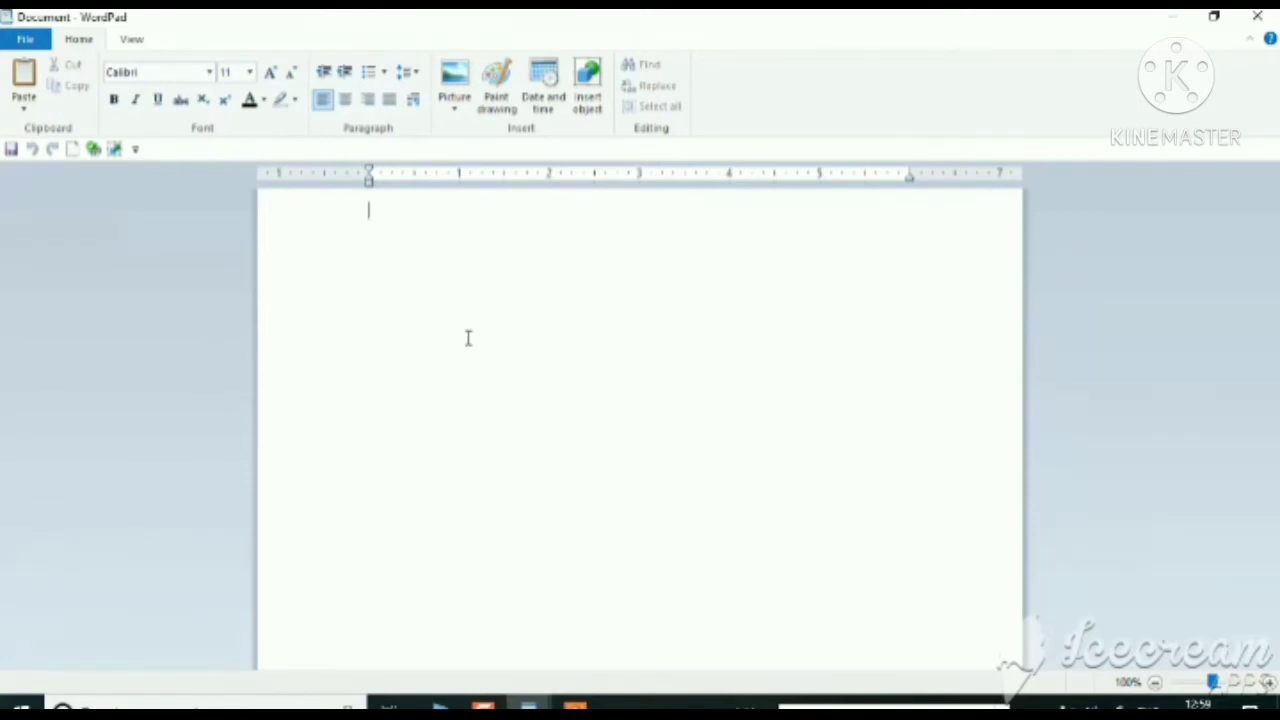
# Enter the word "star" in the blank document and copy it to the clipboard.
pyautogui.write('star')
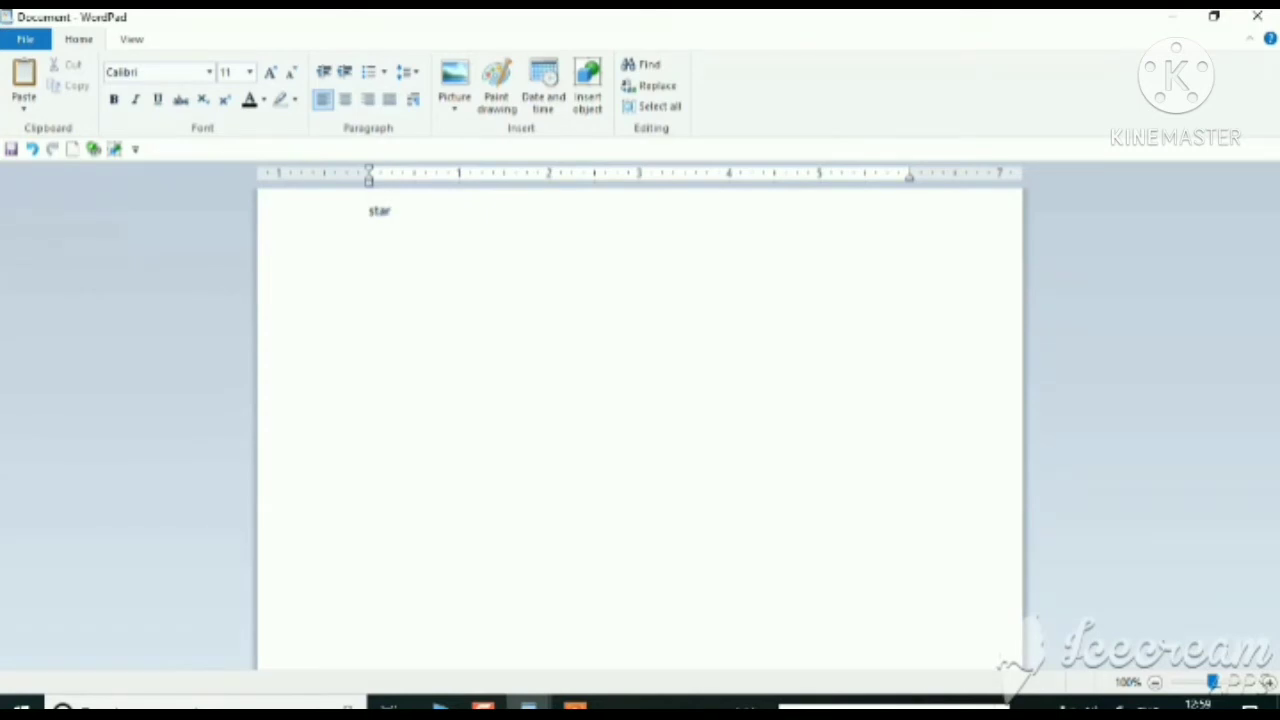
pyautogui.doubleClick(378, 213)
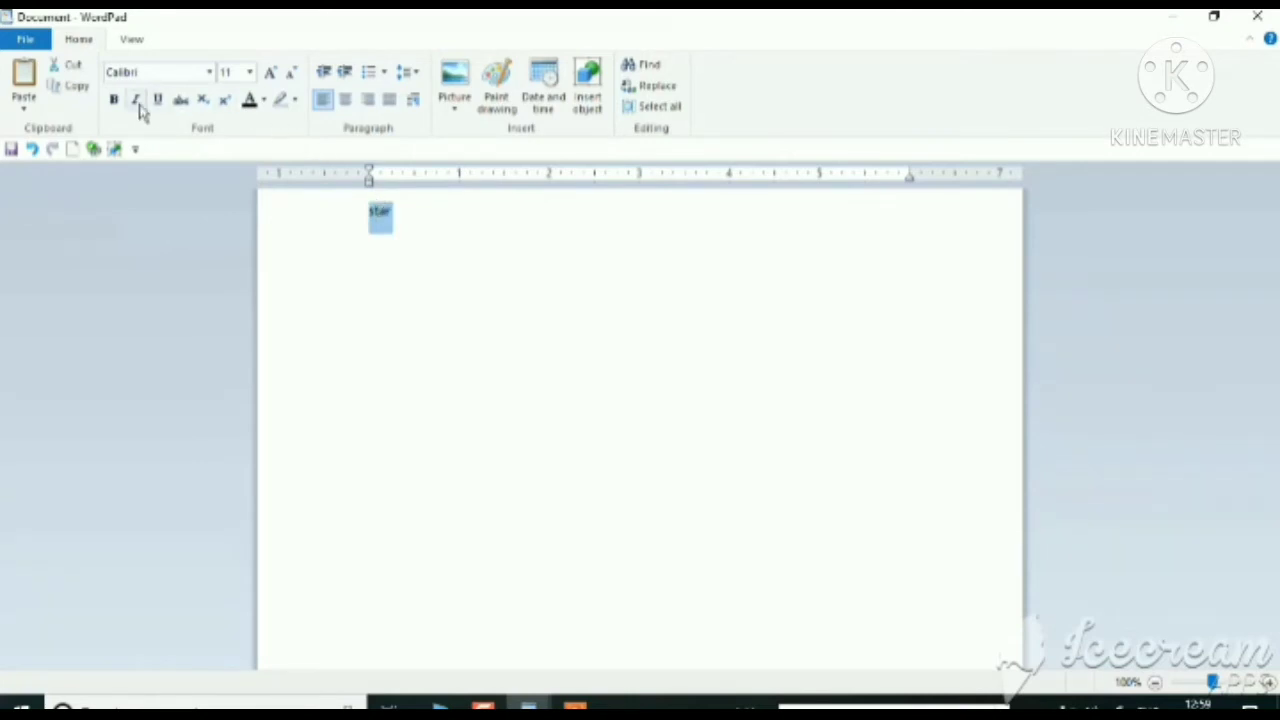
pyautogui.click(75, 88)
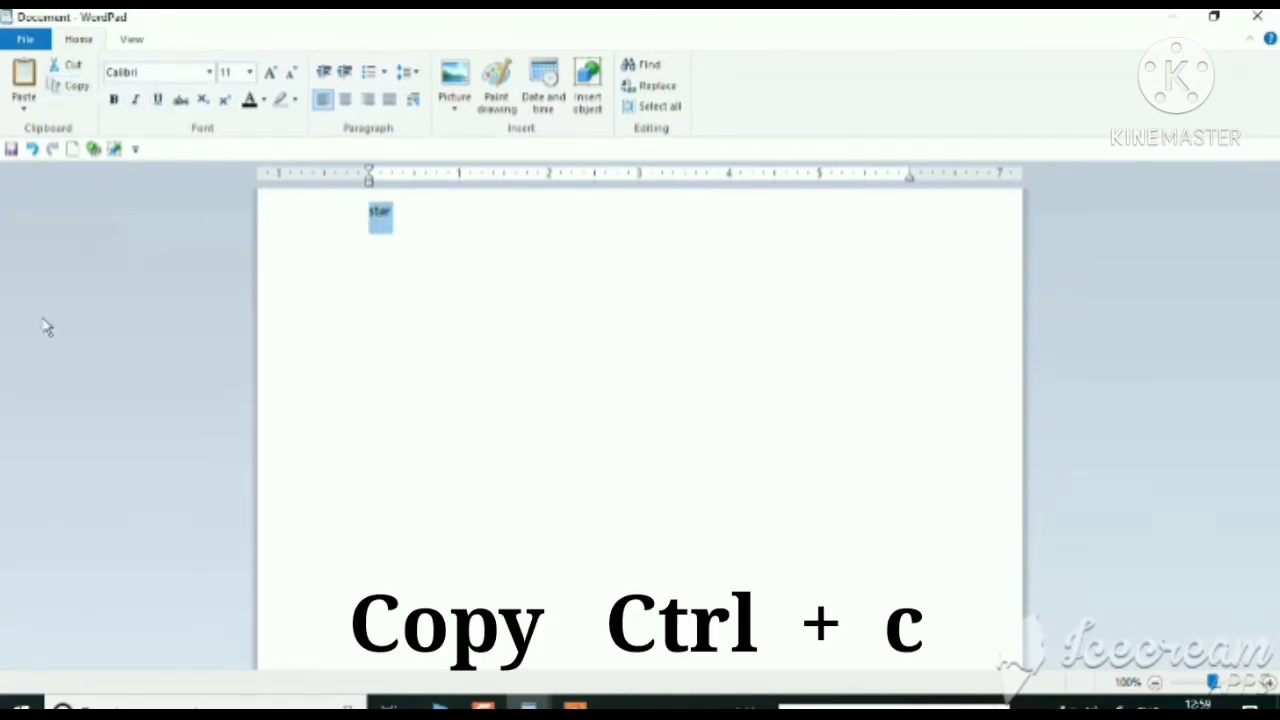
# Paste the copied word "star" repeatedly until it fills three lines and more than half of a fourth.
pyautogui.click(26, 88)
pyautogui.click(28, 88)
pyautogui.click(28, 88)
pyautogui.click(28, 88)
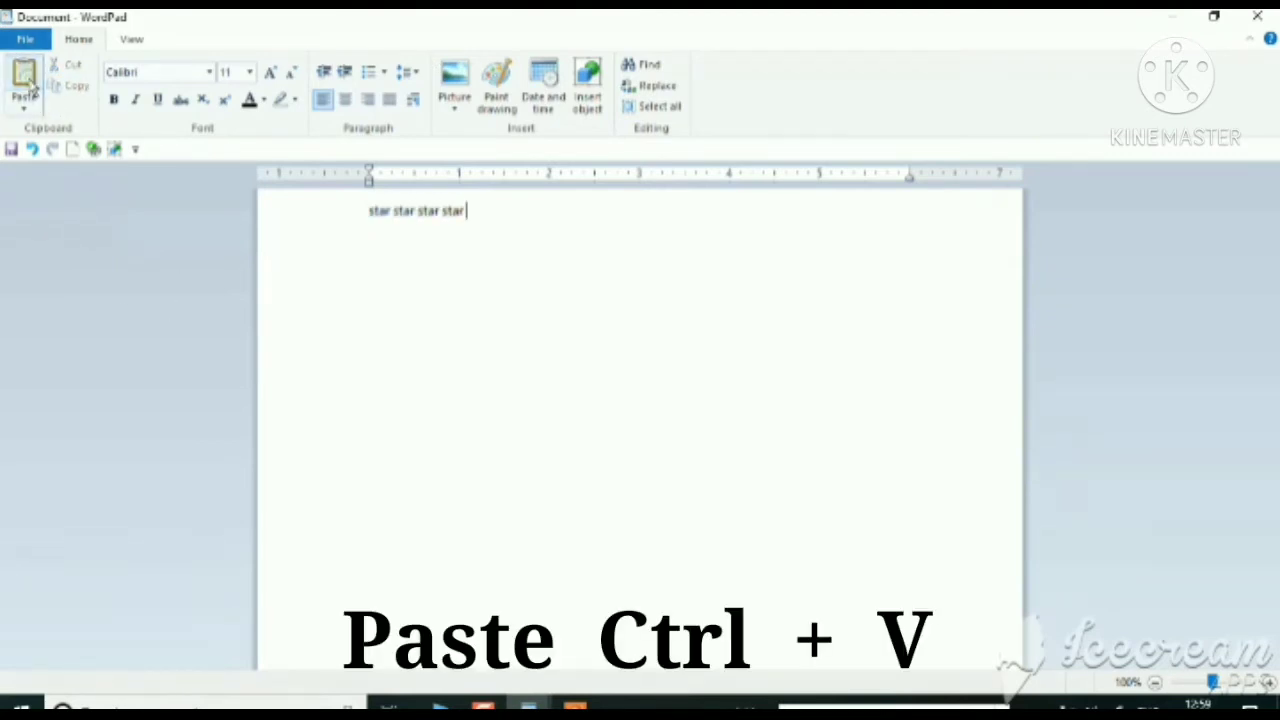
pyautogui.click(28, 88)
pyautogui.doubleClick(28, 88)
pyautogui.tripleClick(28, 88)
pyautogui.tripleClick(28, 88)
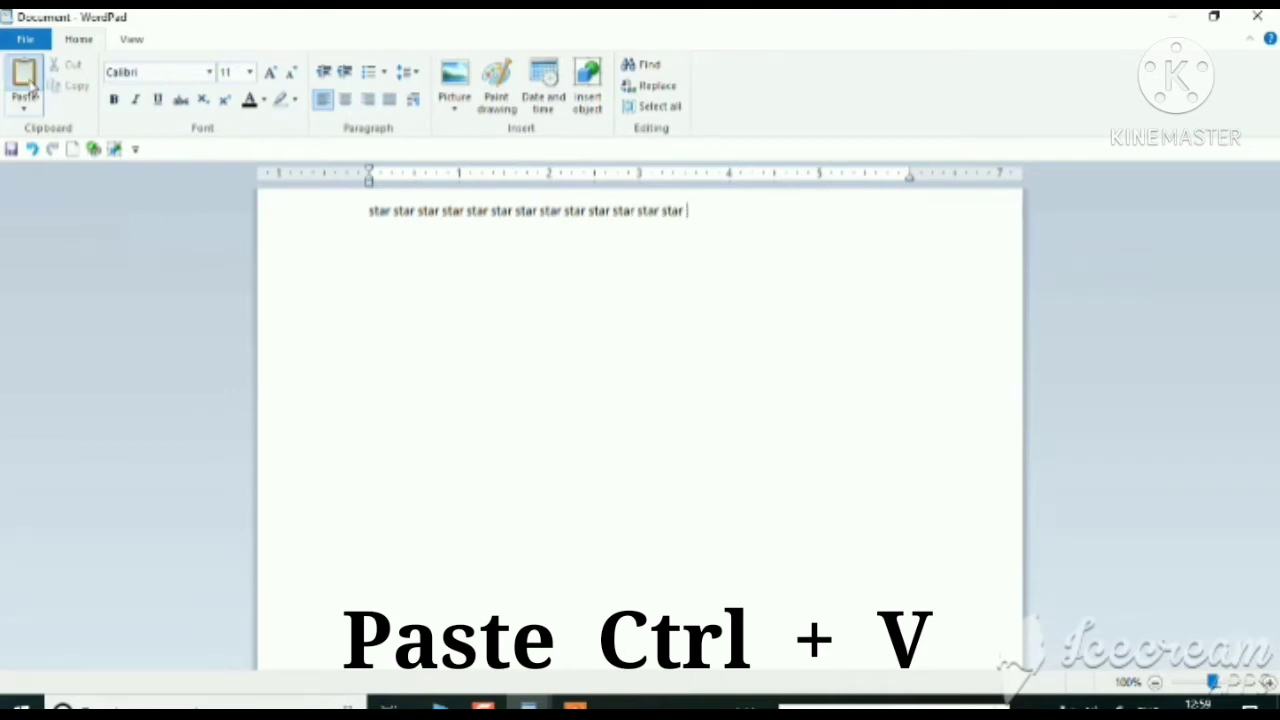
pyautogui.doubleClick(28, 88)
pyautogui.tripleClick(28, 88)
pyautogui.tripleClick(28, 88)
pyautogui.tripleClick(28, 88)
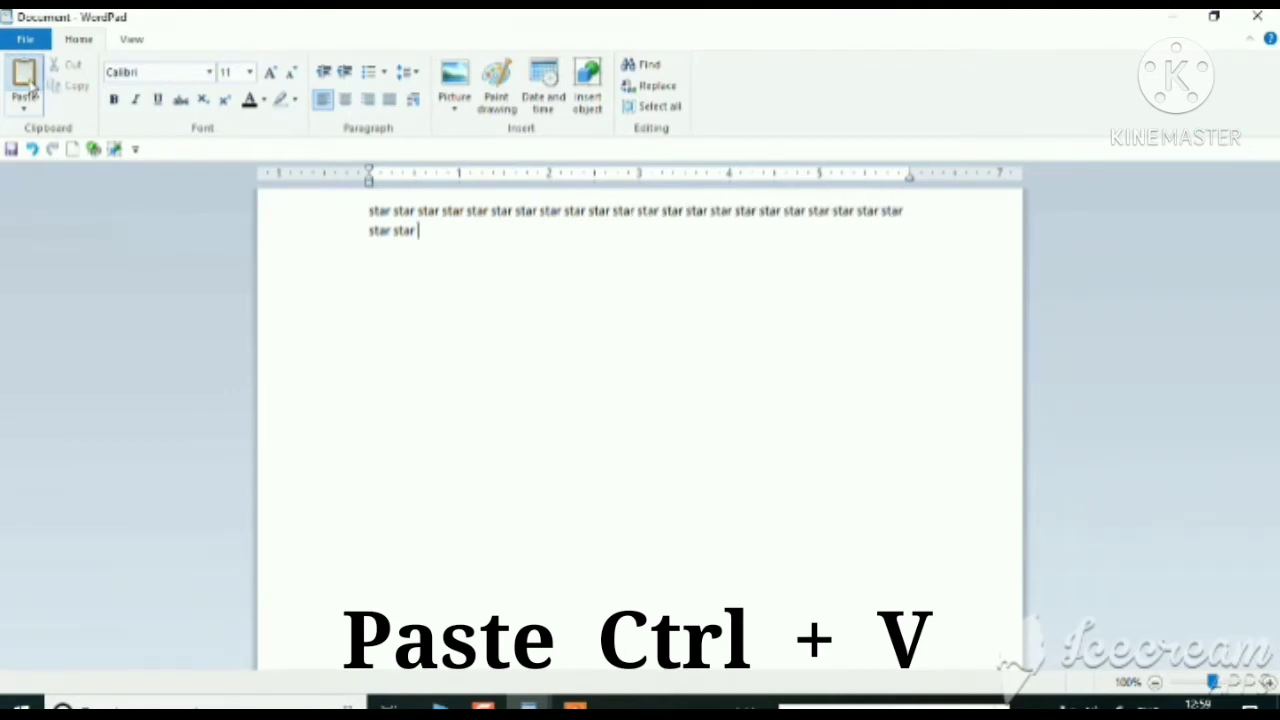
pyautogui.doubleClick(28, 88)
pyautogui.click(28, 88)
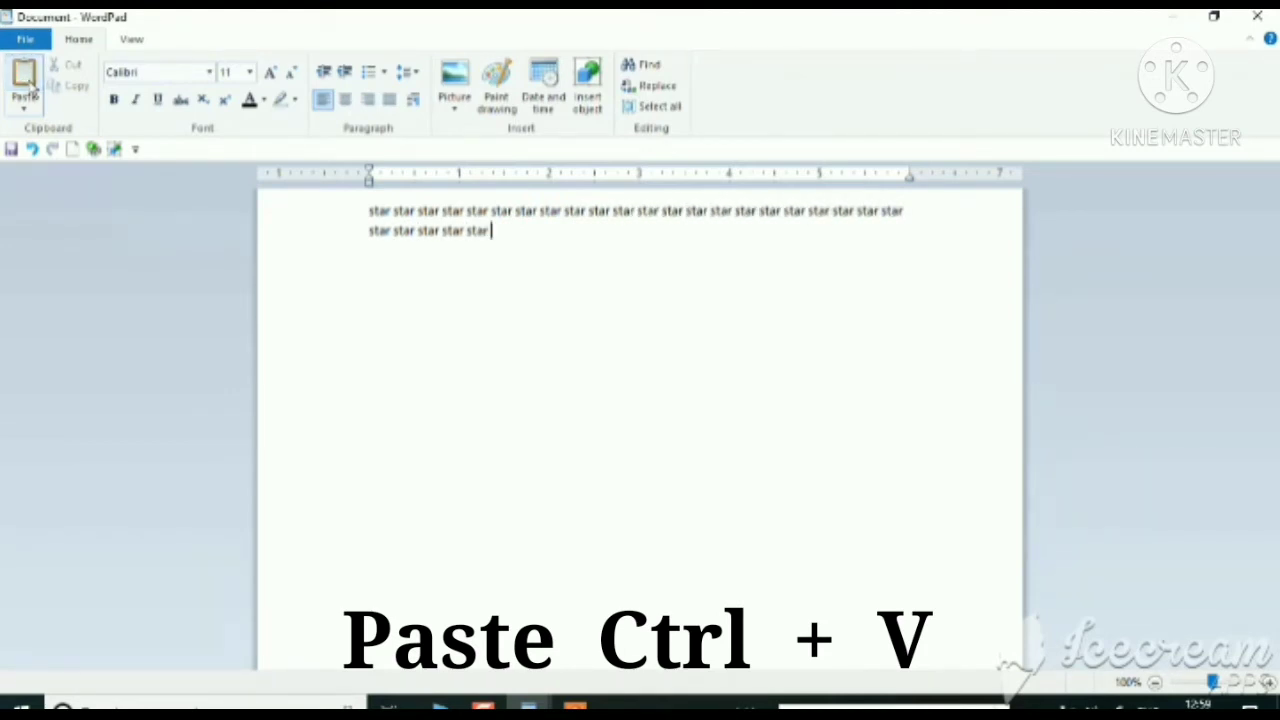
pyautogui.doubleClick(28, 88)
pyautogui.tripleClick(28, 88)
pyautogui.tripleClick(28, 88)
pyautogui.doubleClick(28, 88)
pyautogui.doubleClick(28, 88)
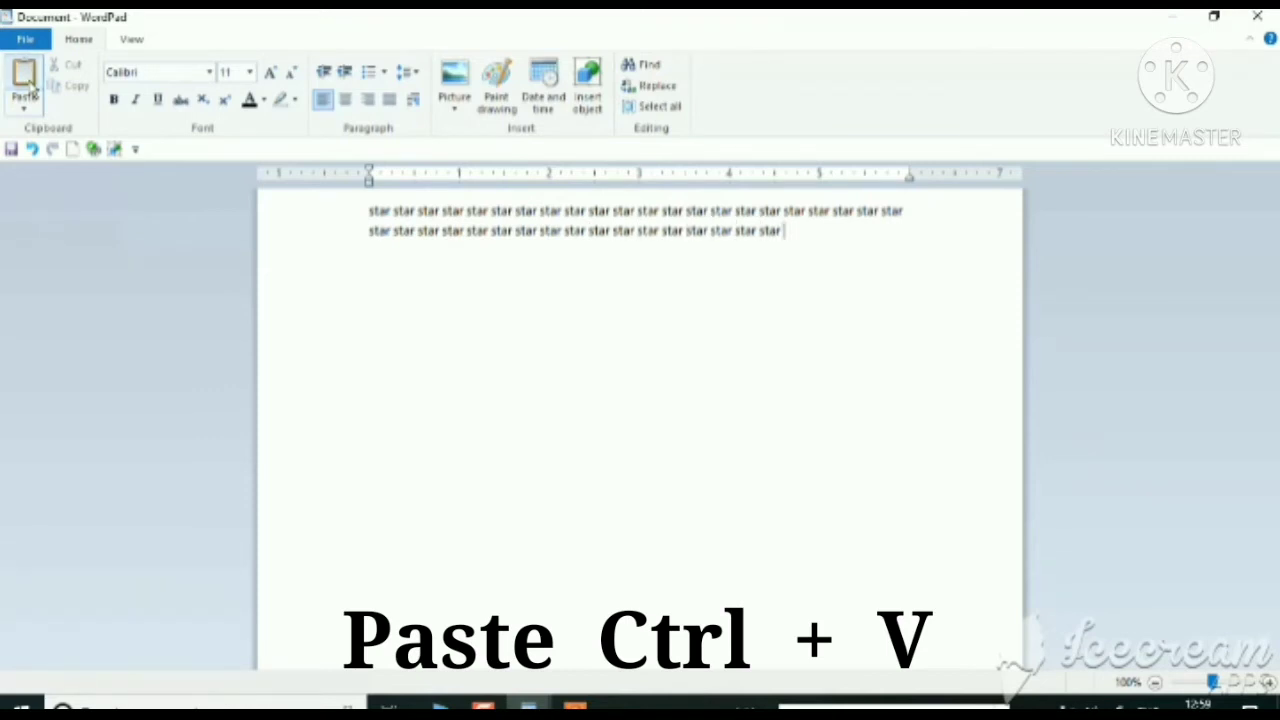
pyautogui.tripleClick(28, 88)
pyautogui.doubleClick(28, 88)
pyautogui.click(28, 88)
pyautogui.click(28, 88)
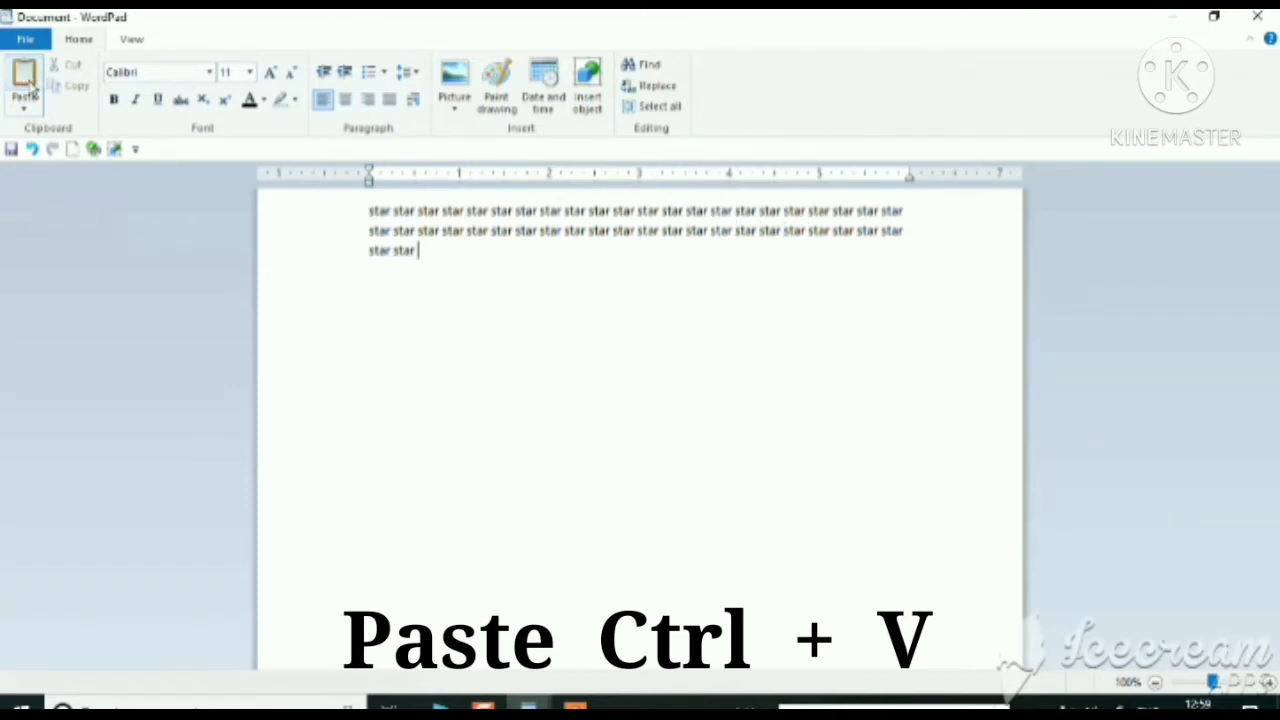
pyautogui.click(28, 88)
pyautogui.tripleClick(28, 88)
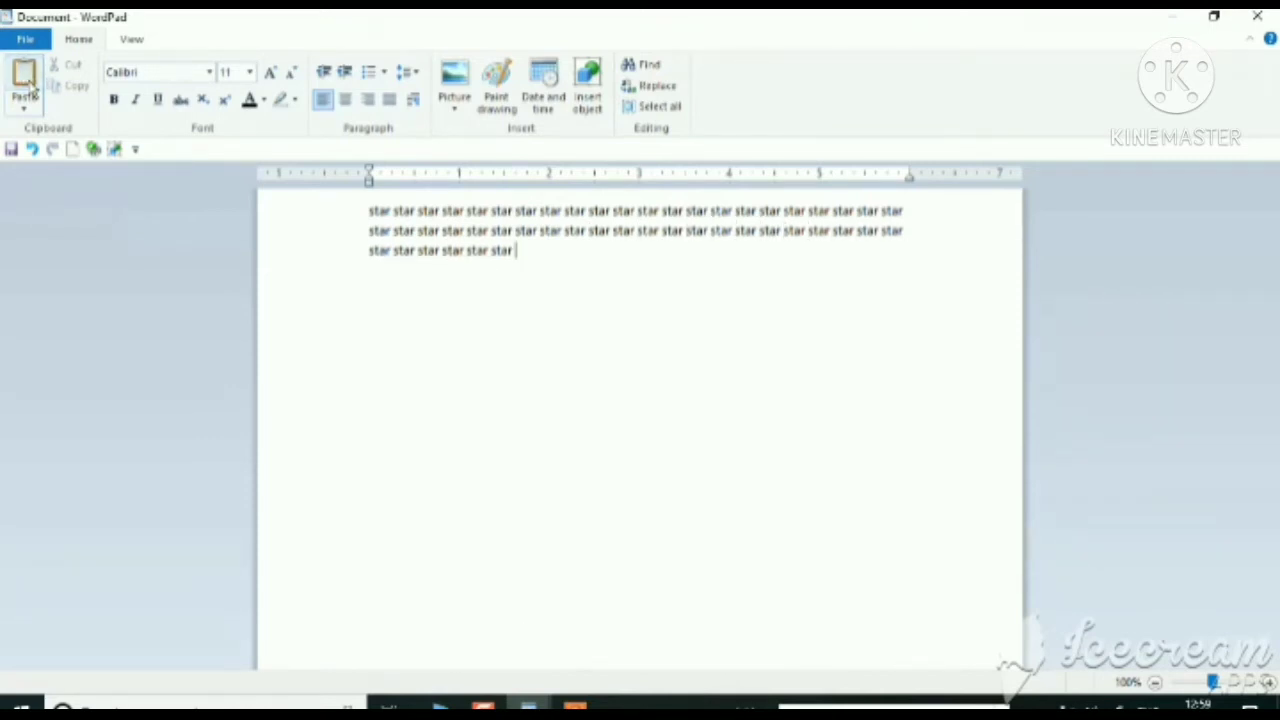
pyautogui.tripleClick(28, 88)
pyautogui.doubleClick(28, 88)
pyautogui.hotkey('ctrl', 'v')
pyautogui.hotkey('ctrl', 'v')
pyautogui.hotkey('ctrl', 'v')
pyautogui.hotkey('ctrl', 'v')
pyautogui.hotkey('ctrl', 'v')
pyautogui.hotkey('ctrl', 'v')
pyautogui.hotkey('ctrl', 'v')
pyautogui.hotkey('ctrl', 'v')
pyautogui.hotkey('ctrl', 'v')
pyautogui.hotkey('ctrl', 'v')
pyautogui.hotkey('ctrl', 'v')
pyautogui.hotkey('ctrl', 'v')
pyautogui.hotkey('ctrl', 'v')
pyautogui.hotkey('ctrl', 'v')
pyautogui.hotkey('ctrl', 'v')
pyautogui.hotkey('ctrl', 'v')
pyautogui.hotkey('ctrl', 'v')
pyautogui.hotkey('ctrl', 'v')
pyautogui.hotkey('ctrl', 'v')
pyautogui.hotkey('ctrl', 'v')
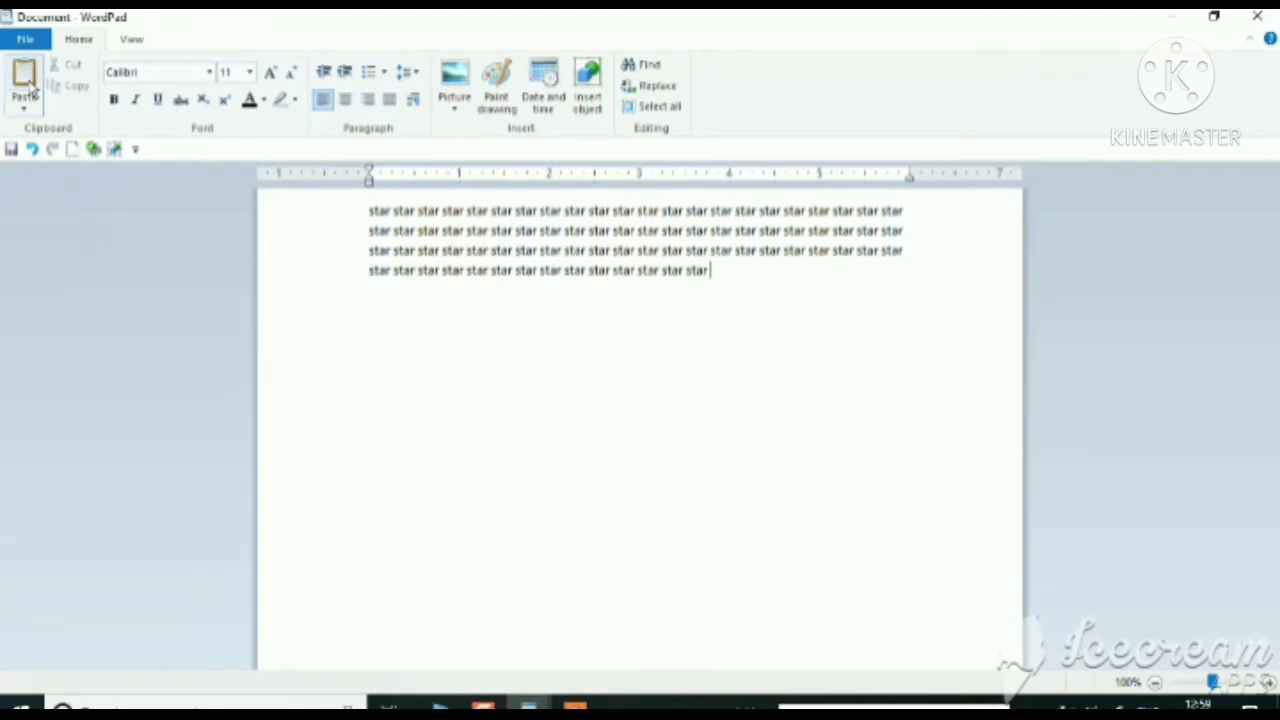
# Keep pasting the word "star" until it fills ten lines and more than half of an eleventh.
pyautogui.hotkey('ctrl', 'v')
pyautogui.hotkey('ctrl', 'v')
pyautogui.hotkey('ctrl', 'v')
pyautogui.hotkey('ctrl', 'v')
pyautogui.hotkey('ctrl', 'v')
pyautogui.hotkey('ctrl', 'v')
pyautogui.hotkey('ctrl', 'v')
pyautogui.hotkey('ctrl', 'v')
pyautogui.hotkey('ctrl', 'v')
pyautogui.hotkey('ctrl', 'v')
pyautogui.hotkey('ctrl', 'v')
pyautogui.hotkey('ctrl', 'v')
pyautogui.hotkey('ctrl', 'v')
pyautogui.hotkey('ctrl', 'v')
pyautogui.hotkey('ctrl', 'v')
pyautogui.hotkey('ctrl', 'v')
pyautogui.hotkey('ctrl', 'v')
pyautogui.hotkey('ctrl', 'v')
pyautogui.hotkey('ctrl', 'v')
pyautogui.hotkey('ctrl', 'v')
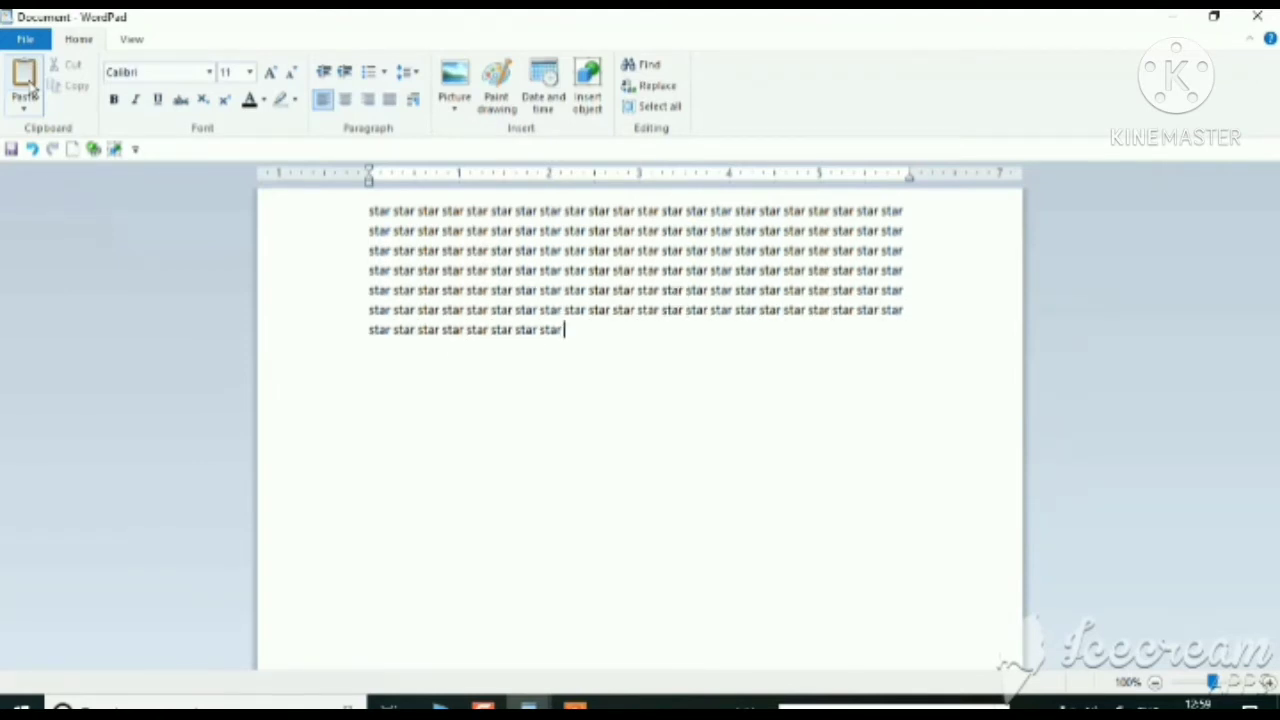
pyautogui.hotkey('ctrl', 'v')
pyautogui.hotkey('ctrl', 'v')
pyautogui.hotkey('ctrl', 'v')
pyautogui.hotkey('ctrl', 'v')
pyautogui.hotkey('ctrl', 'v')
pyautogui.hotkey('ctrl', 'v')
pyautogui.hotkey('ctrl', 'v')
pyautogui.hotkey('ctrl', 'v')
pyautogui.hotkey('ctrl', 'v')
pyautogui.hotkey('ctrl', 'v')
pyautogui.hotkey('ctrl', 'v')
pyautogui.hotkey('ctrl', 'v')
pyautogui.hotkey('ctrl', 'v')
pyautogui.hotkey('ctrl', 'v')
pyautogui.hotkey('ctrl', 'v')
pyautogui.hotkey('ctrl', 'v')
pyautogui.hotkey('ctrl', 'v')
pyautogui.hotkey('ctrl', 'v')
pyautogui.hotkey('ctrl', 'v')
pyautogui.hotkey('ctrl', 'v')
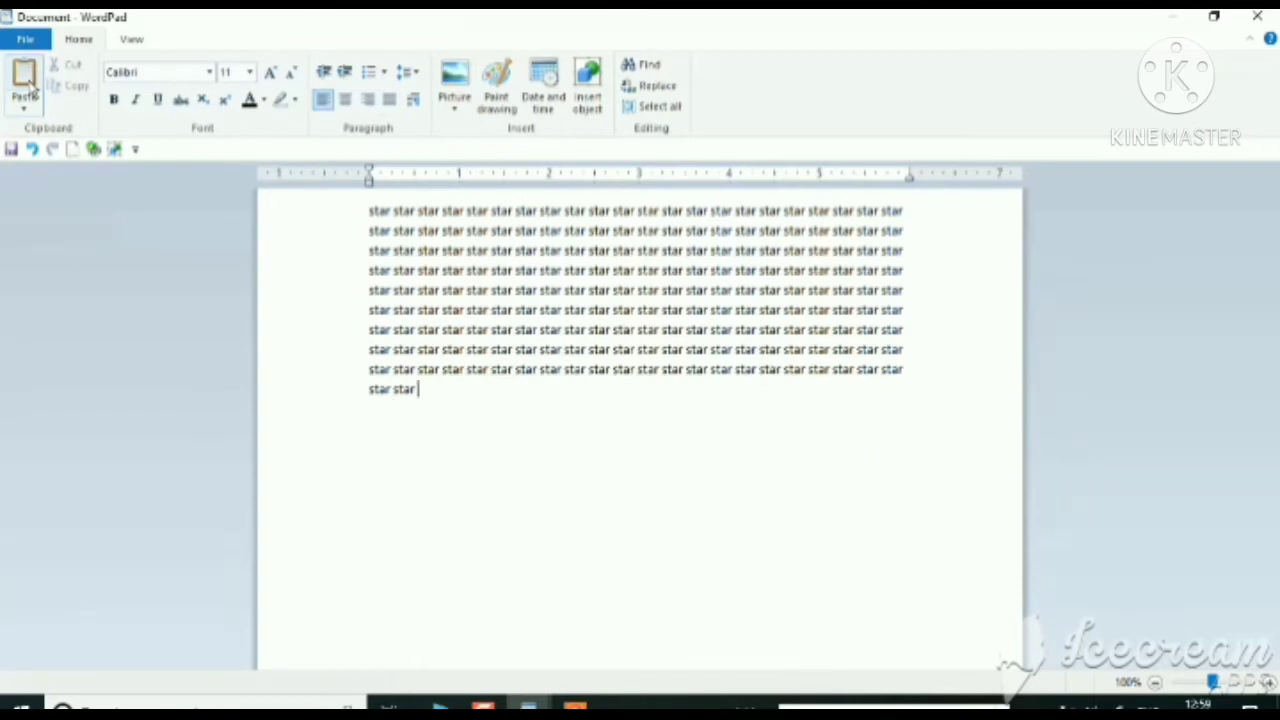
pyautogui.hotkey('ctrl', 'v')
pyautogui.hotkey('ctrl', 'v')
pyautogui.hotkey('ctrl', 'v')
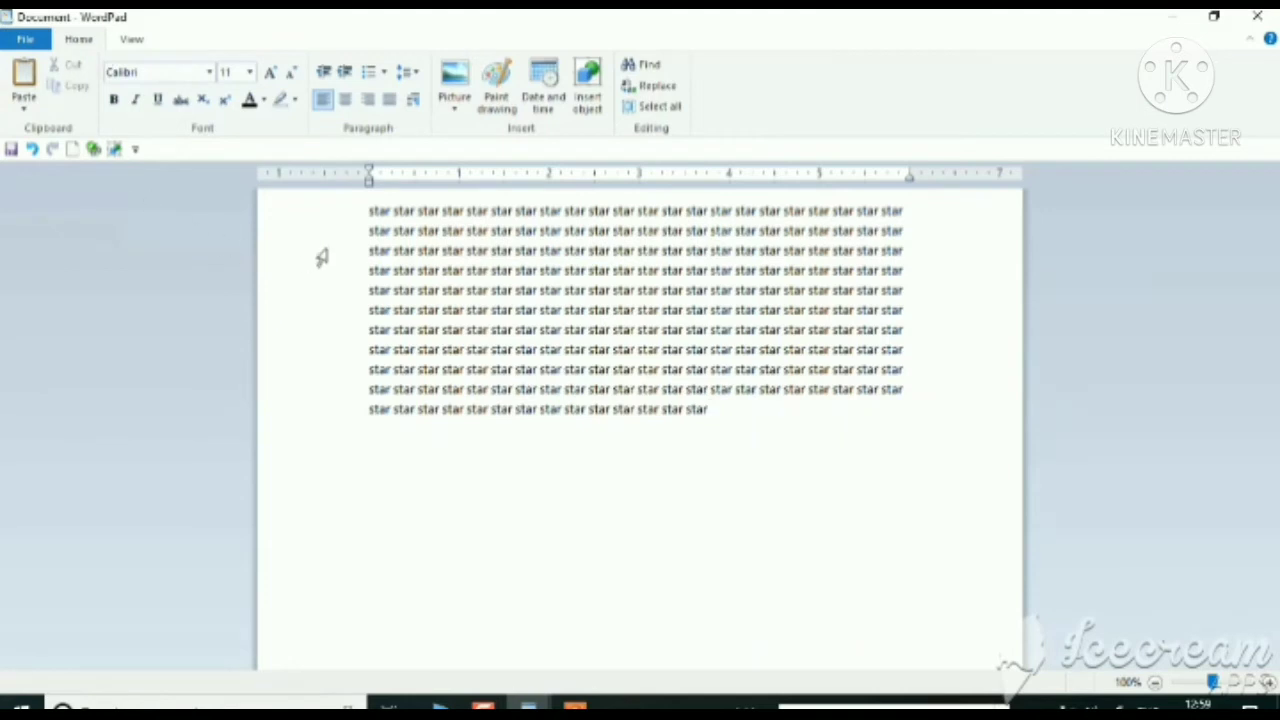
# Colour the first three lines of text, trying yellow before settling on red, and deselect them.
pyautogui.moveTo(357, 211); pyautogui.dragTo(543, 257)
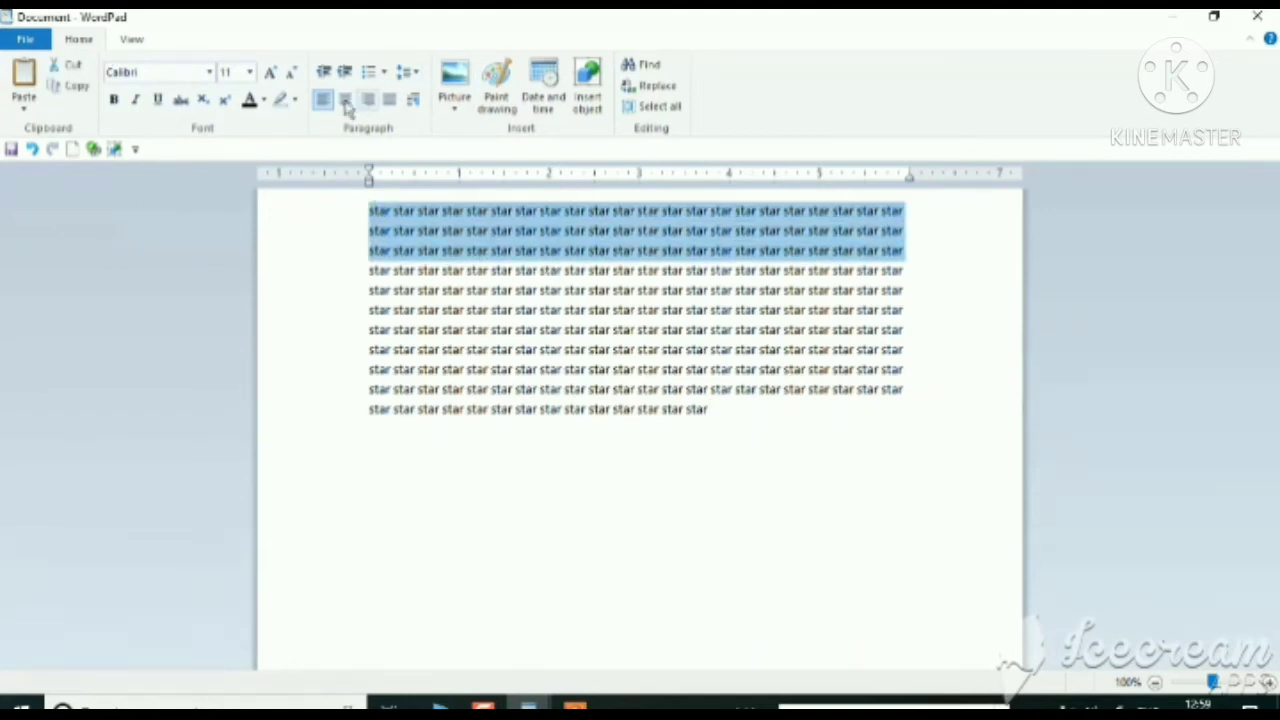
pyautogui.click(263, 100)
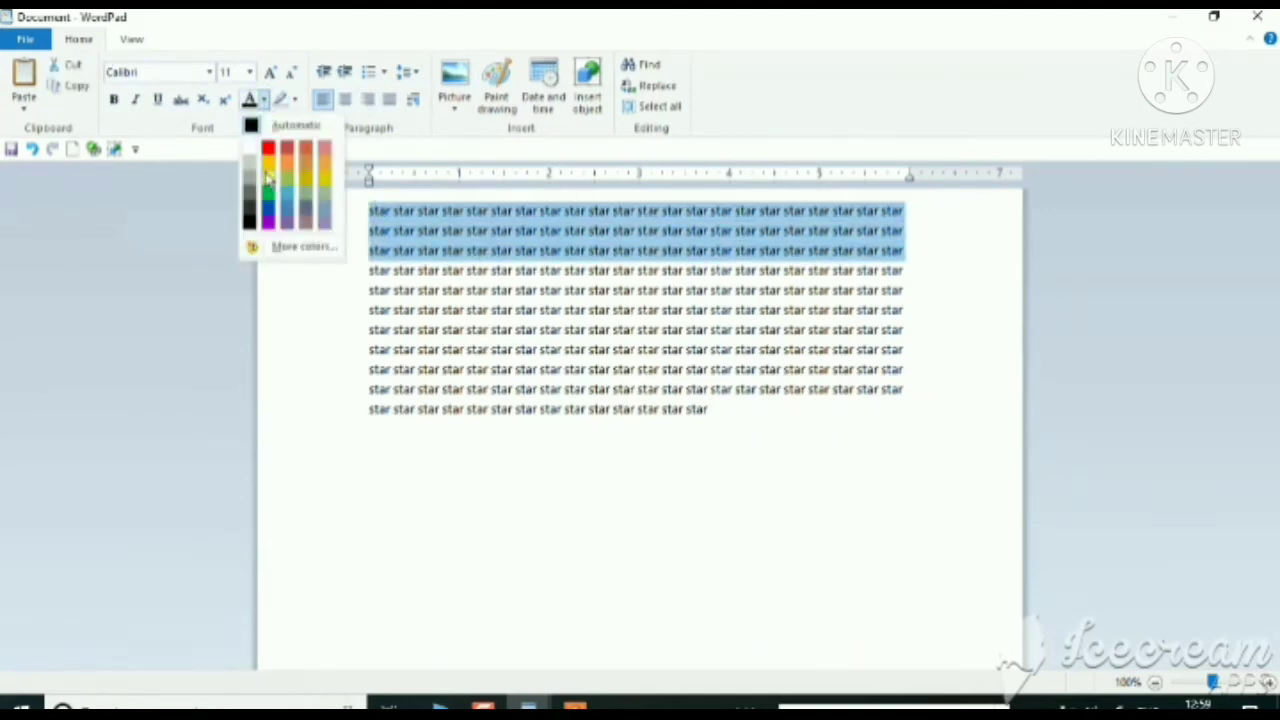
pyautogui.click(268, 178)
pyautogui.click(263, 100)
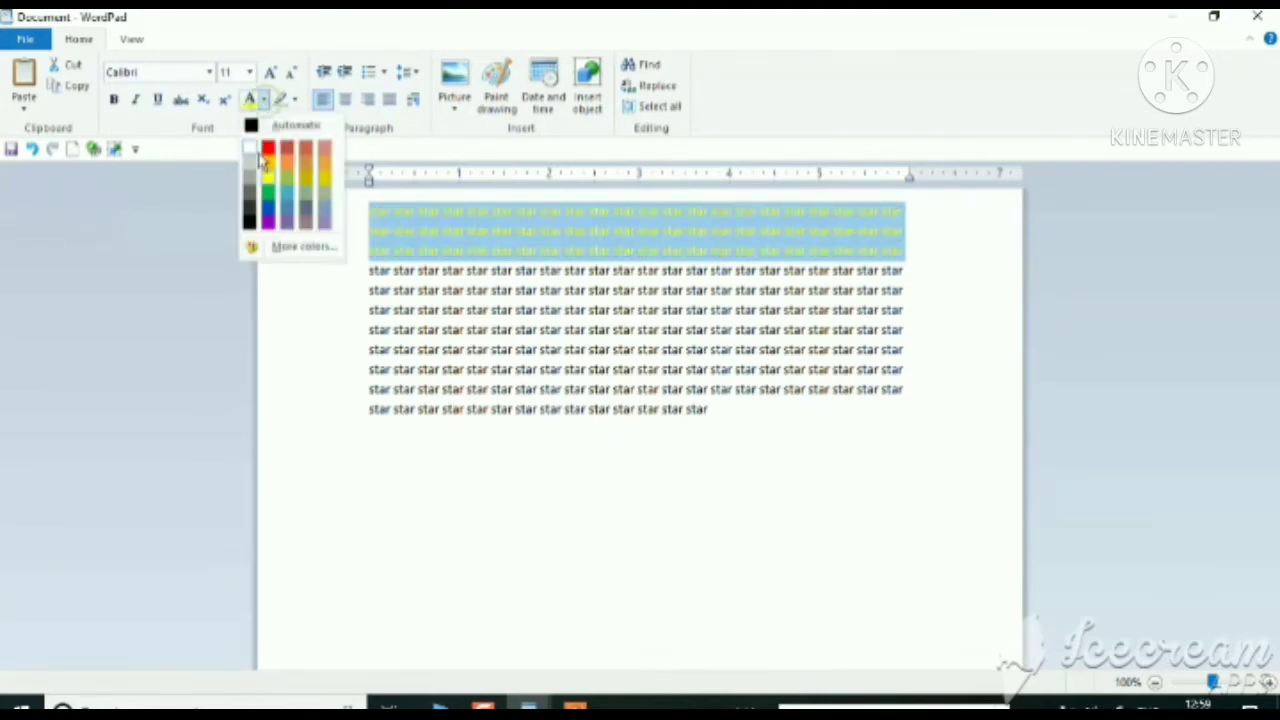
pyautogui.click(268, 145)
pyautogui.click(820, 480)
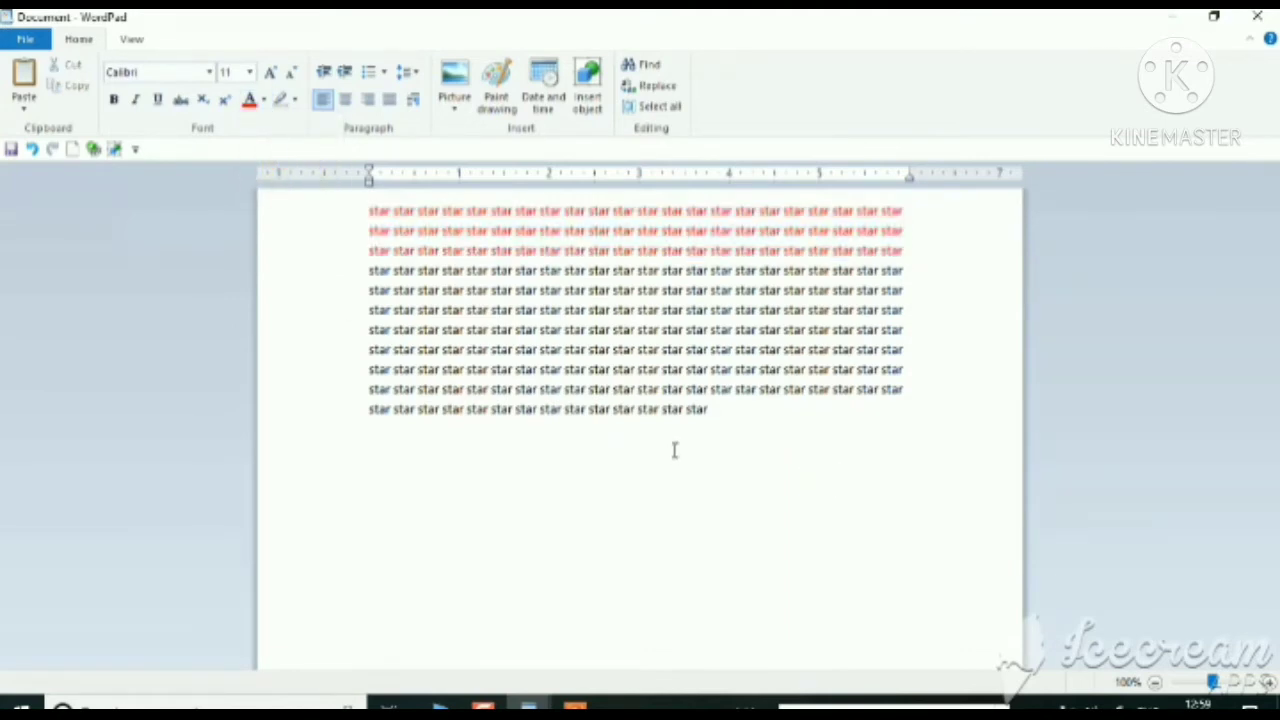
pyautogui.click(712, 444)
pyautogui.click(727, 430)
pyautogui.click(425, 483)
# Cut the three red lines and paste them on a new line below the remaining black text.
pyautogui.moveTo(370, 207); pyautogui.dragTo(926, 254)
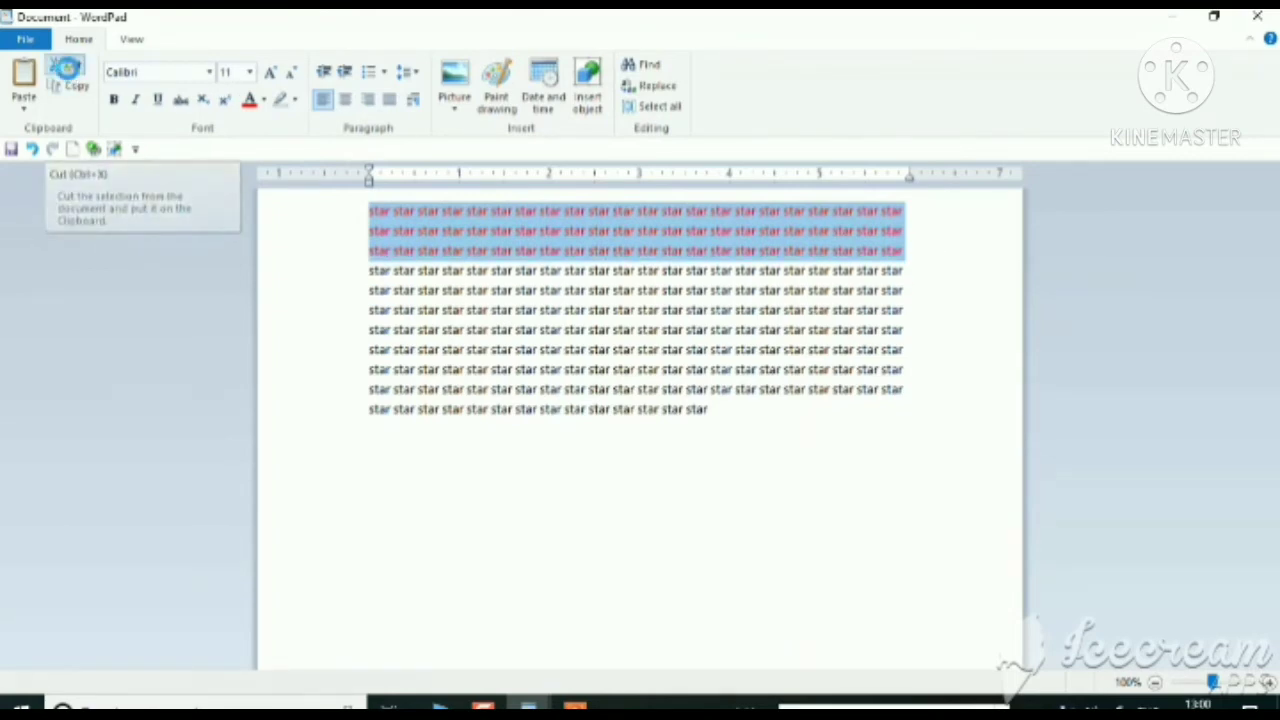
pyautogui.click(62, 68)
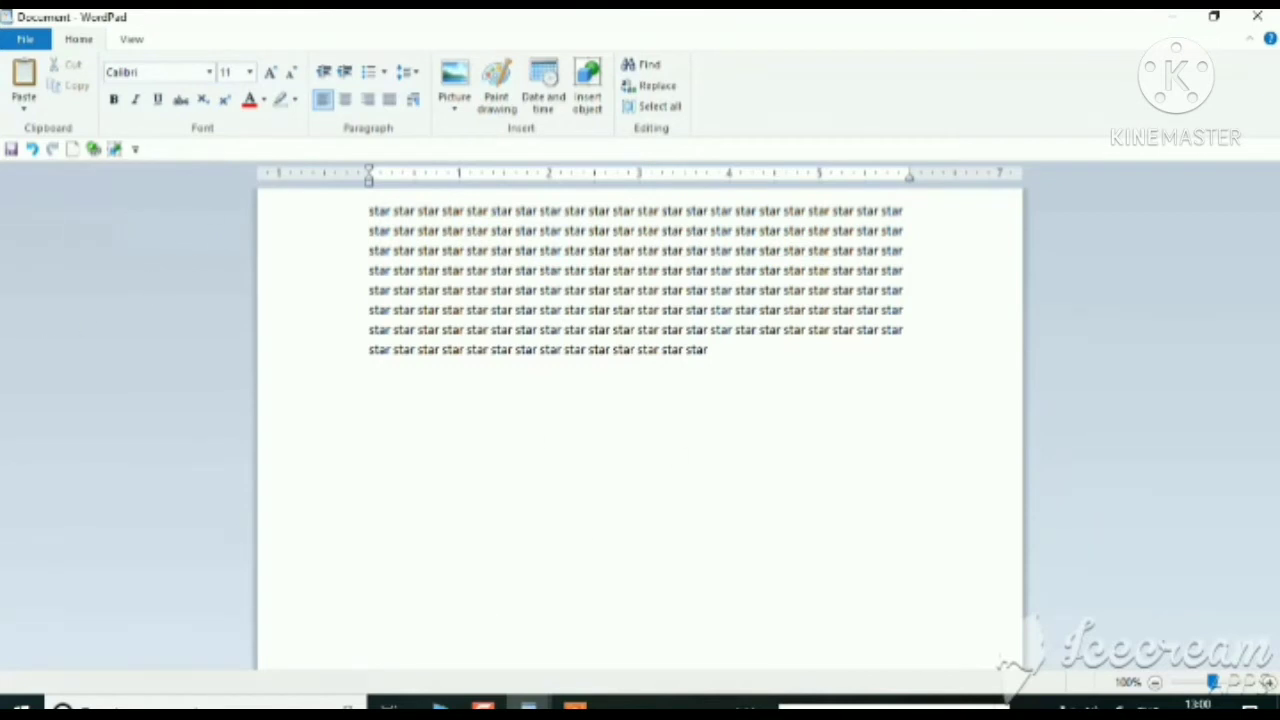
pyautogui.click(543, 431)
pyautogui.click(817, 378)
pyautogui.click(357, 386)
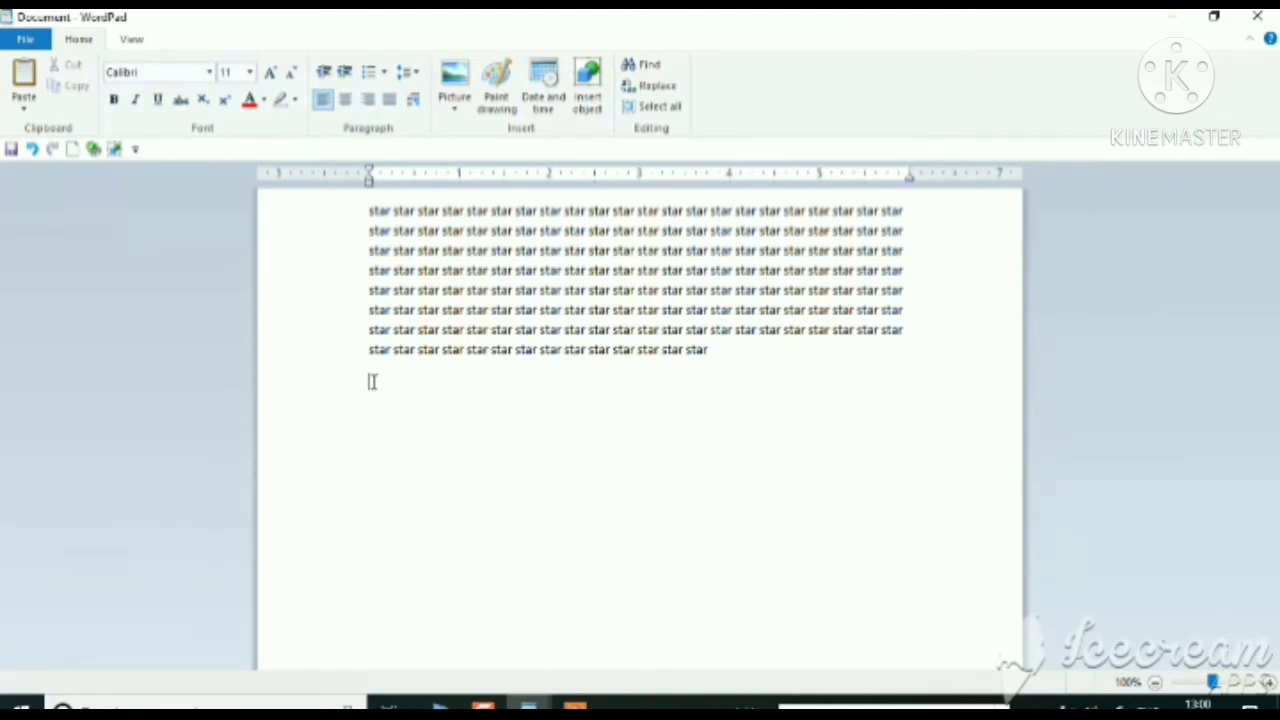
pyautogui.click(24, 88)
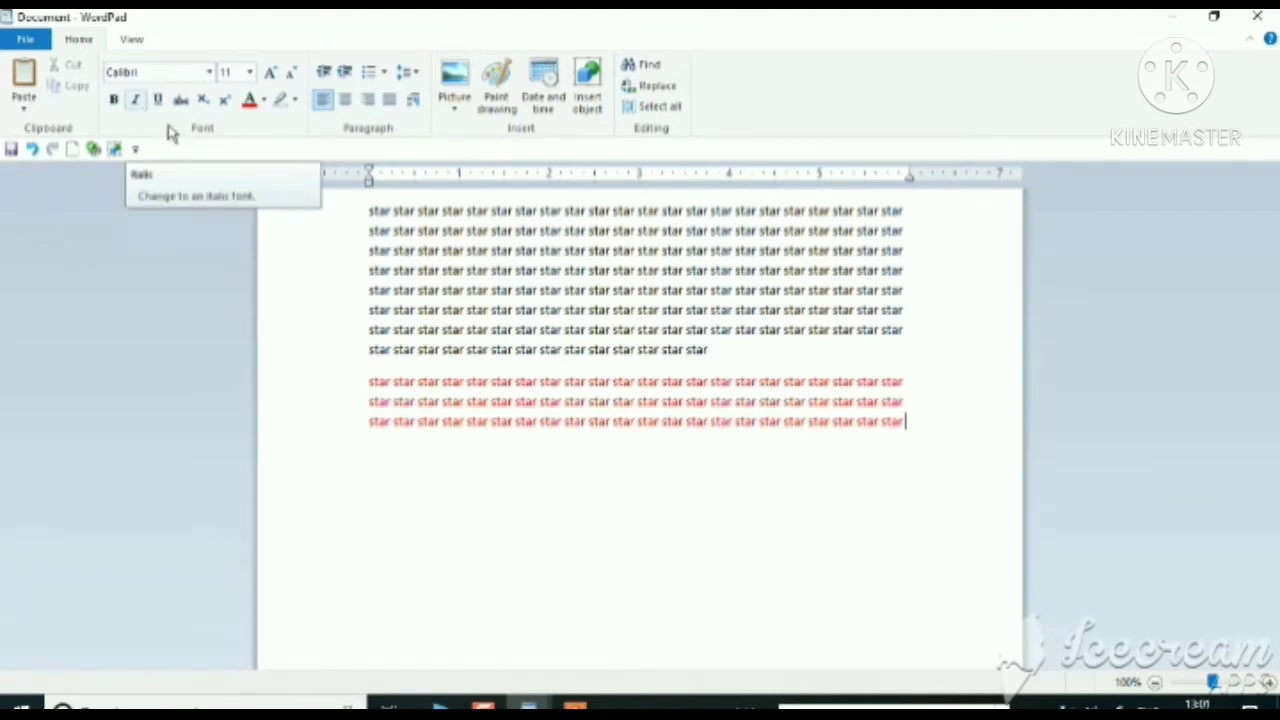
# Select only the first line of the black text and set its font to Lato Black.
pyautogui.moveTo(374, 207); pyautogui.dragTo(615, 372)
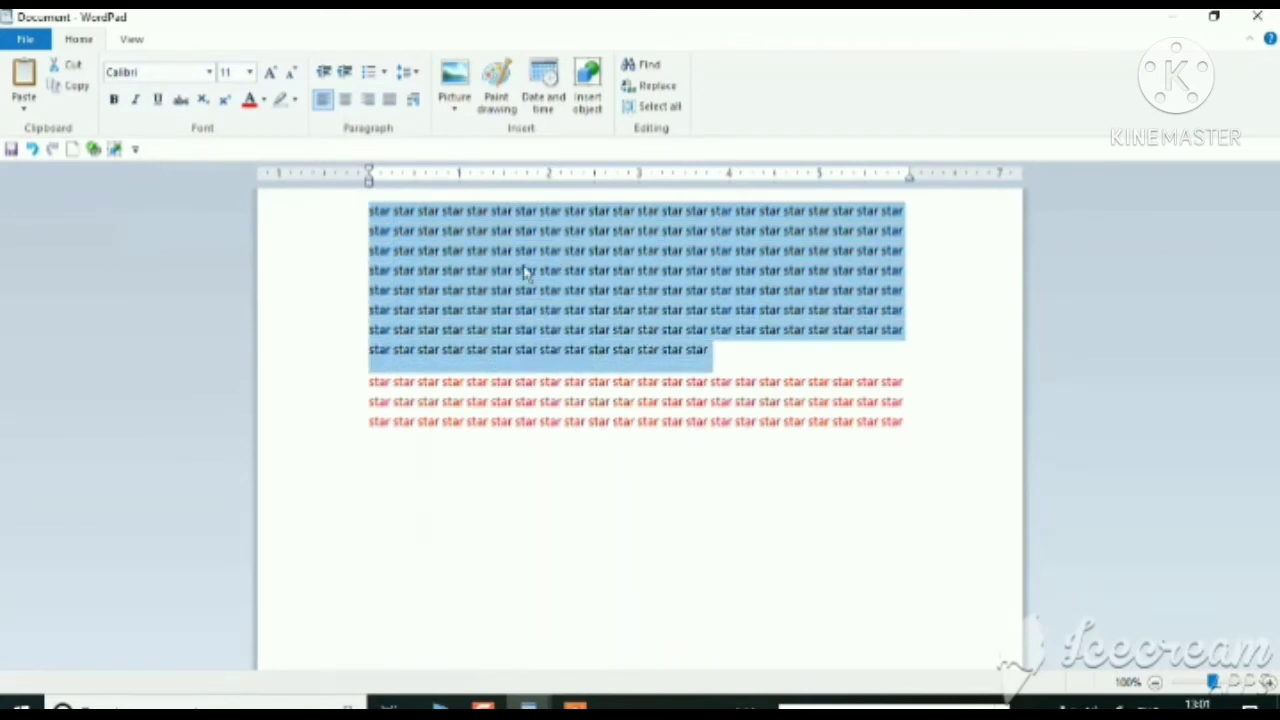
pyautogui.click(449, 250)
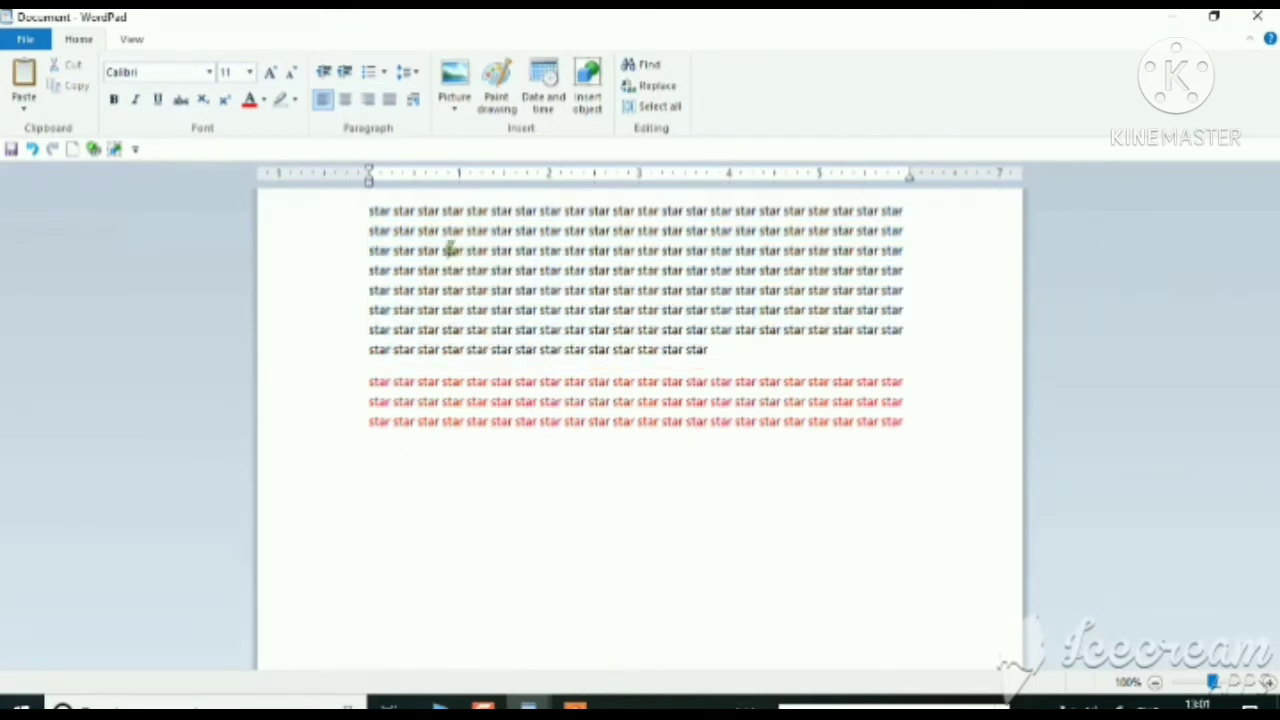
pyautogui.click(356, 212)
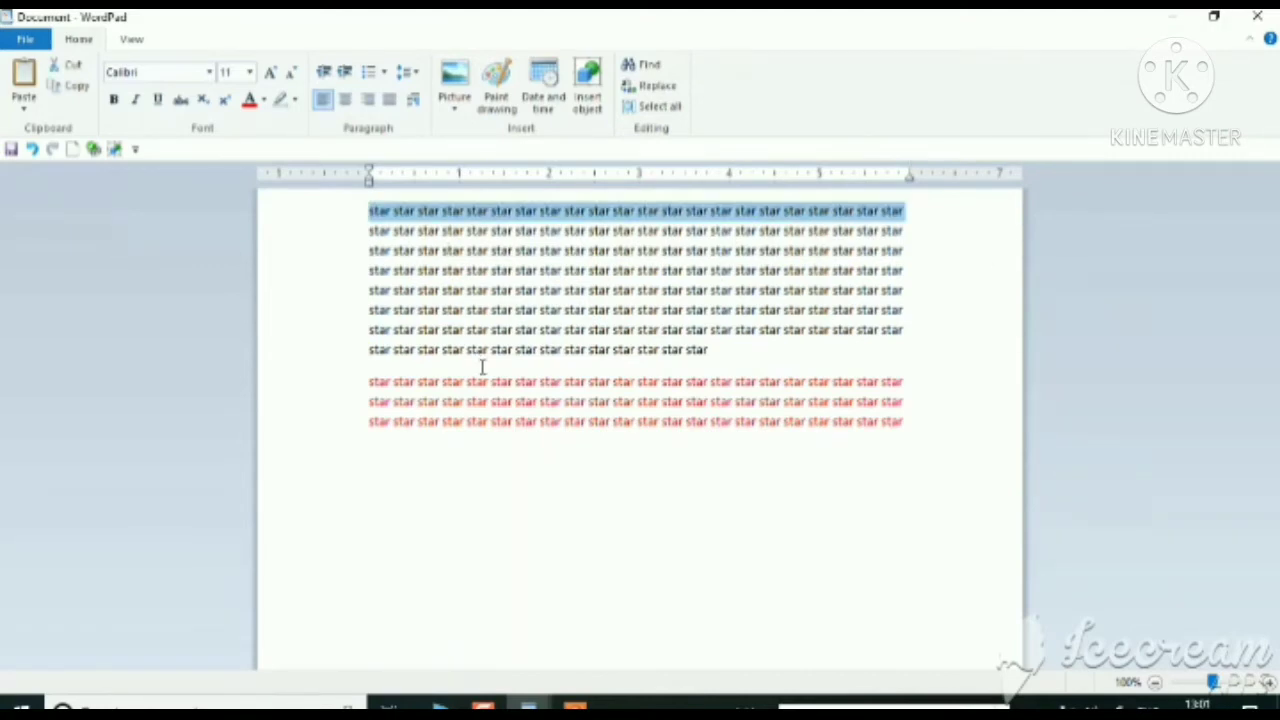
pyautogui.click(209, 72)
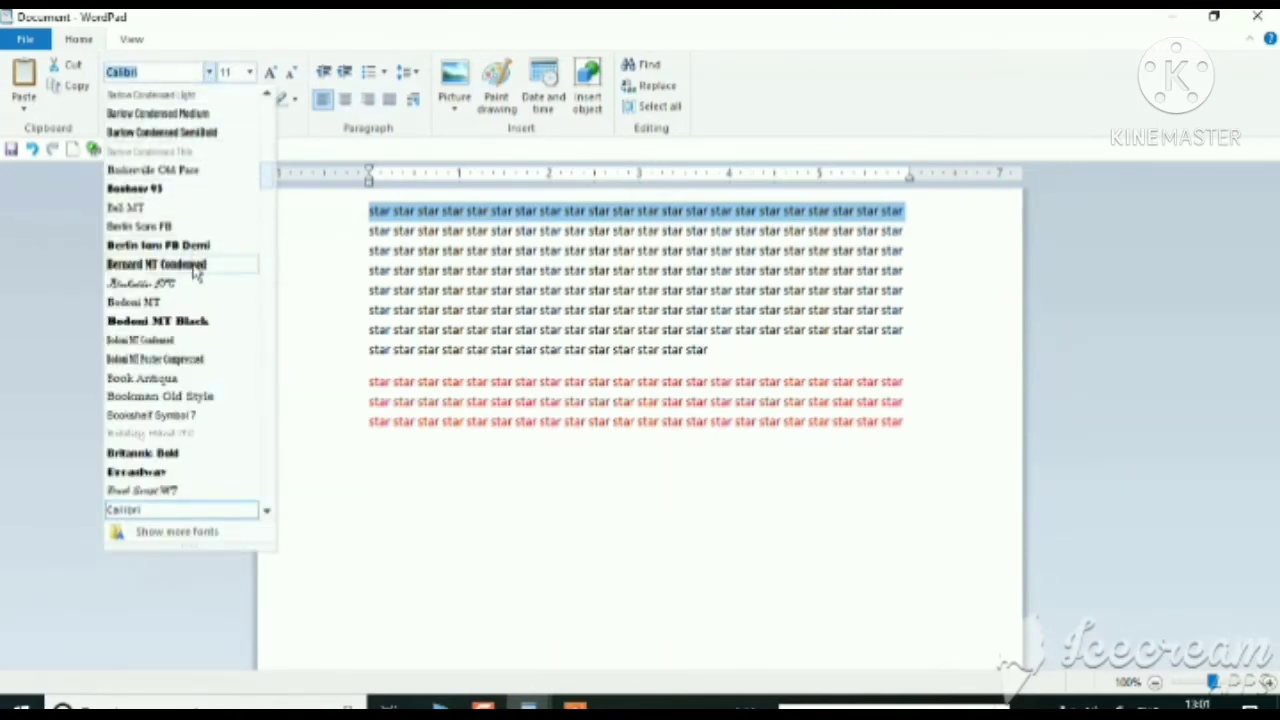
pyautogui.scroll(-20, 200, 317)
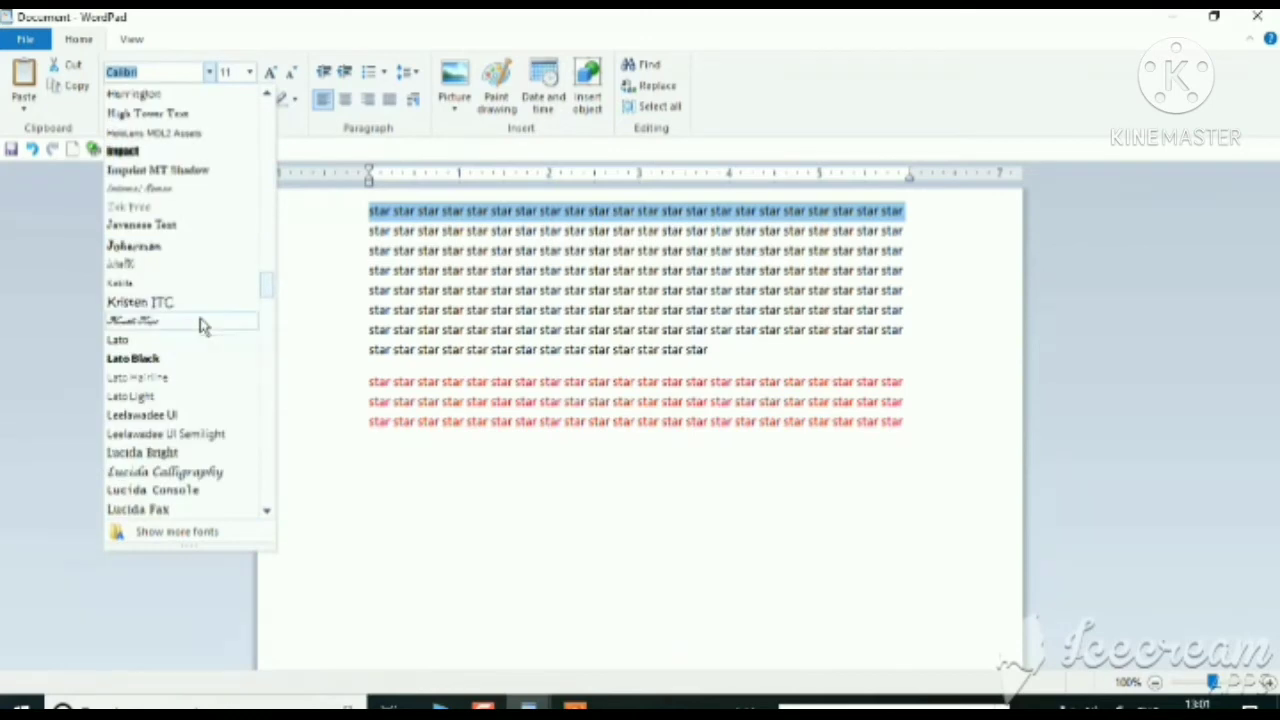
pyautogui.click(200, 358)
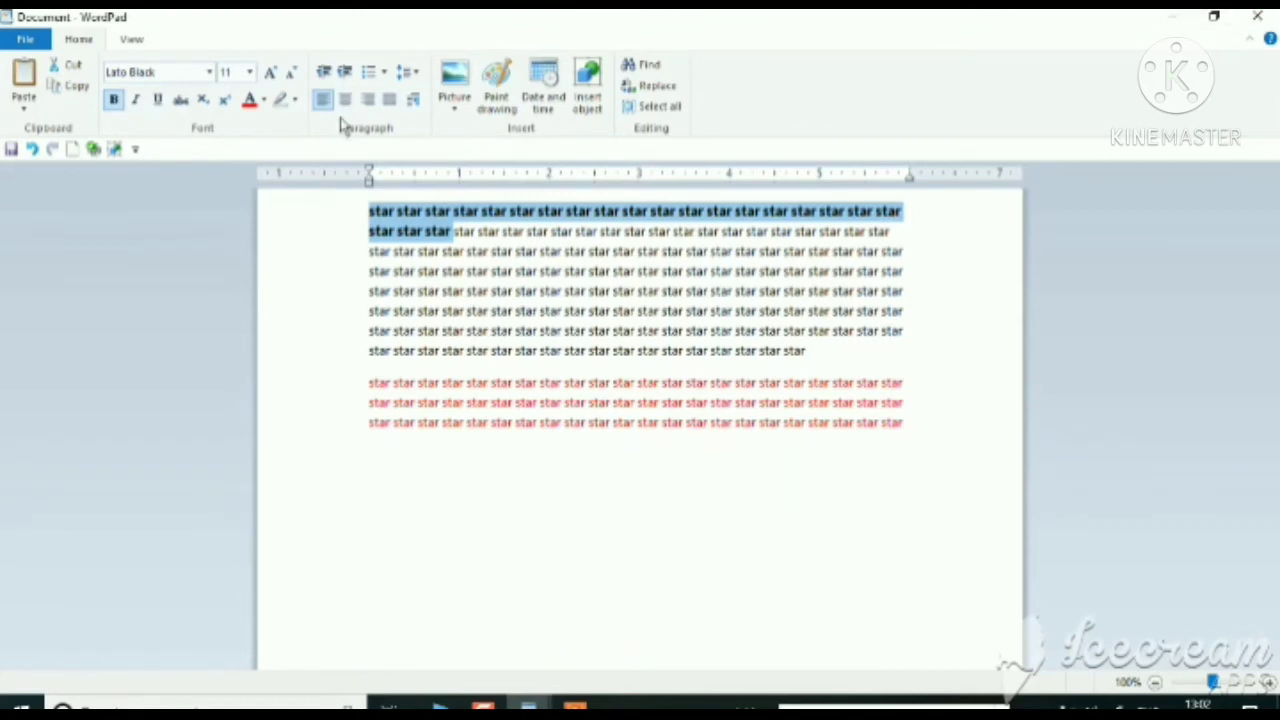
# Reselect the first line and change its font to Matura MT Script Capitals, followed by Leelawadee UI.
pyautogui.click(343, 208)
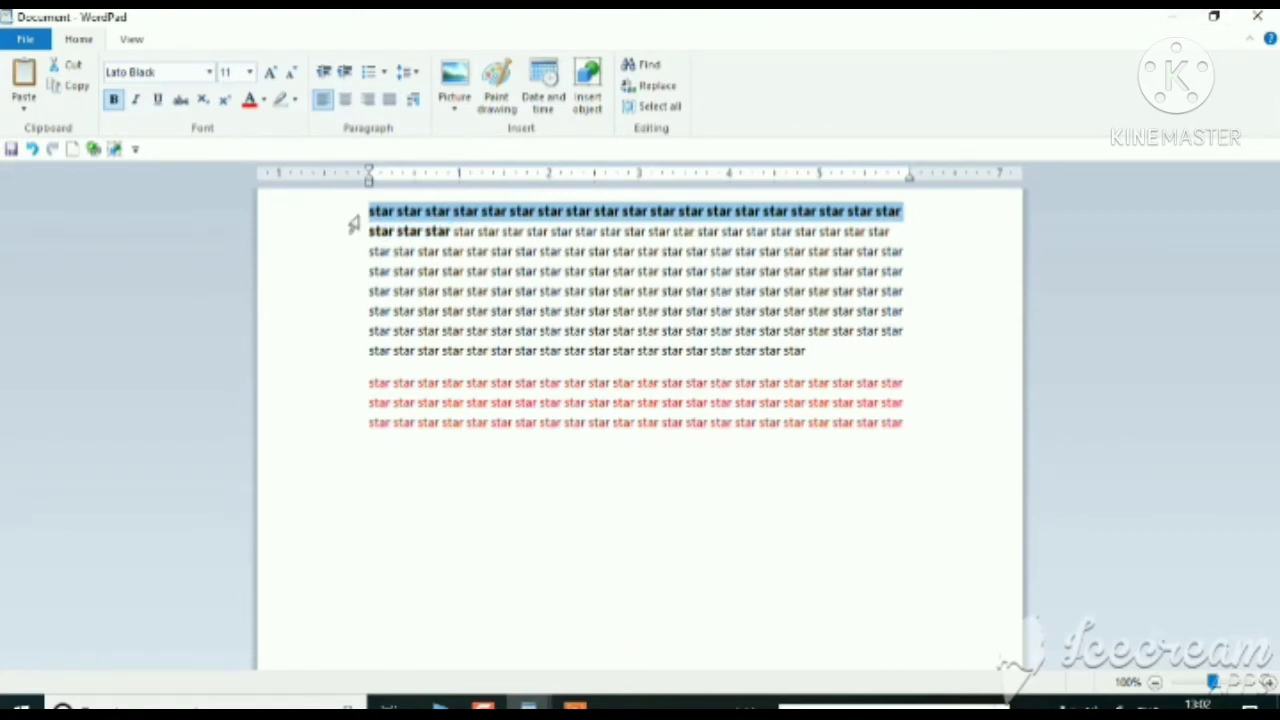
pyautogui.click(209, 73)
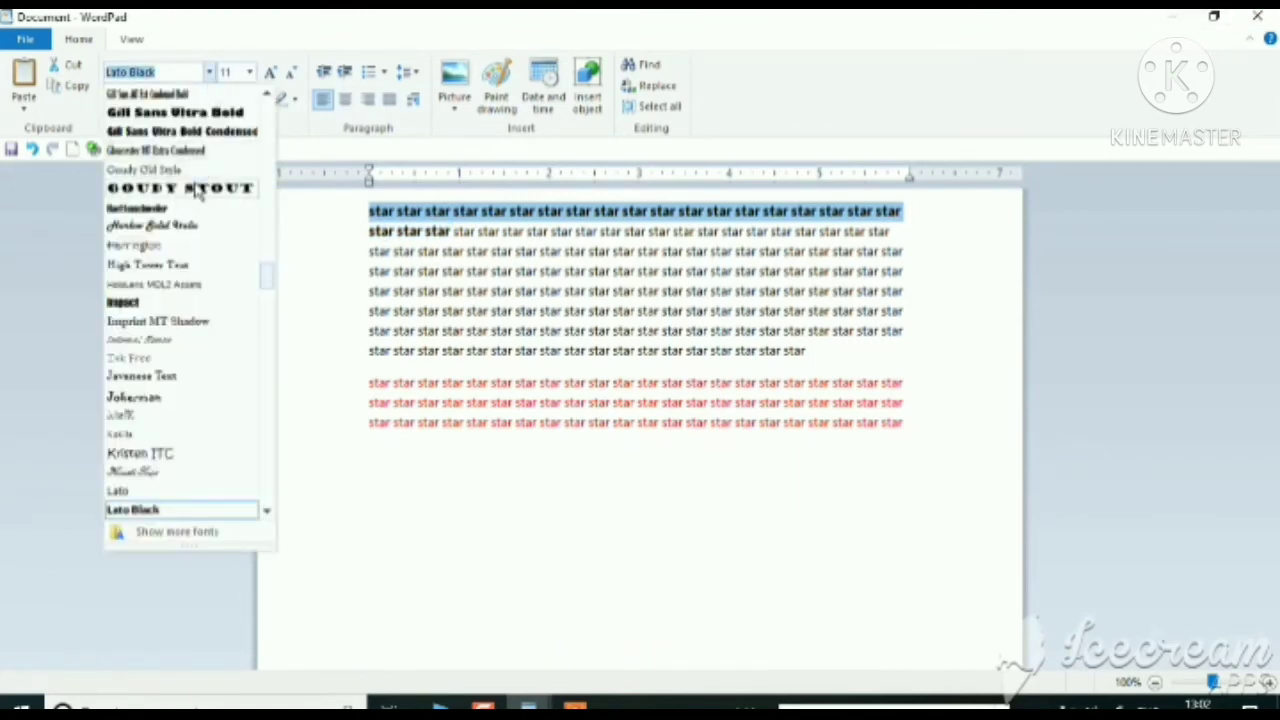
pyautogui.scroll(-10, 180, 340)
pyautogui.scroll(-9, 183, 357)
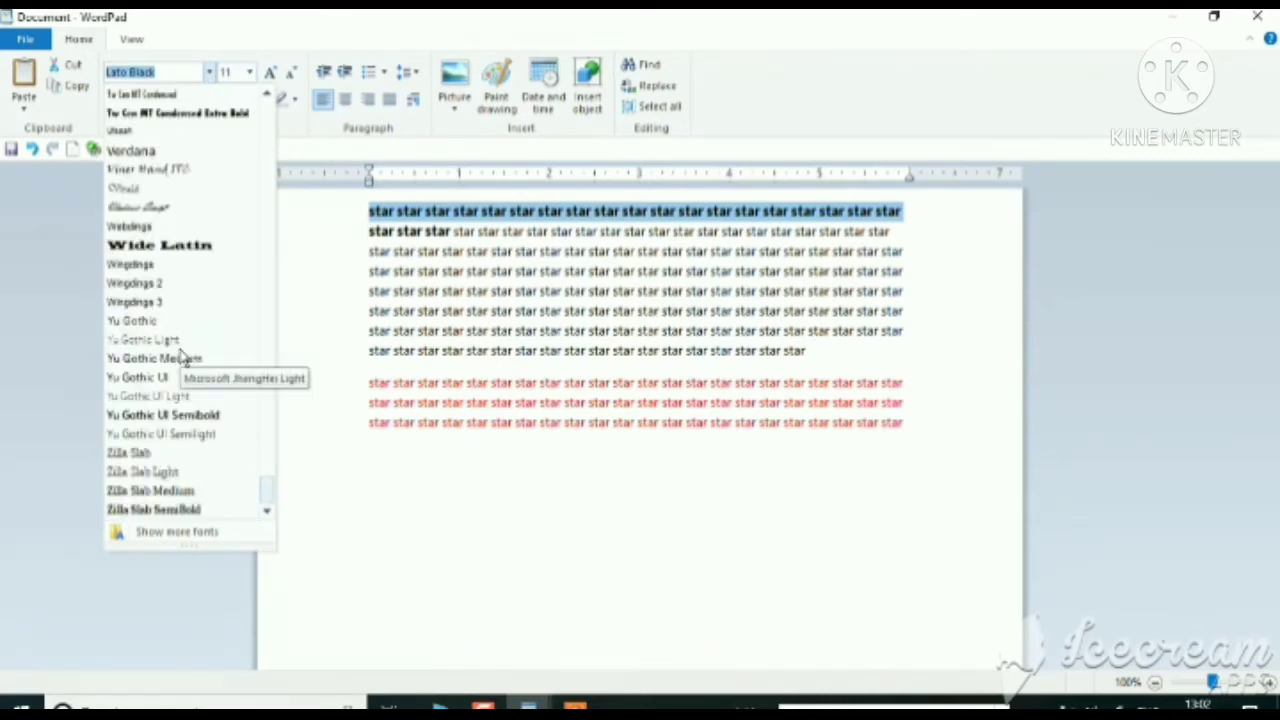
pyautogui.scroll(15, 183, 357)
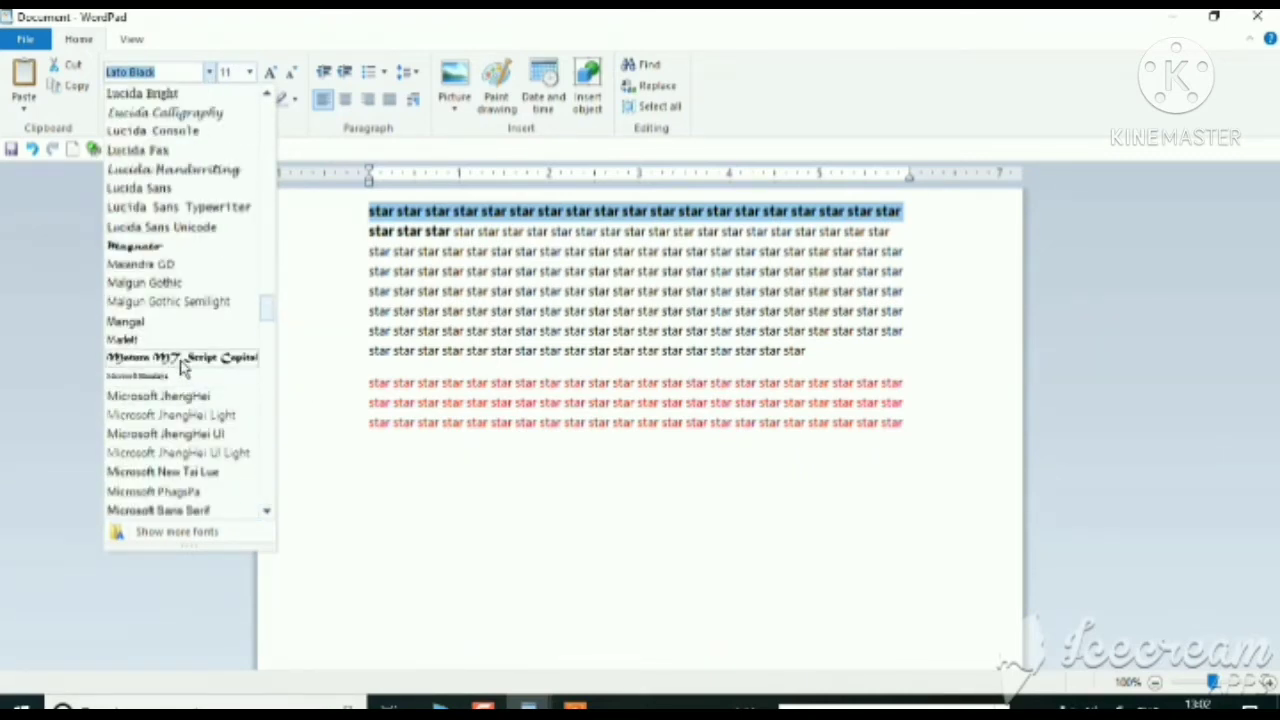
pyautogui.click(183, 360)
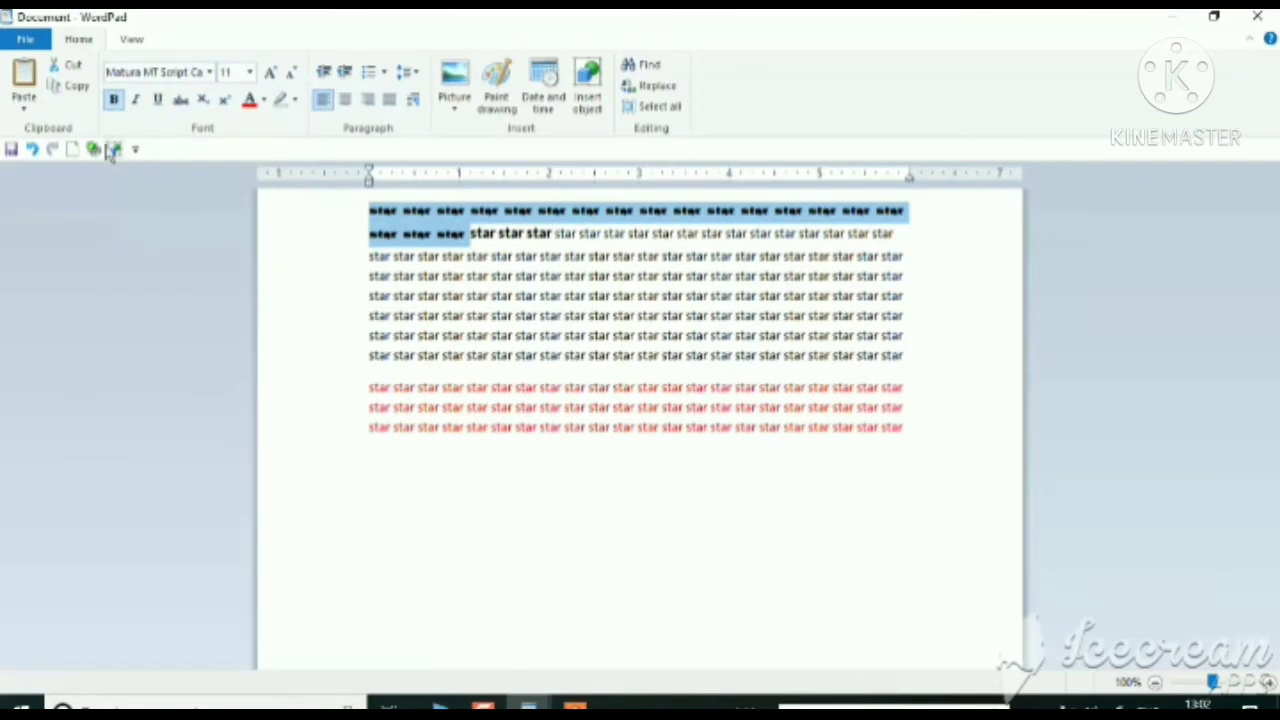
pyautogui.click(209, 72)
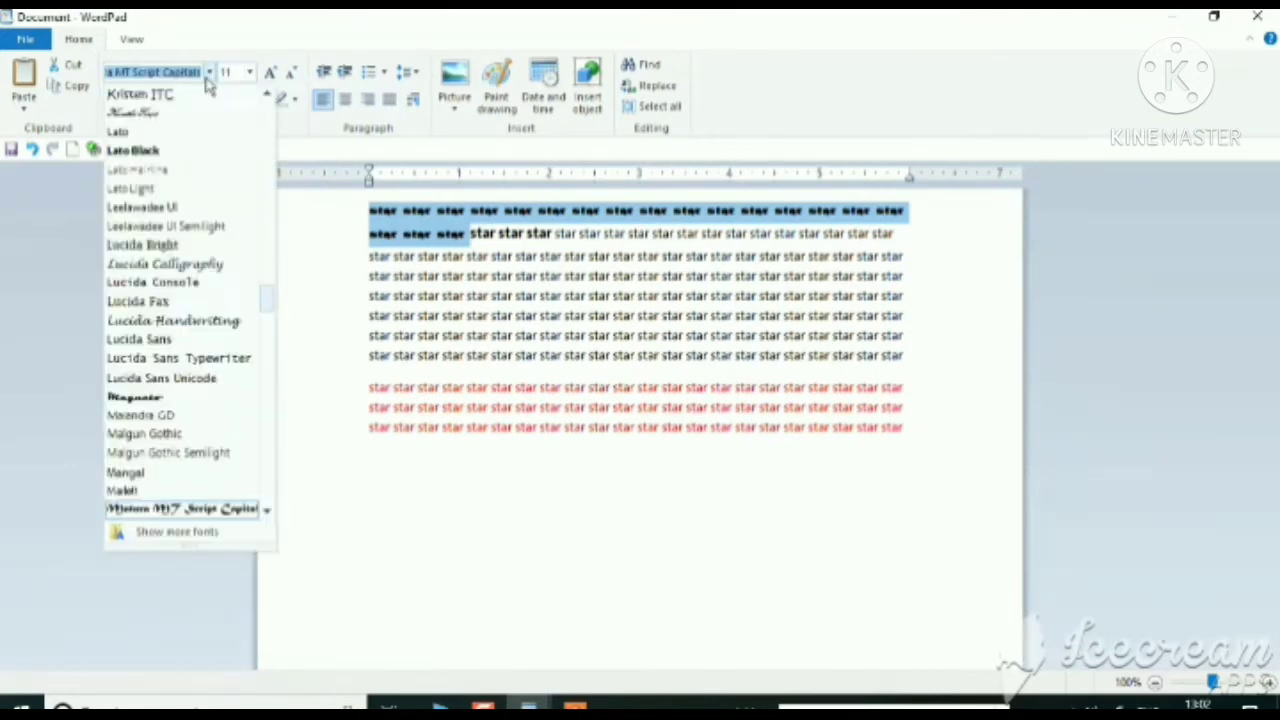
pyautogui.click(188, 208)
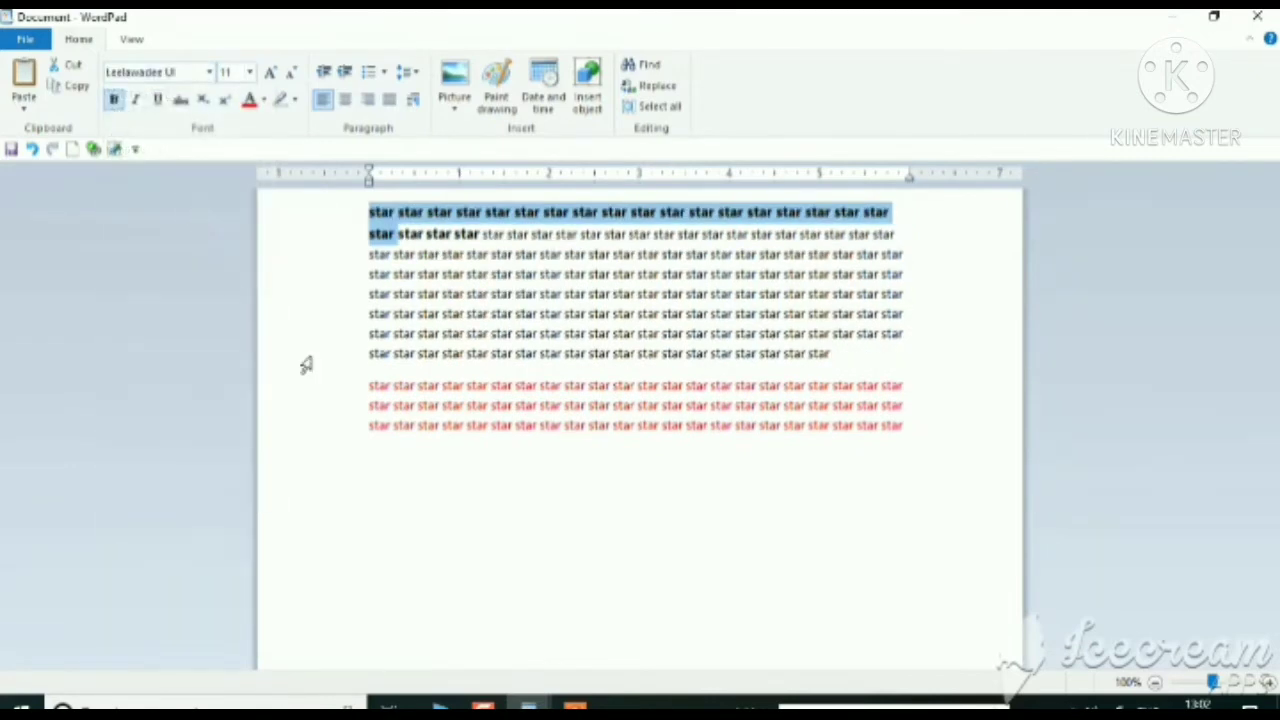
# Enlarge the selected text to size 22 and on to 26, and change its font to Jokerman, followed by Harrington.
pyautogui.click(250, 78)
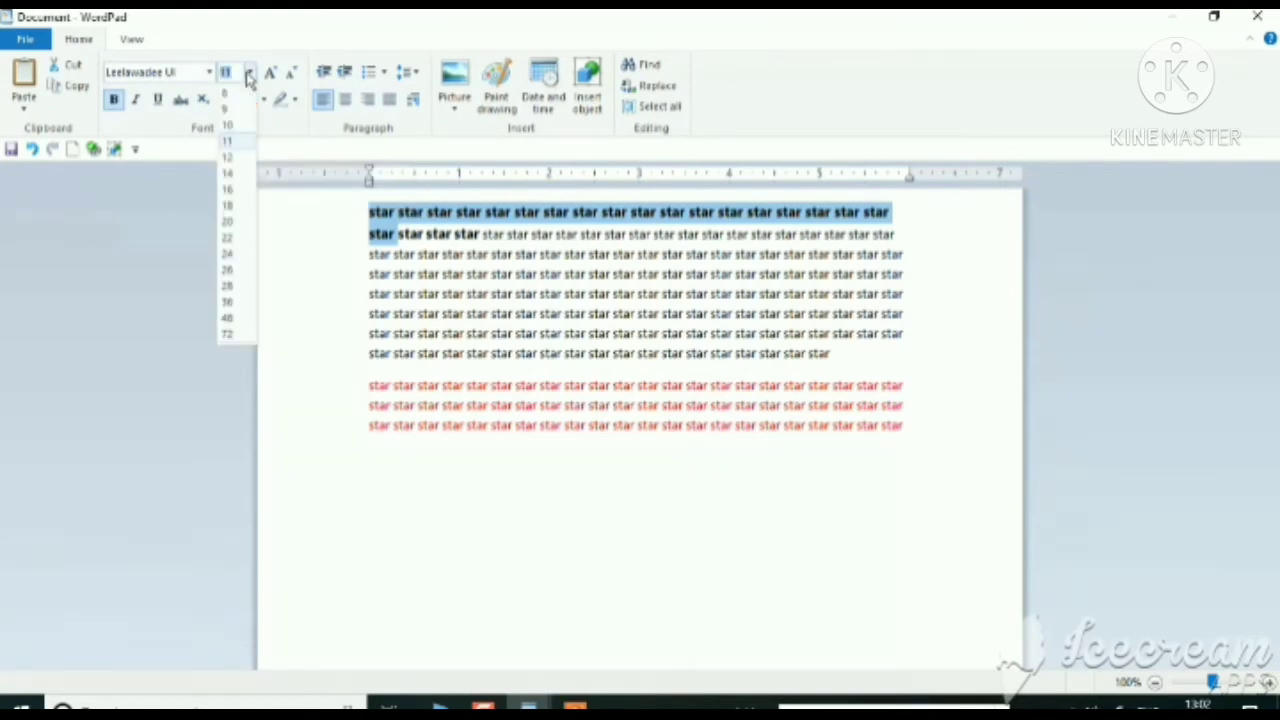
pyautogui.click(234, 240)
pyautogui.click(250, 75)
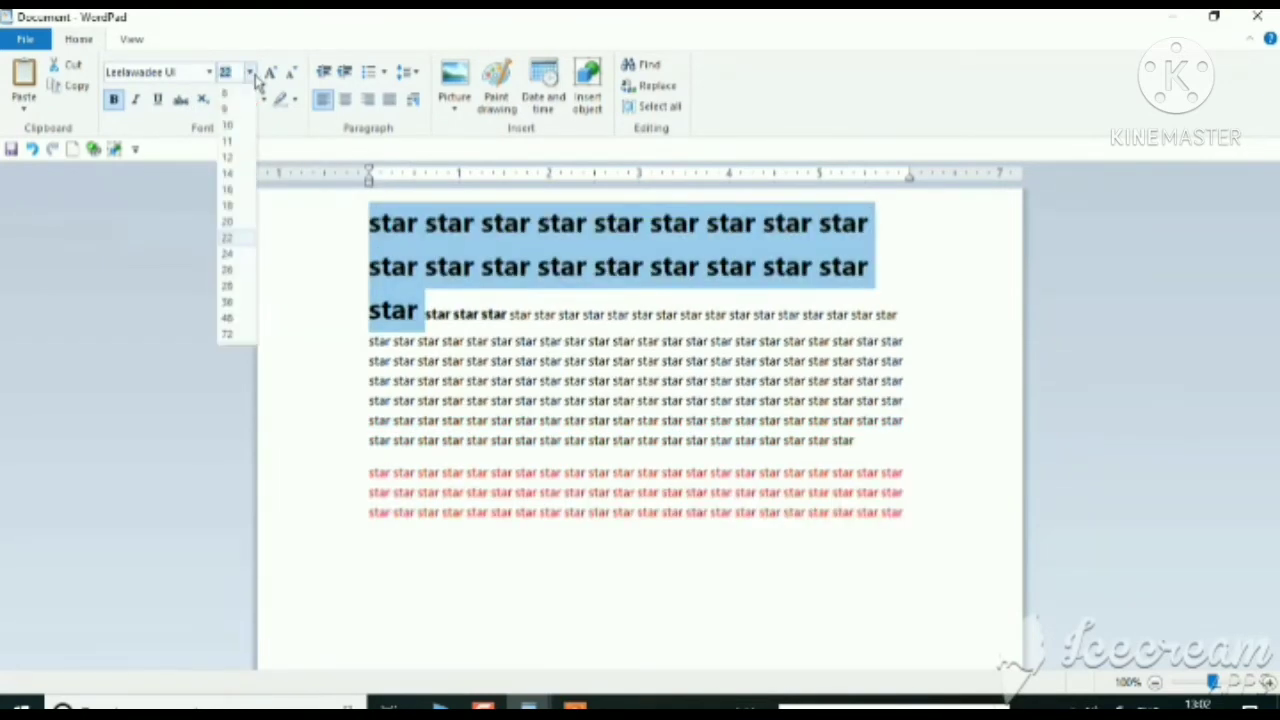
pyautogui.click(228, 270)
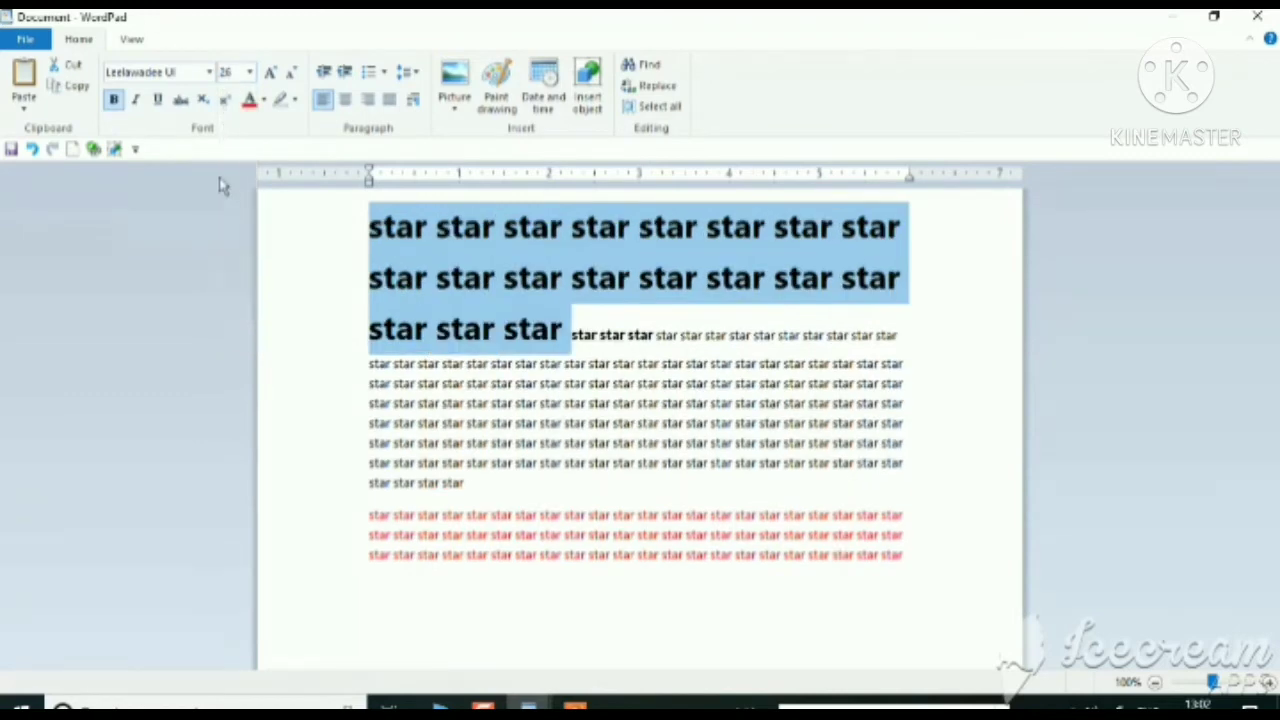
pyautogui.click(210, 74)
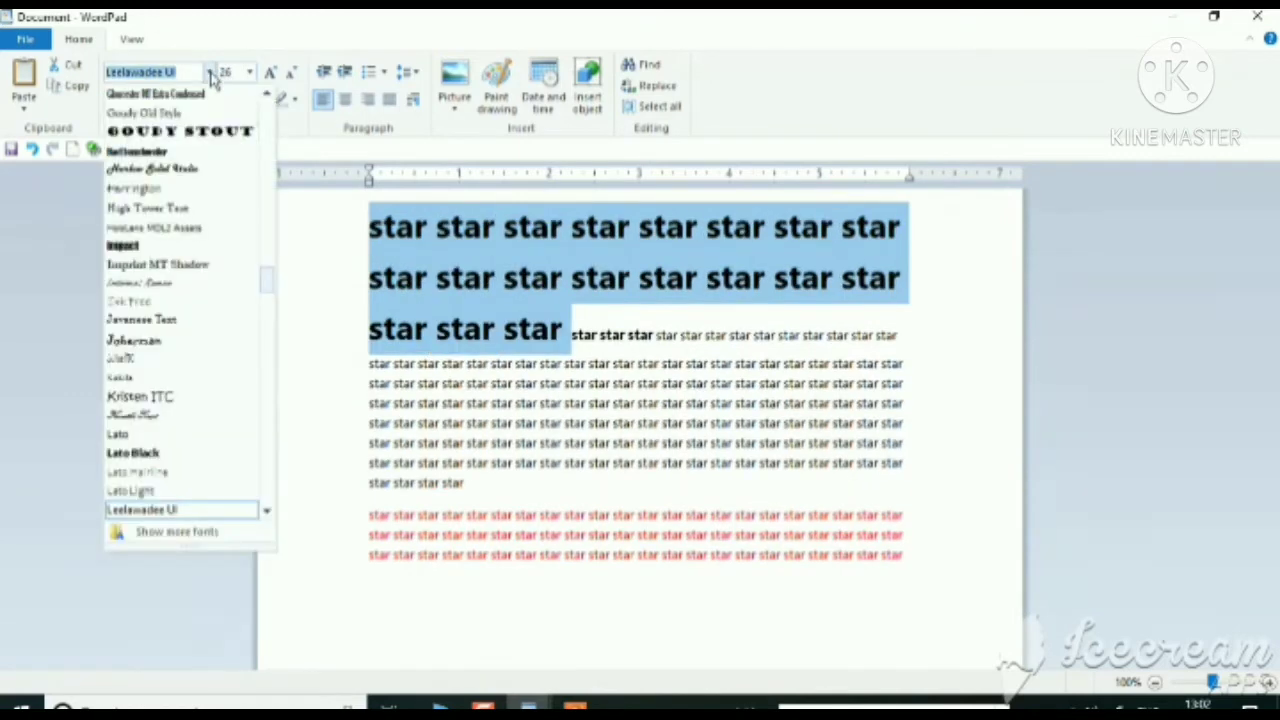
pyautogui.click(205, 345)
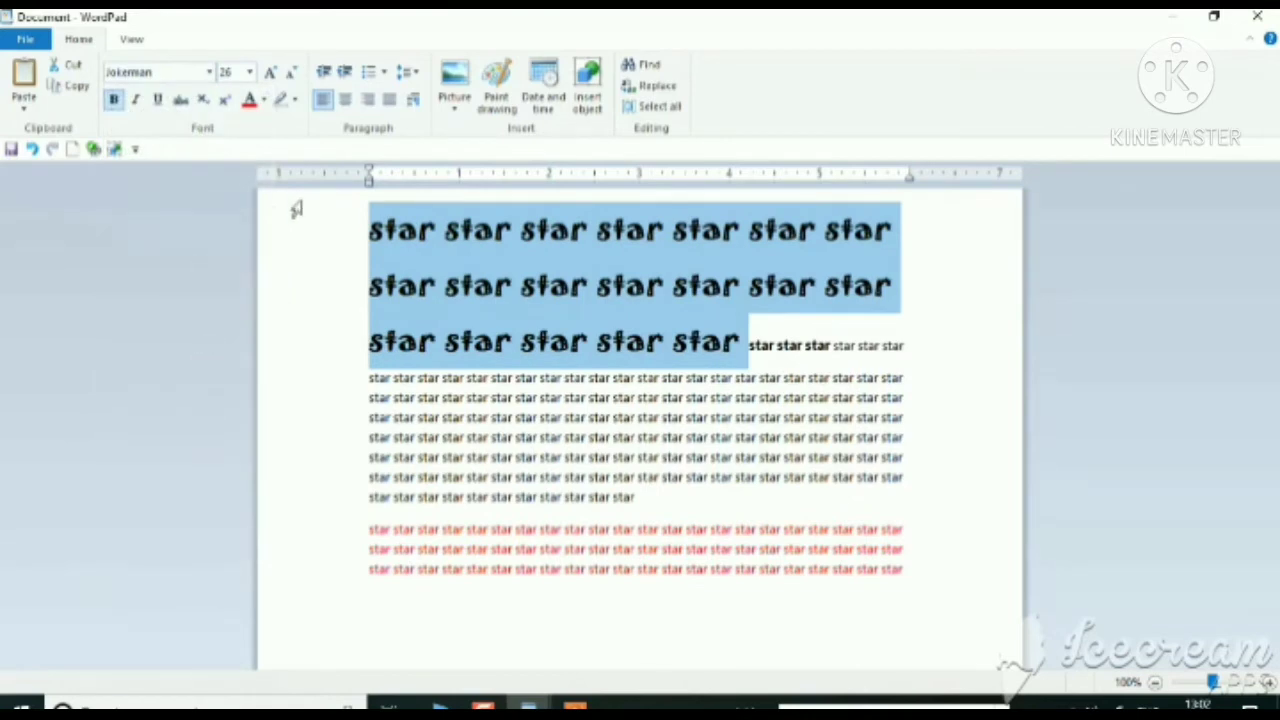
pyautogui.click(210, 75)
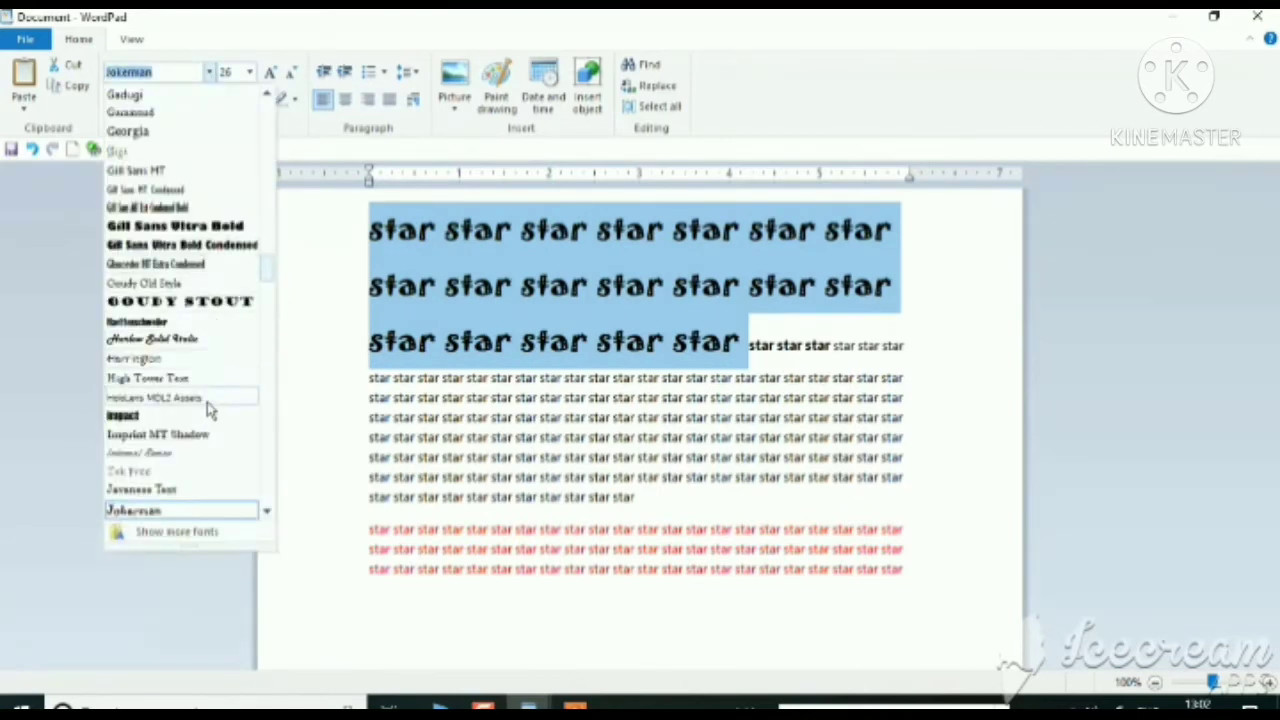
pyautogui.click(195, 360)
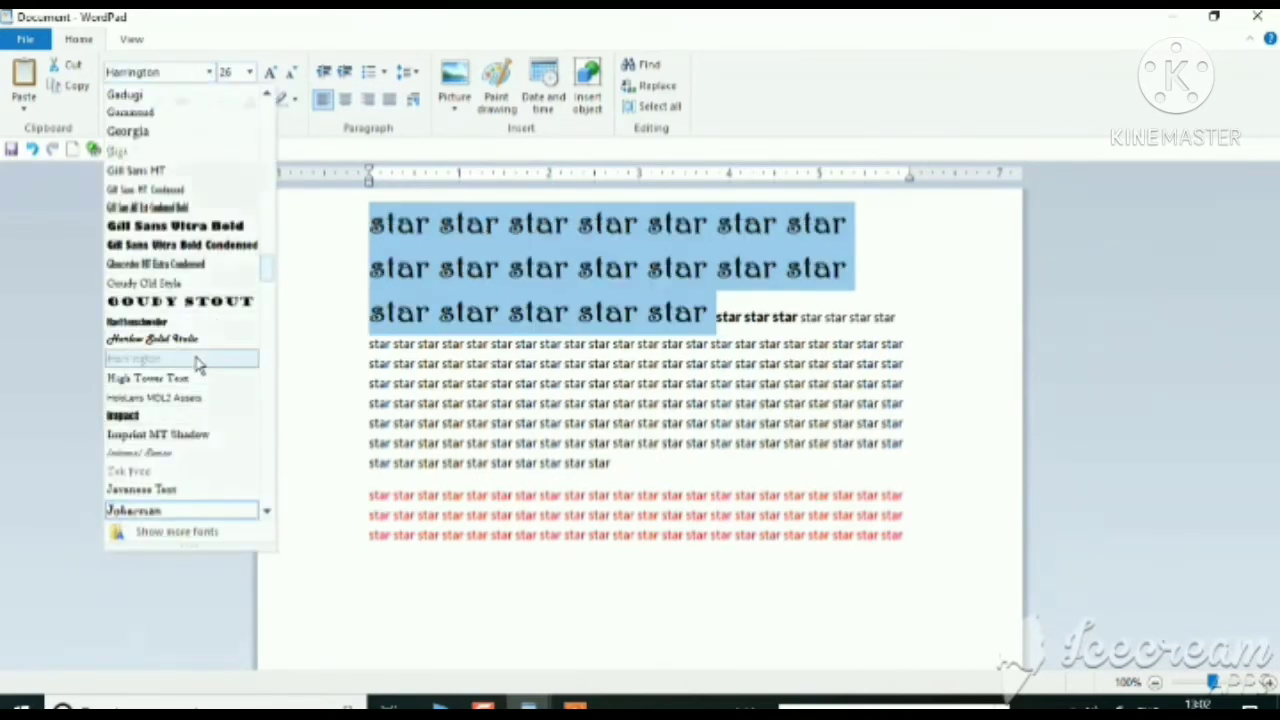
# Set the selected text's size to 36 and grow it step by step until it reaches 110.
pyautogui.click(251, 74)
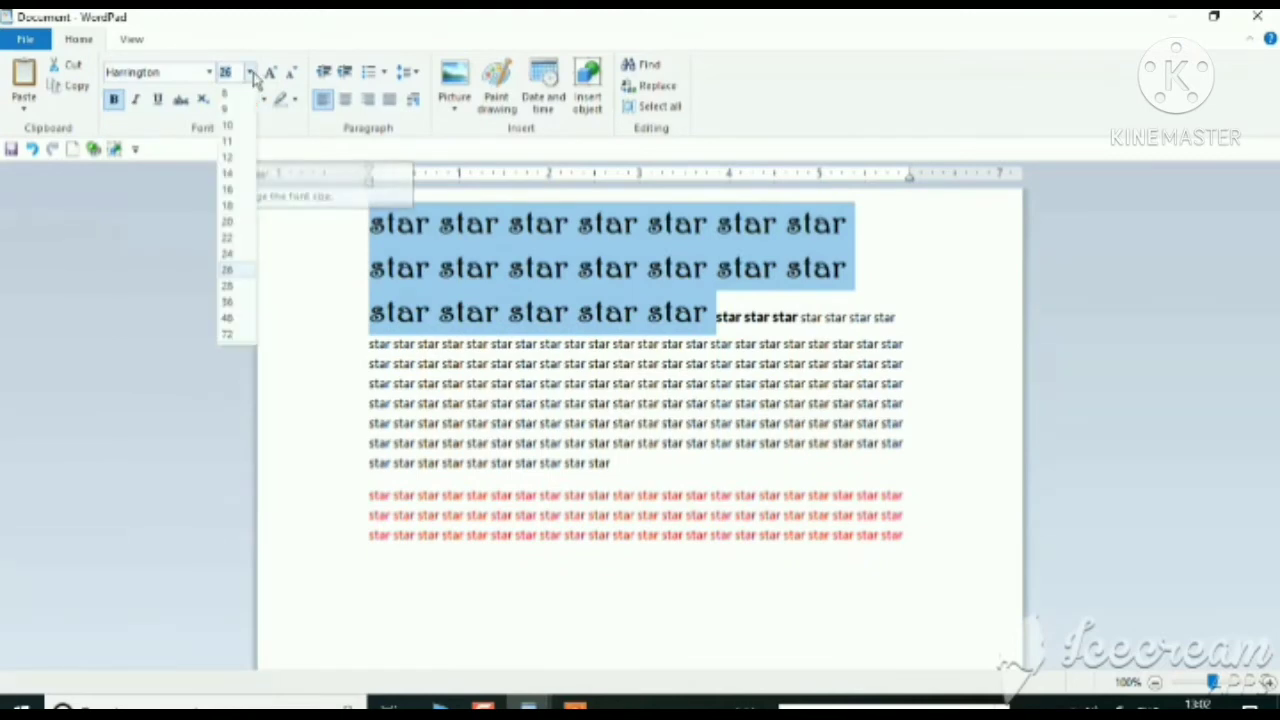
pyautogui.click(229, 302)
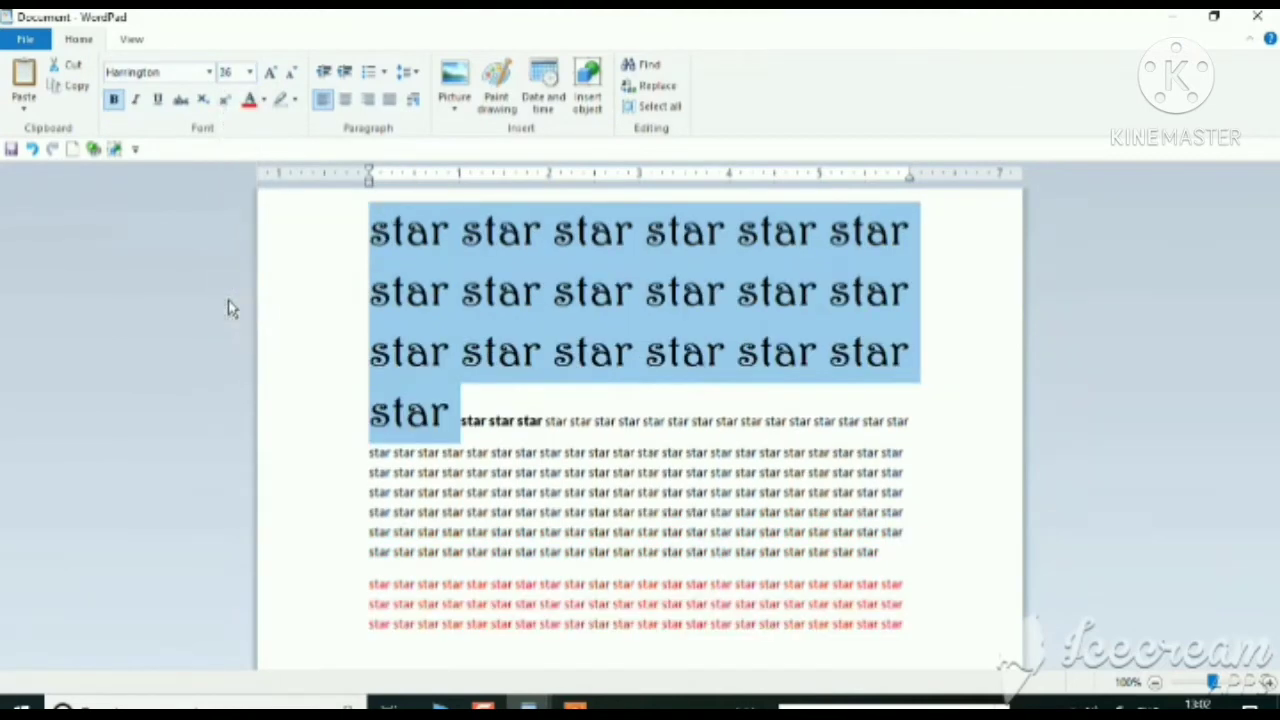
pyautogui.click(270, 75)
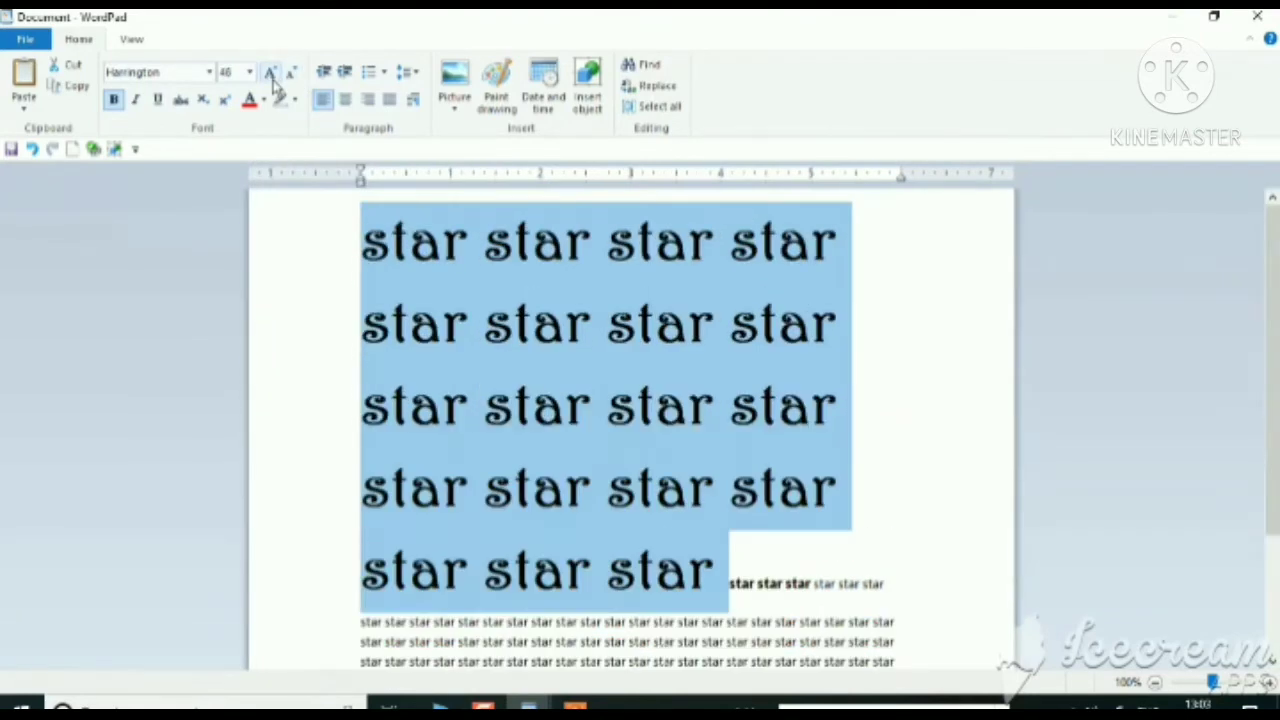
pyautogui.click(270, 75)
pyautogui.click(270, 75)
pyautogui.click(270, 75)
pyautogui.click(270, 75)
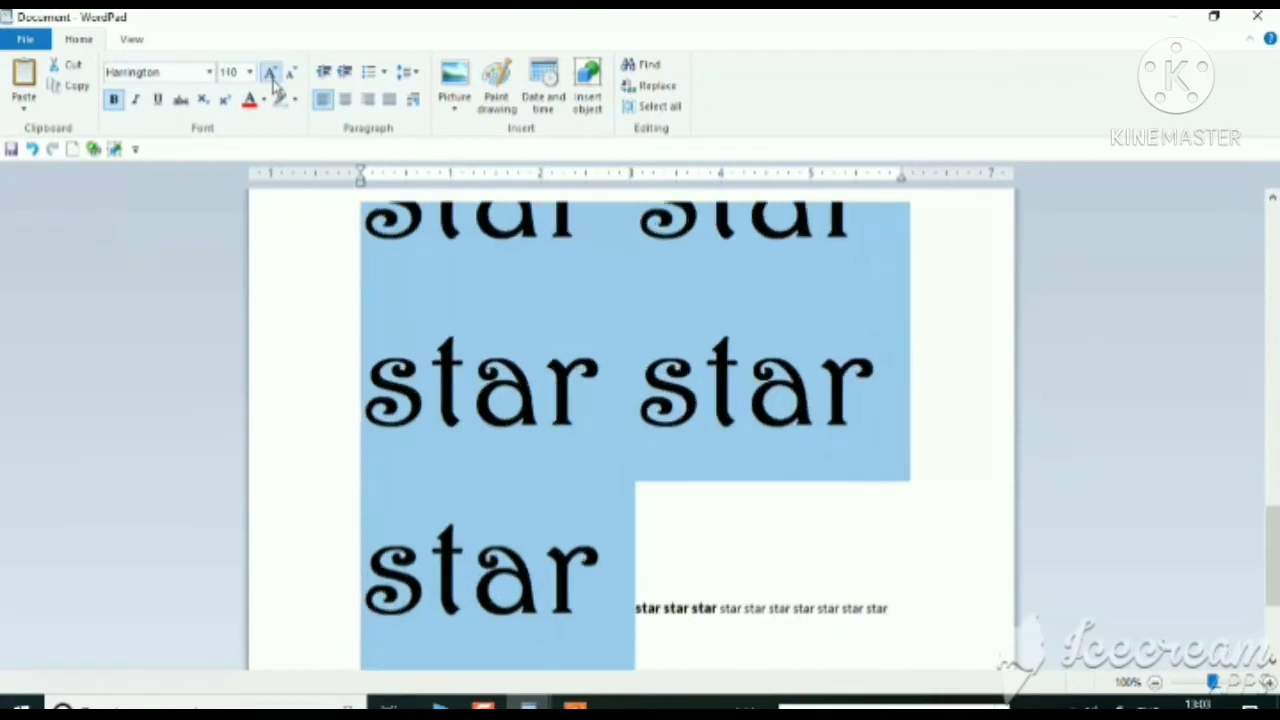
# Grow the selected text step by step until its size reaches 210.
pyautogui.click(270, 75)
pyautogui.click(270, 75)
pyautogui.click(270, 75)
pyautogui.click(270, 75)
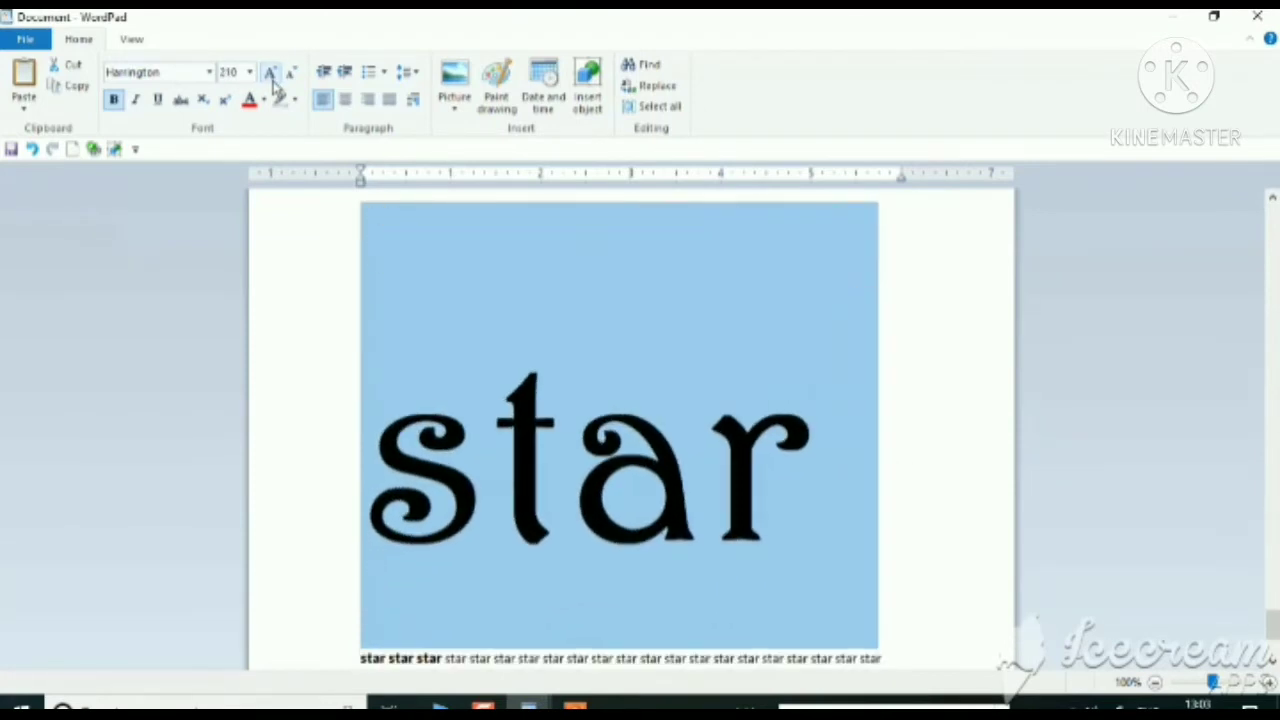
# Shrink the selected text step by step down to size 28.
pyautogui.click(292, 75)
pyautogui.click(292, 75)
pyautogui.click(292, 75)
pyautogui.doubleClick(292, 75)
pyautogui.click(292, 75)
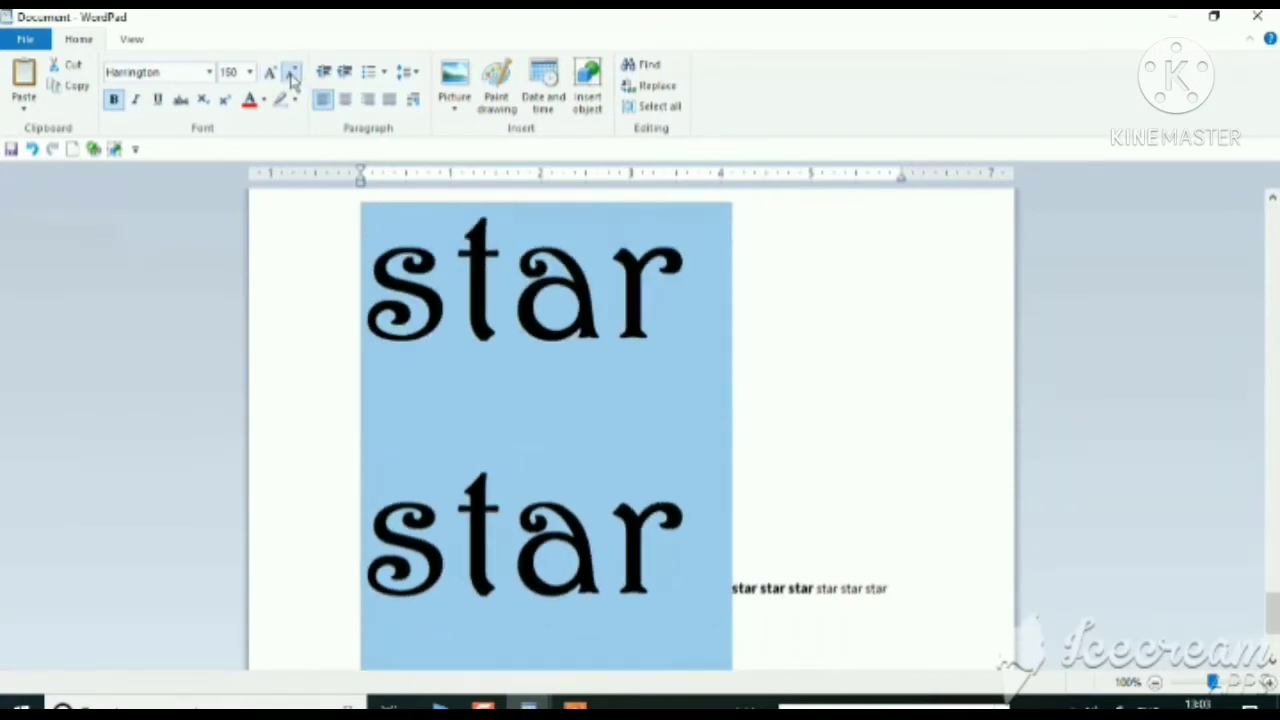
pyautogui.doubleClick(292, 75)
pyautogui.click(292, 75)
pyautogui.doubleClick(292, 75)
pyautogui.doubleClick(292, 75)
pyautogui.click(292, 75)
pyautogui.doubleClick(292, 75)
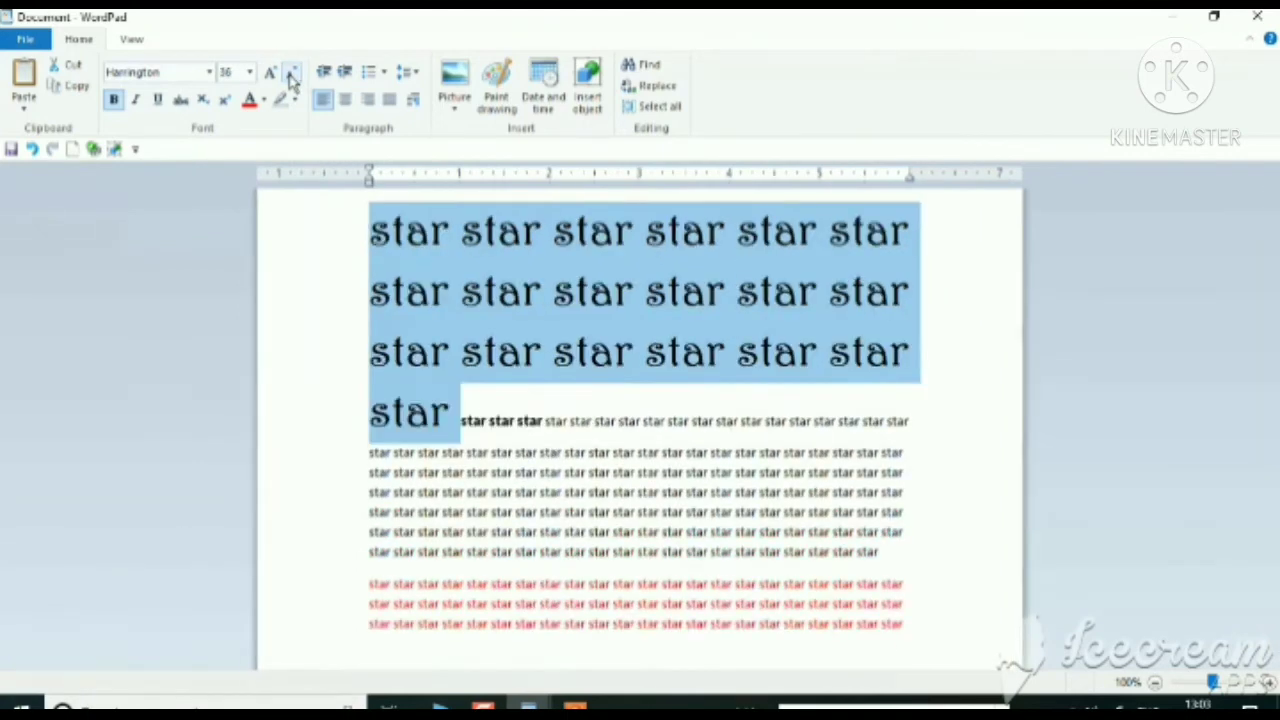
pyautogui.click(292, 75)
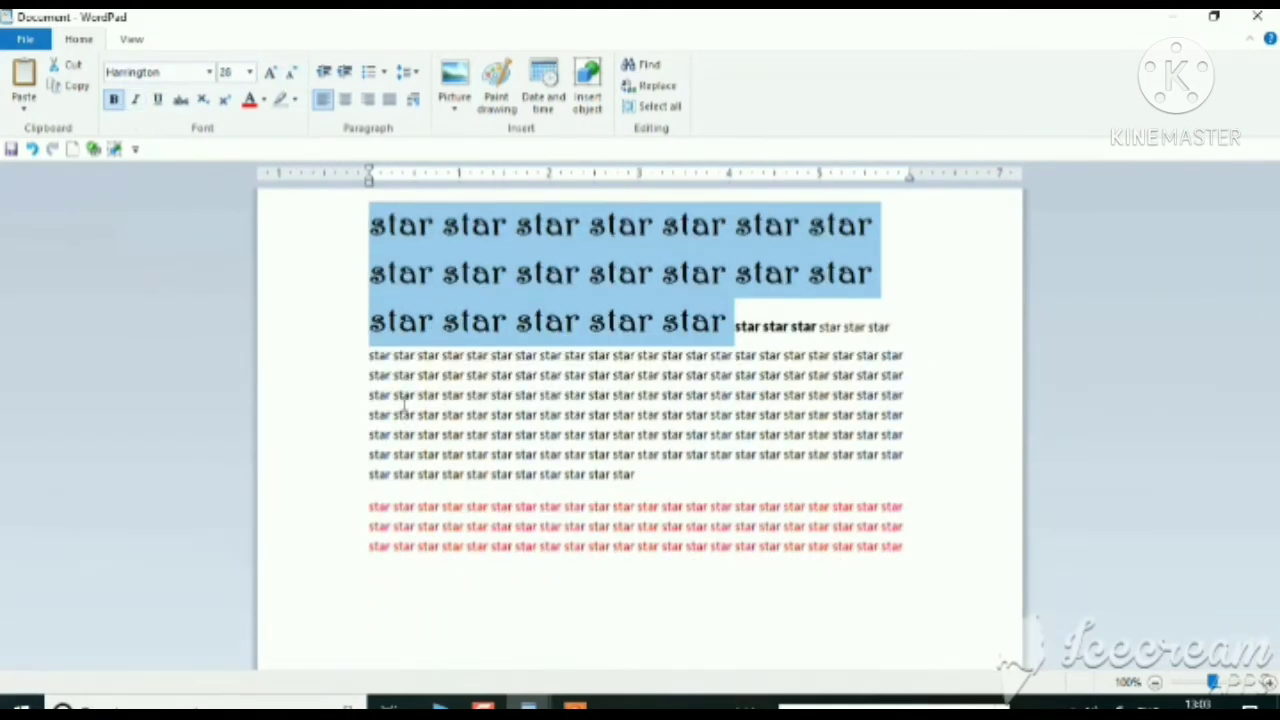
# Select most of the small black text below the Harrington lines and enlarge it step by step to size 20.
pyautogui.moveTo(400, 378); pyautogui.dragTo(512, 480)
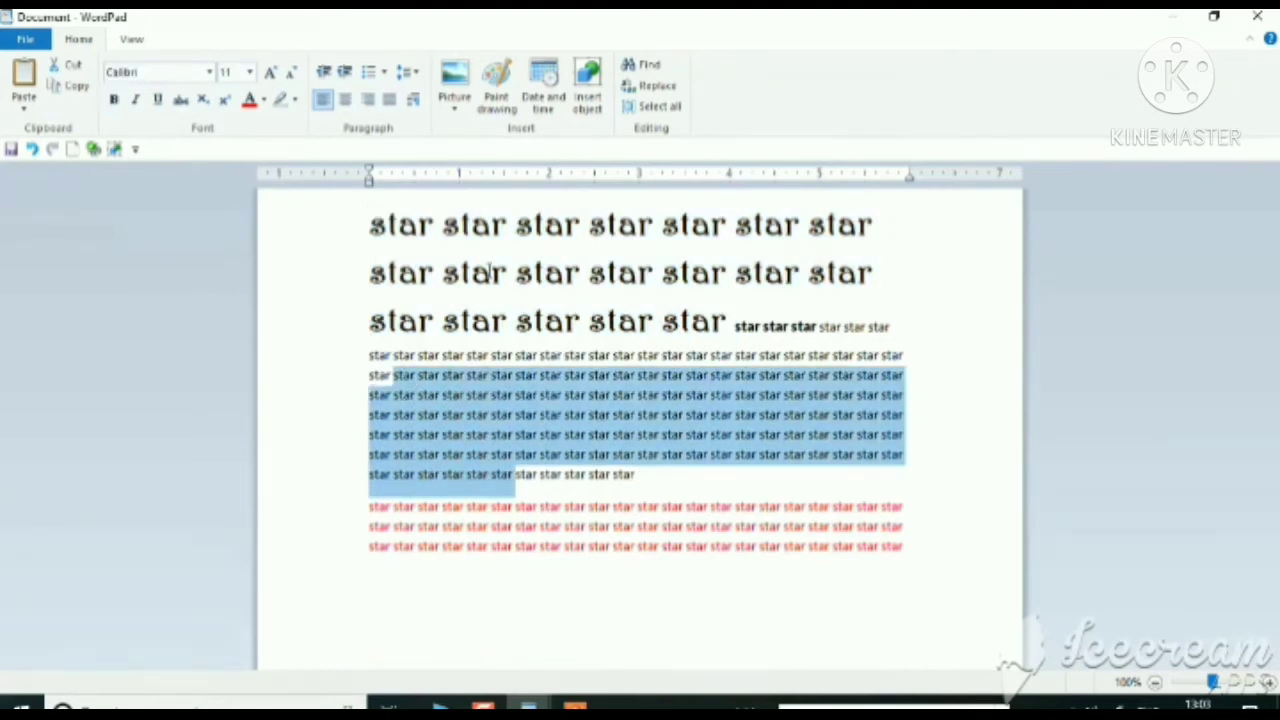
pyautogui.click(270, 72)
pyautogui.click(270, 72)
pyautogui.click(270, 72)
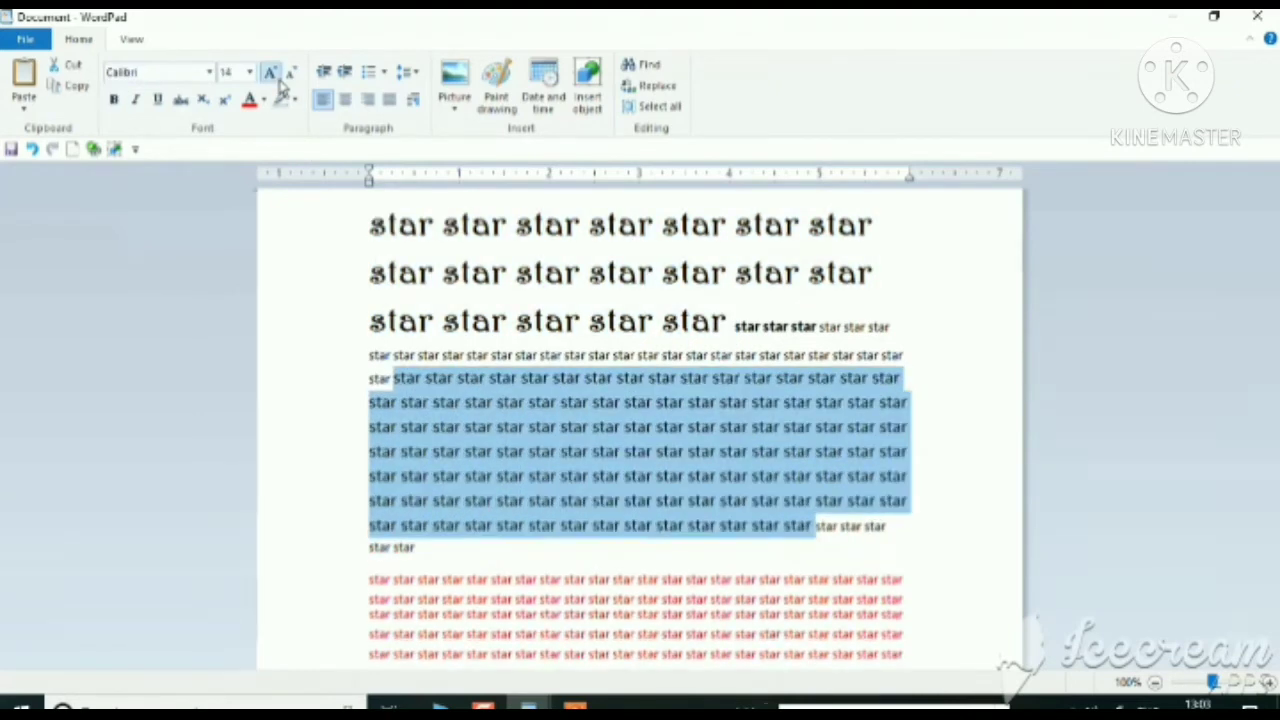
pyautogui.click(270, 72)
pyautogui.click(270, 72)
pyautogui.click(416, 386)
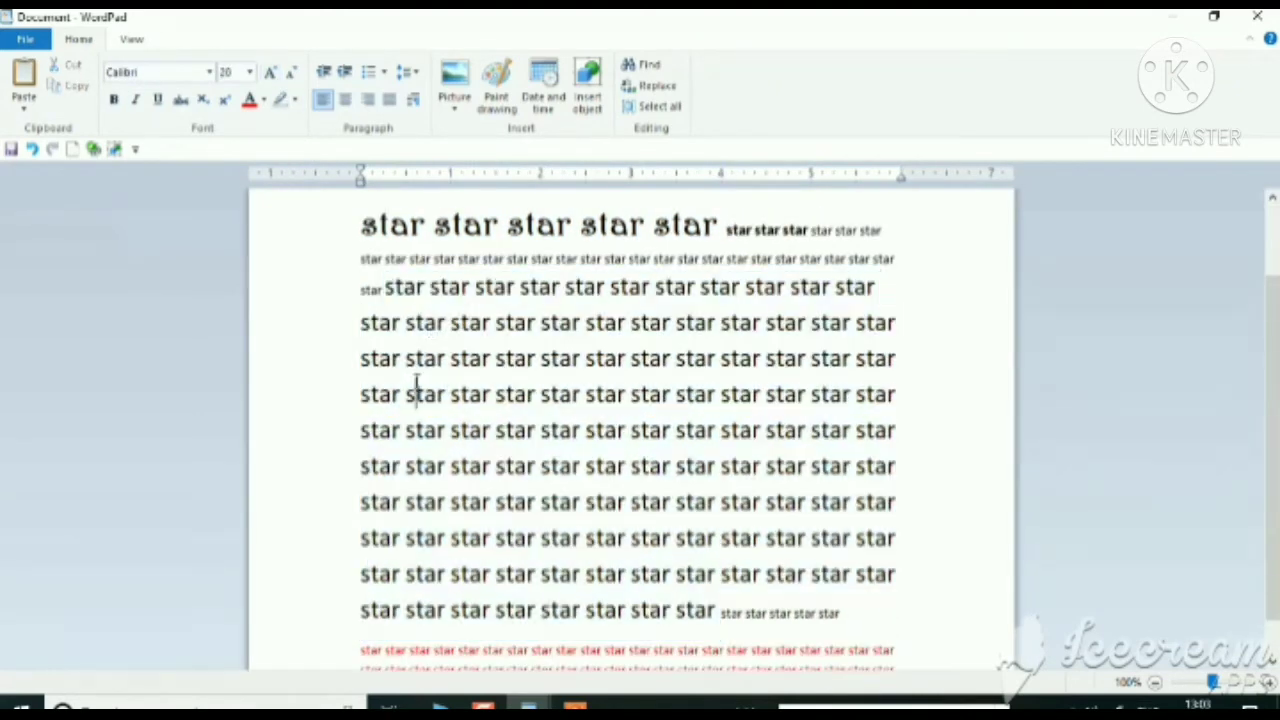
# Select about the first three and a half lines of the size 20 text and make them bold.
pyautogui.click(386, 290)
pyautogui.moveTo(386, 290); pyautogui.dragTo(537, 400)
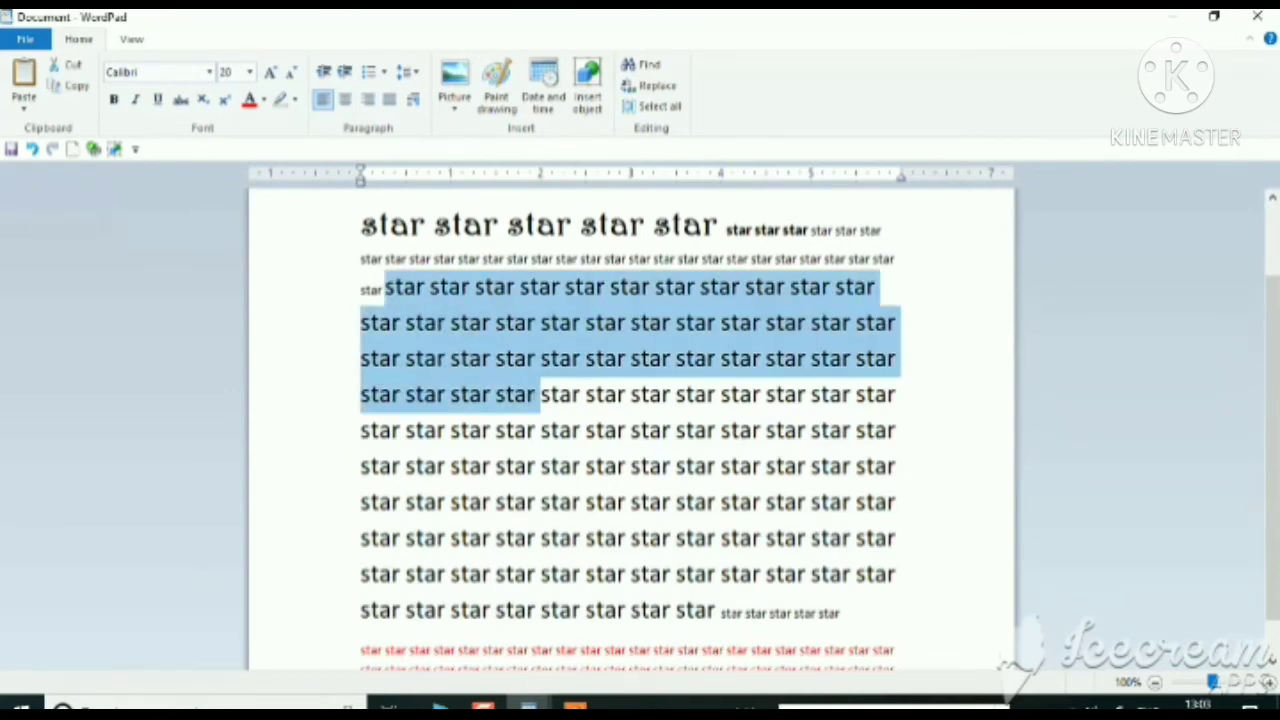
pyautogui.click(116, 101)
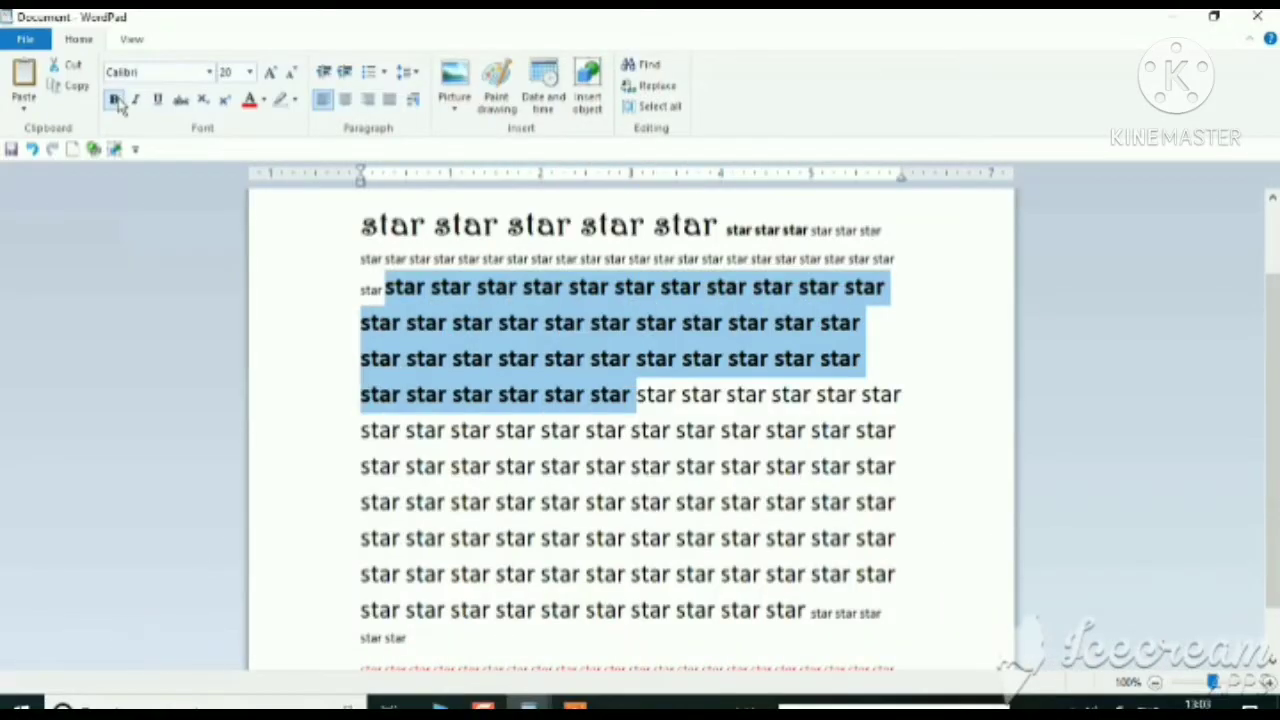
# Select the roughly three lines of text following the bold part and make them italic.
pyautogui.click(440, 487)
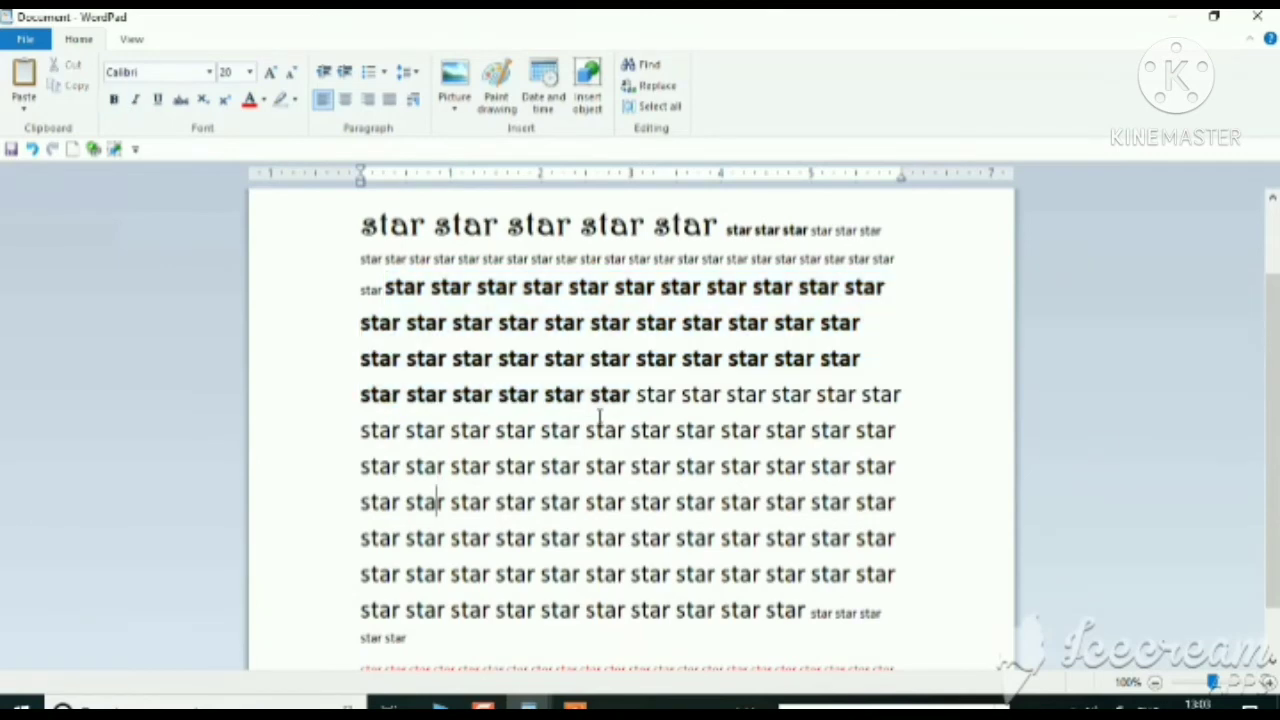
pyautogui.moveTo(638, 395); pyautogui.dragTo(897, 575)
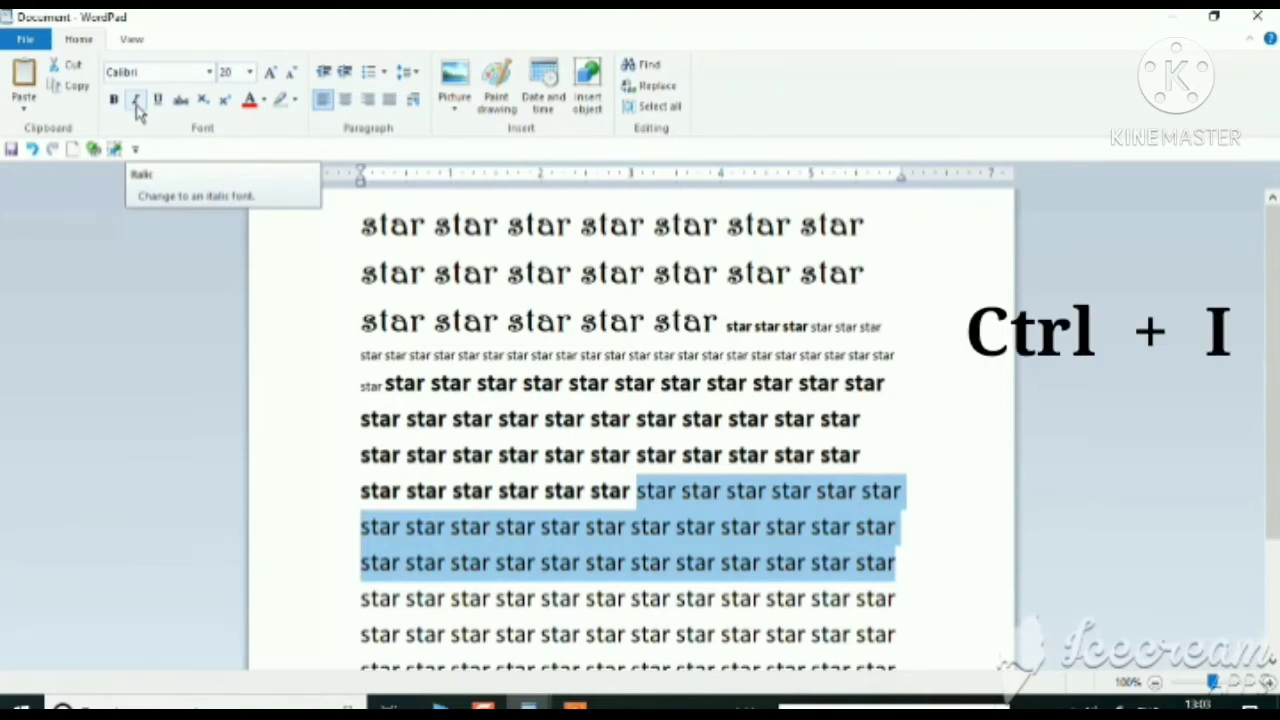
pyautogui.hotkey('ctrl', 'i')
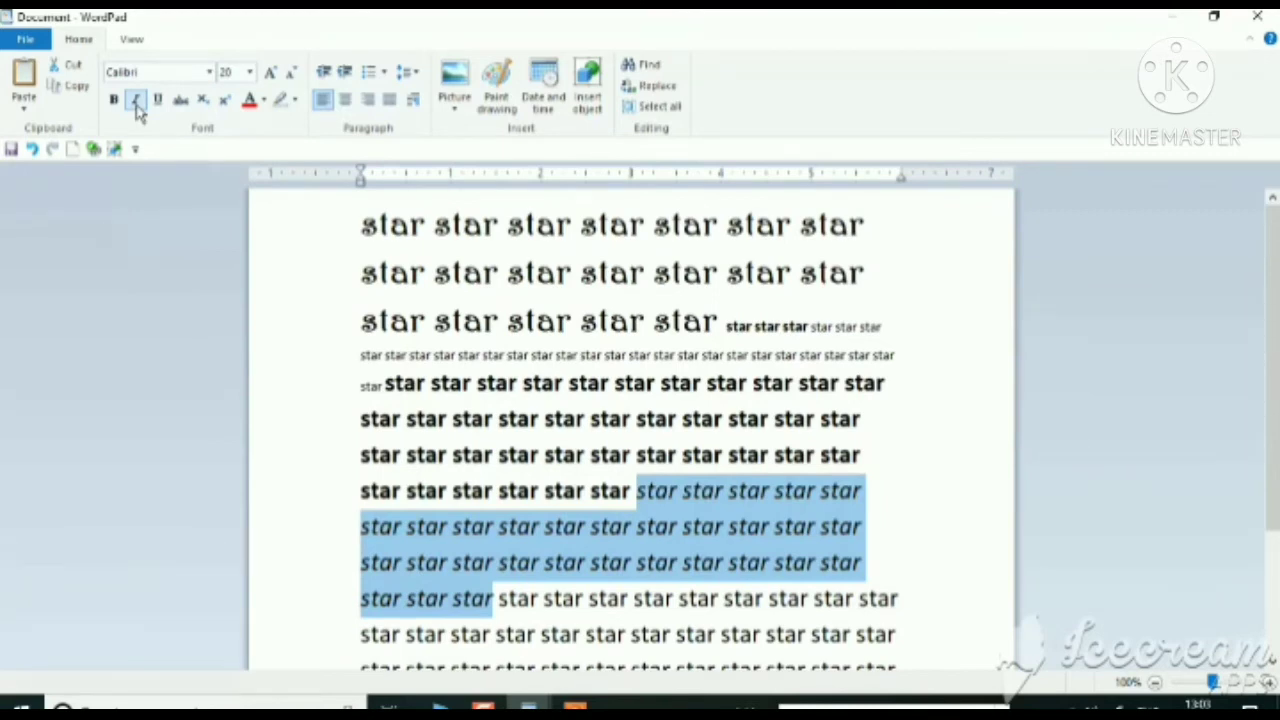
# Select the roughly three and a half lines of text following the italic part and underline them.
pyautogui.click(494, 600)
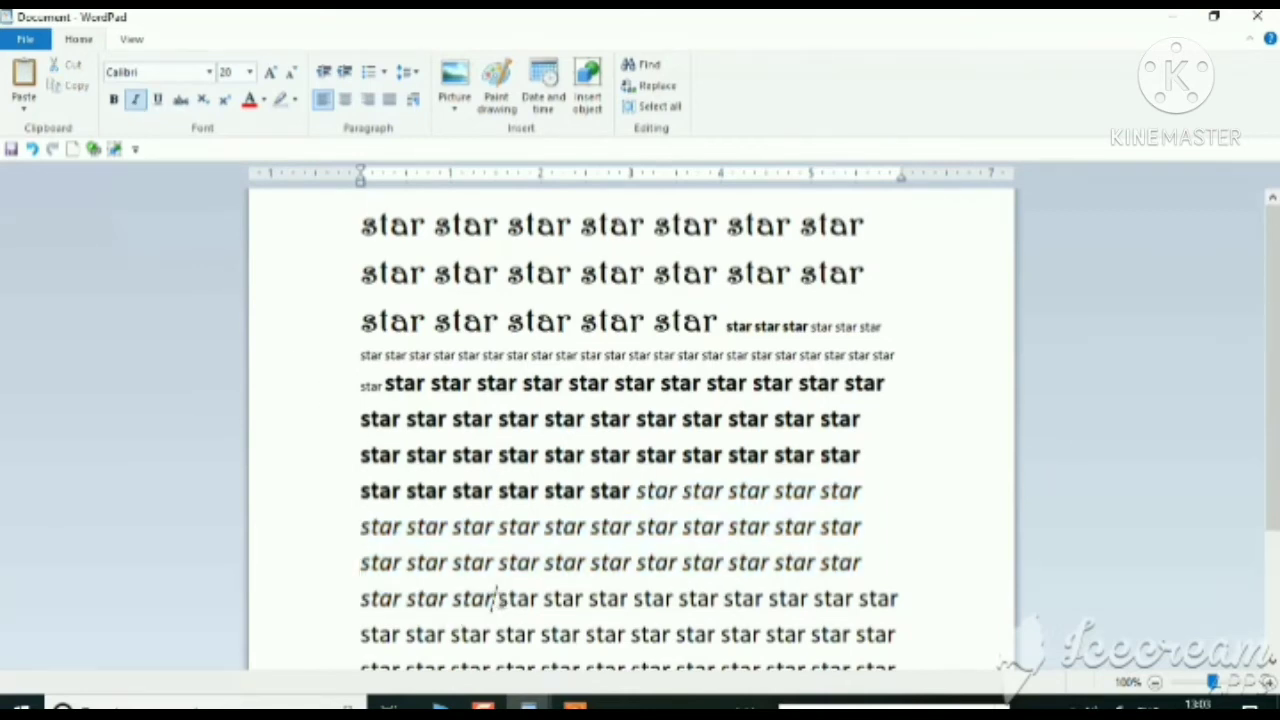
pyautogui.moveTo(500, 598); pyautogui.dragTo(632, 568)
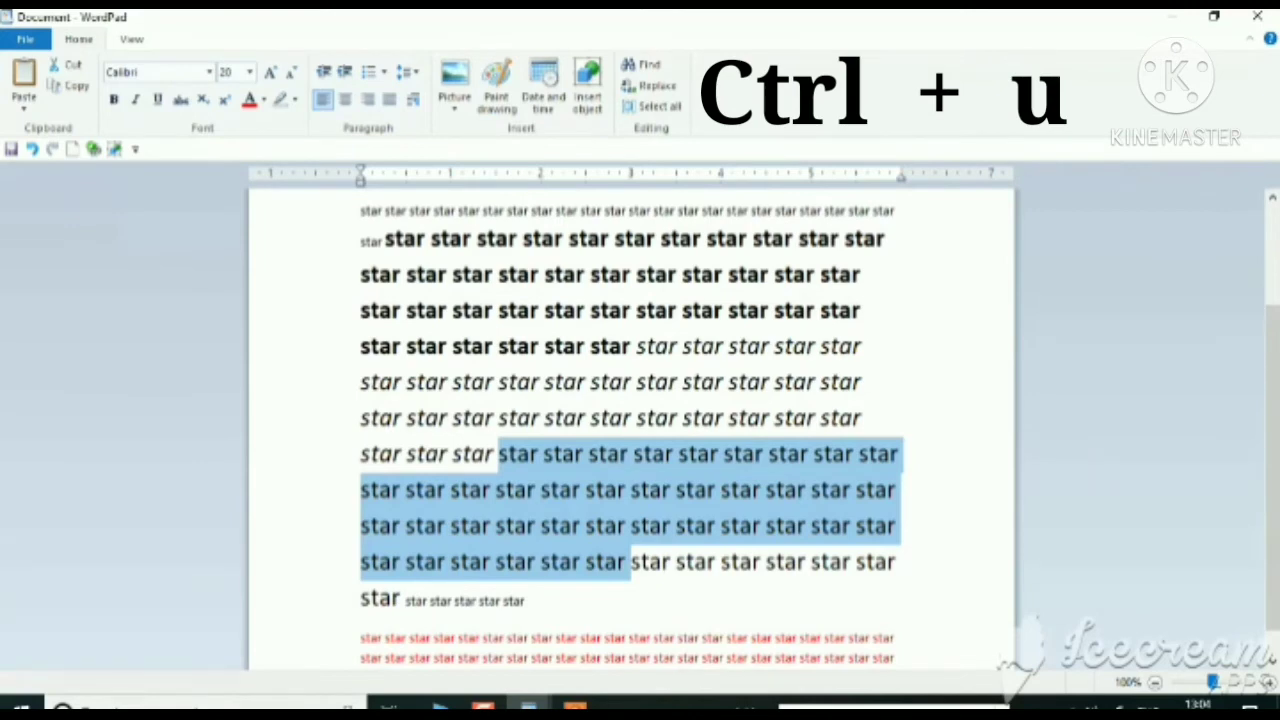
pyautogui.click(157, 100)
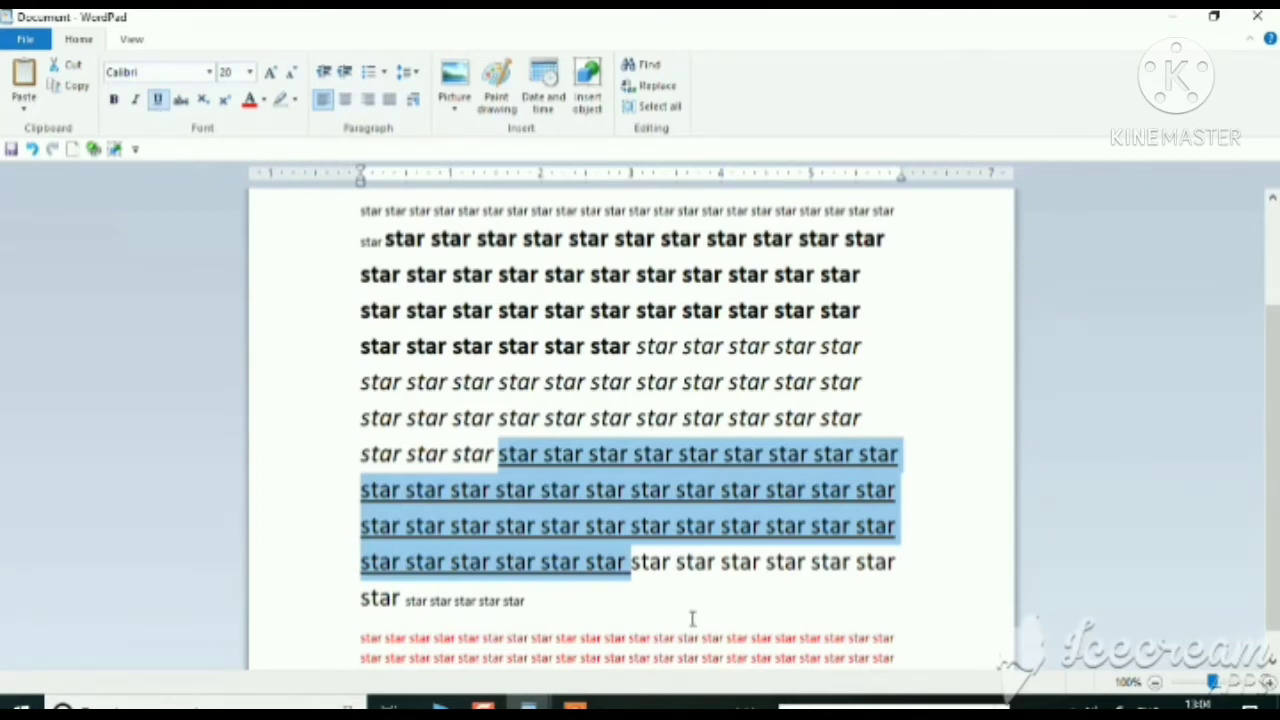
# Select the last line of the black text and enlarge it step by step until its first word reaches size 90.
pyautogui.scroll(-1, 632, 588)
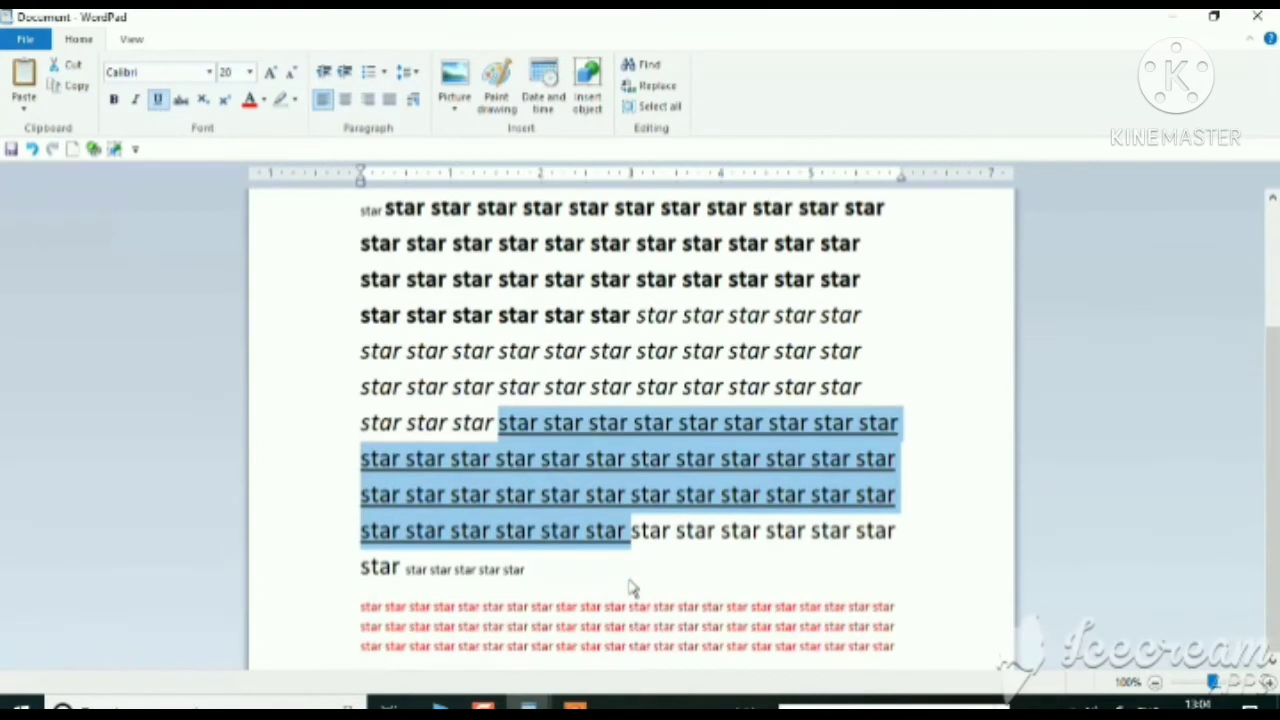
pyautogui.click(521, 570)
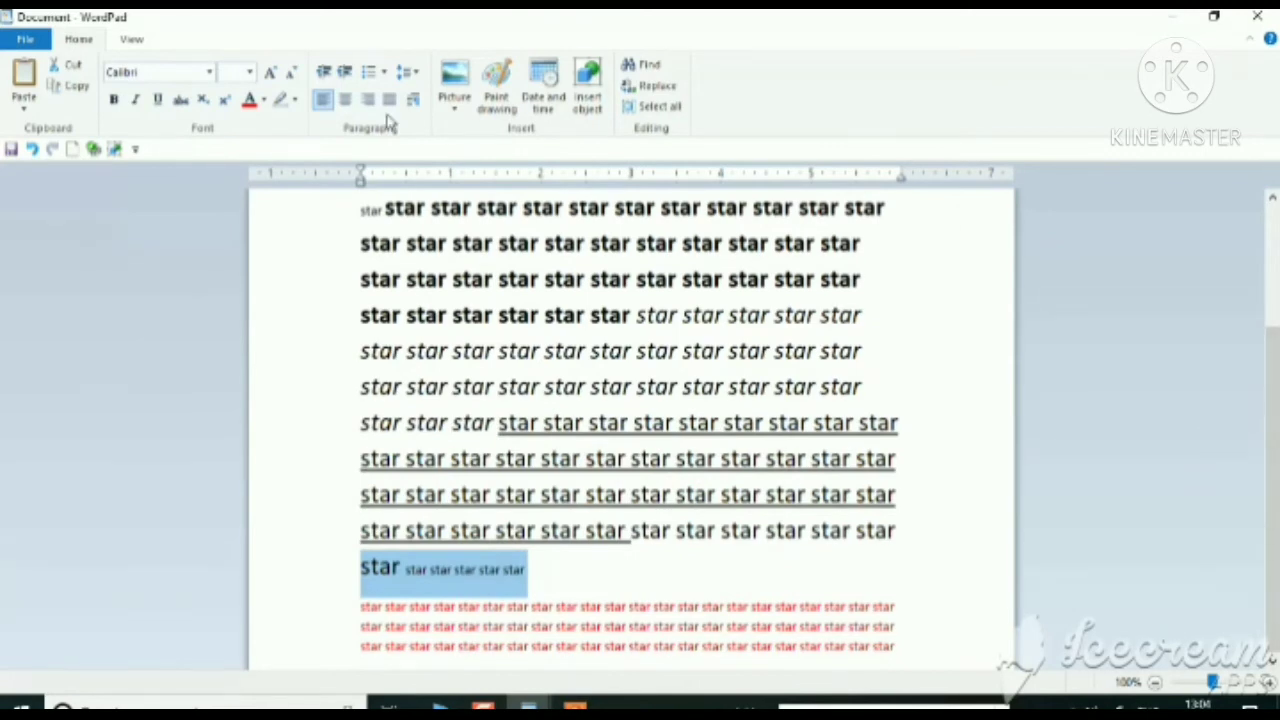
pyautogui.click(270, 74)
pyautogui.click(271, 75)
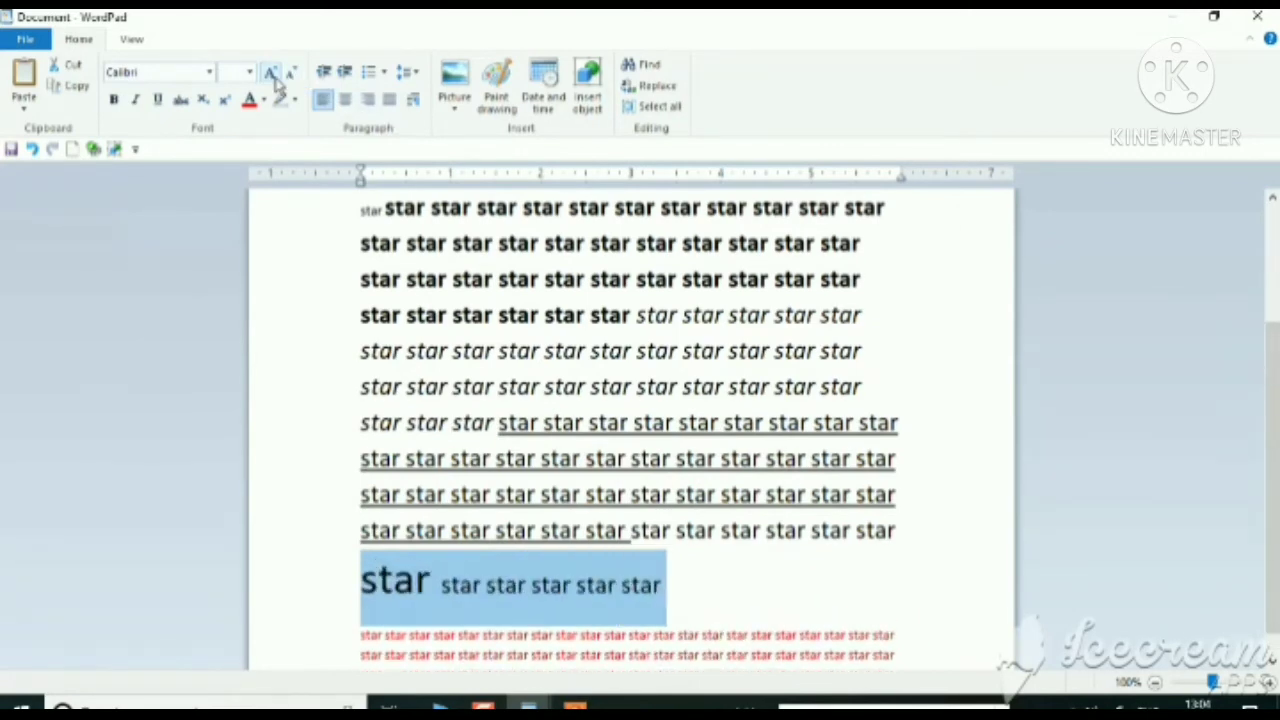
pyautogui.click(271, 75)
pyautogui.click(271, 75)
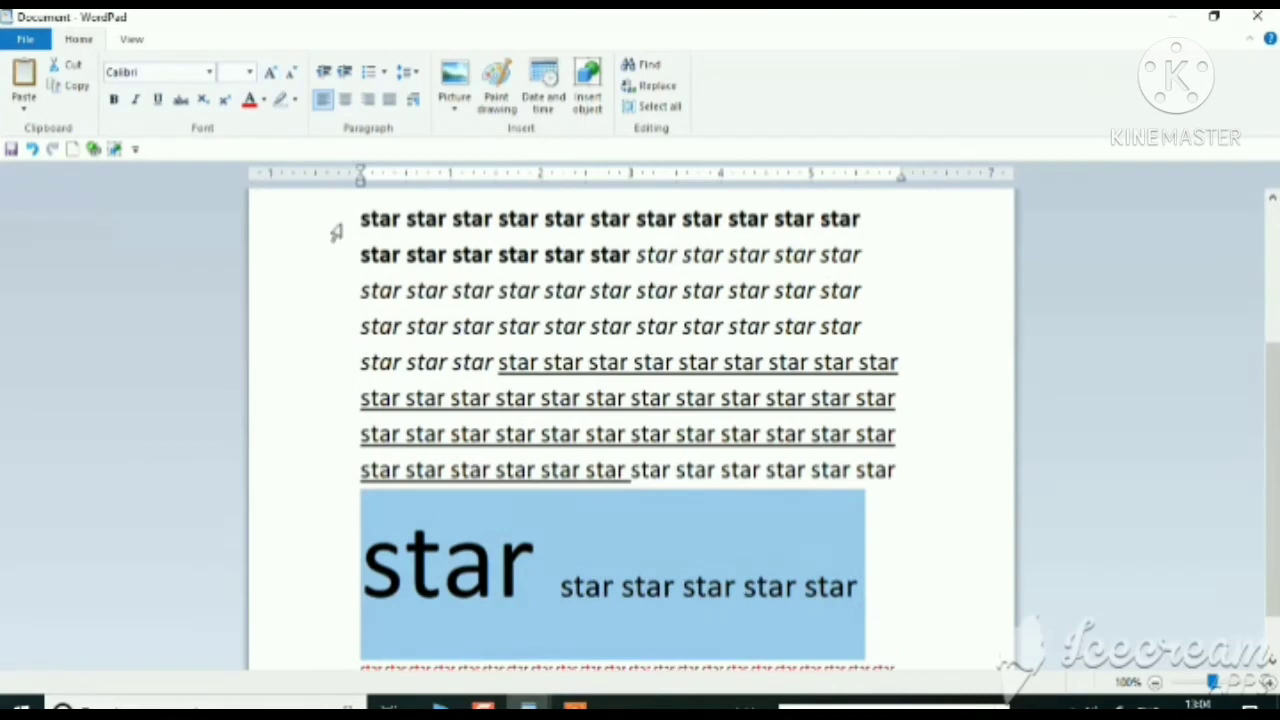
# Insert 1999 directly after the large word star.
pyautogui.click(506, 606)
pyautogui.click(544, 585)
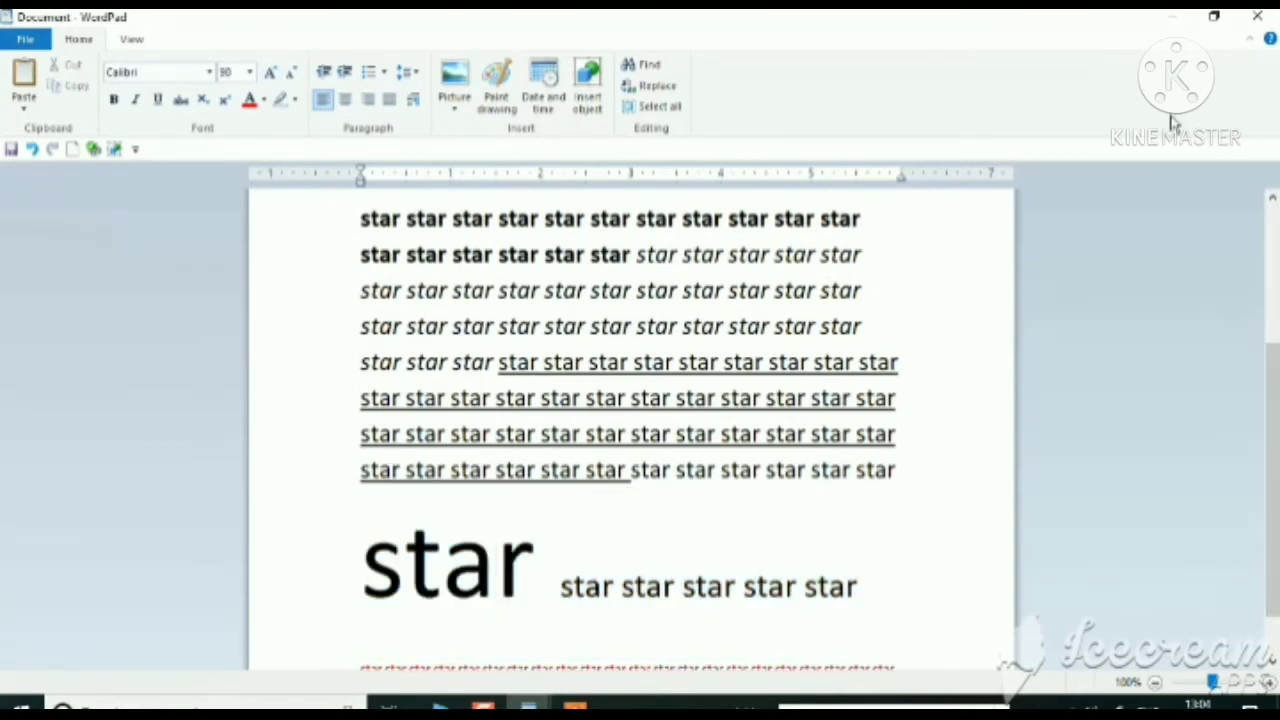
pyautogui.write('1999')
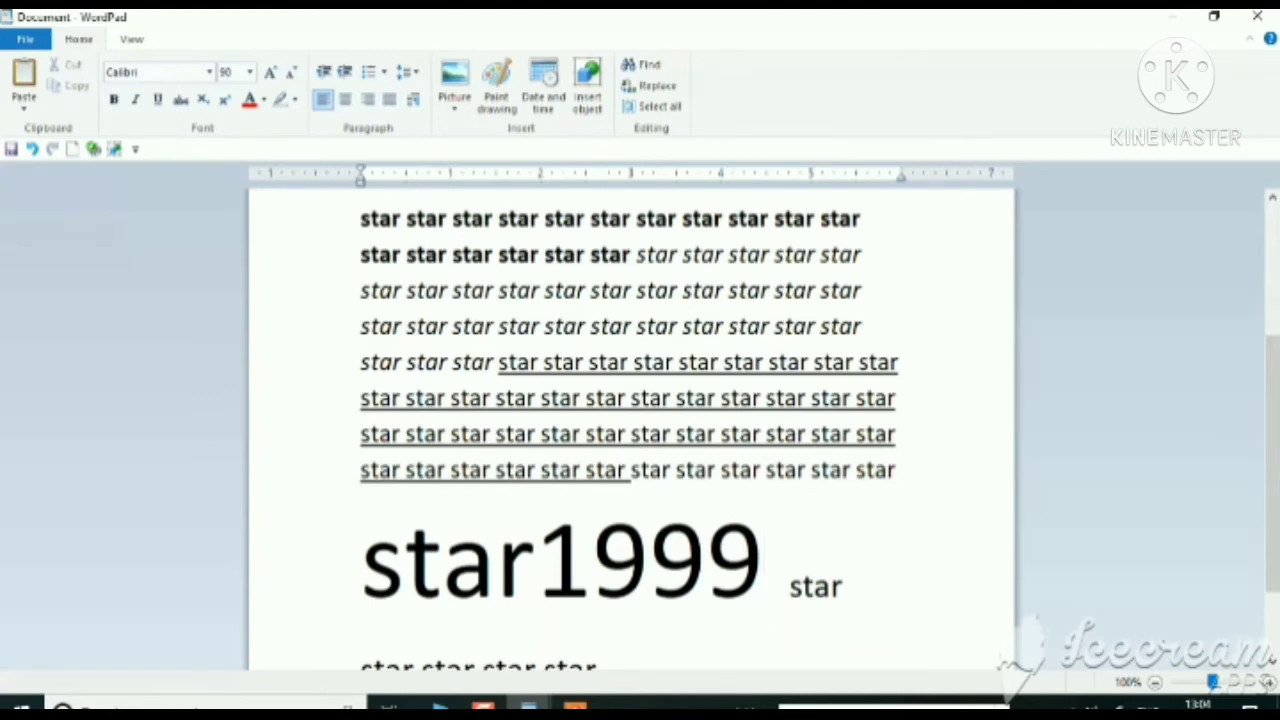
# Start a new line after star1999 and enter 199 on it, removing the mistyped slashes.
pyautogui.press('Return')
pyautogui.write('1 ')
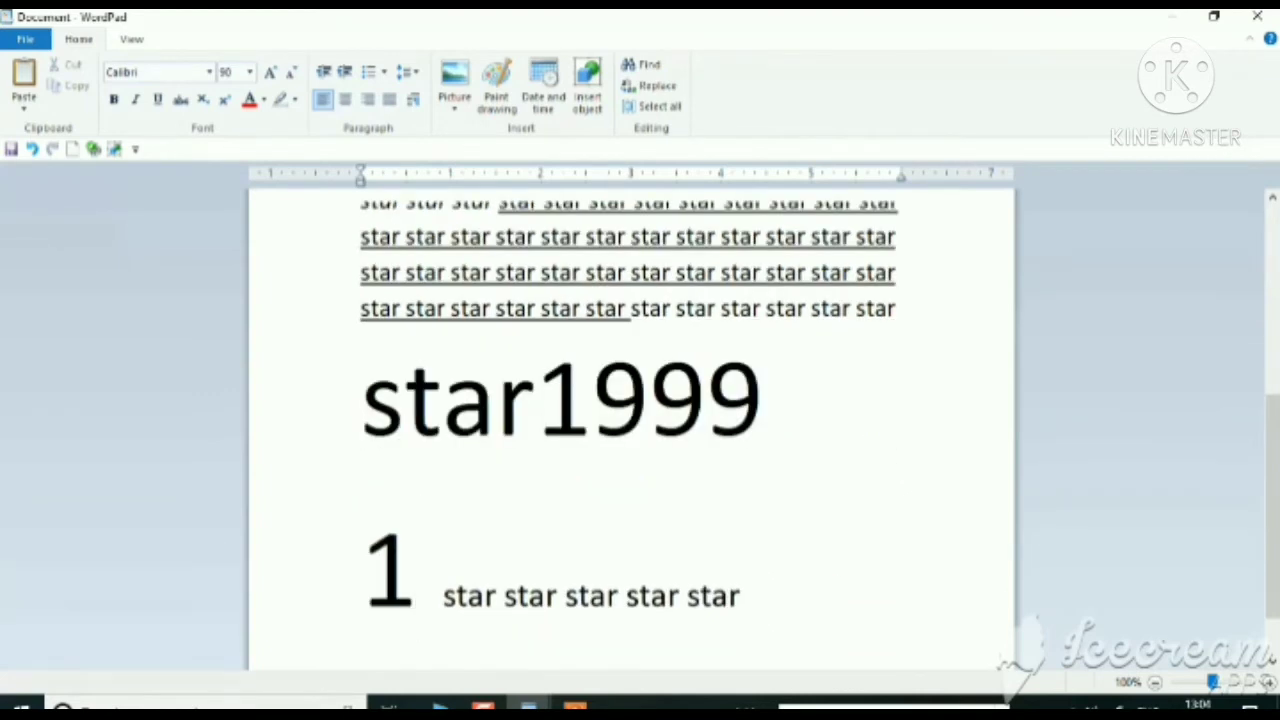
pyautogui.write('//')
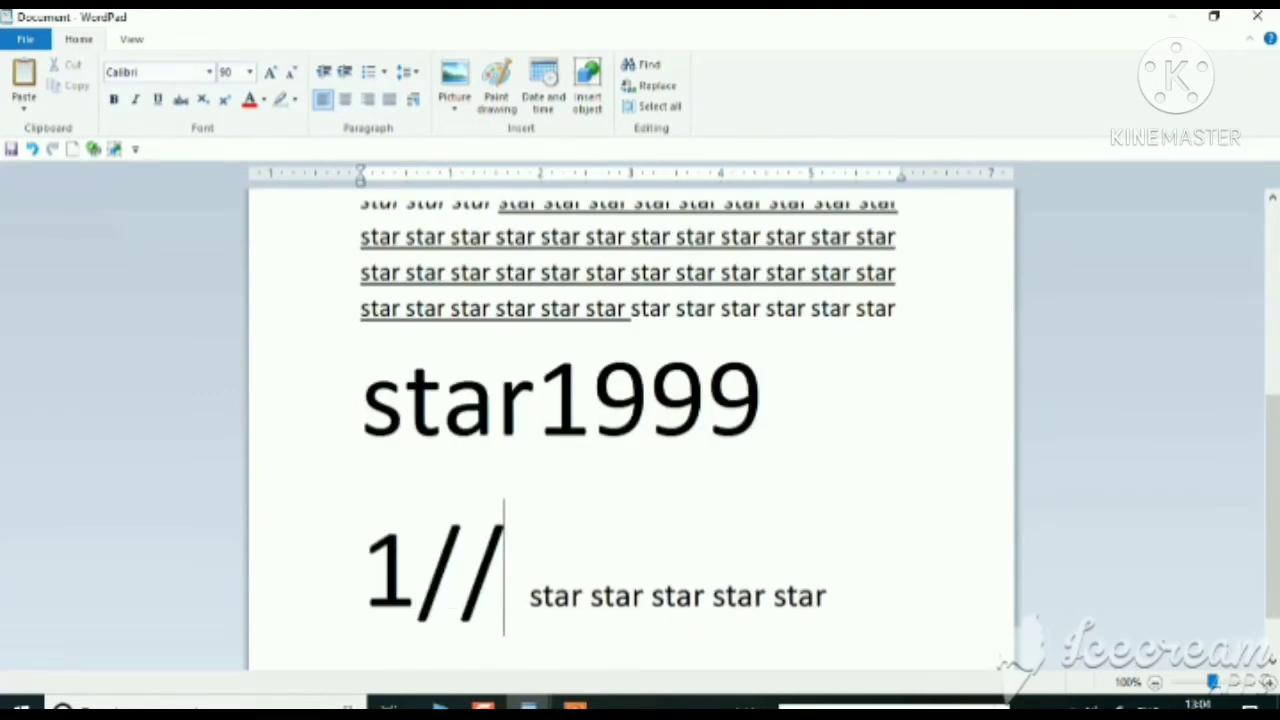
pyautogui.press('BackSpace')
pyautogui.press('BackSpace')
pyautogui.write('99')
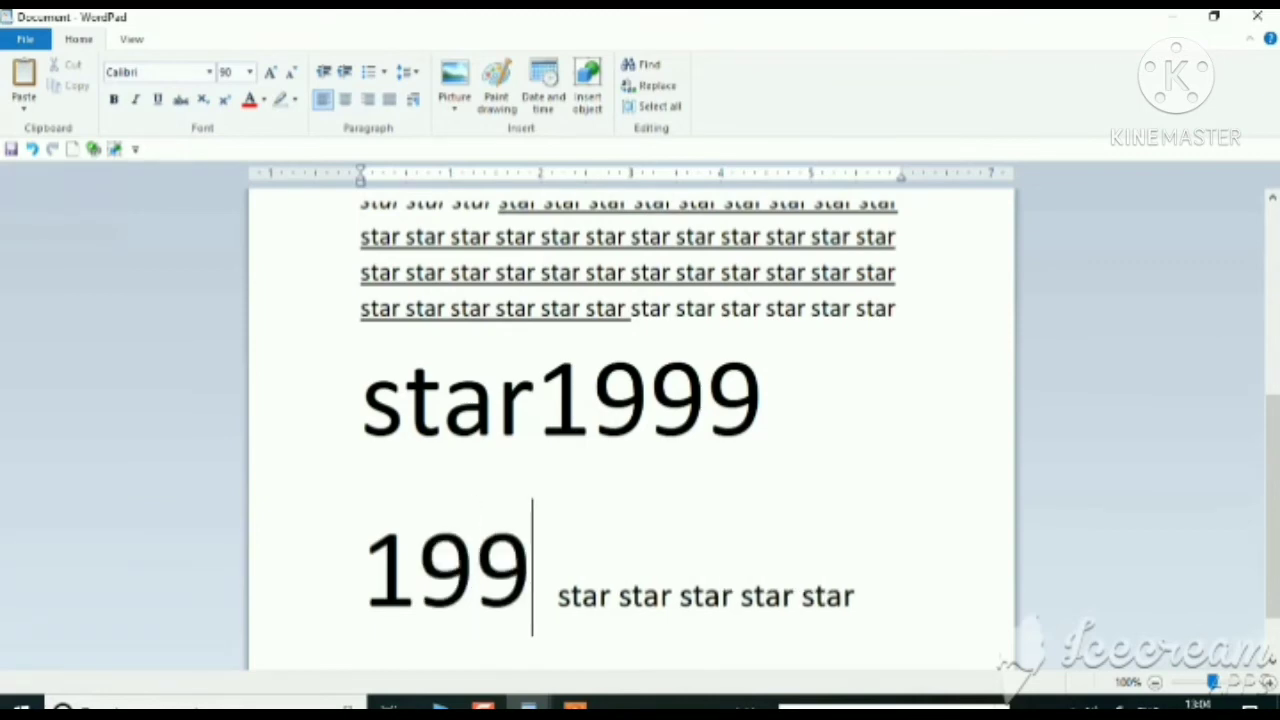
# Select only the digits 1999 after the large word star and apply strikethrough to them.
pyautogui.click(650, 400)
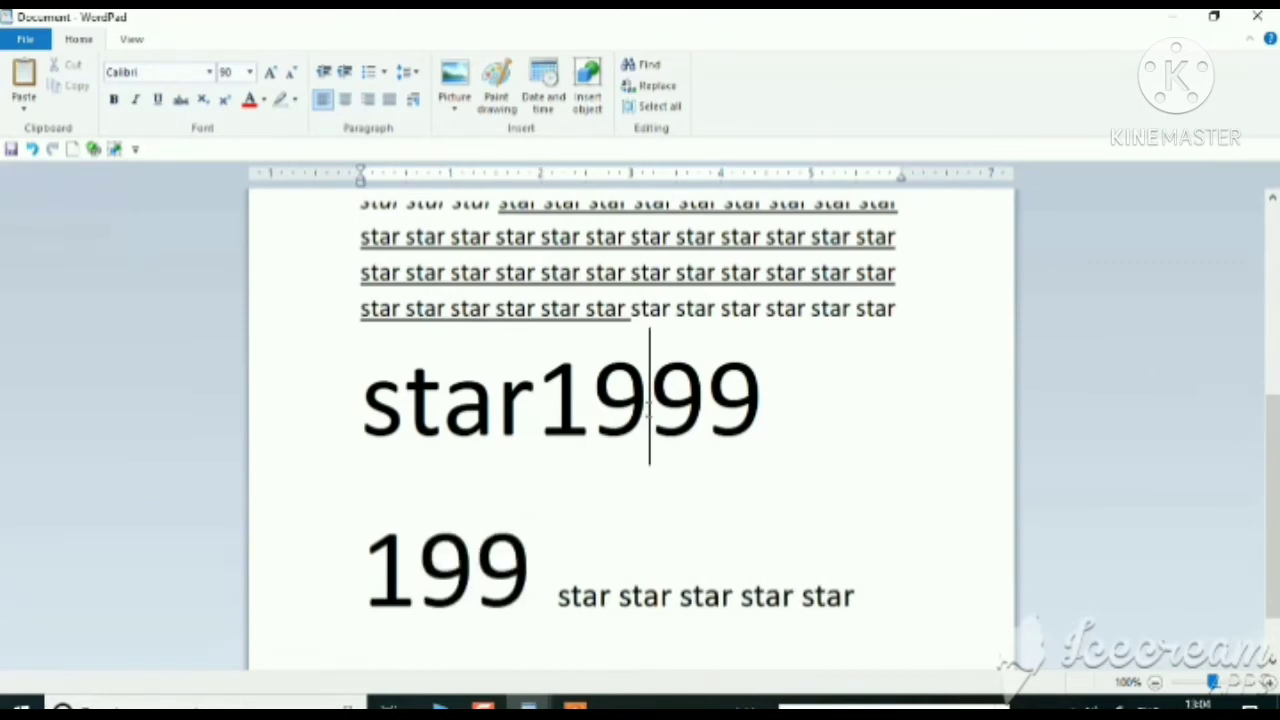
pyautogui.doubleClick(650, 400)
pyautogui.click(650, 400)
pyautogui.click(538, 410)
pyautogui.moveTo(540, 410); pyautogui.dragTo(762, 388)
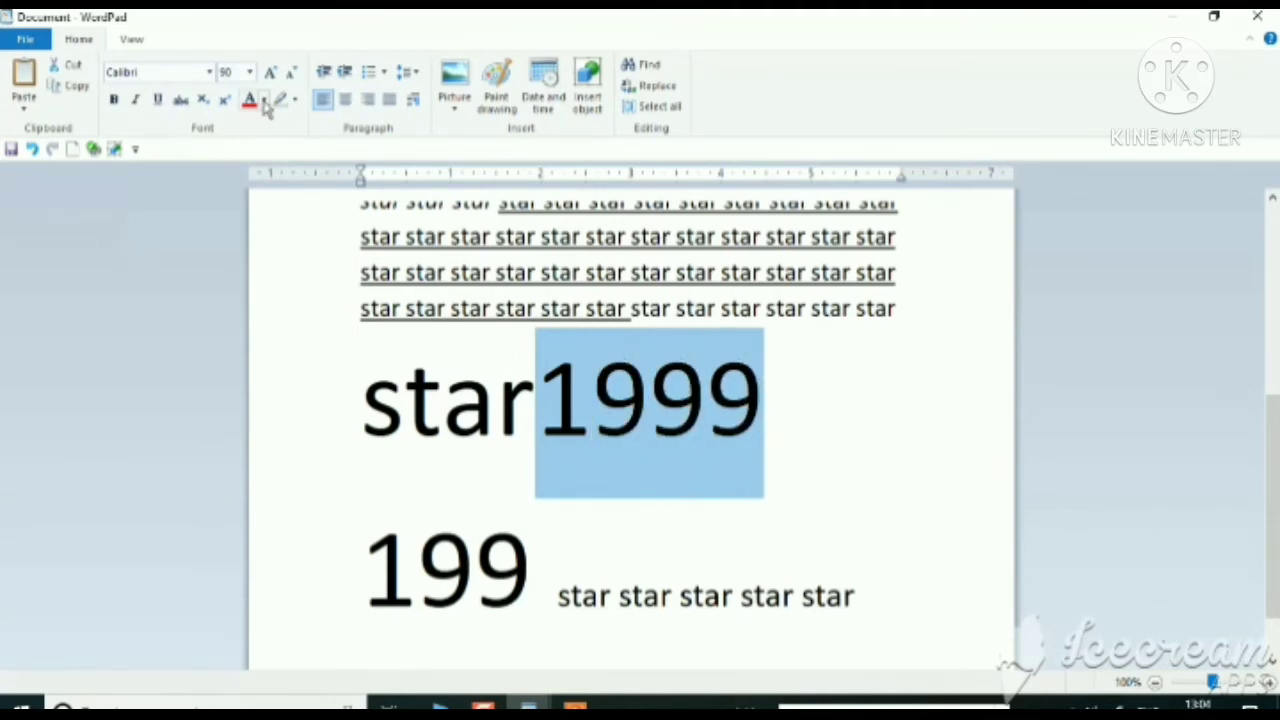
pyautogui.click(183, 101)
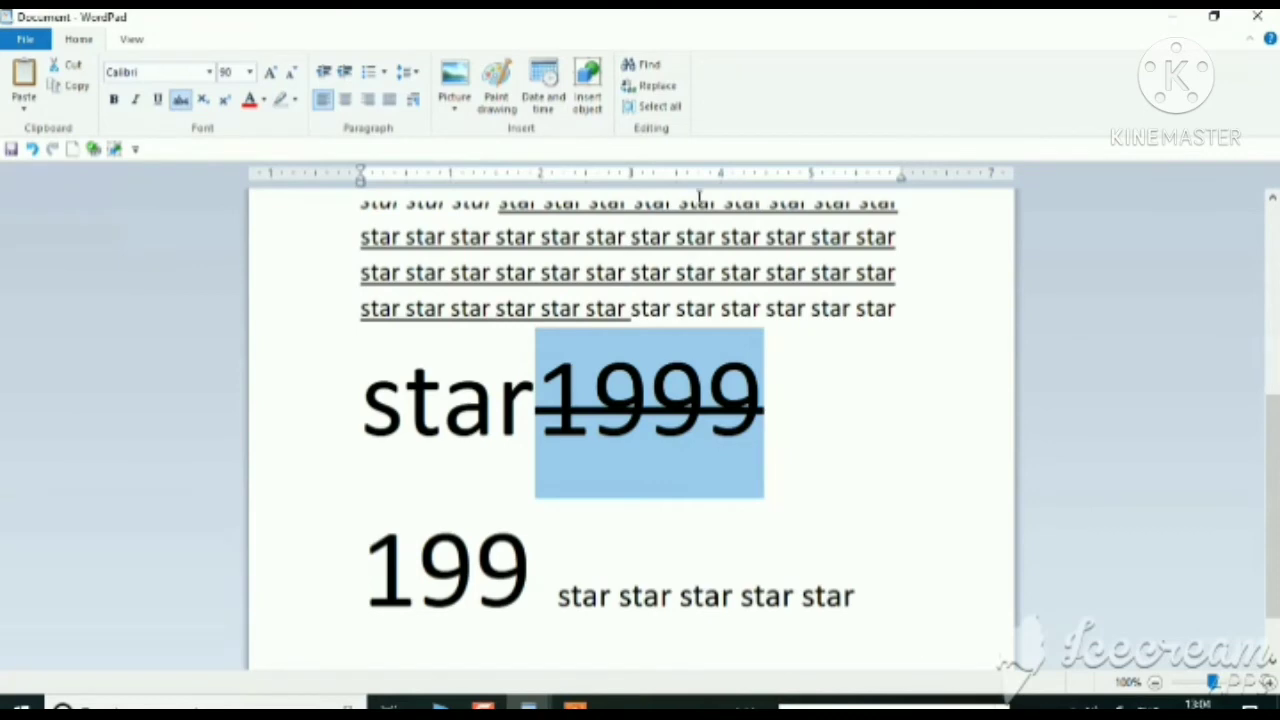
# Colour the struck-through 1999 red and deselect it.
pyautogui.click(249, 100)
pyautogui.click(663, 410)
pyautogui.click(430, 582)
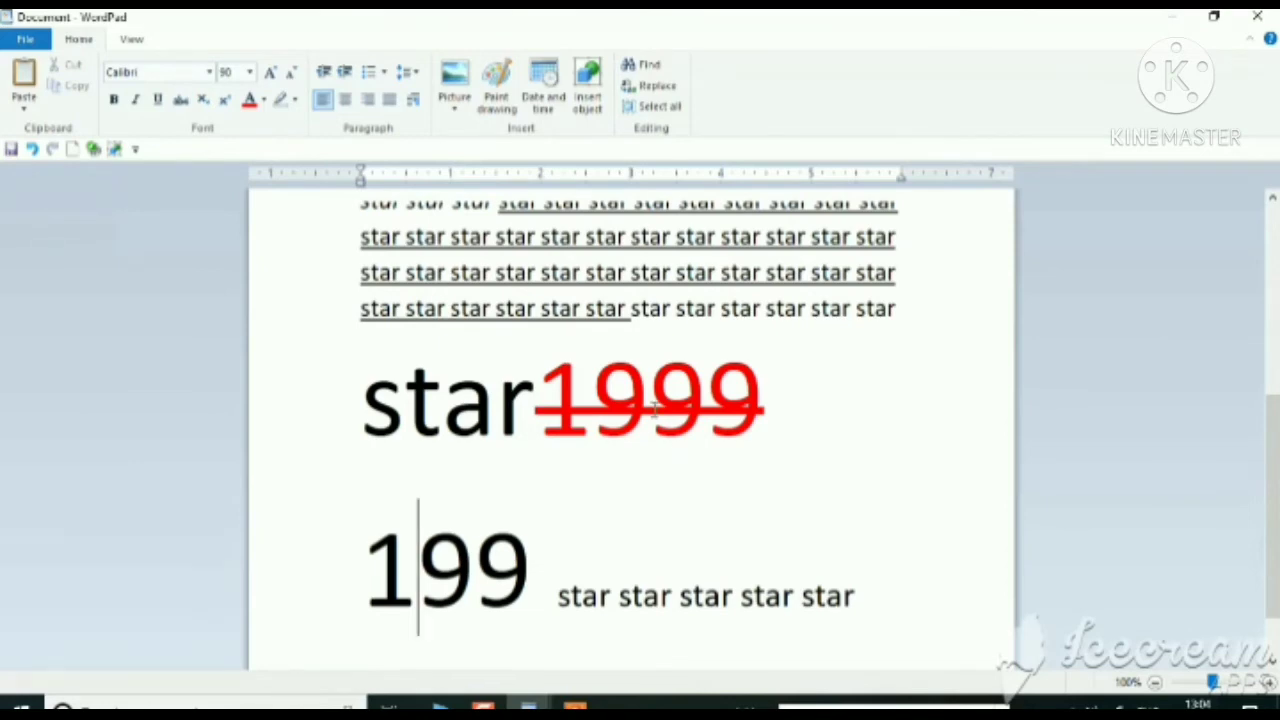
# Add 10th after 199 on the same line, separated by a space.
pyautogui.scroll(6, 362, 285)
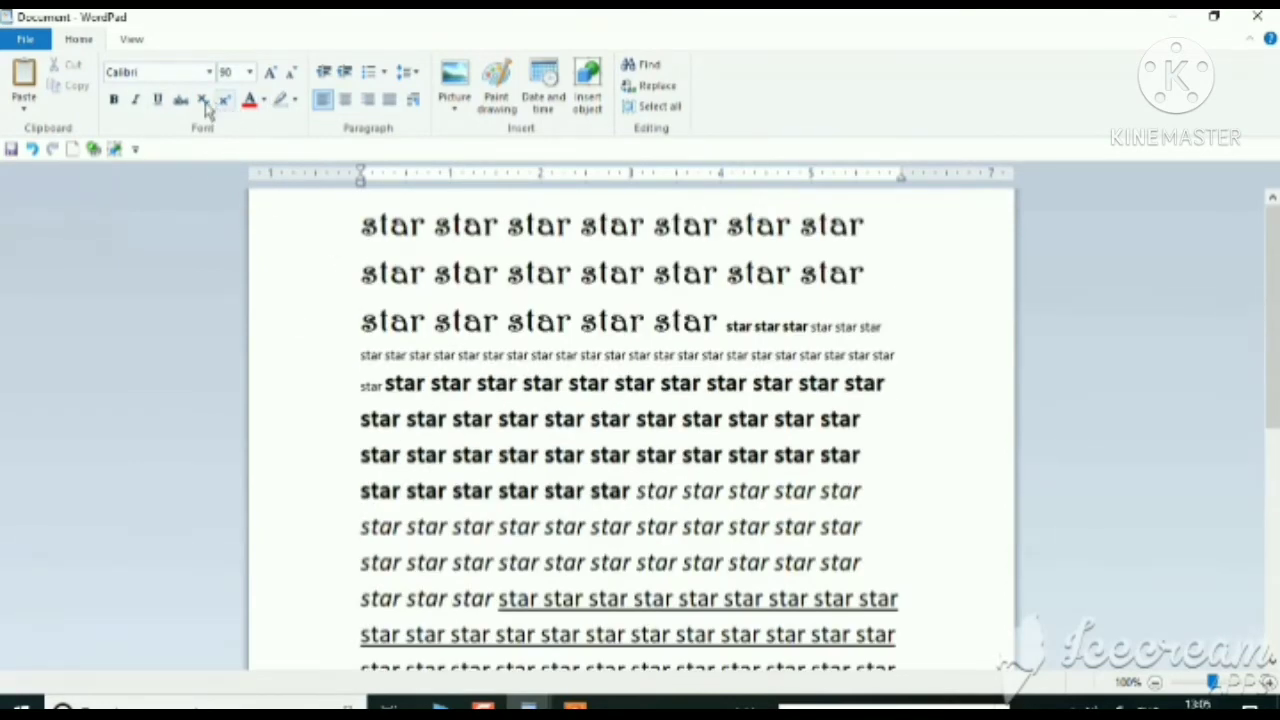
pyautogui.scroll(-6, 430, 410)
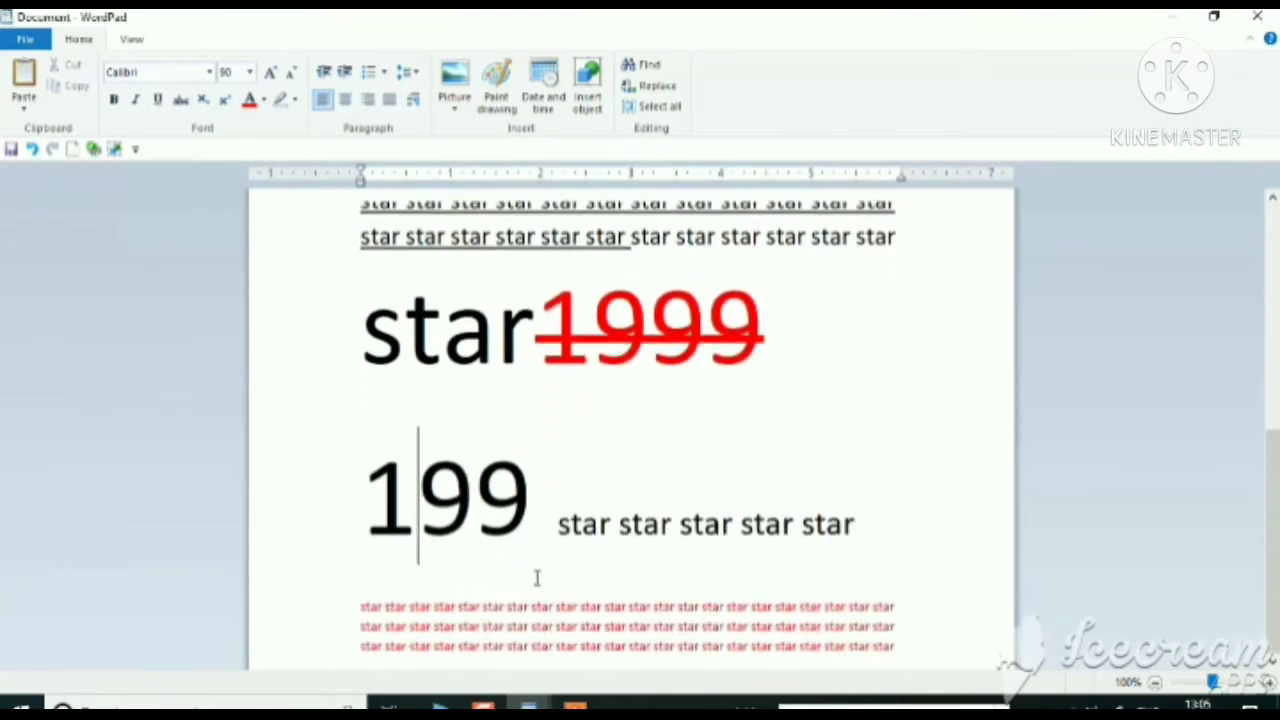
pyautogui.click(536, 497)
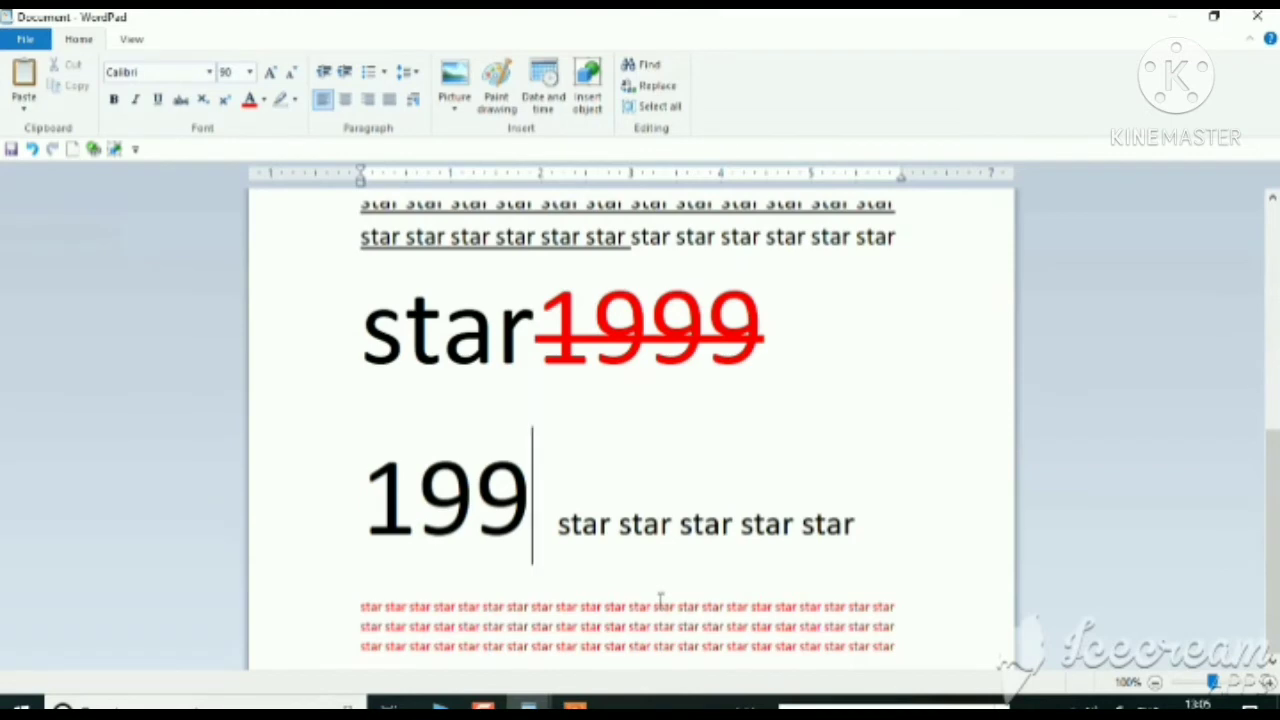
pyautogui.write('10')
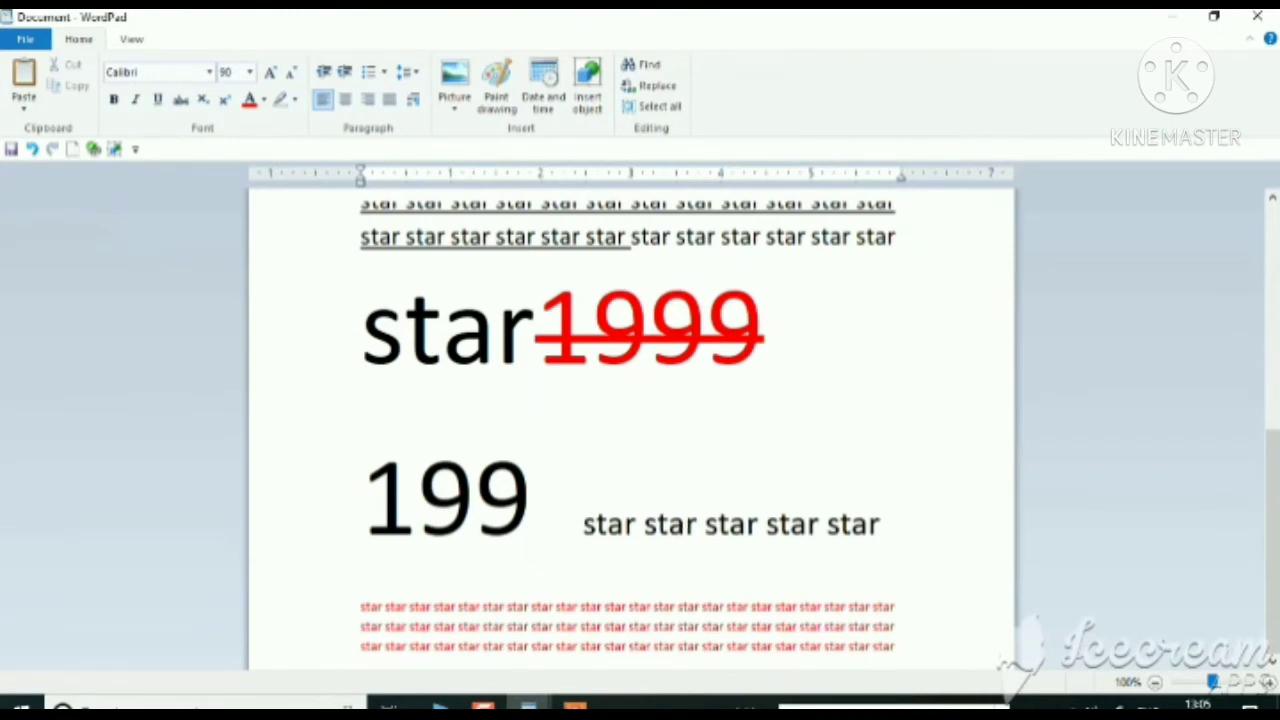
pyautogui.write('th')
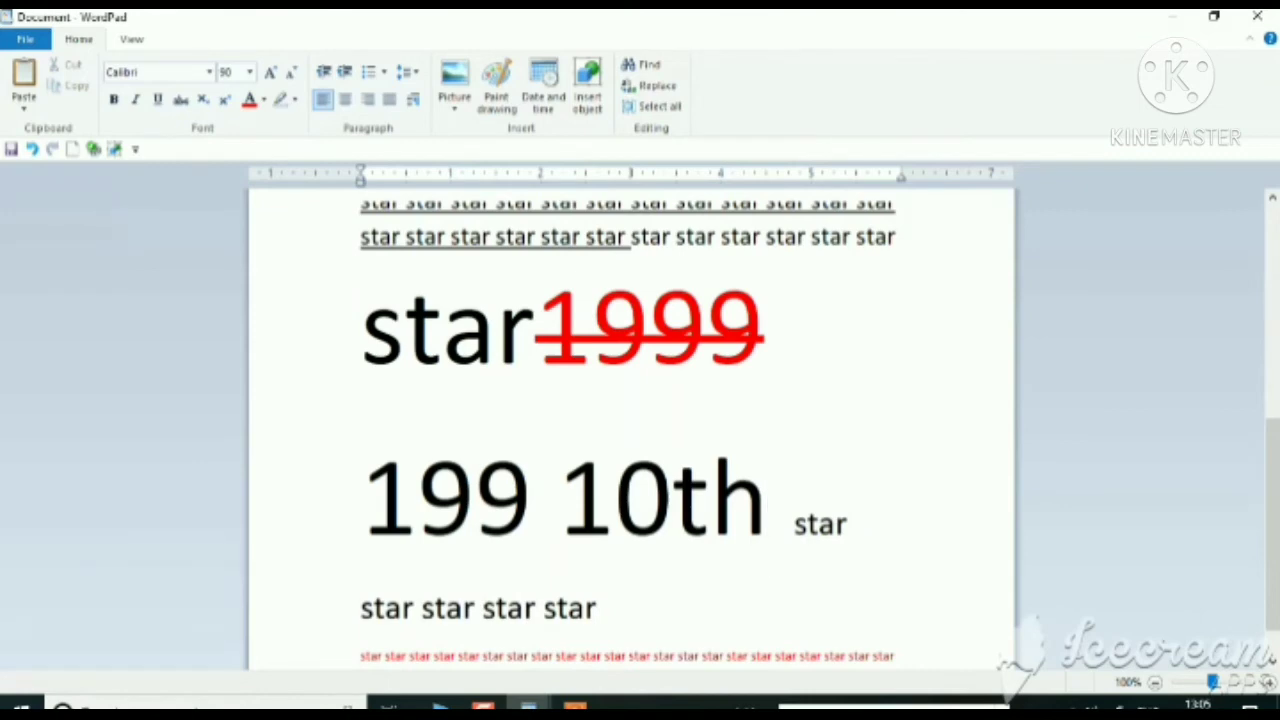
# Replace the th after 10 with a superscript th, and turn superscript off.
pyautogui.press('BackSpace')
pyautogui.press('BackSpace')
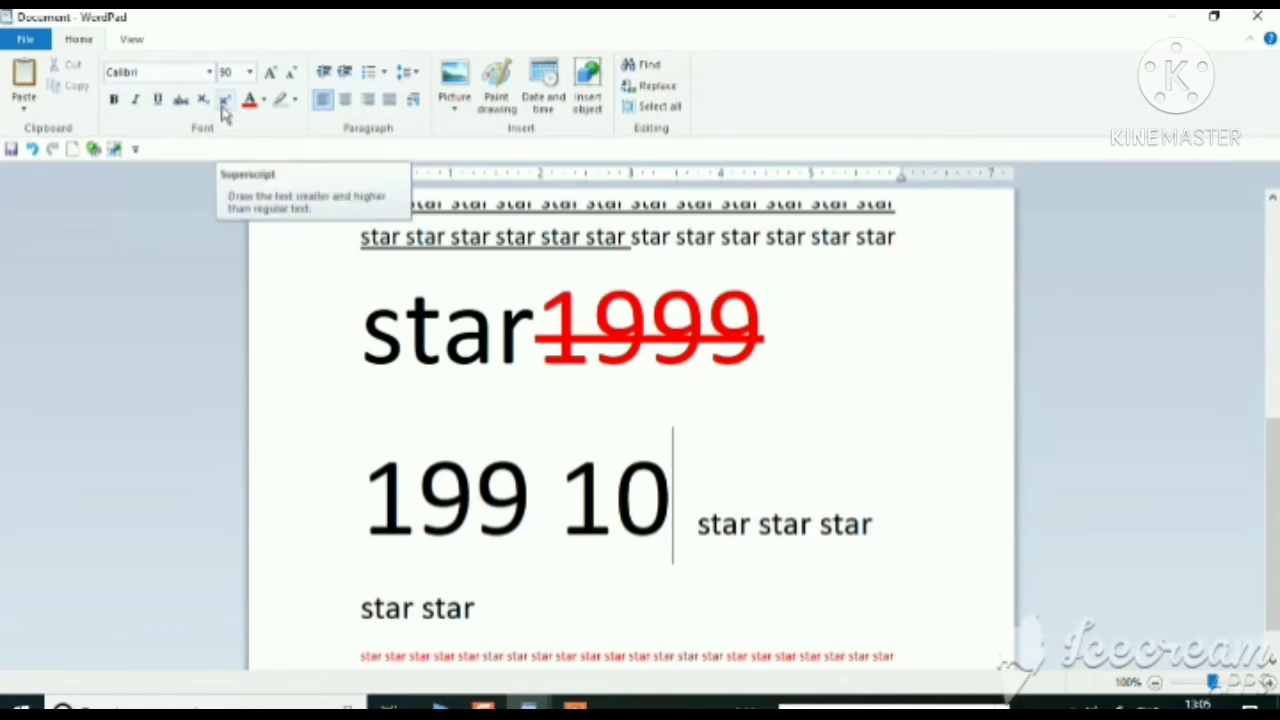
pyautogui.hotkey('ctrl', 'shift', '+')
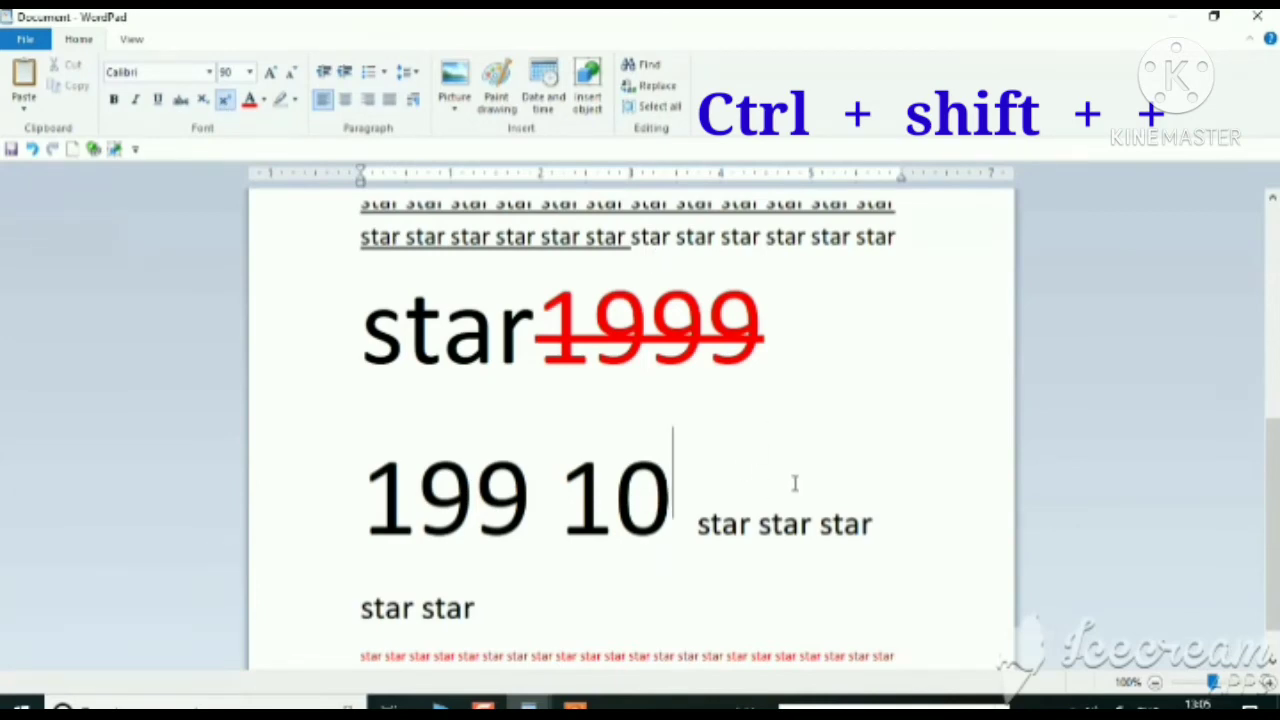
pyautogui.write('th')
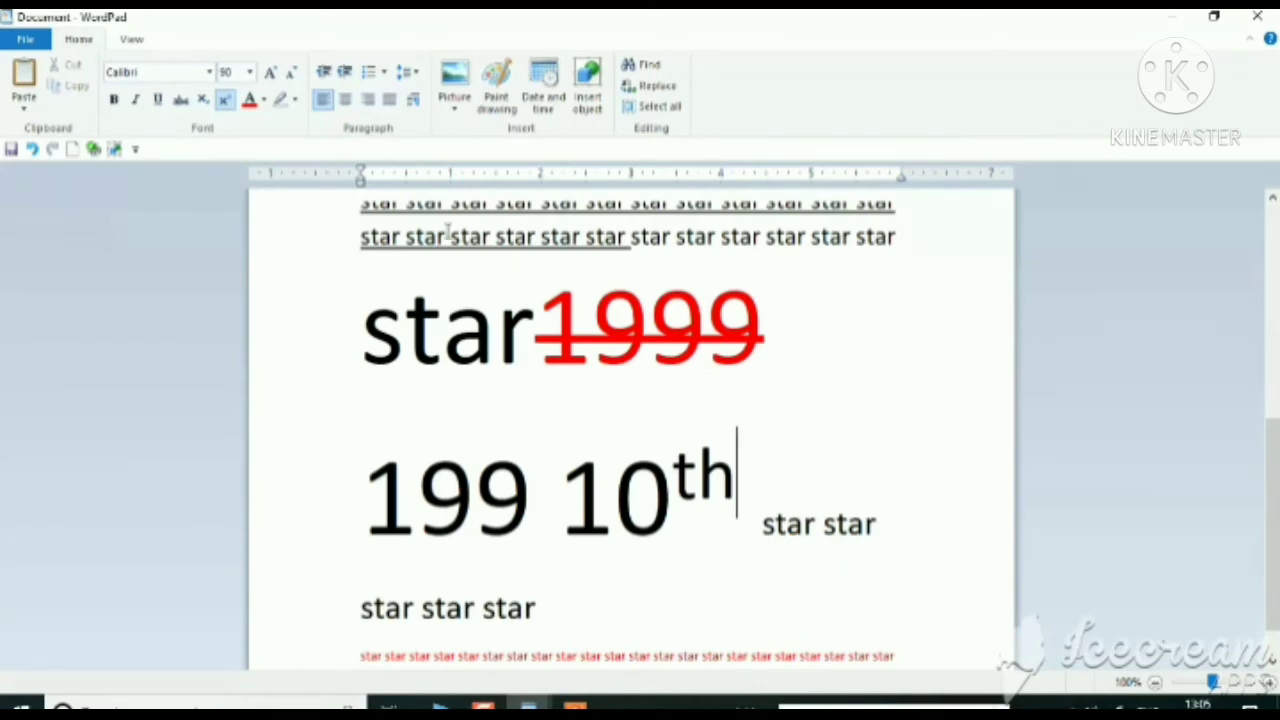
pyautogui.click(225, 99)
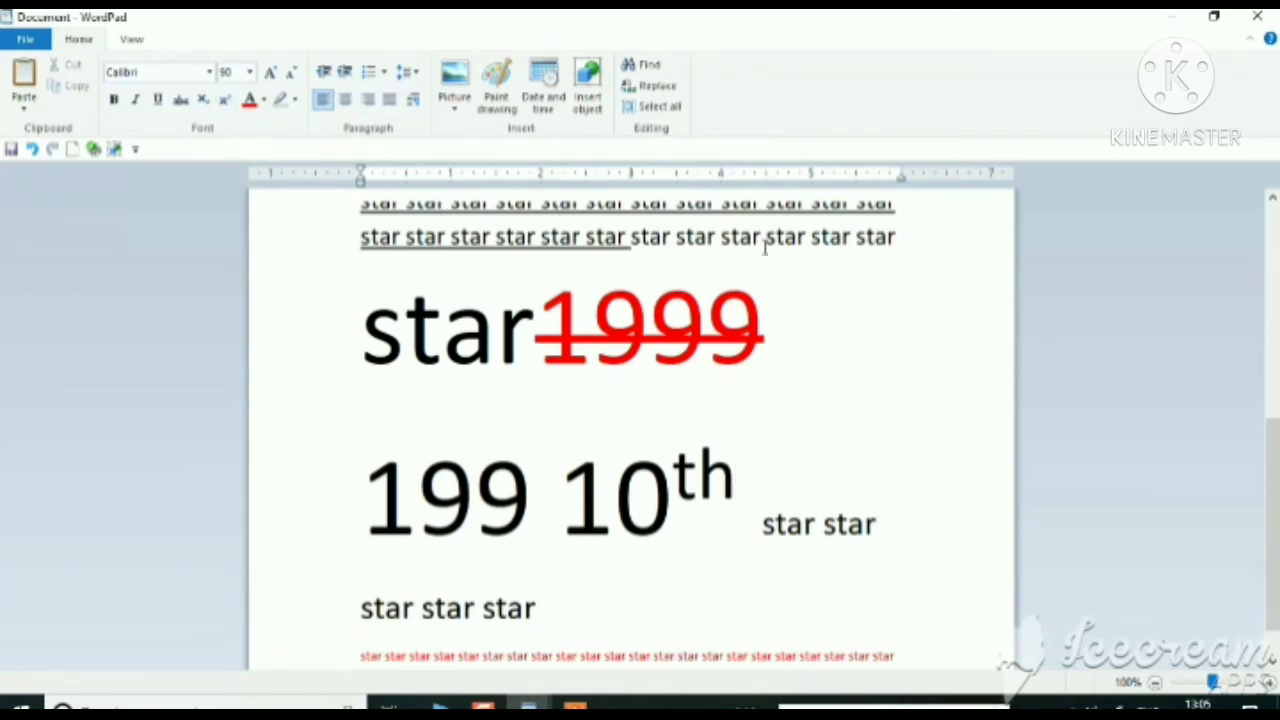
# Place the insertion point after the space following 10th and enter H2O in capitals.
pyautogui.moveTo(743, 472); pyautogui.dragTo(570, 510)
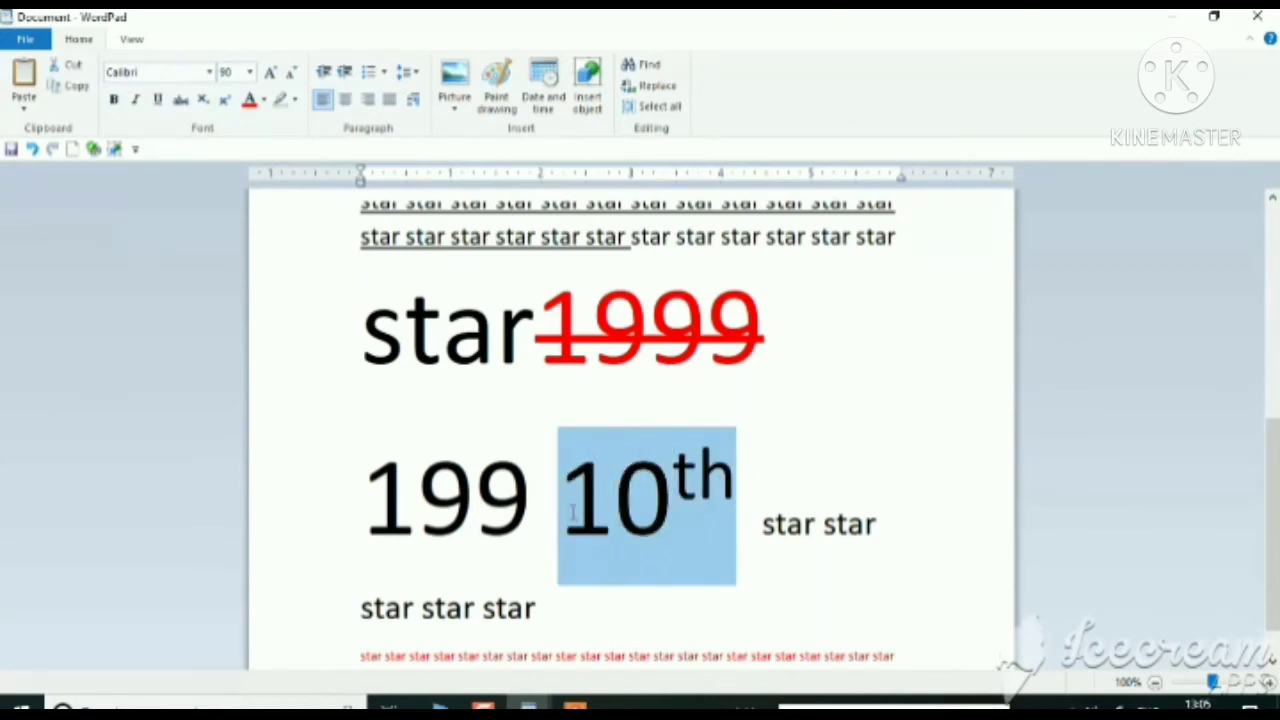
pyautogui.click(549, 530)
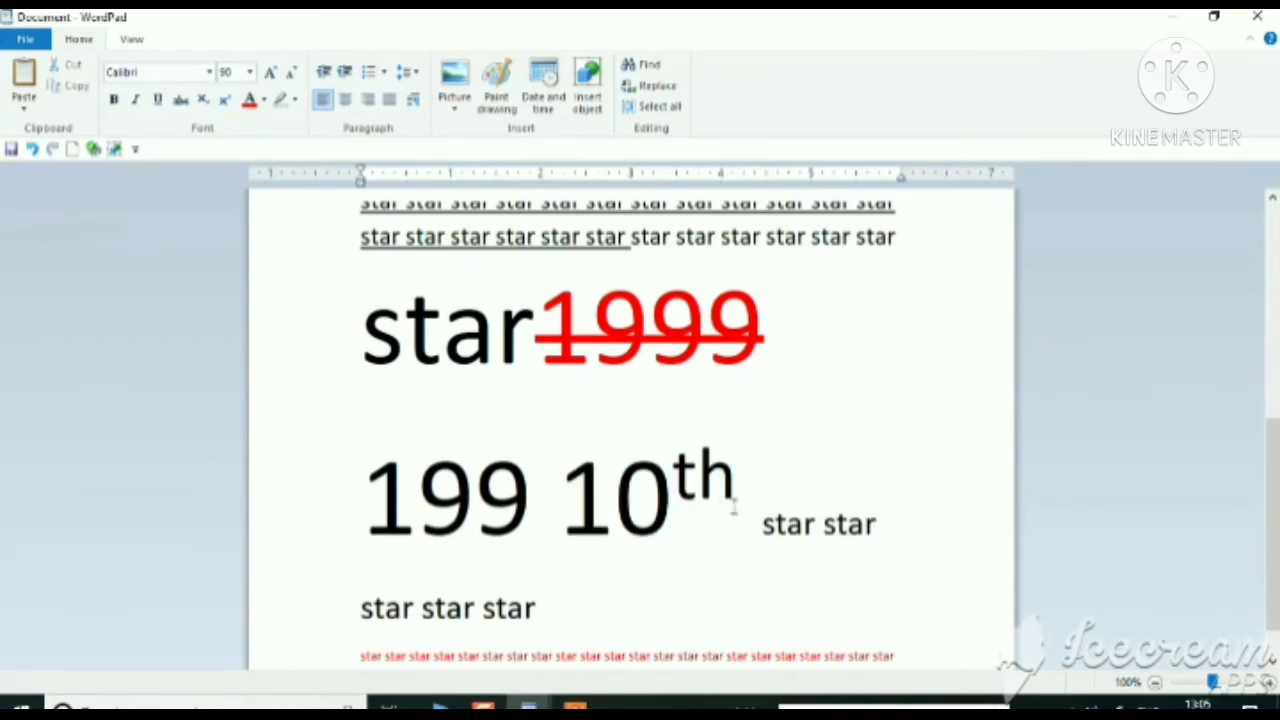
pyautogui.click(740, 510)
pyautogui.click(759, 522)
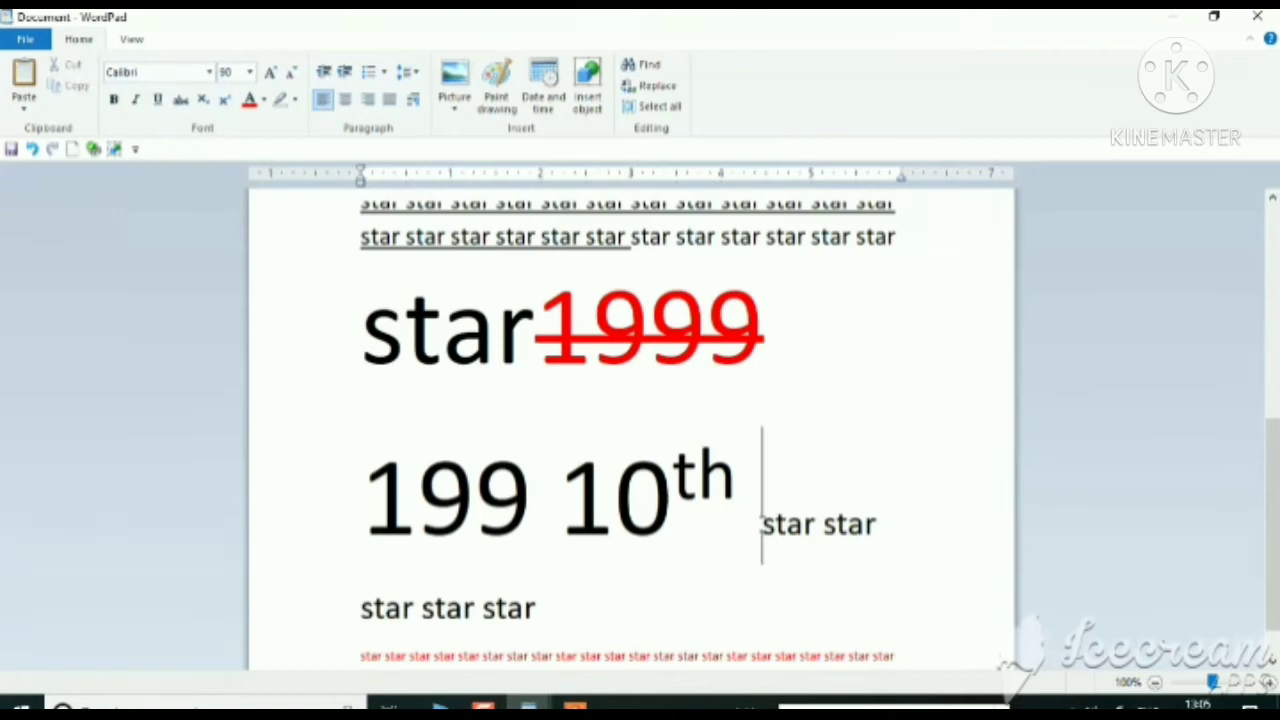
pyautogui.click(747, 511)
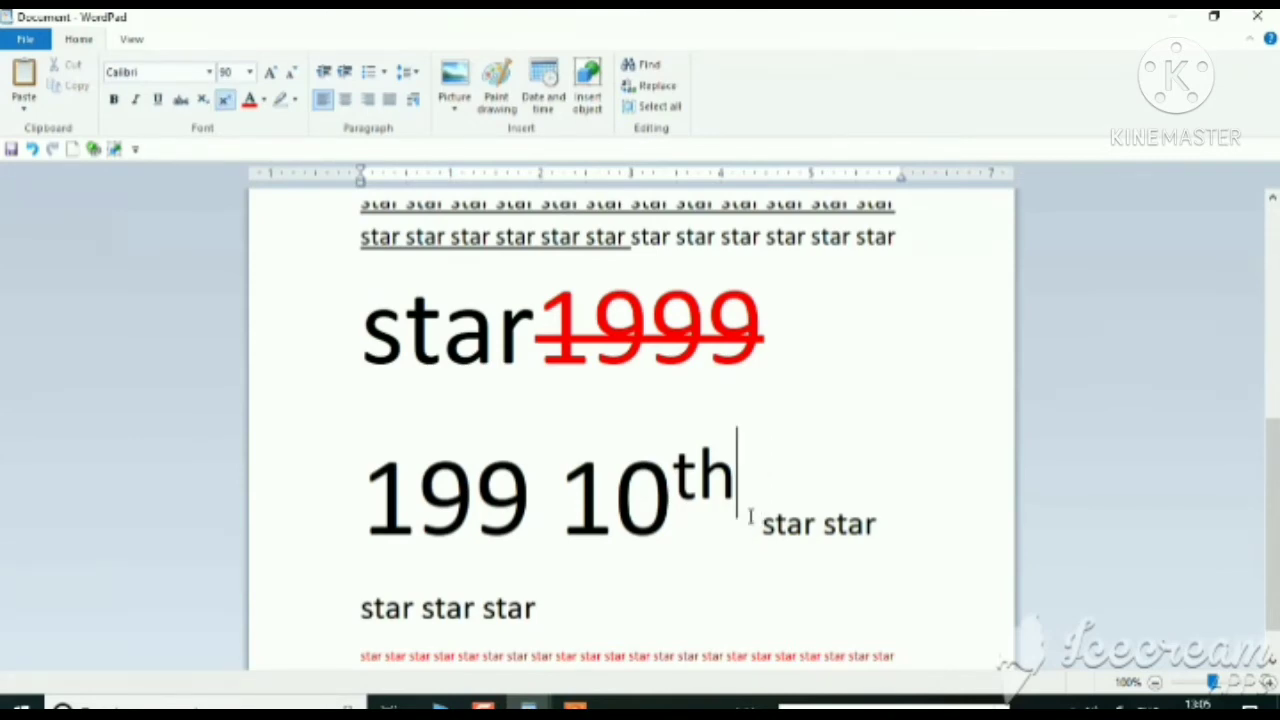
pyautogui.click(757, 524)
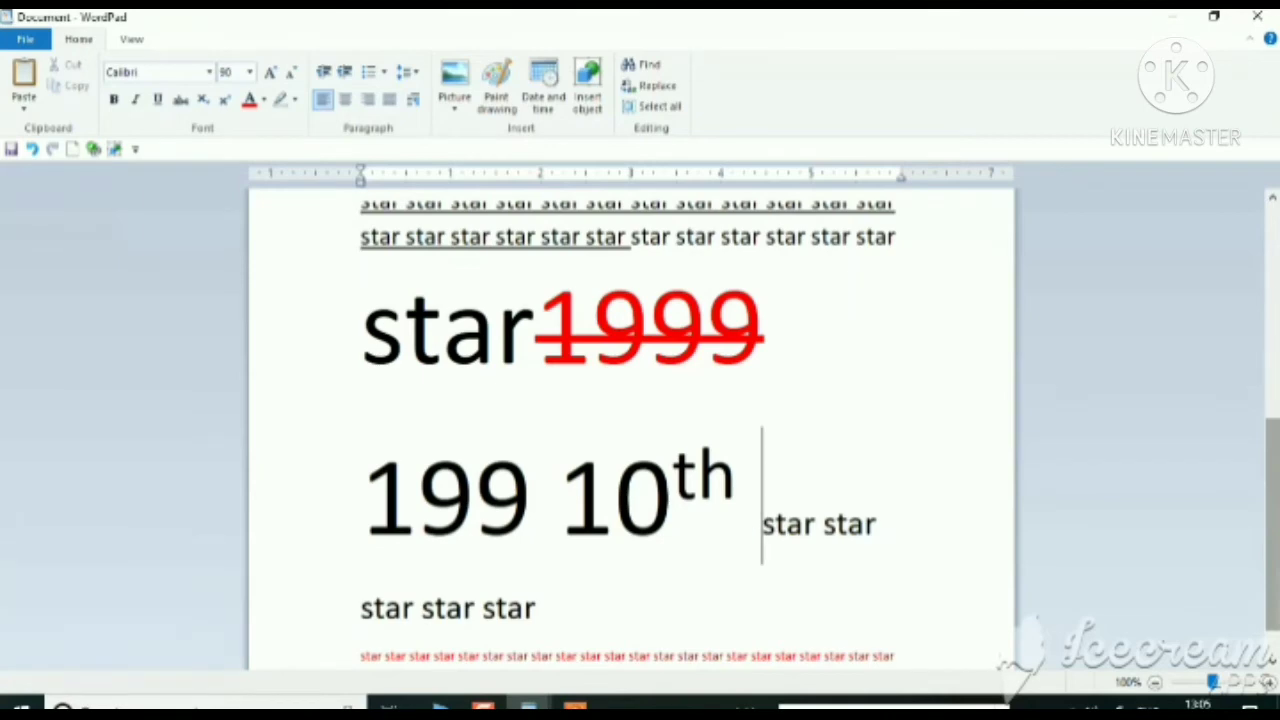
pyautogui.press('capslock')
pyautogui.write('H2')
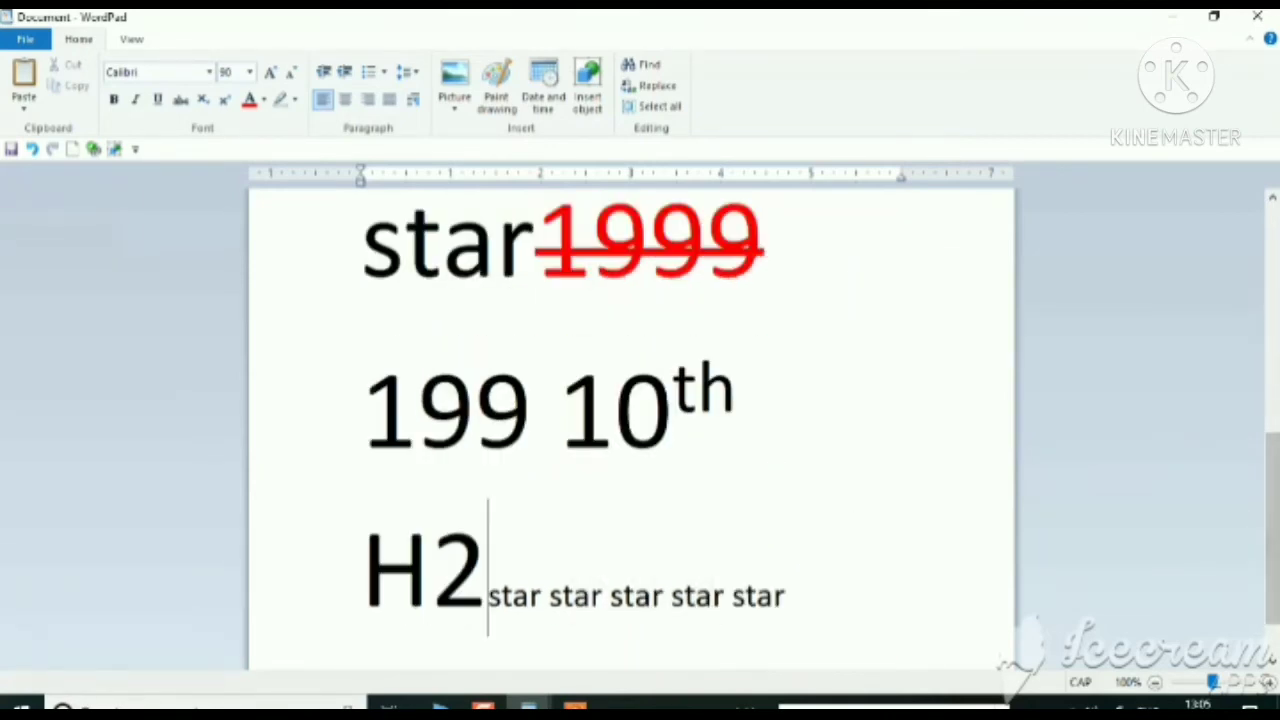
pyautogui.write('O')
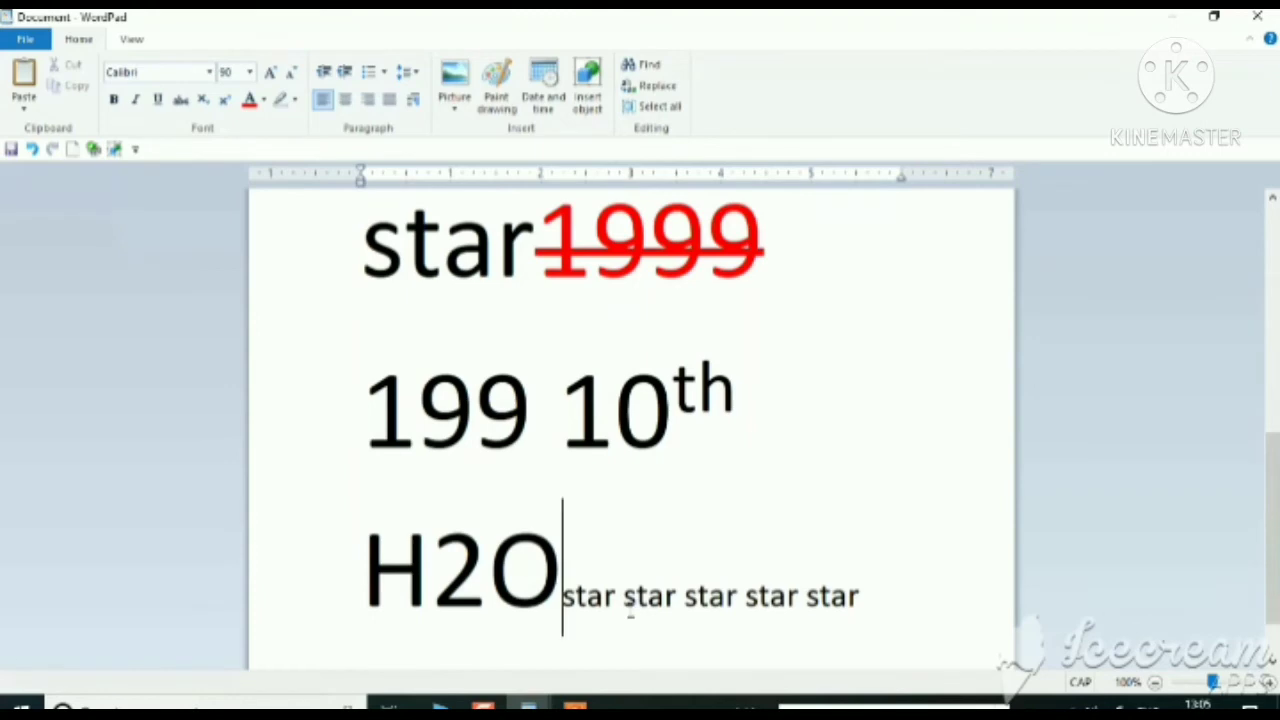
# Replace the 2O after H with a subscript 2 and a normal capital O, and start a new line.
pyautogui.press('BackSpace')
pyautogui.press('BackSpace')
pyautogui.press('BackSpace')
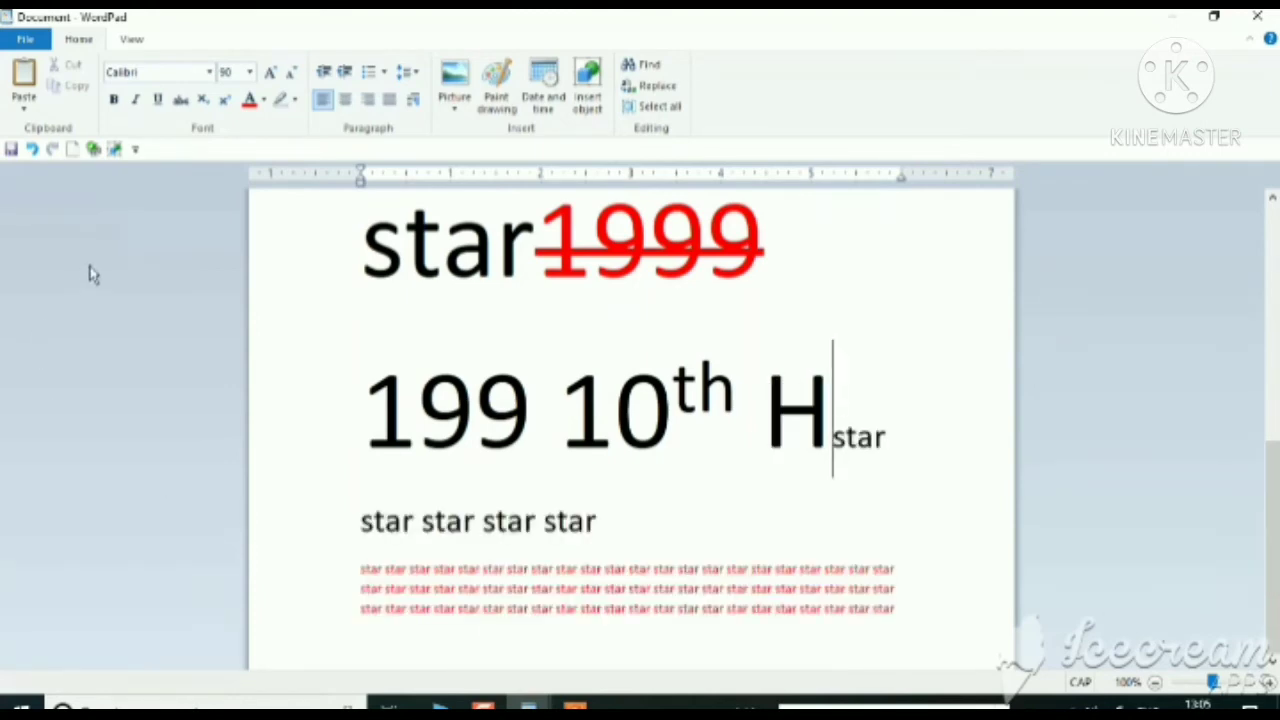
pyautogui.click(203, 99)
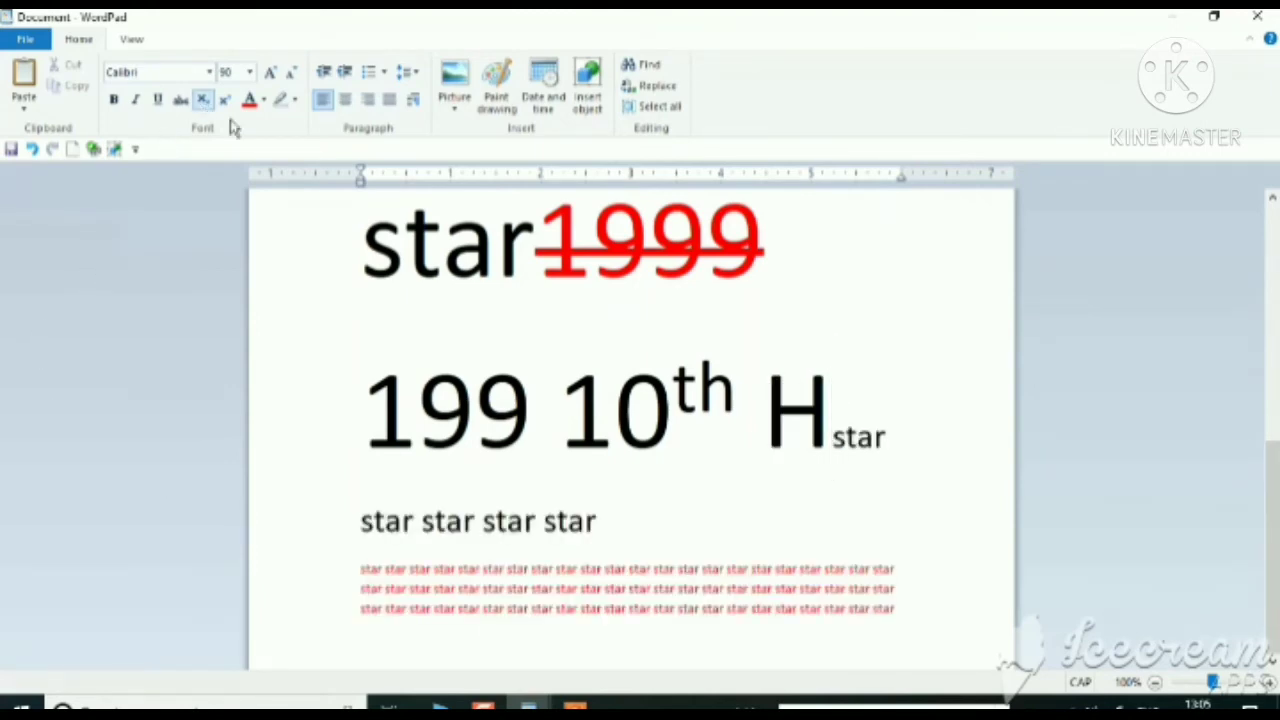
pyautogui.write('2star star star star')
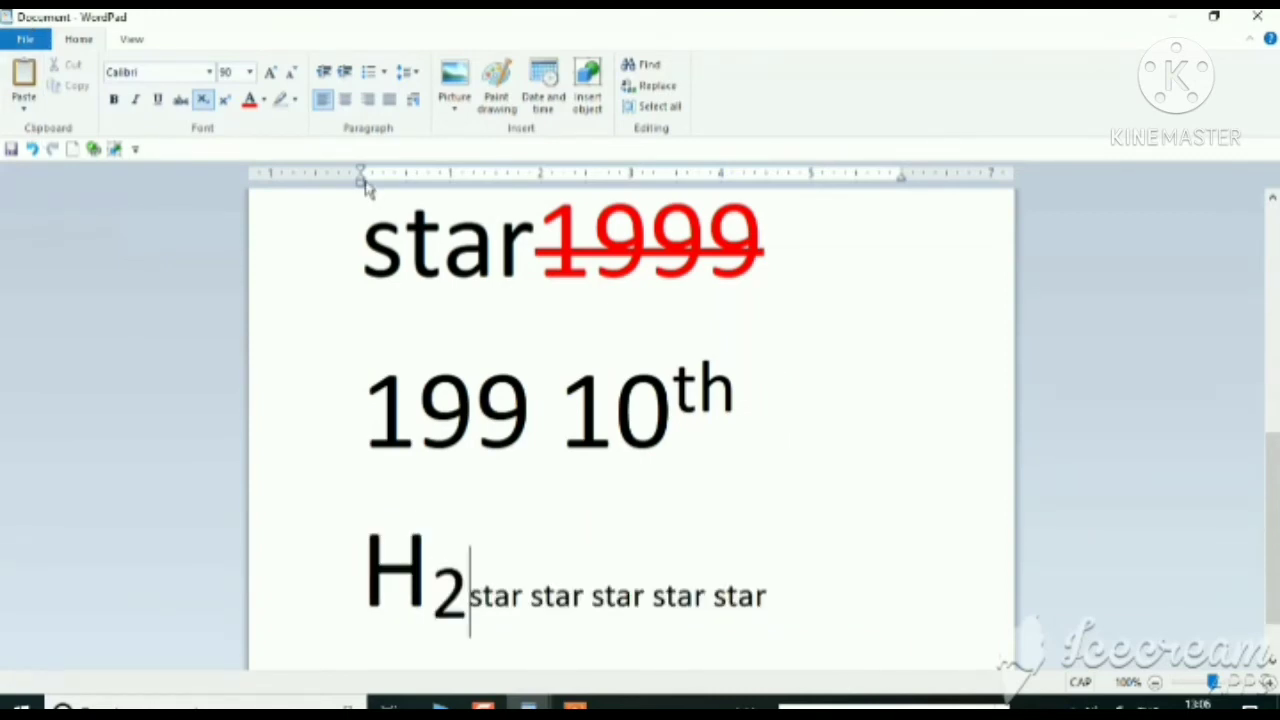
pyautogui.click(203, 99)
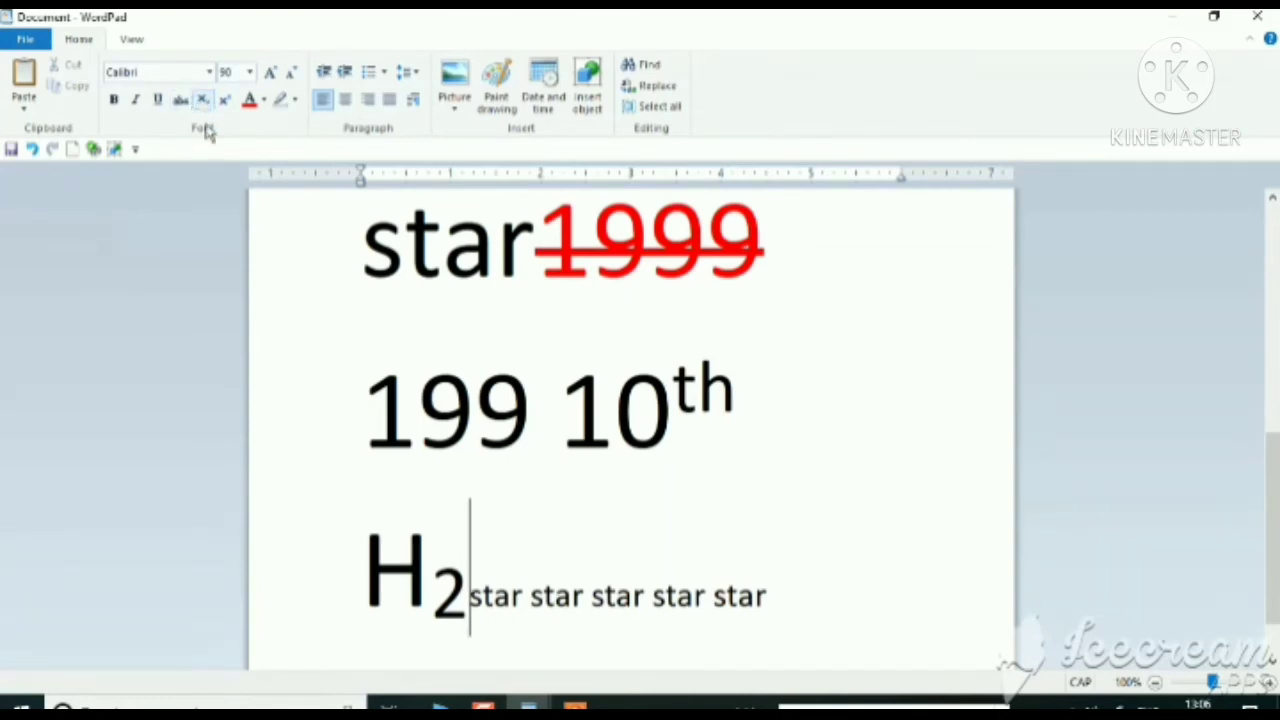
pyautogui.write('O')
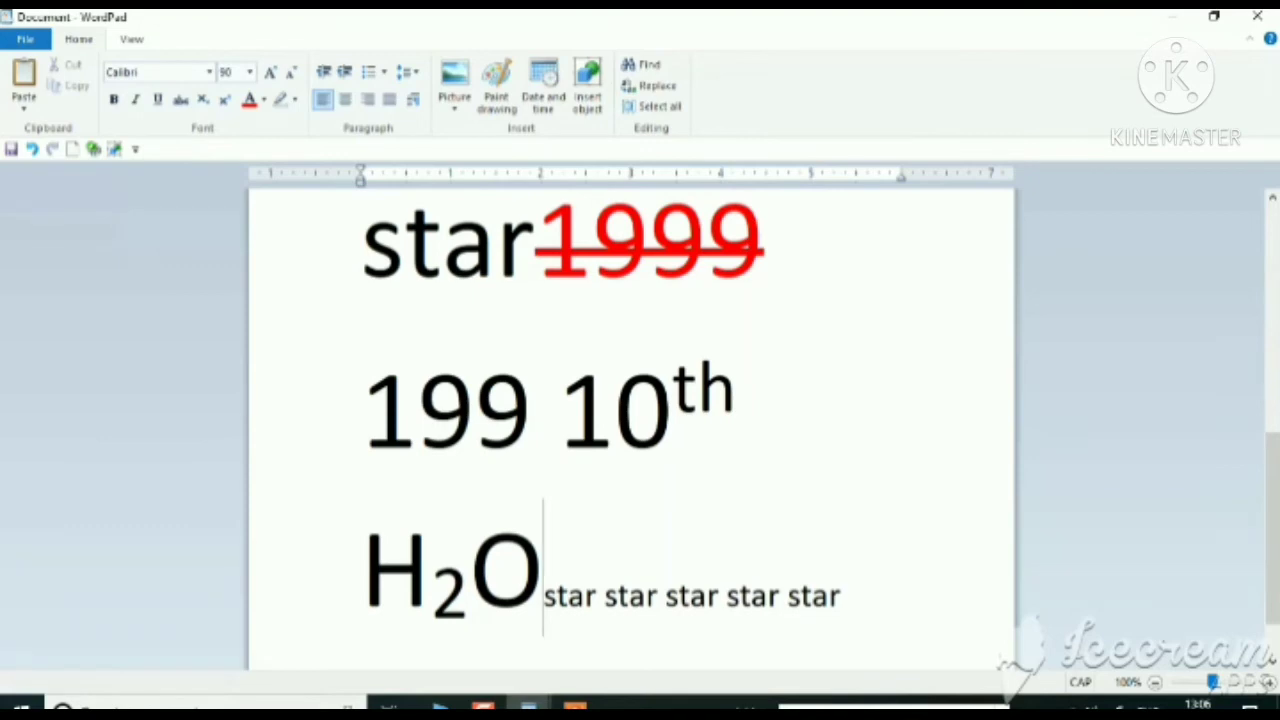
pyautogui.press('Return')
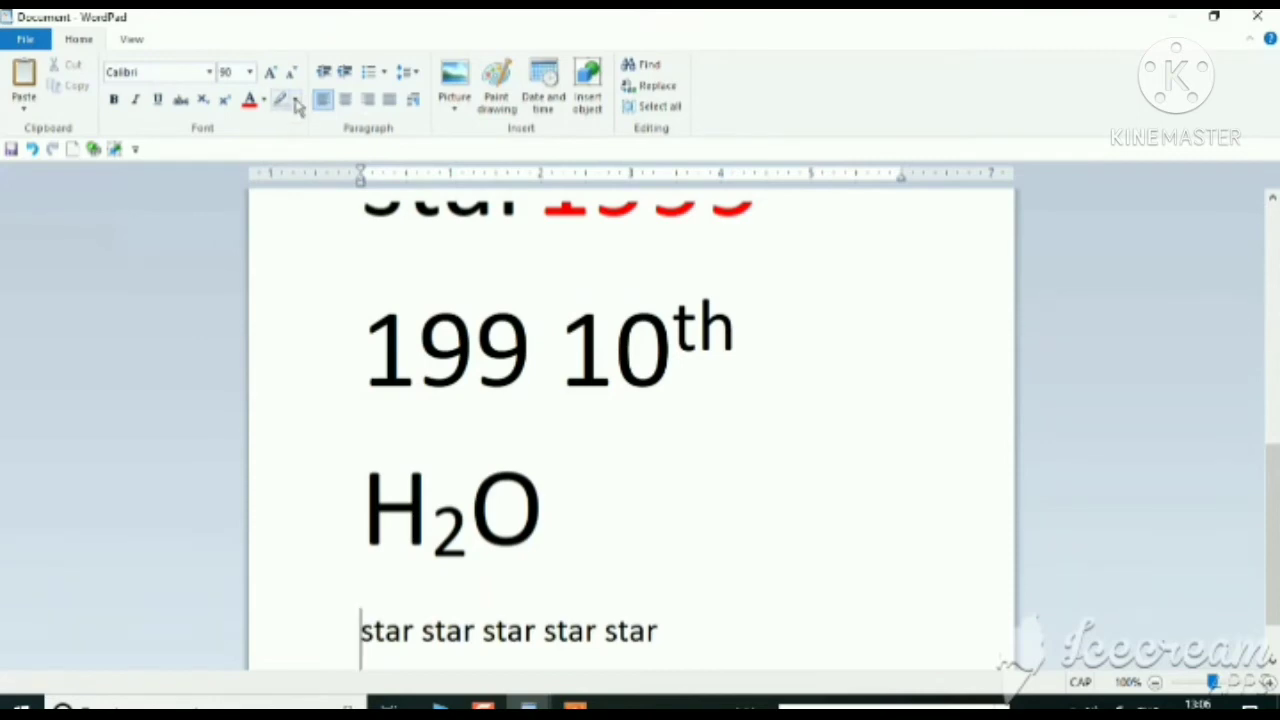
# Colour the text of the document's first line yellow and deselect it.
pyautogui.scroll(6, 494, 428)
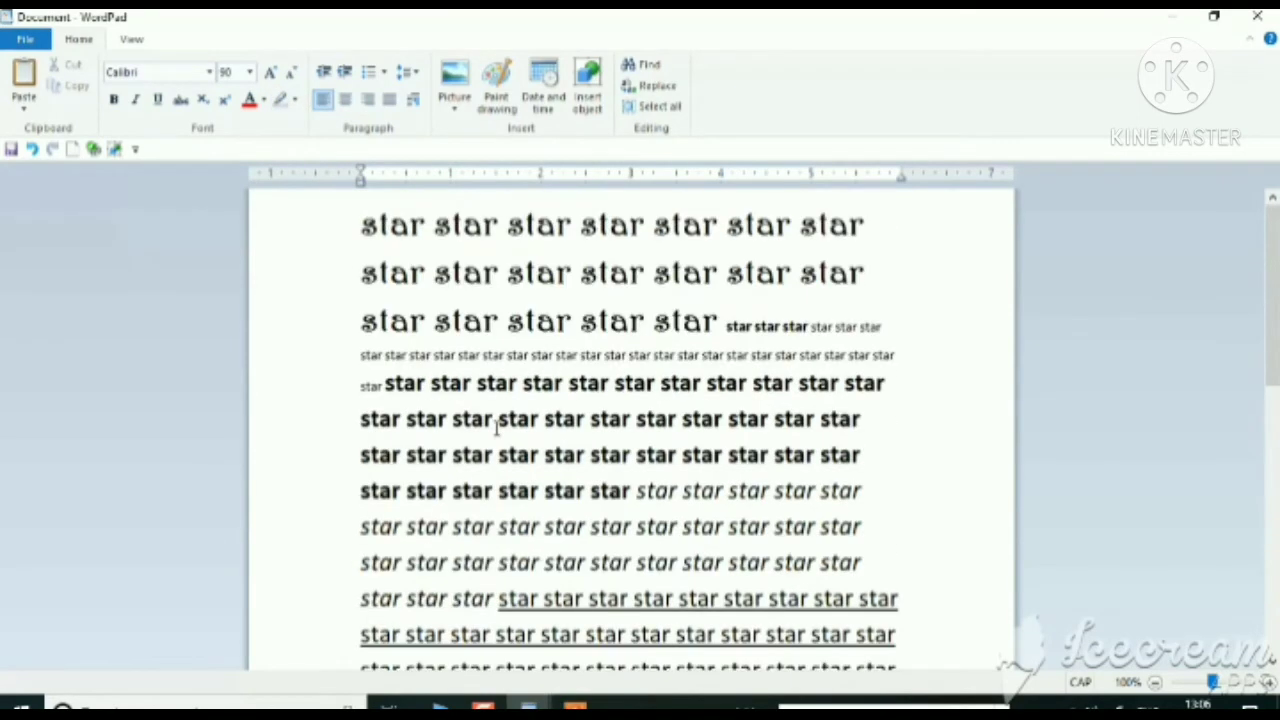
pyautogui.click(356, 223)
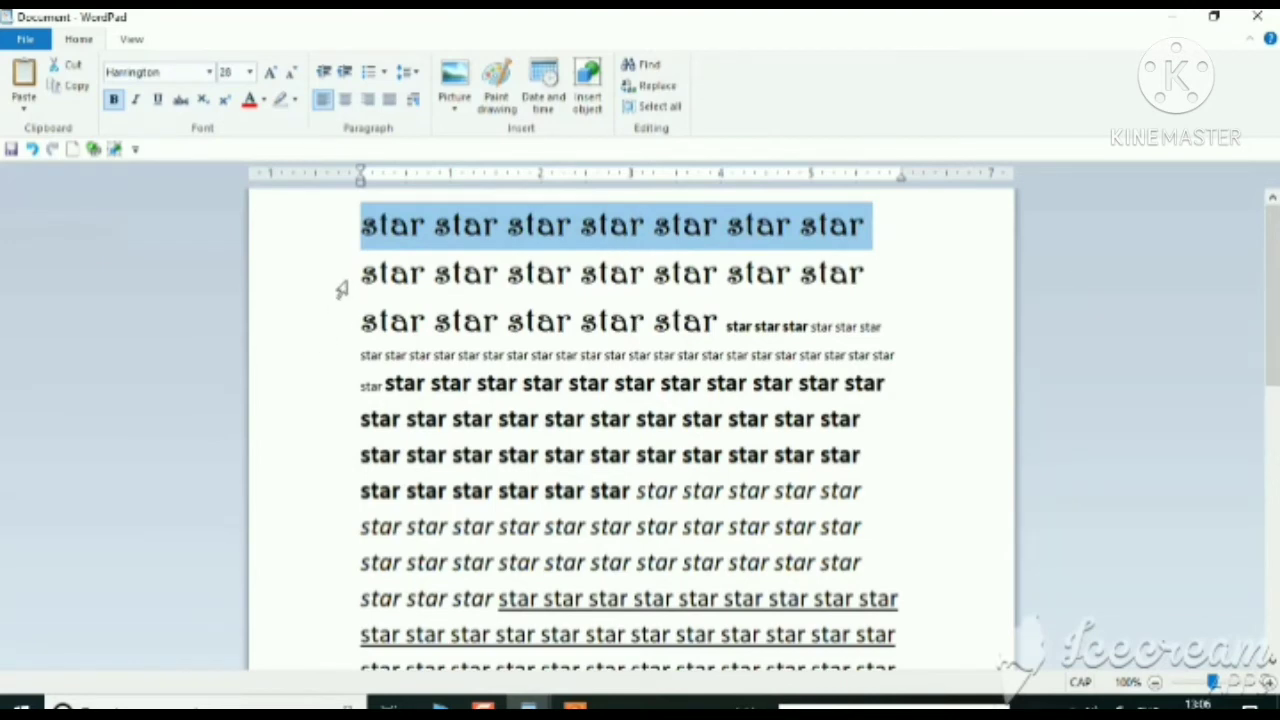
pyautogui.click(263, 100)
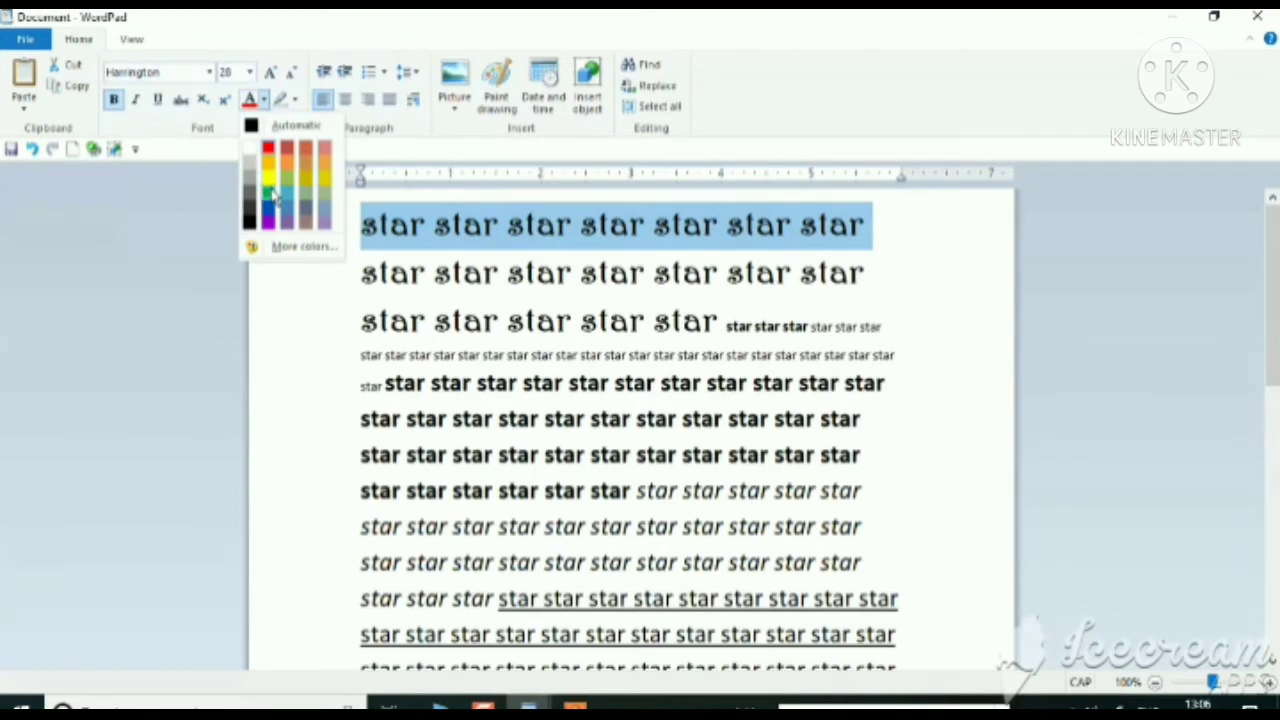
pyautogui.click(269, 178)
pyautogui.click(436, 337)
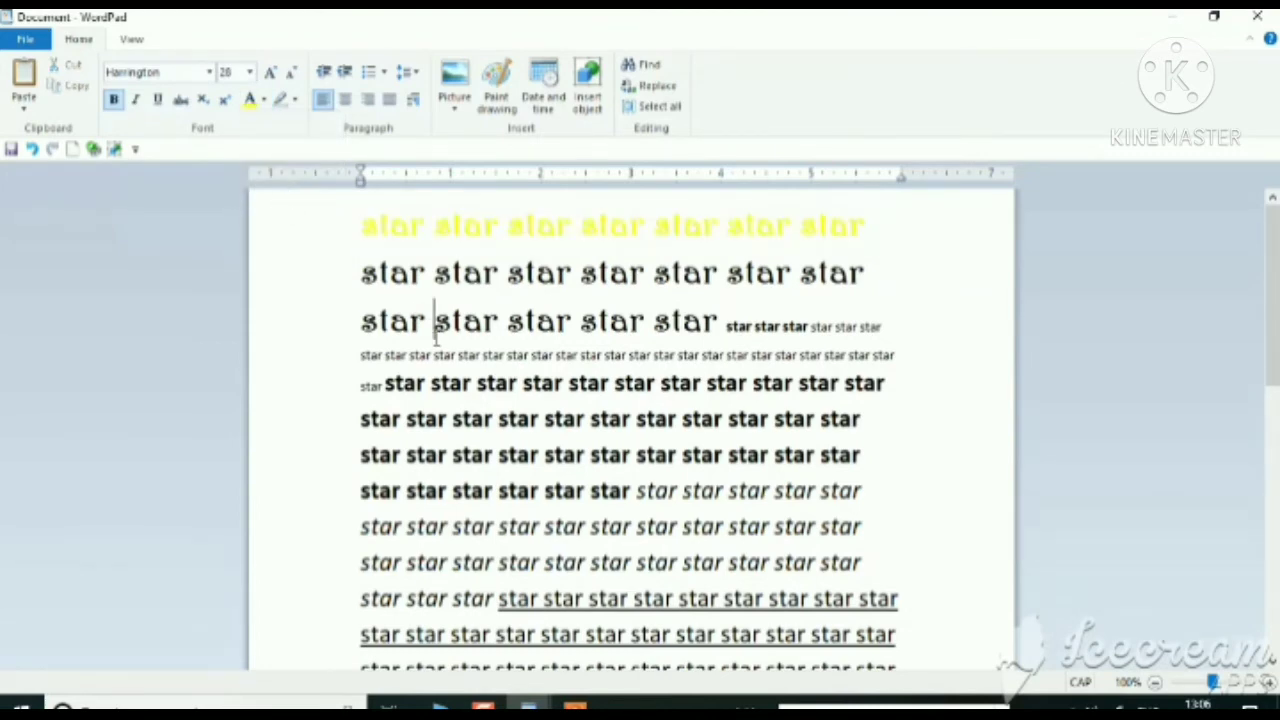
# Colour the text of the document's second line red.
pyautogui.moveTo(362, 271); pyautogui.dragTo(872, 283)
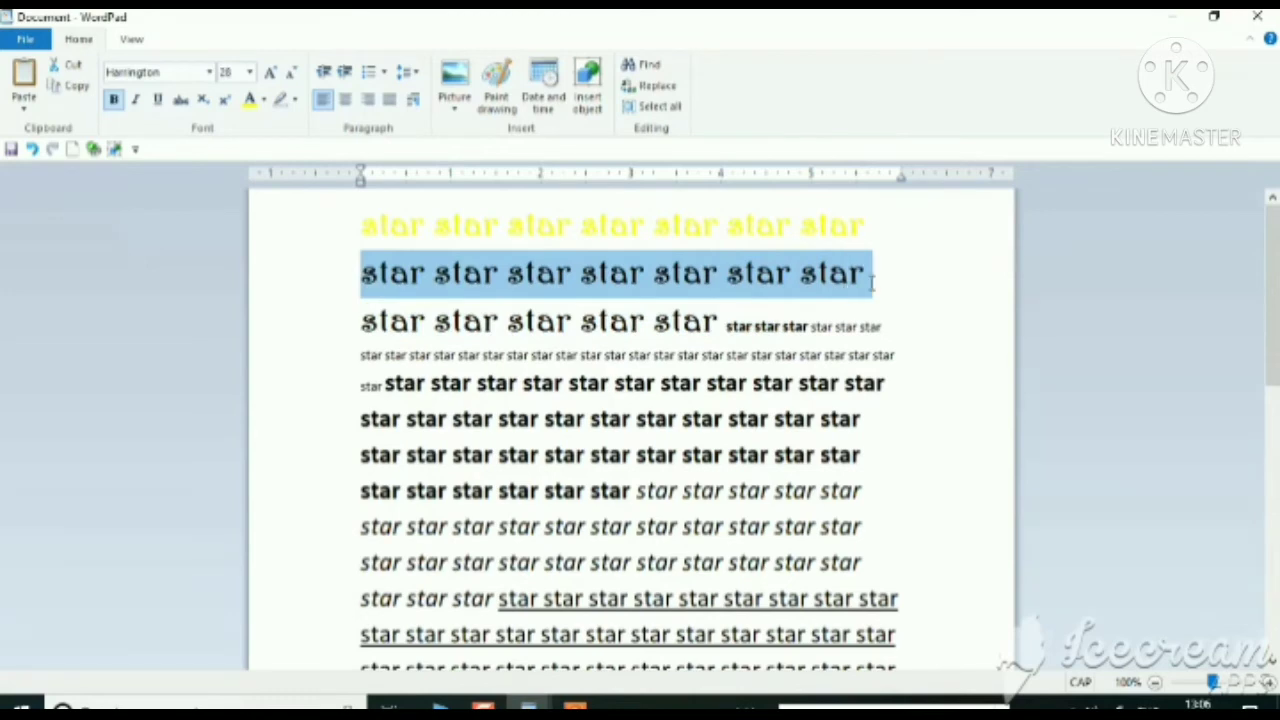
pyautogui.click(264, 100)
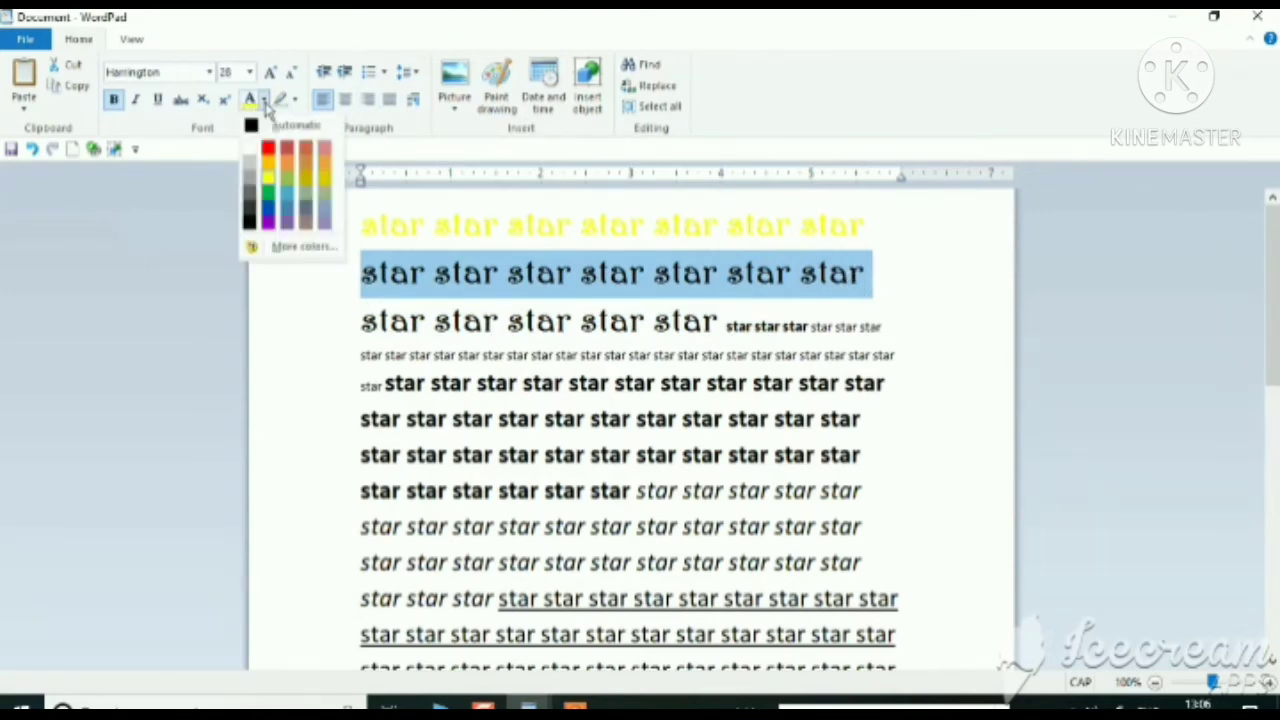
pyautogui.click(268, 148)
# Highlight the whole third line of the document in red.
pyautogui.click(352, 333)
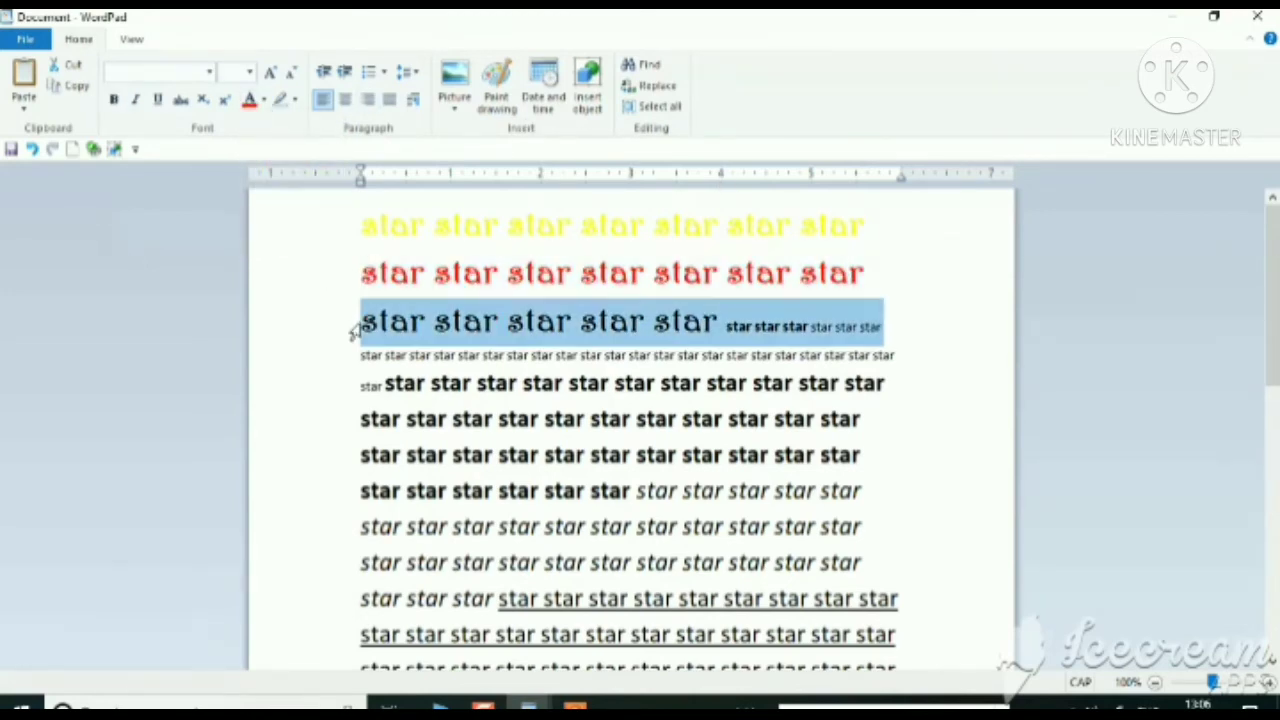
pyautogui.click(295, 101)
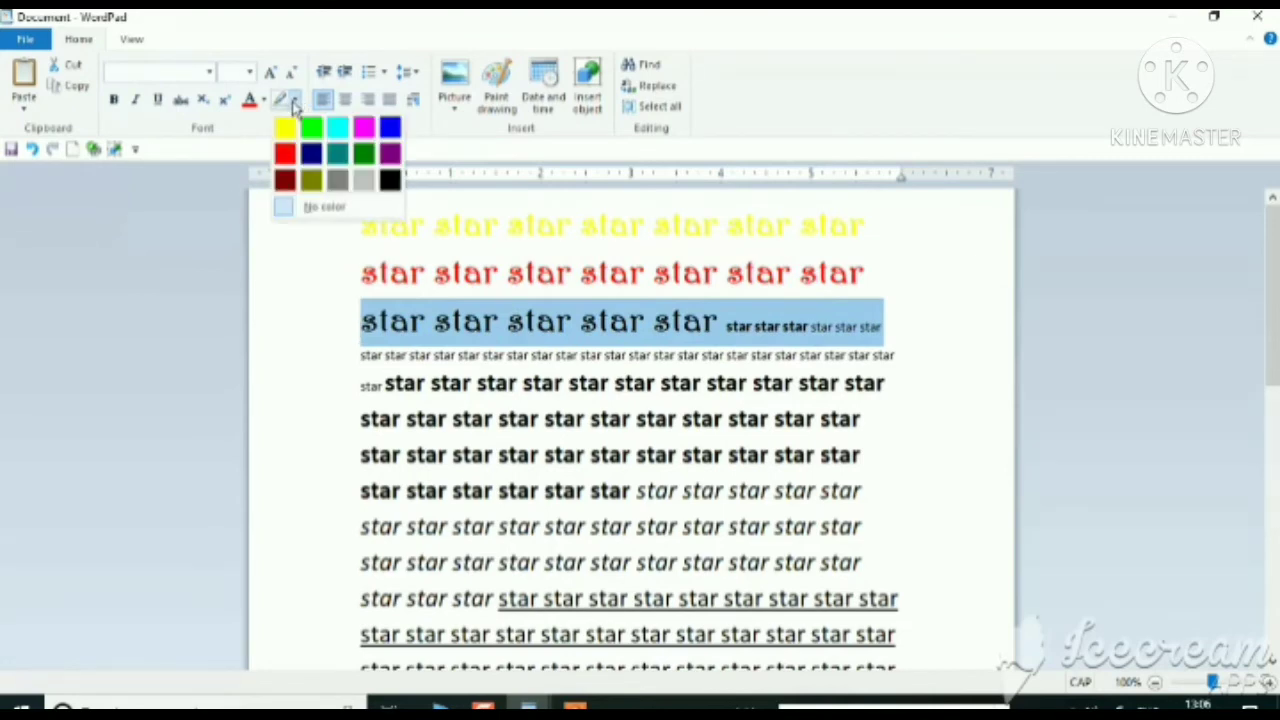
pyautogui.click(285, 180)
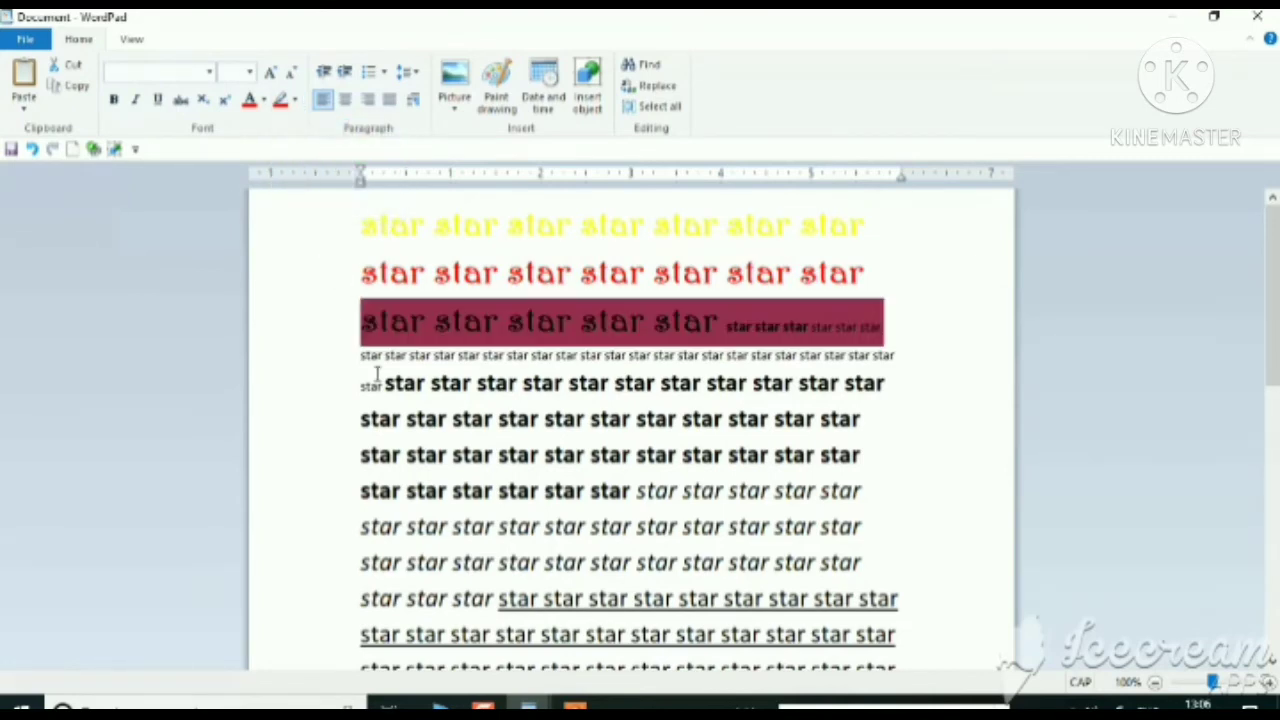
# Highlight the fifth and sixth lines of the document in yellow.
pyautogui.moveTo(370, 380); pyautogui.dragTo(848, 416)
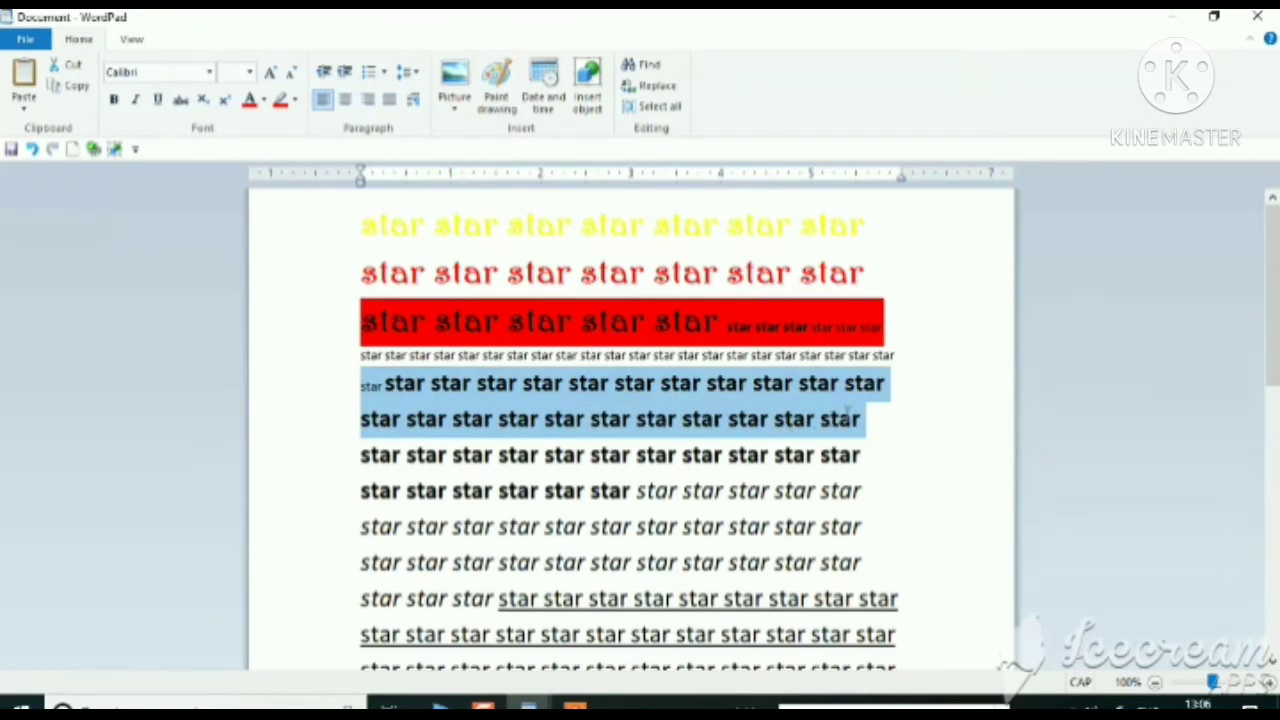
pyautogui.click(296, 101)
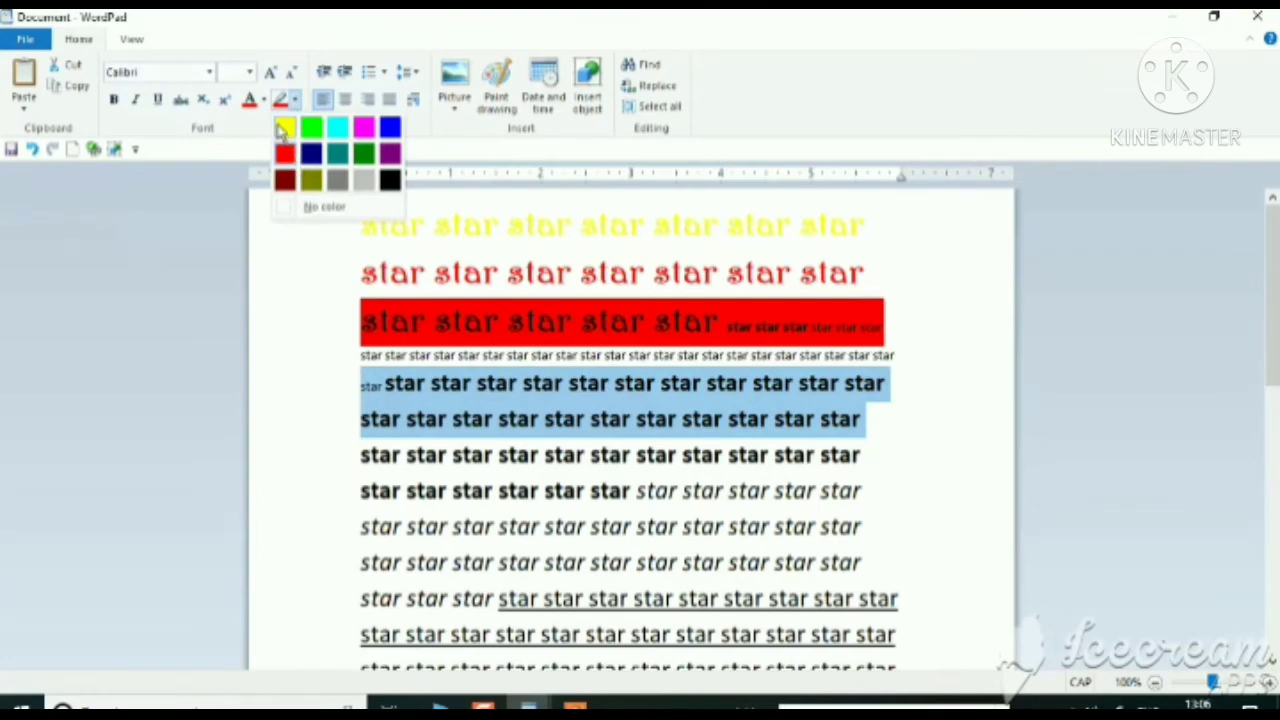
pyautogui.click(311, 127)
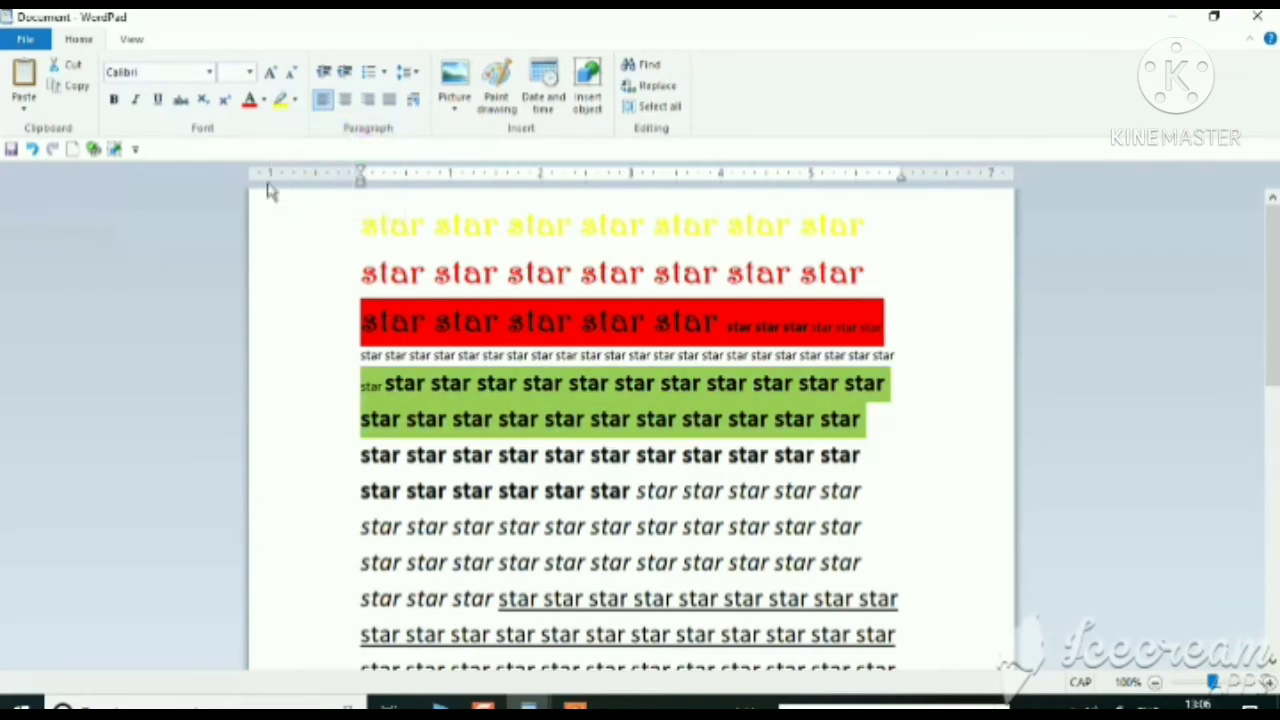
# Remove the red highlight from the third line and deselect it.
pyautogui.click(296, 101)
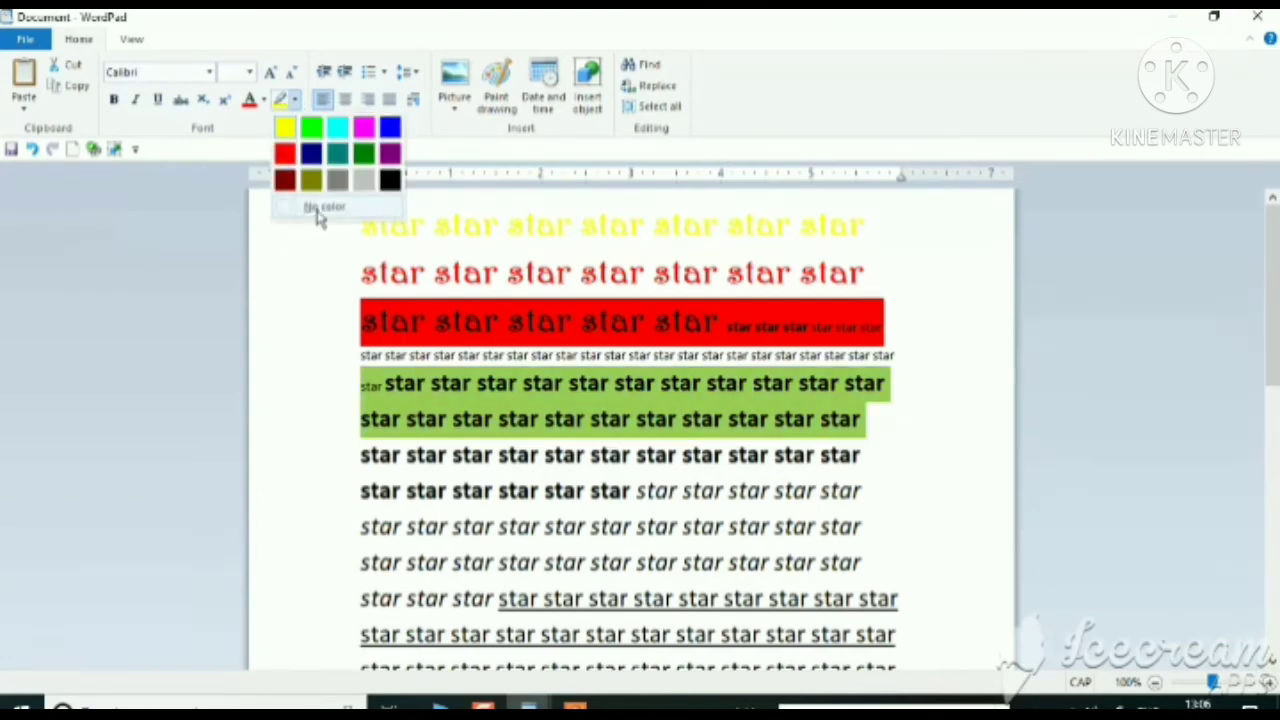
pyautogui.click(377, 323)
pyautogui.hotkey('ctrl', 'a')
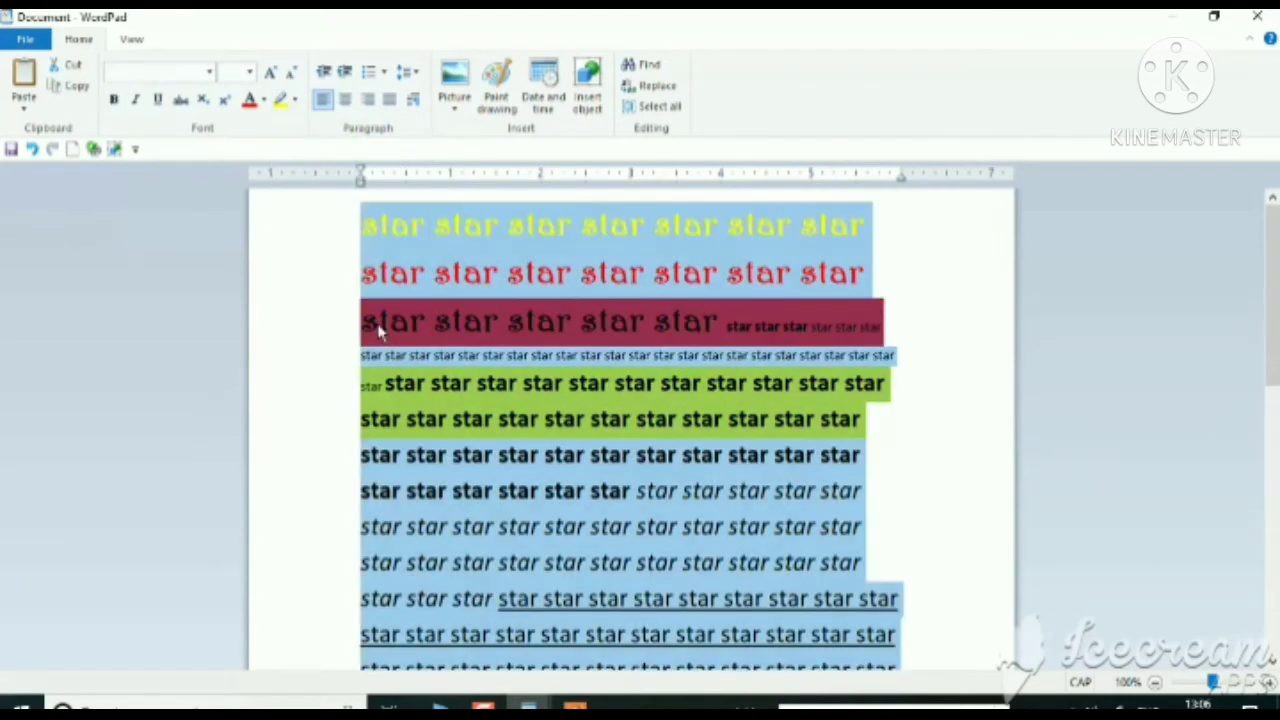
pyautogui.moveTo(381, 330); pyautogui.dragTo(880, 325)
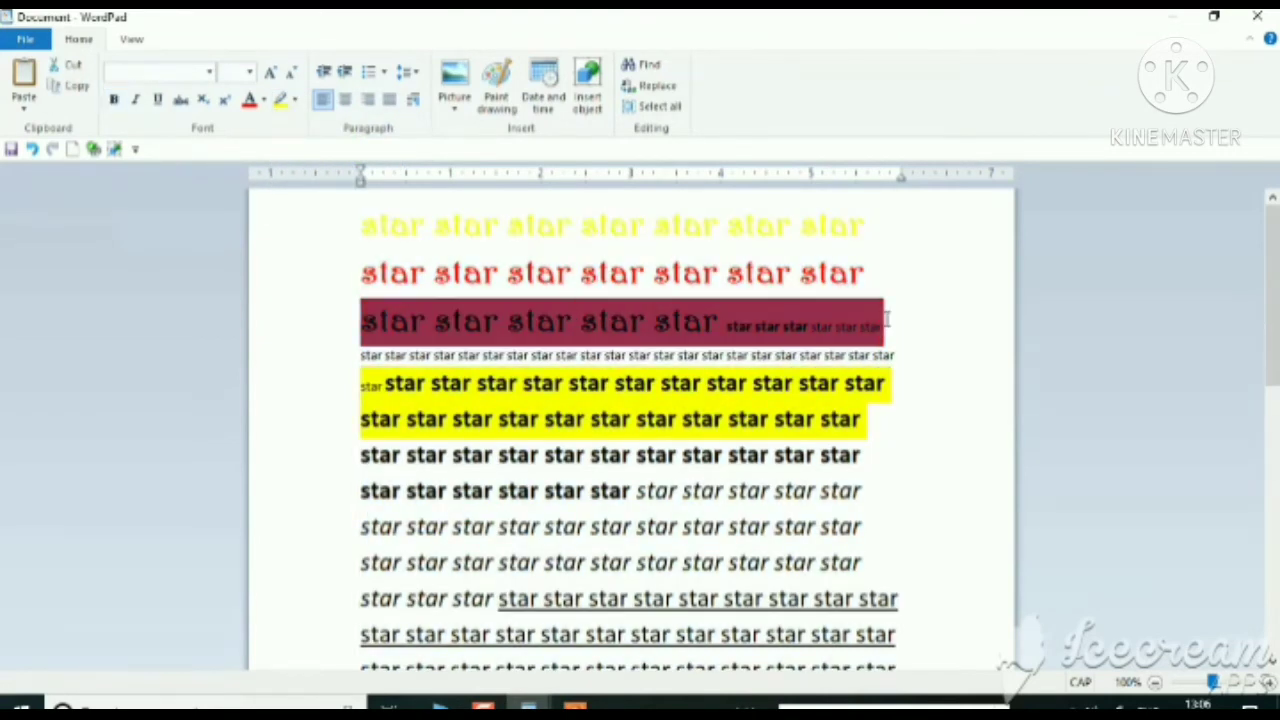
pyautogui.click(295, 100)
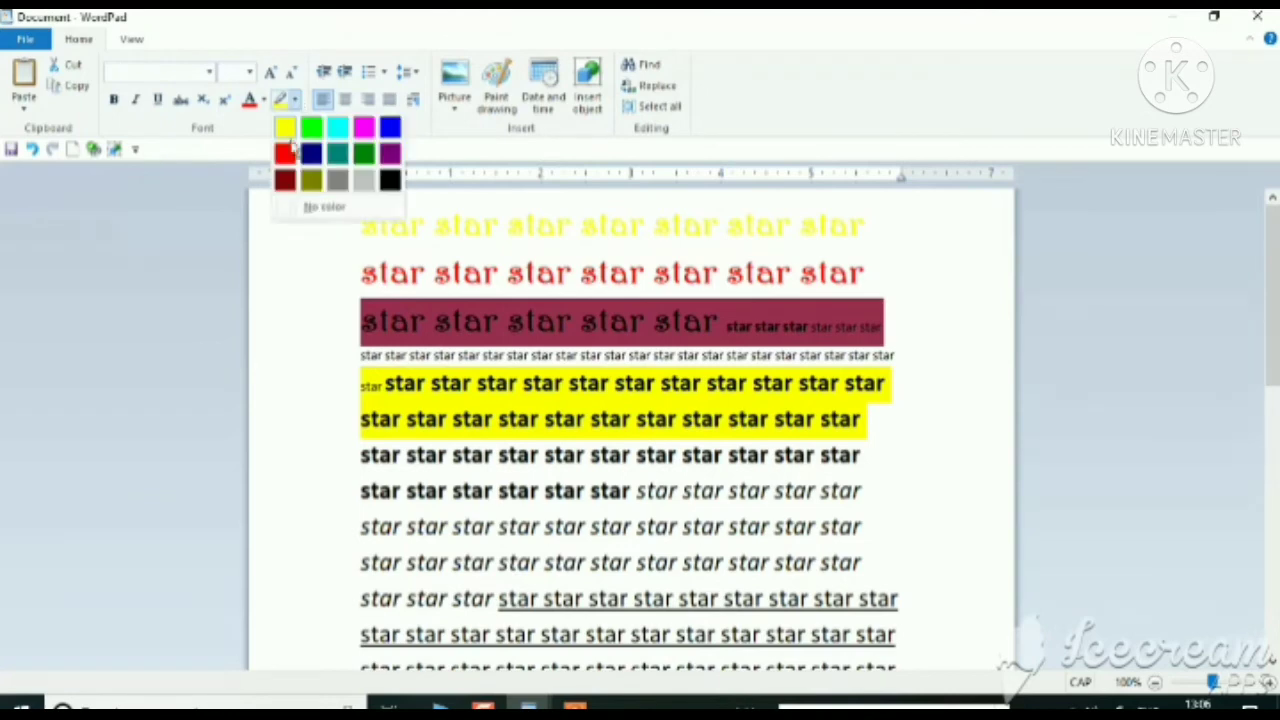
pyautogui.click(305, 217)
pyautogui.click(391, 491)
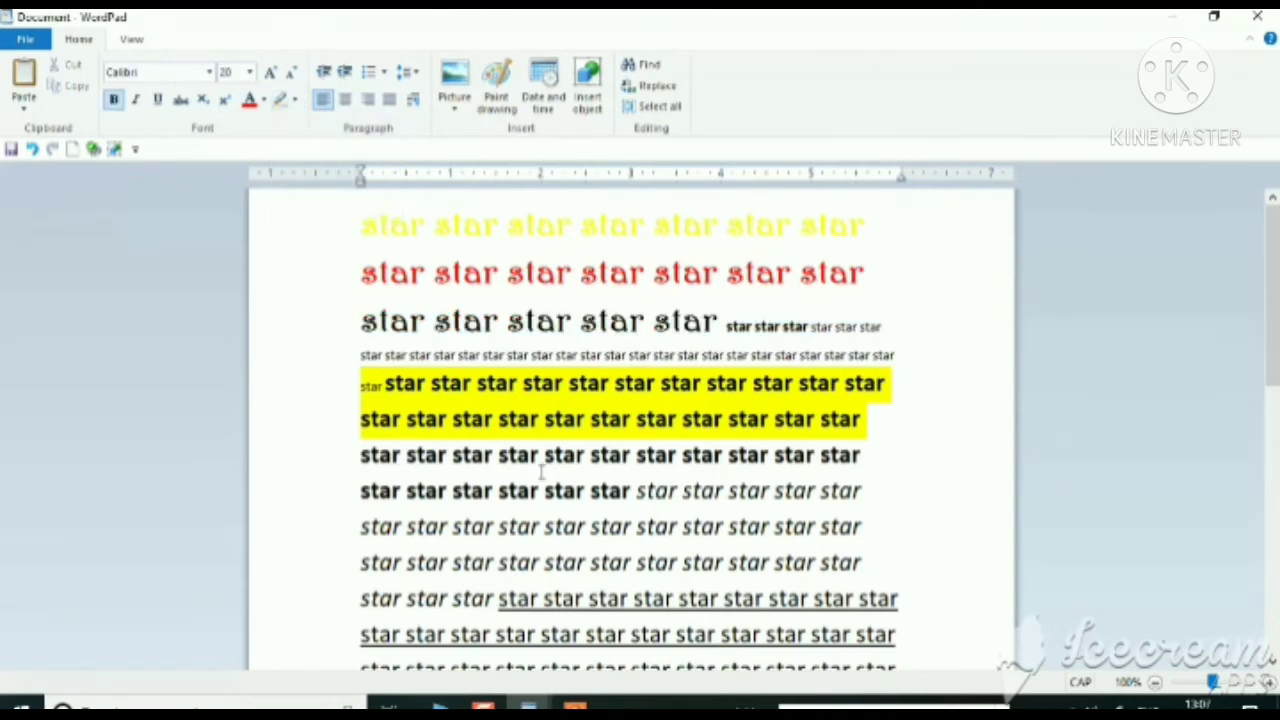
# Set the font colour of the first three words on the second line to Automatic and deselect them.
pyautogui.click(344, 367)
pyautogui.moveTo(363, 275); pyautogui.dragTo(540, 294)
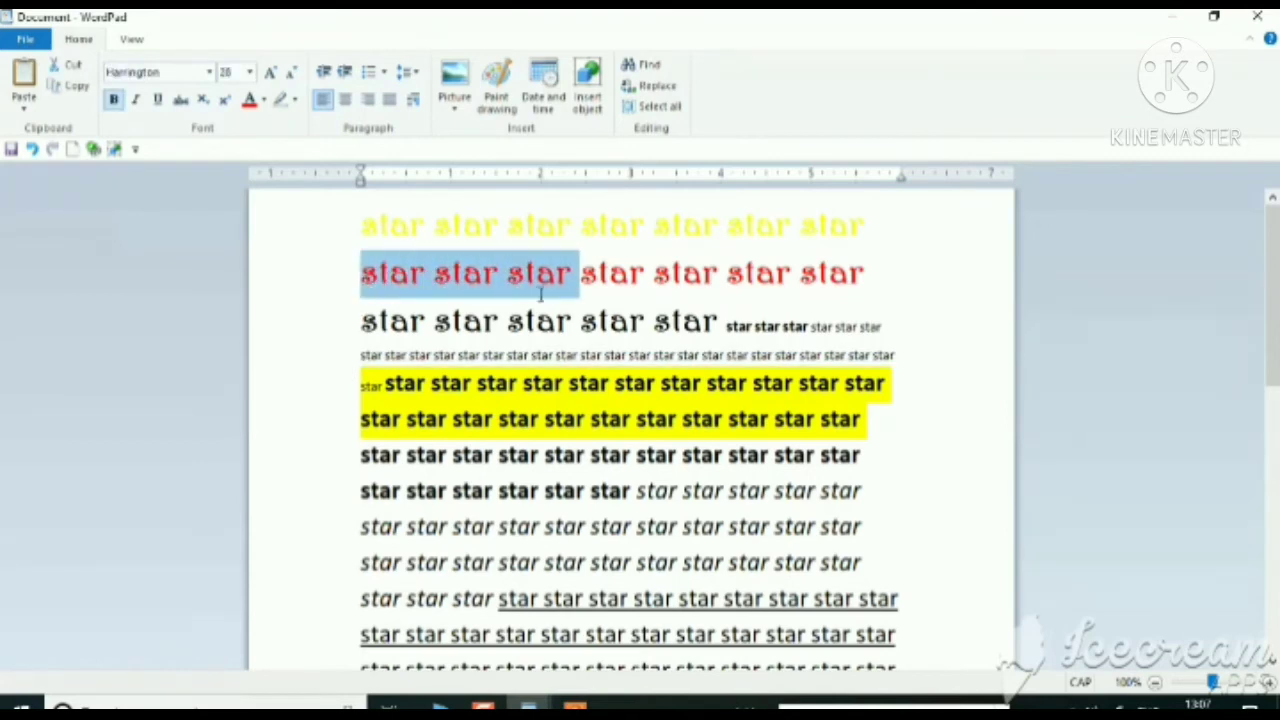
pyautogui.click(264, 100)
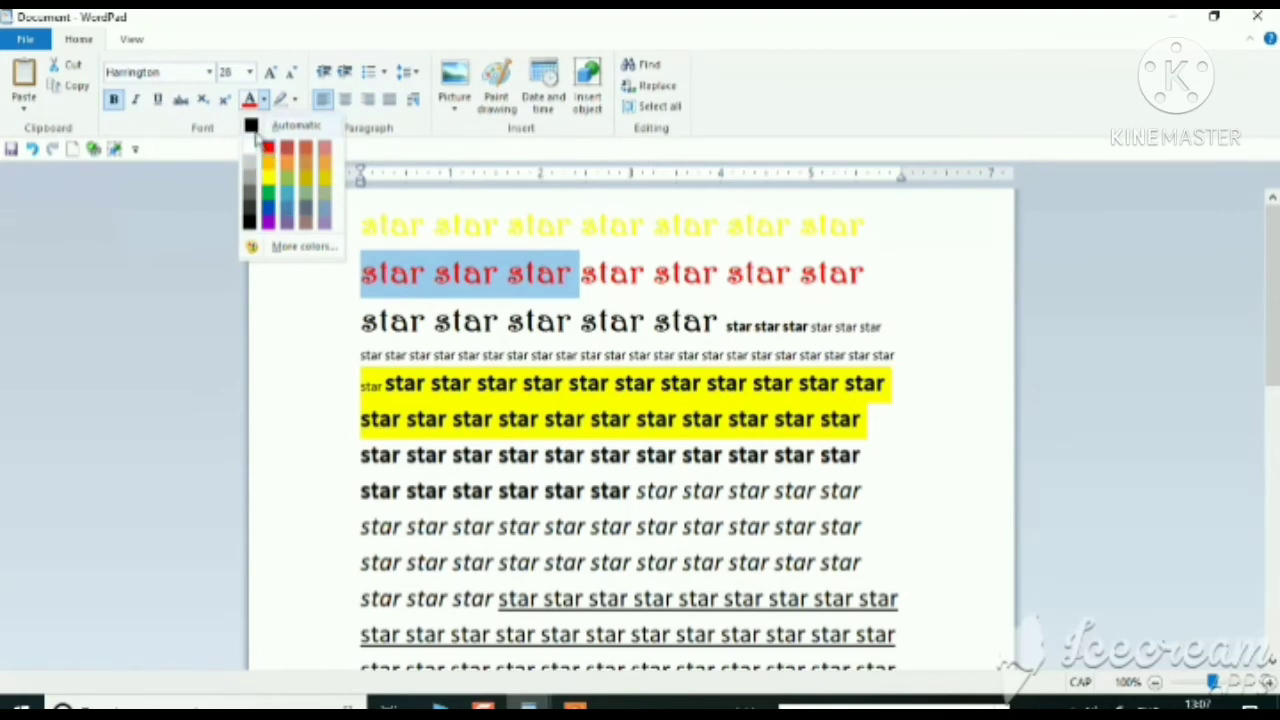
pyautogui.click(251, 126)
pyautogui.click(425, 383)
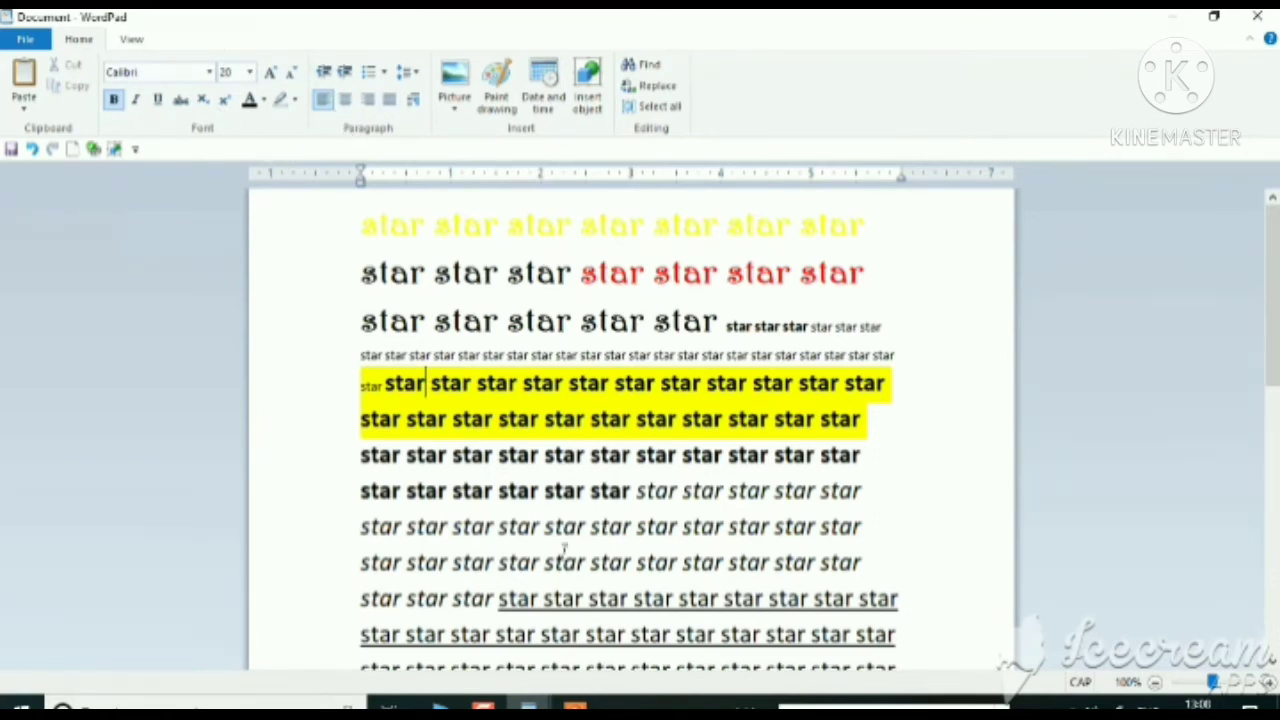
# Add blank lines after the red star paragraph at the document's end and enter the heading LIST NO 1 below it.
pyautogui.scroll(-15, 726, 542)
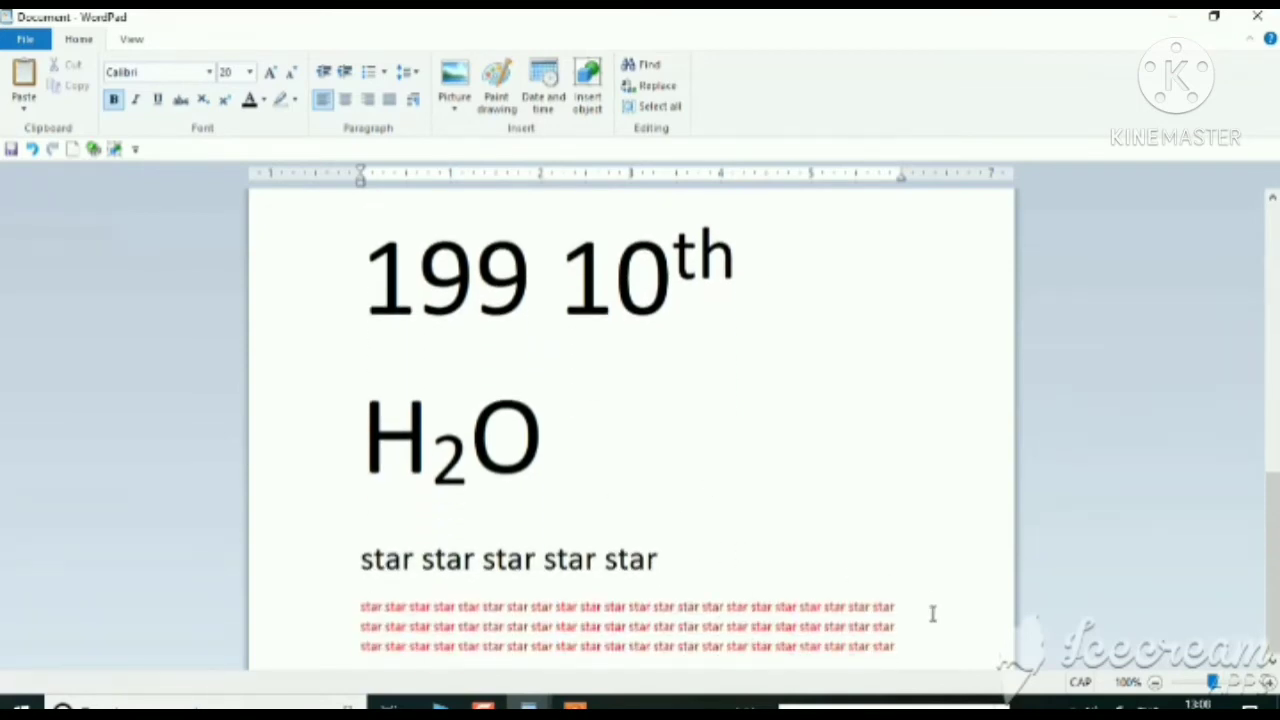
pyautogui.click(930, 652)
pyautogui.press('Return')
pyautogui.press('Return')
pyautogui.press('Return')
pyautogui.press('Return')
pyautogui.press('Return')
pyautogui.press('Return')
pyautogui.press('Return')
pyautogui.press('Return')
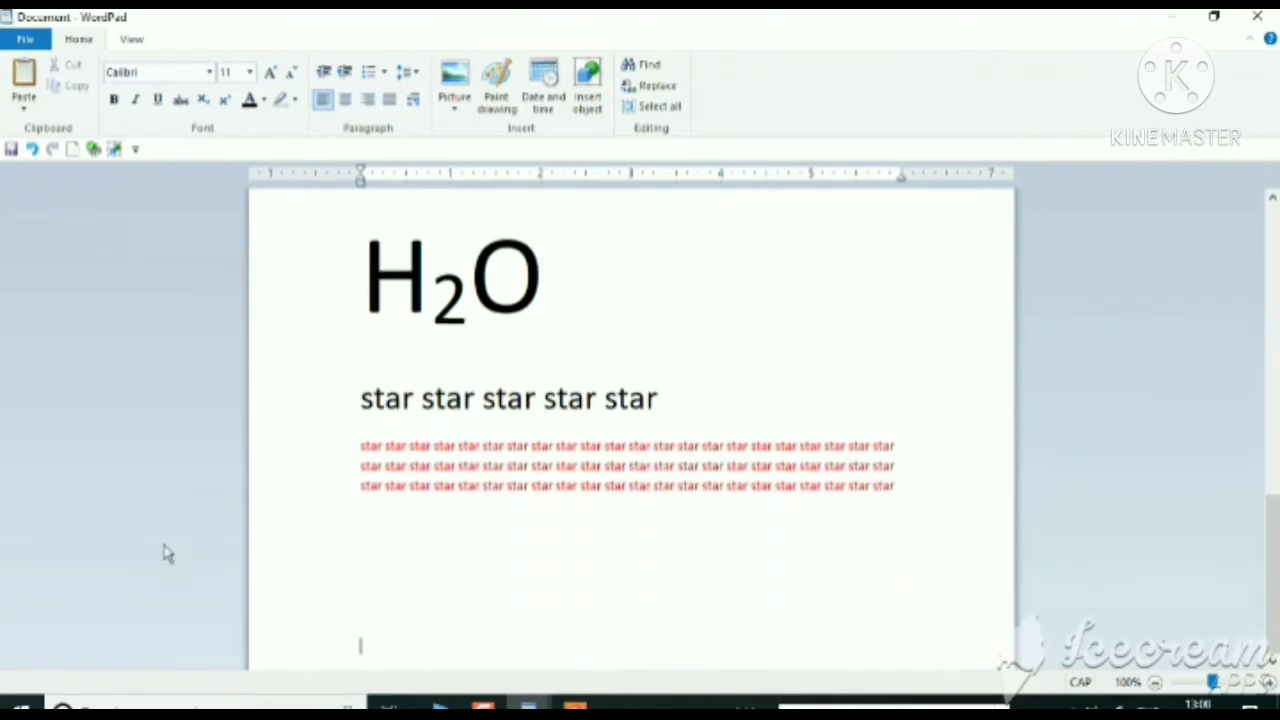
pyautogui.click(400, 542)
pyautogui.write('LIST NO 1')
pyautogui.press('Return')
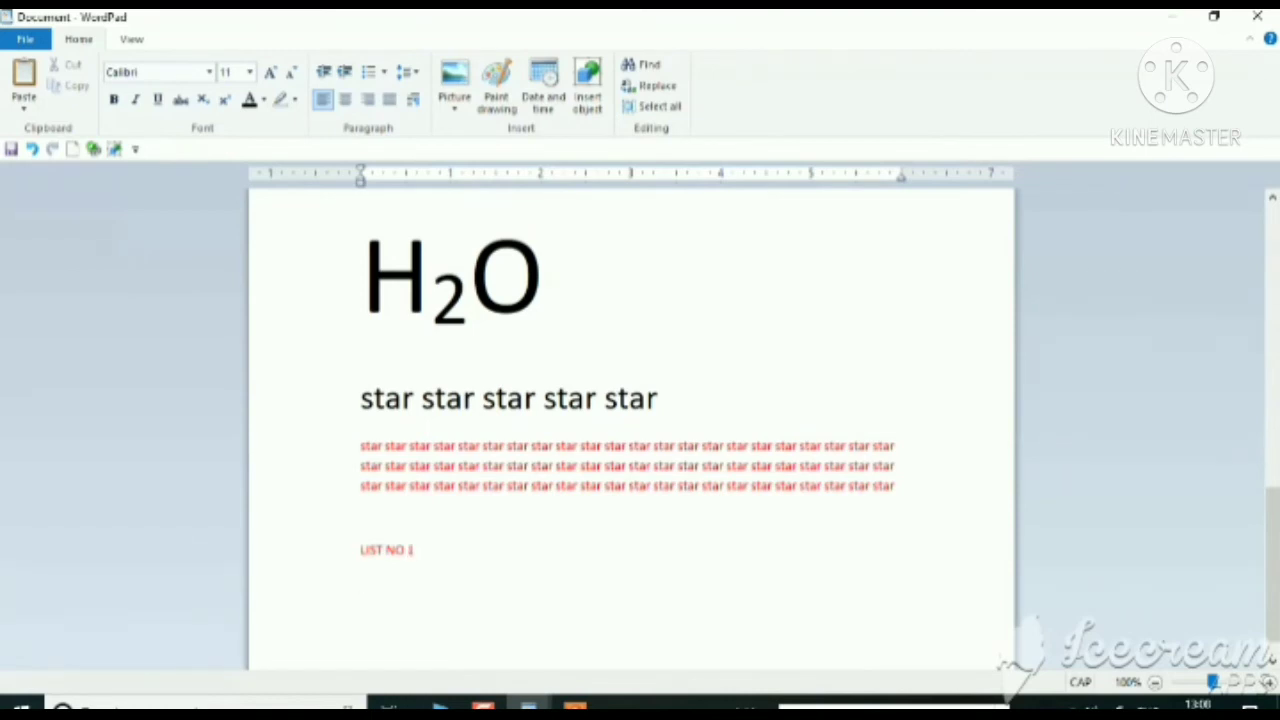
# Enlarge the LIST NO 1 heading and the empty line below it to font size 20.
pyautogui.moveTo(350, 556); pyautogui.dragTo(368, 563)
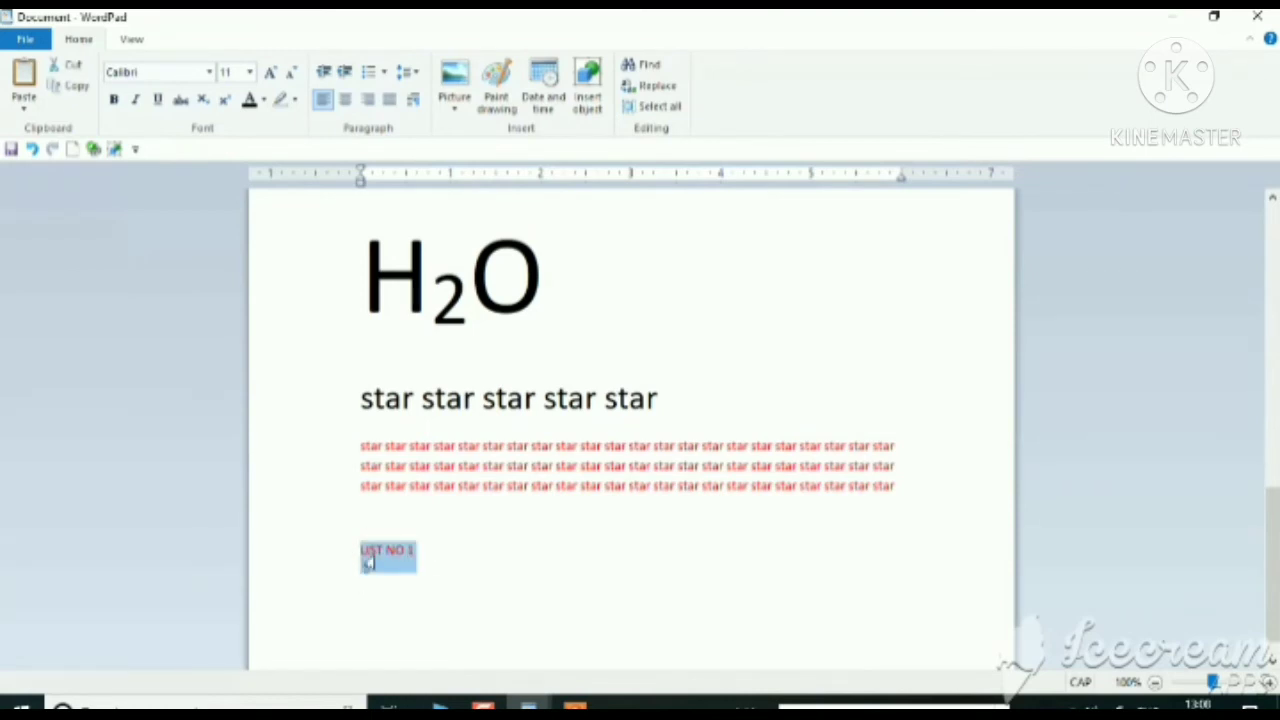
pyautogui.click(270, 72)
pyautogui.click(270, 72)
pyautogui.click(270, 72)
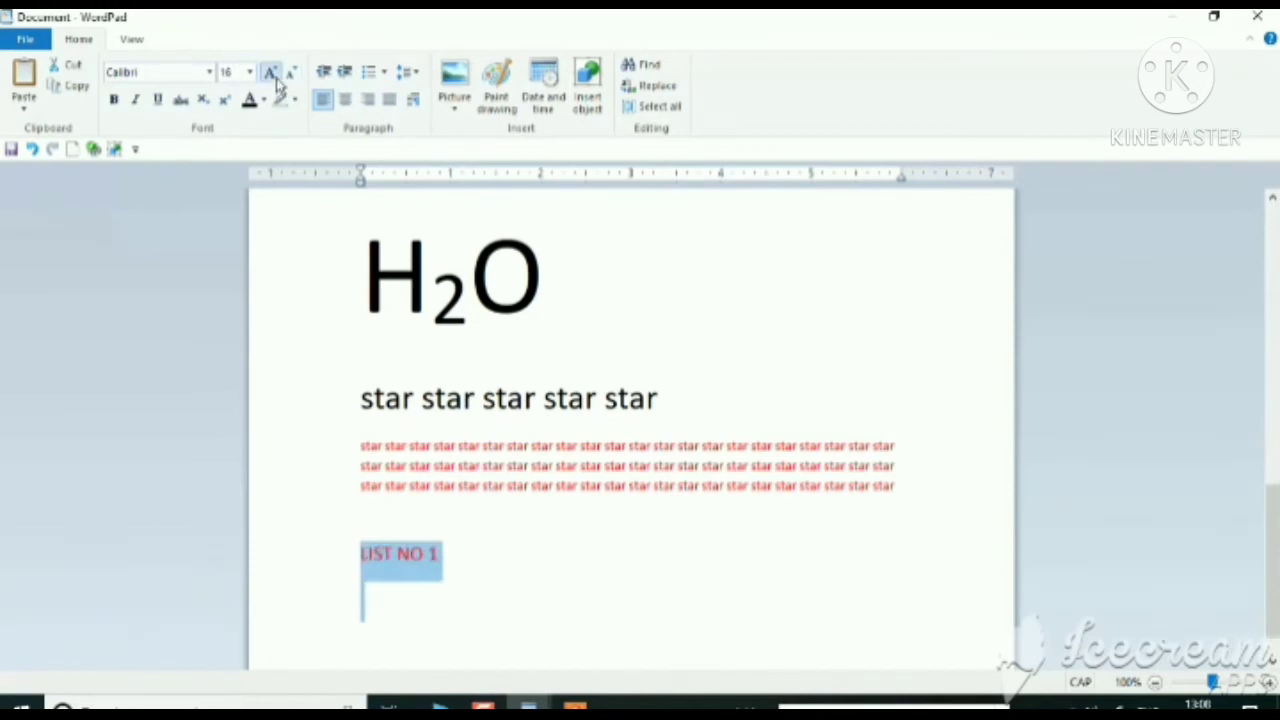
pyautogui.click(274, 76)
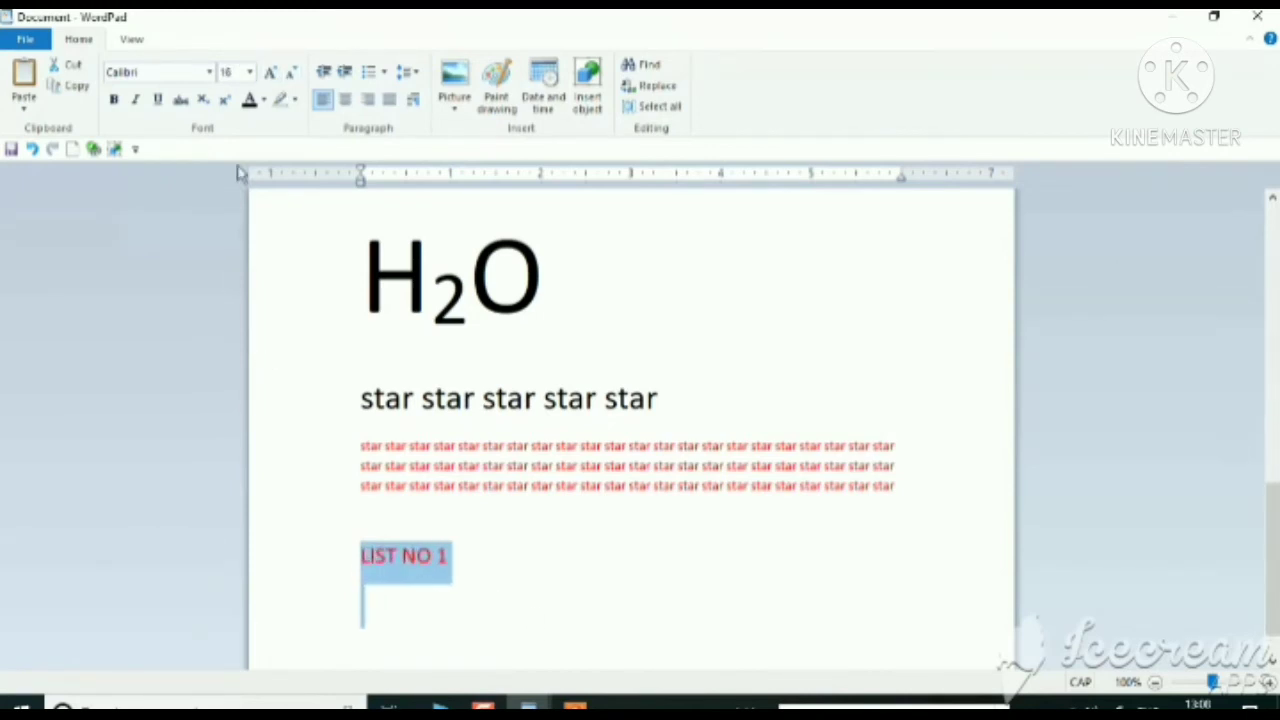
pyautogui.click(270, 72)
pyautogui.click(270, 72)
pyautogui.click(565, 580)
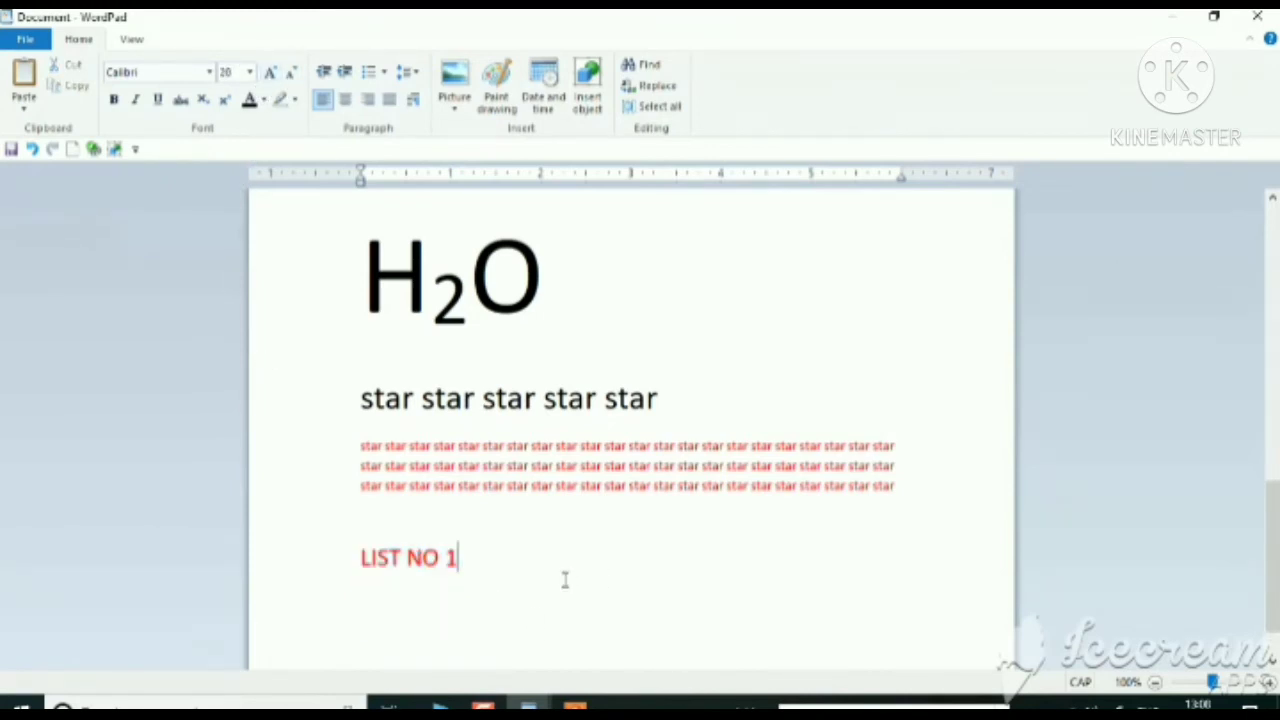
# Enter the lines YIYIY and KJLJL under the heading, shifting each inward with blank spaces.
pyautogui.press('Return')
pyautogui.write('YIYIY')
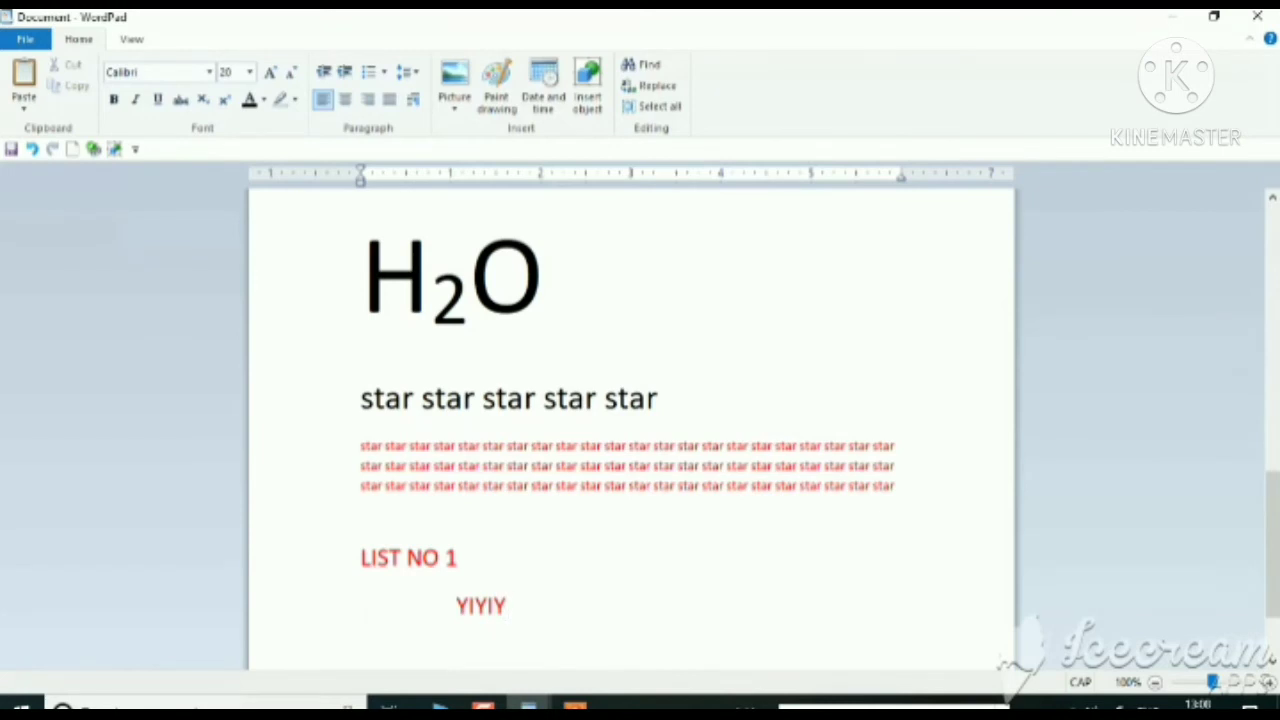
pyautogui.press('Return')
pyautogui.write('KJLJL')
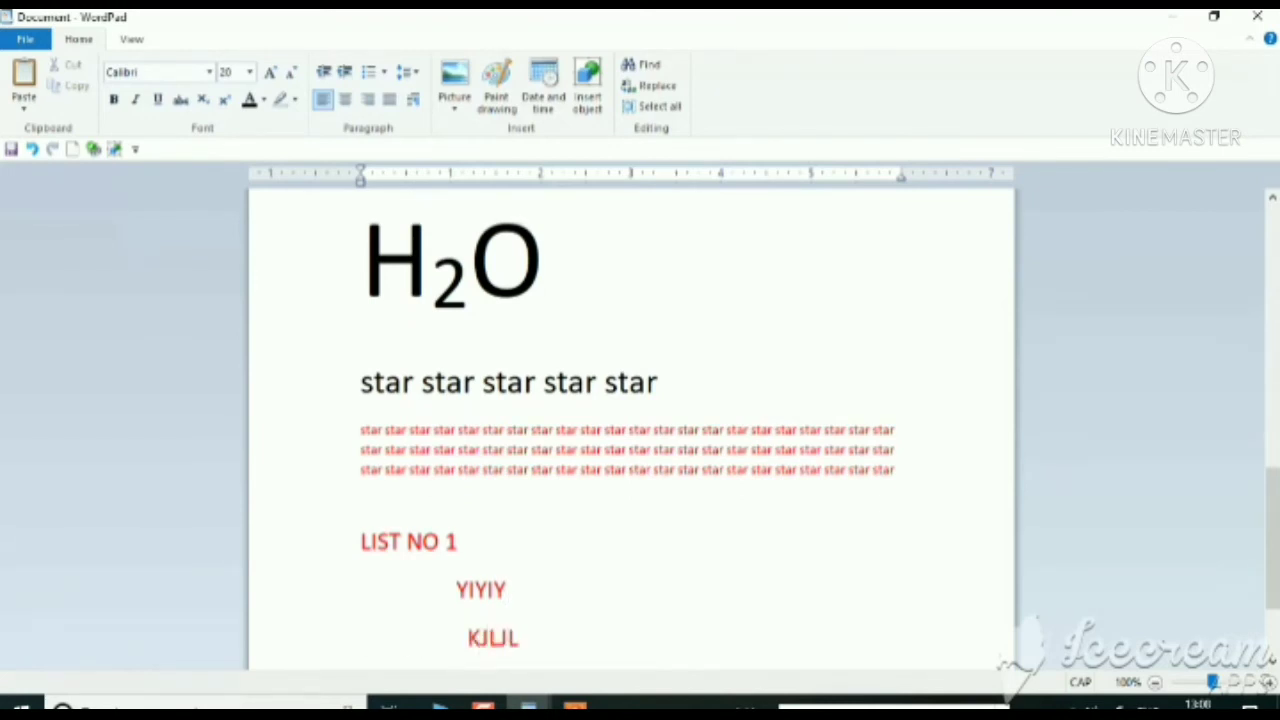
# Delete the two space-indented lines and their leading blanks back to the LIST NO 1 heading.
pyautogui.press('BackSpace')
pyautogui.press('BackSpace')
pyautogui.press('BackSpace')
pyautogui.press('BackSpace')
pyautogui.press('BackSpace')
pyautogui.press('BackSpace')
pyautogui.press('BackSpace')
pyautogui.press('BackSpace')
pyautogui.press('BackSpace')
pyautogui.press('BackSpace')
pyautogui.press('BackSpace')
pyautogui.press('BackSpace')
pyautogui.press('BackSpace')
pyautogui.press('BackSpace')
pyautogui.press('BackSpace')
pyautogui.press('BackSpace')
pyautogui.press('BackSpace')
pyautogui.press('BackSpace')
pyautogui.press('BackSpace')
pyautogui.press('BackSpace')
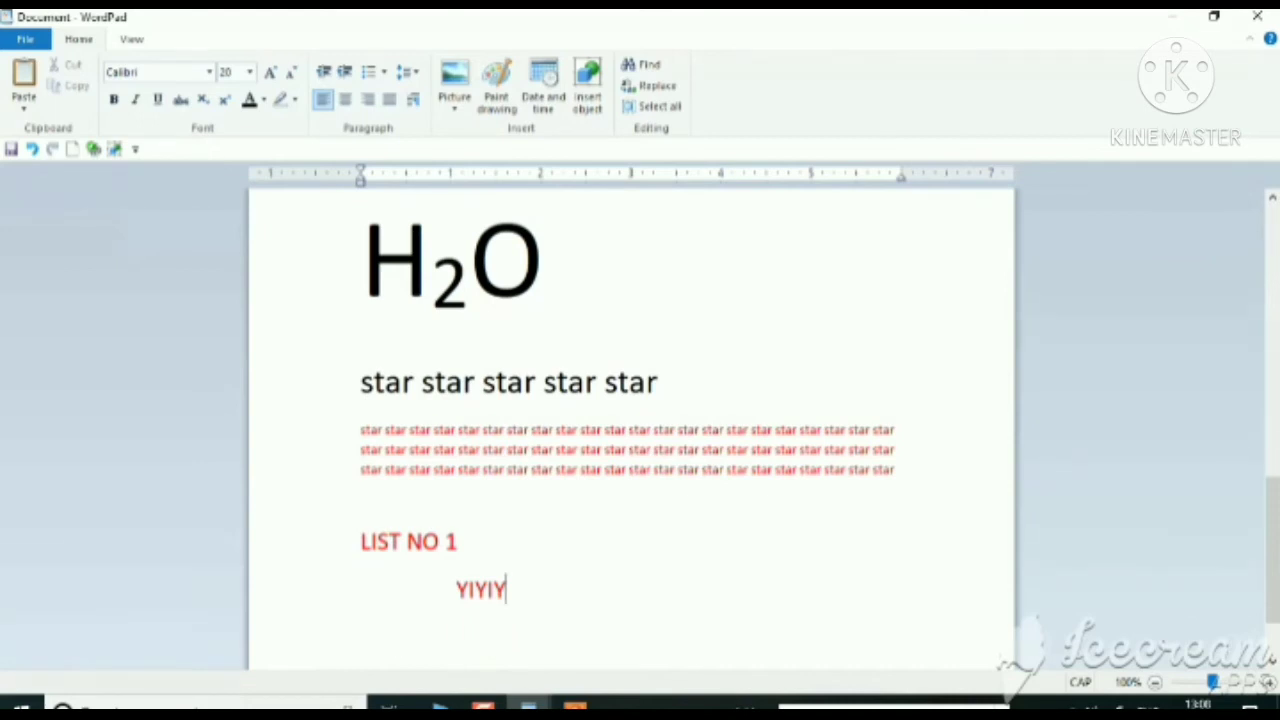
pyautogui.press('BackSpace')
pyautogui.press('BackSpace')
pyautogui.press('BackSpace')
pyautogui.press('BackSpace')
pyautogui.press('BackSpace')
pyautogui.press('BackSpace')
pyautogui.press('BackSpace')
pyautogui.press('BackSpace')
pyautogui.press('BackSpace')
pyautogui.press('BackSpace')
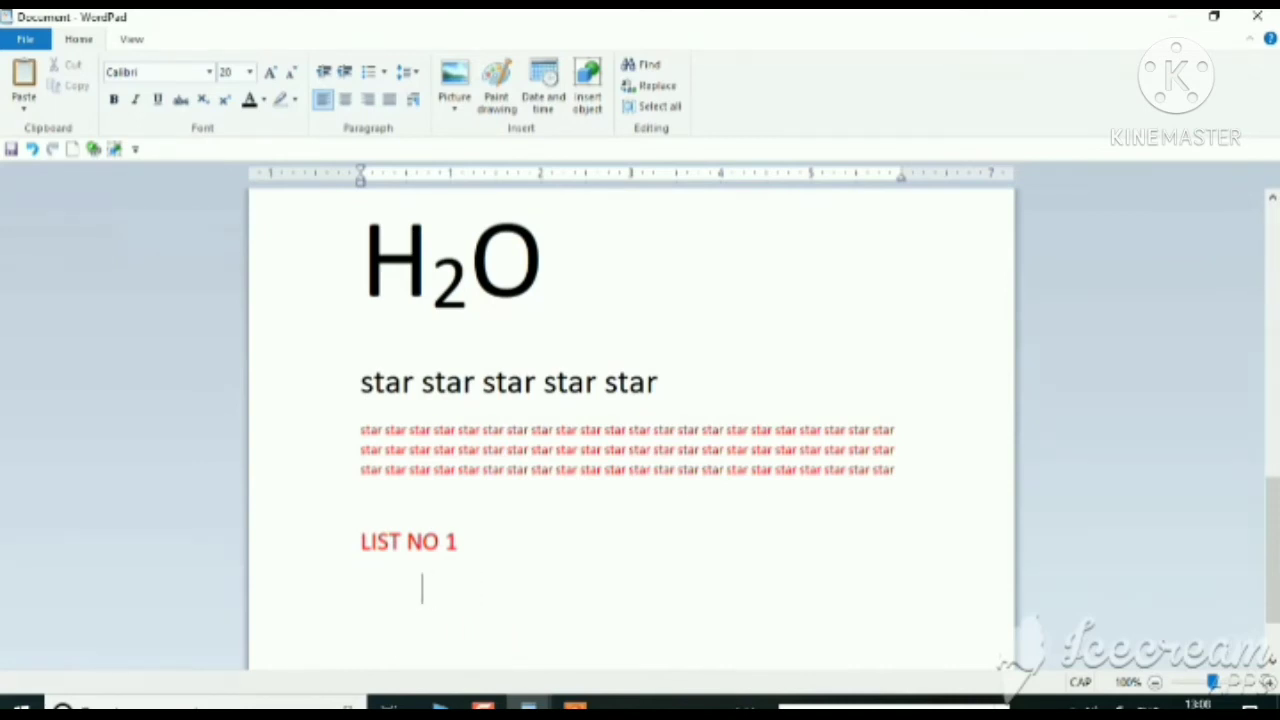
pyautogui.press('BackSpace')
pyautogui.press('BackSpace')
pyautogui.press('BackSpace')
pyautogui.press('BackSpace')
pyautogui.press('BackSpace')
pyautogui.press('BackSpace')
pyautogui.press('BackSpace')
pyautogui.press('BackSpace')
pyautogui.press('BackSpace')
# Start a new line under the LIST NO 1 heading and increase its indent by two levels.
pyautogui.press('Return')
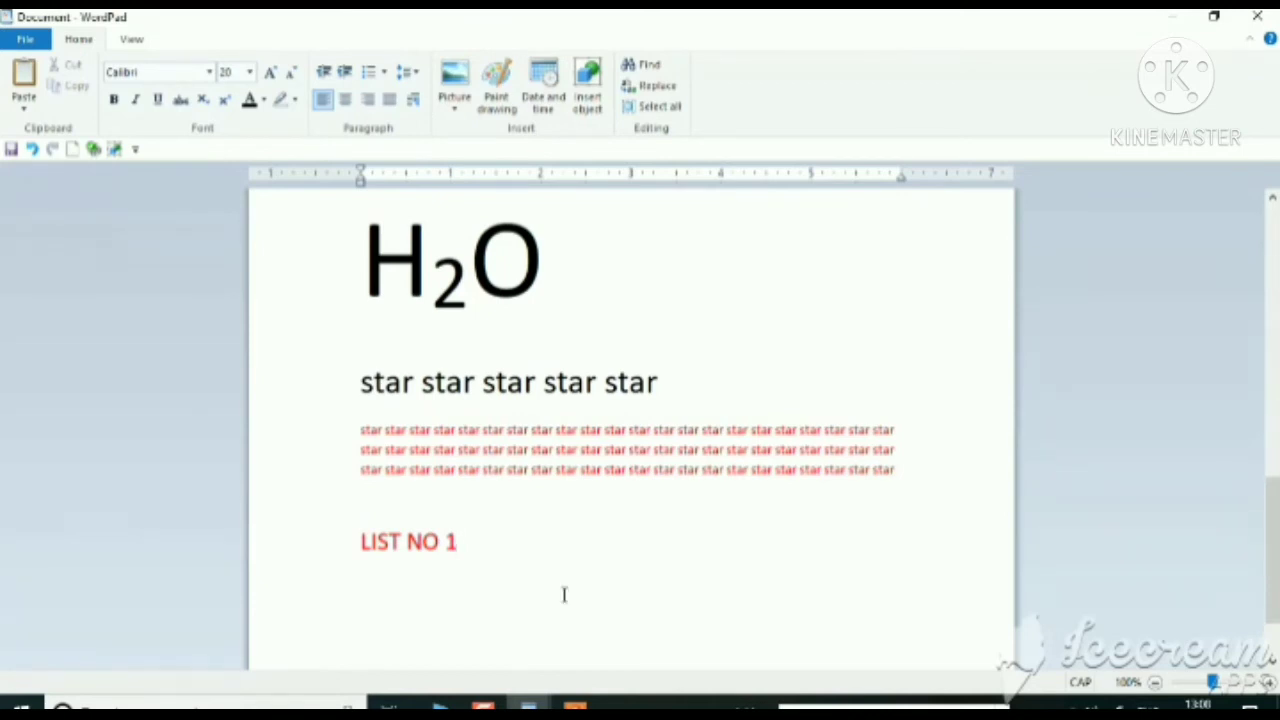
pyautogui.click(352, 75)
pyautogui.click(352, 75)
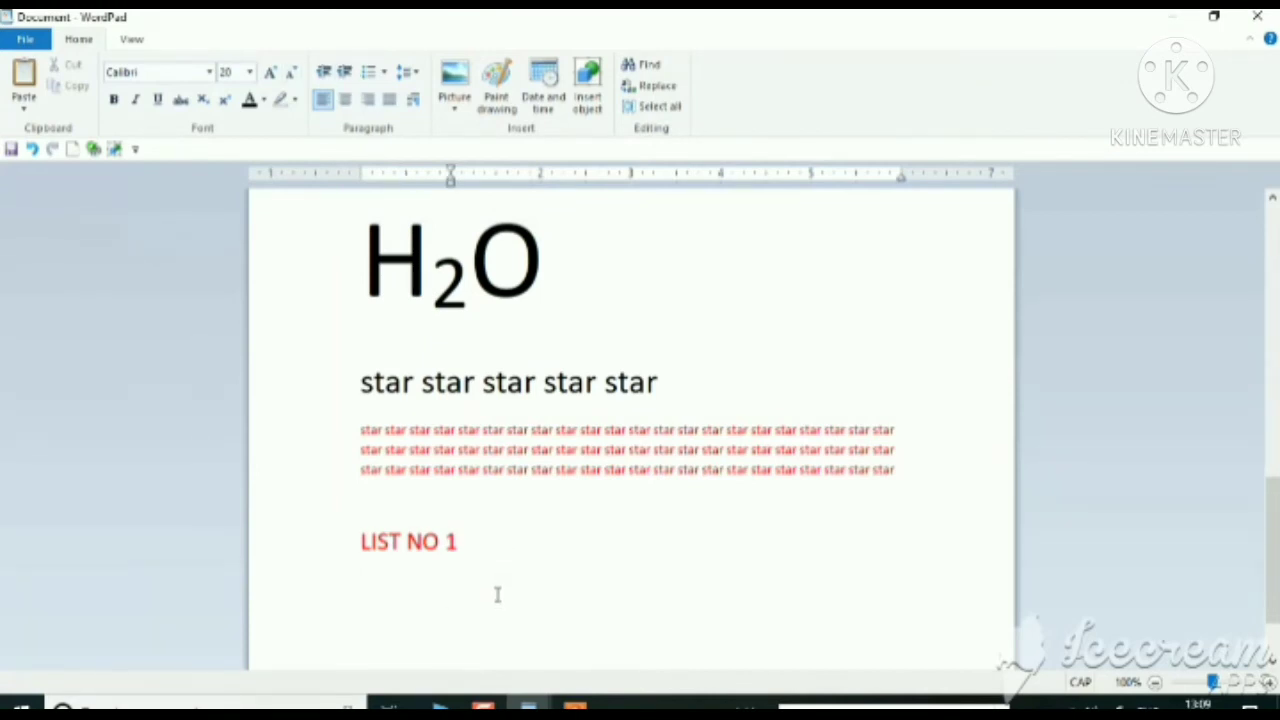
# Enter GJGJGGJ, HGJHGJ, HGHJGJ, GHF and KJHKJH as separate indented lines under the heading.
pyautogui.write('GJGJGGJ')
pyautogui.press('Return')
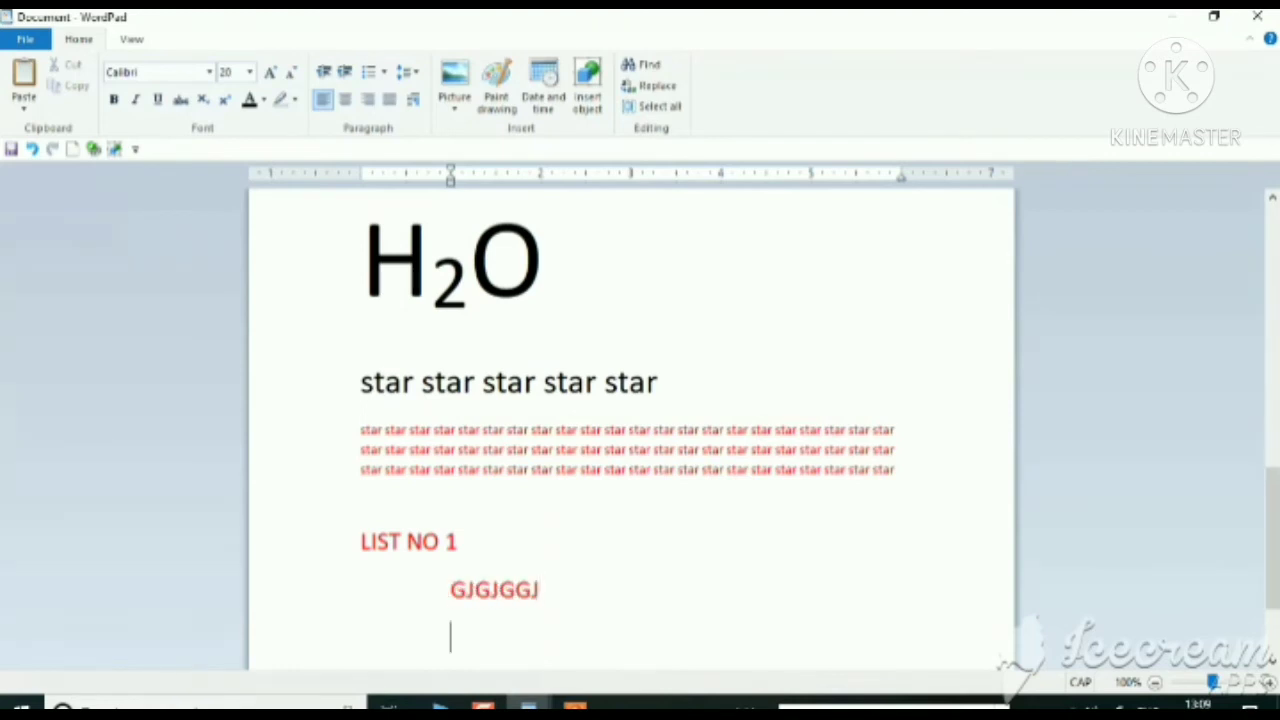
pyautogui.write('HGJHGJ')
pyautogui.press('Return')
pyautogui.write('HG')
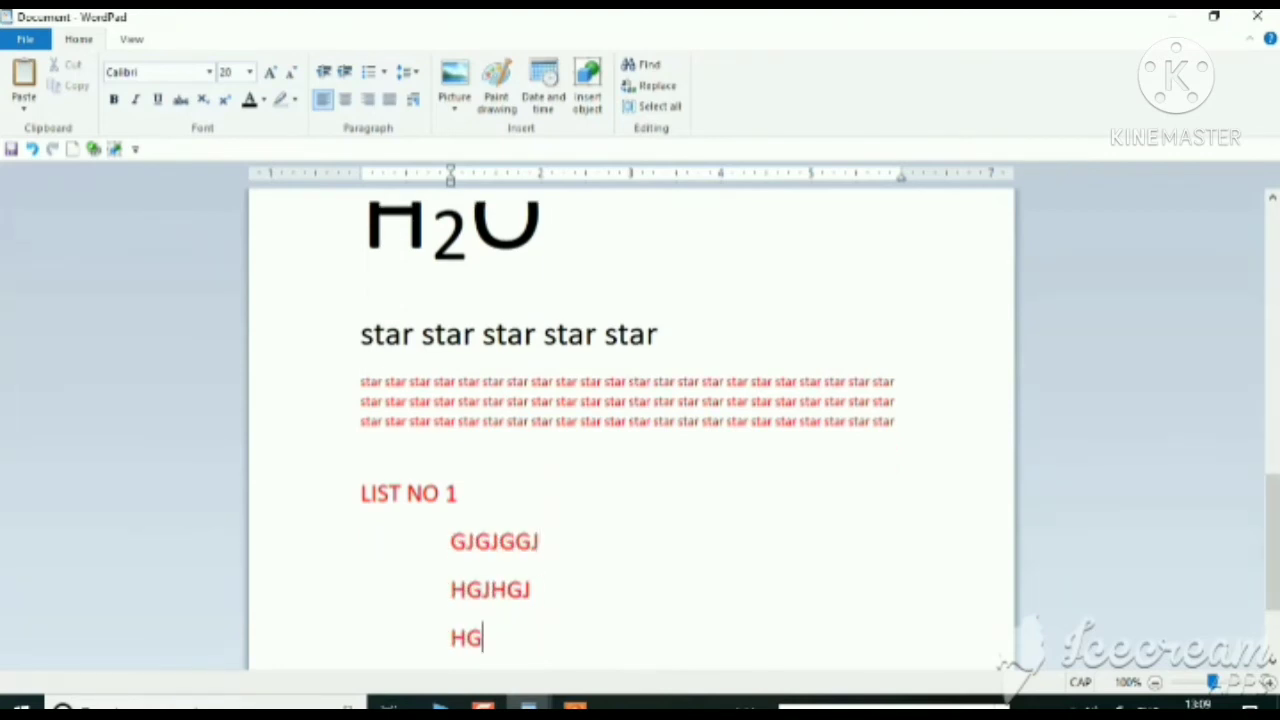
pyautogui.write('HJGJ')
pyautogui.press('Return')
pyautogui.write('GHF')
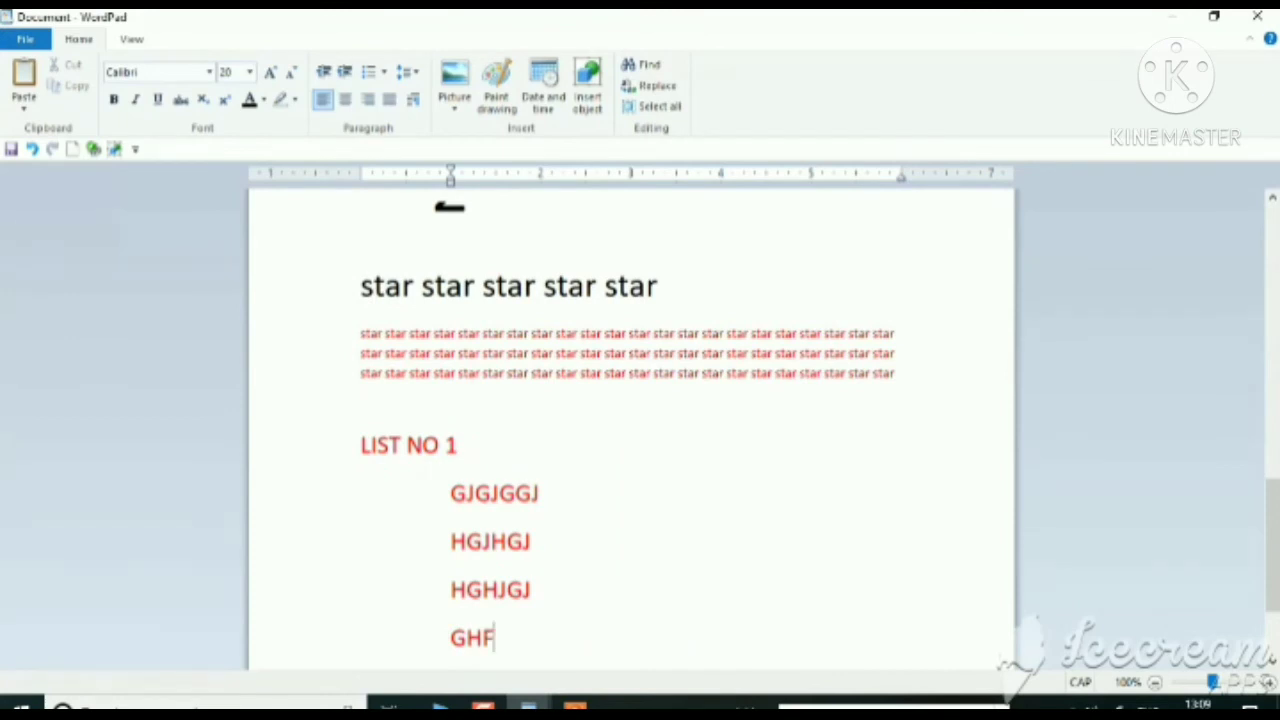
pyautogui.press('Return')
pyautogui.write('KJHKJH')
pyautogui.press('Return')
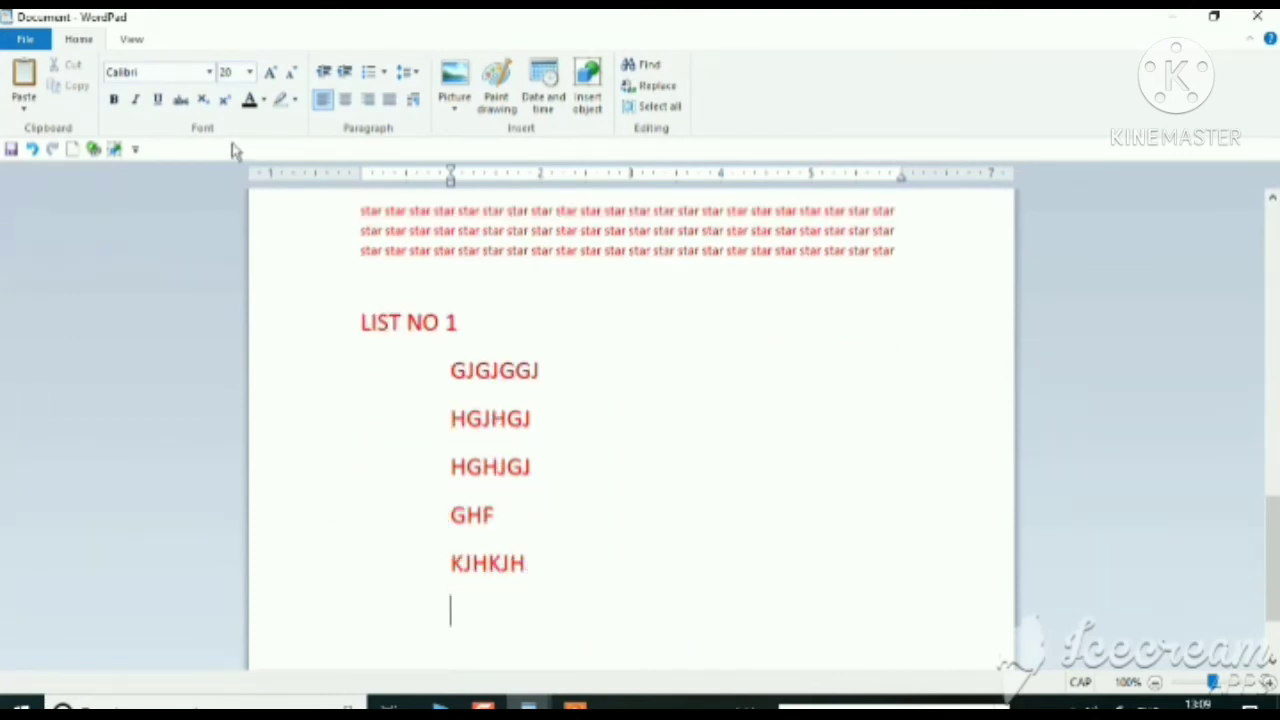
# Bring the new line's indent back to the margin and enter the lines LKJKJKLJL, HGHJGH and HJHG.
pyautogui.click(328, 75)
pyautogui.click(329, 75)
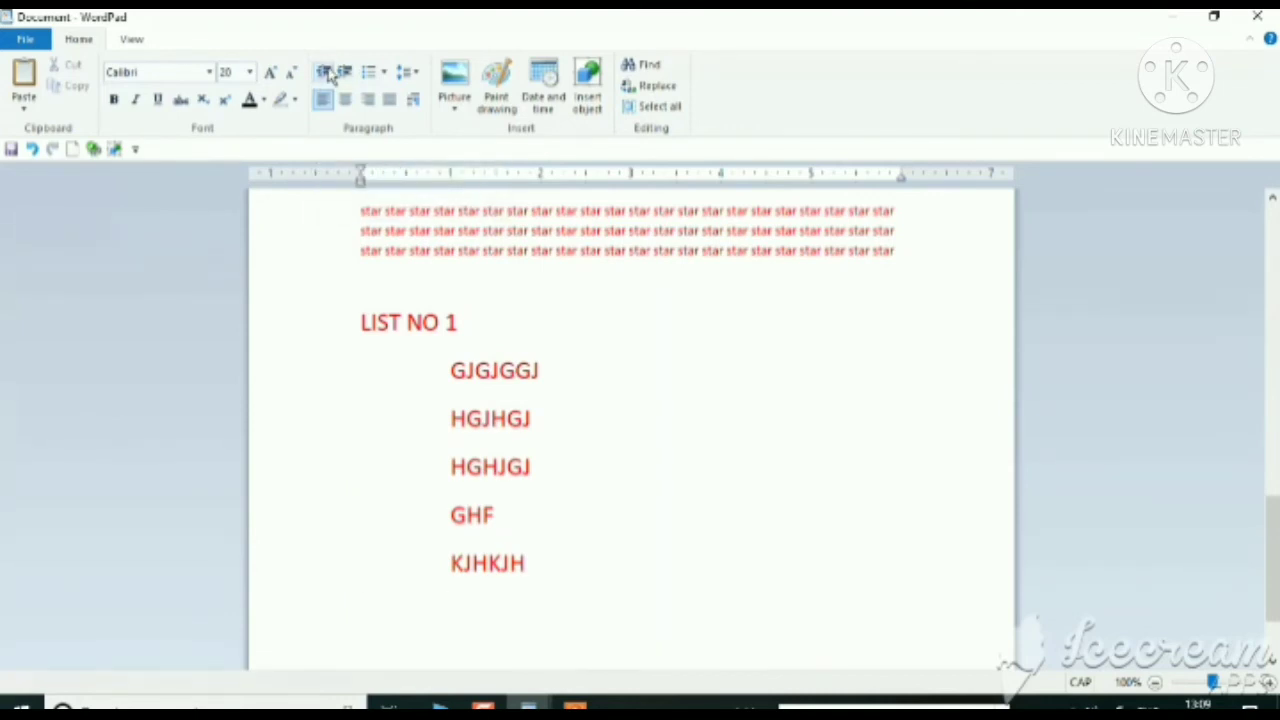
pyautogui.write('LKJKJKLJL')
pyautogui.press('Return')
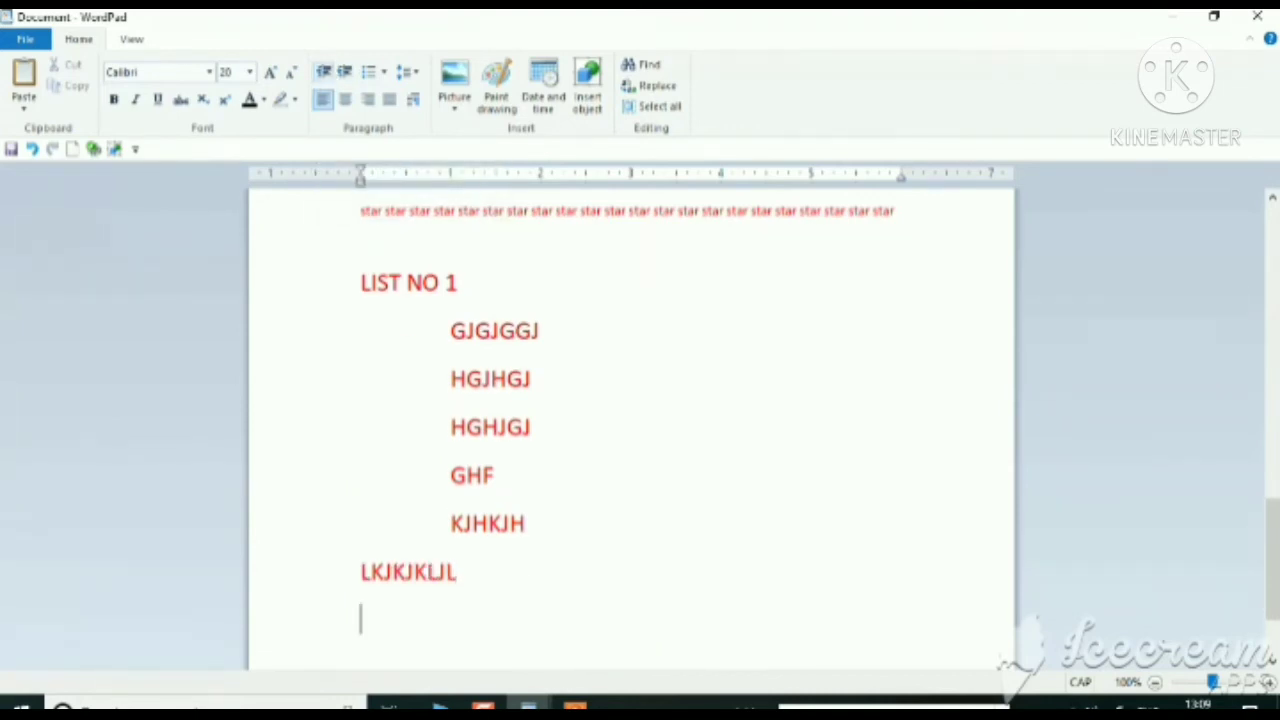
pyautogui.write('HGHJGH')
pyautogui.press('Return')
pyautogui.write('HJH')
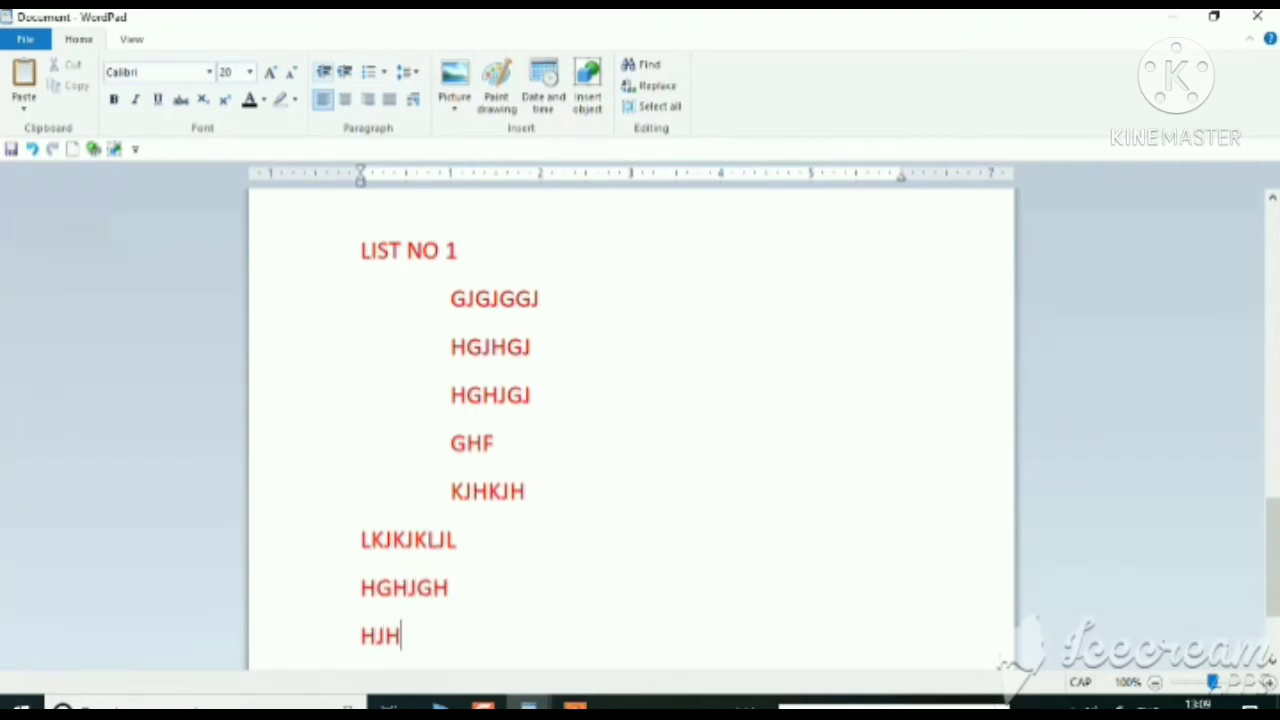
pyautogui.write('G')
pyautogui.press('Return')
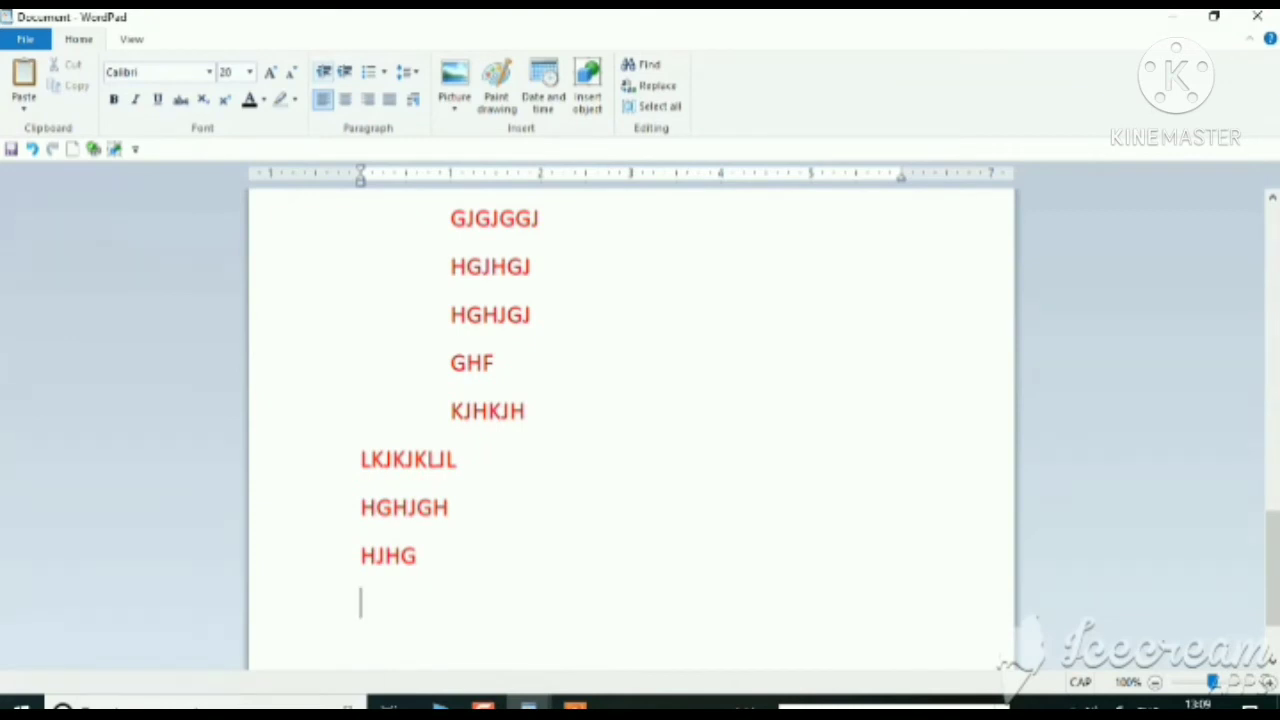
pyautogui.click(388, 74)
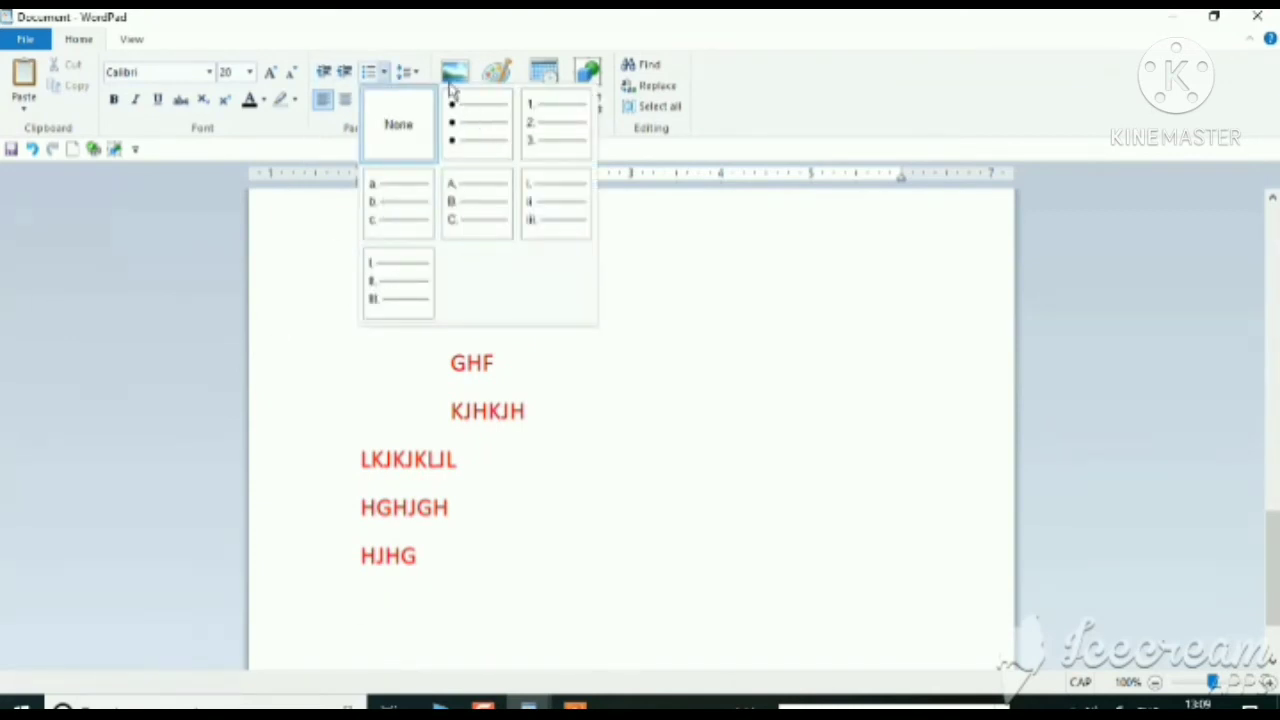
pyautogui.click(412, 70)
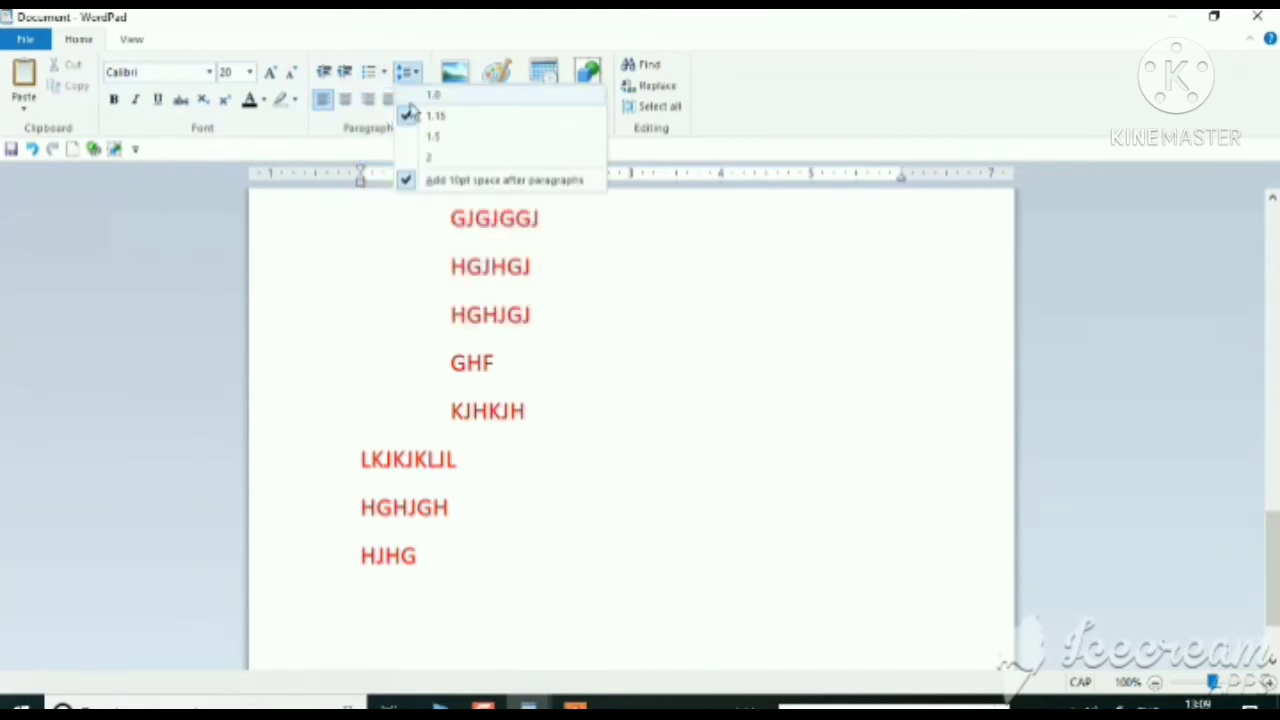
pyautogui.click(385, 74)
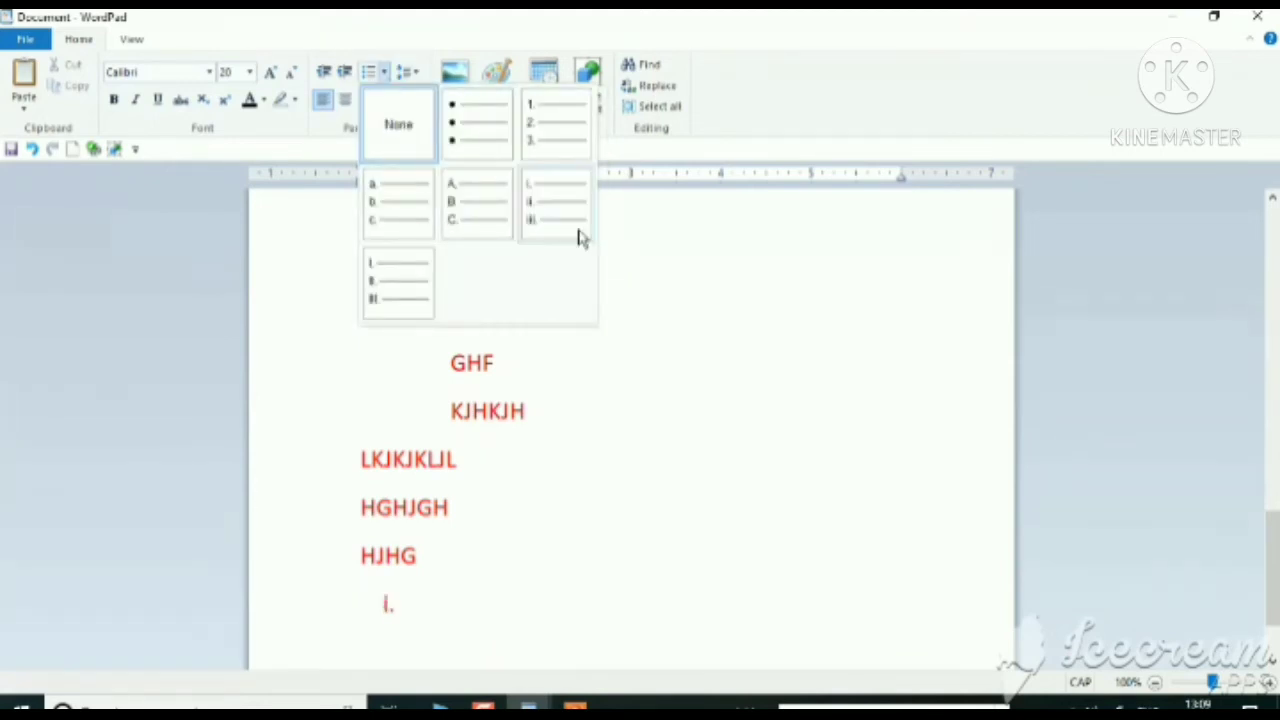
pyautogui.click(424, 420)
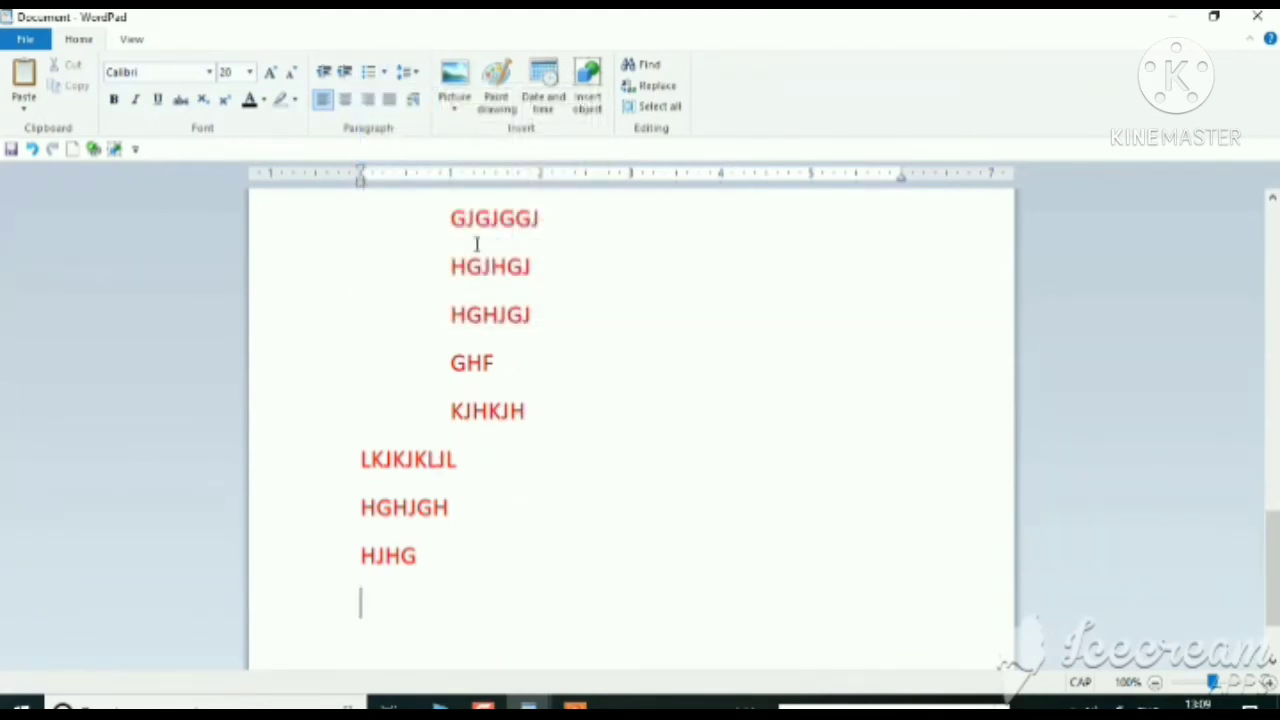
# Format the five indented lines from GJGJGGJ to KJHKJH as a lowercase-lettered list (a, b, c).
pyautogui.moveTo(450, 214); pyautogui.dragTo(535, 408)
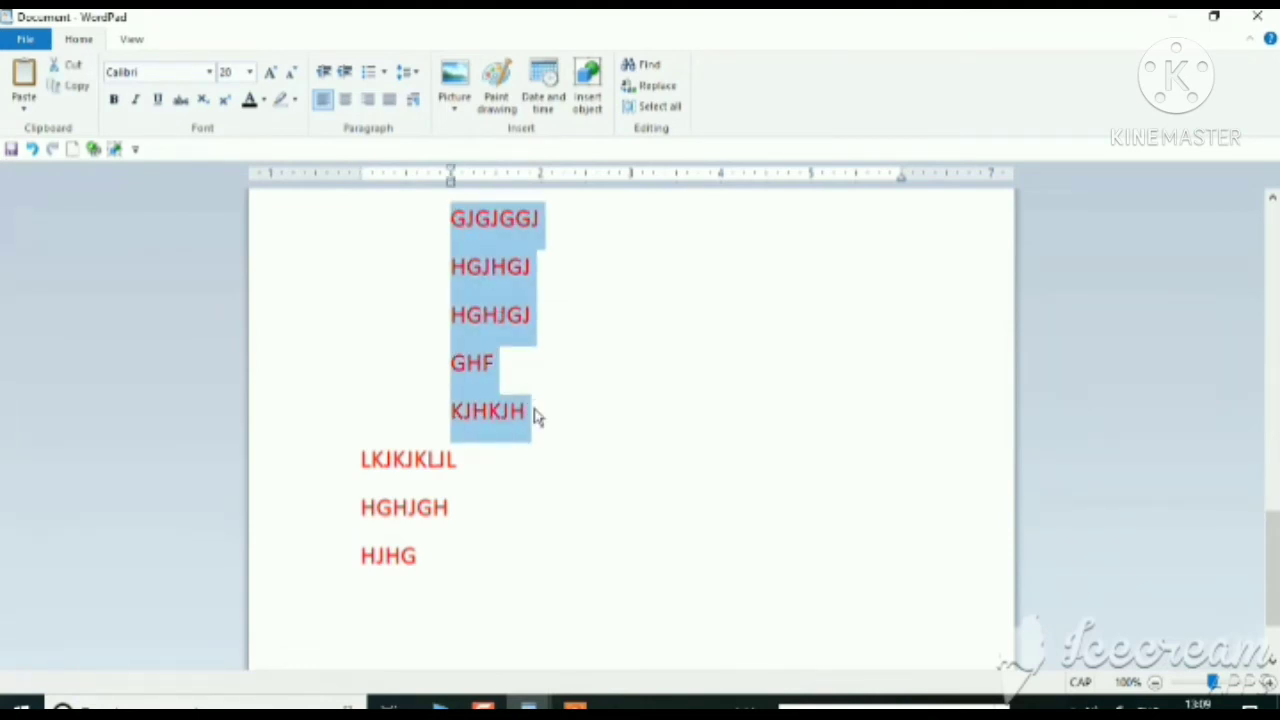
pyautogui.click(386, 82)
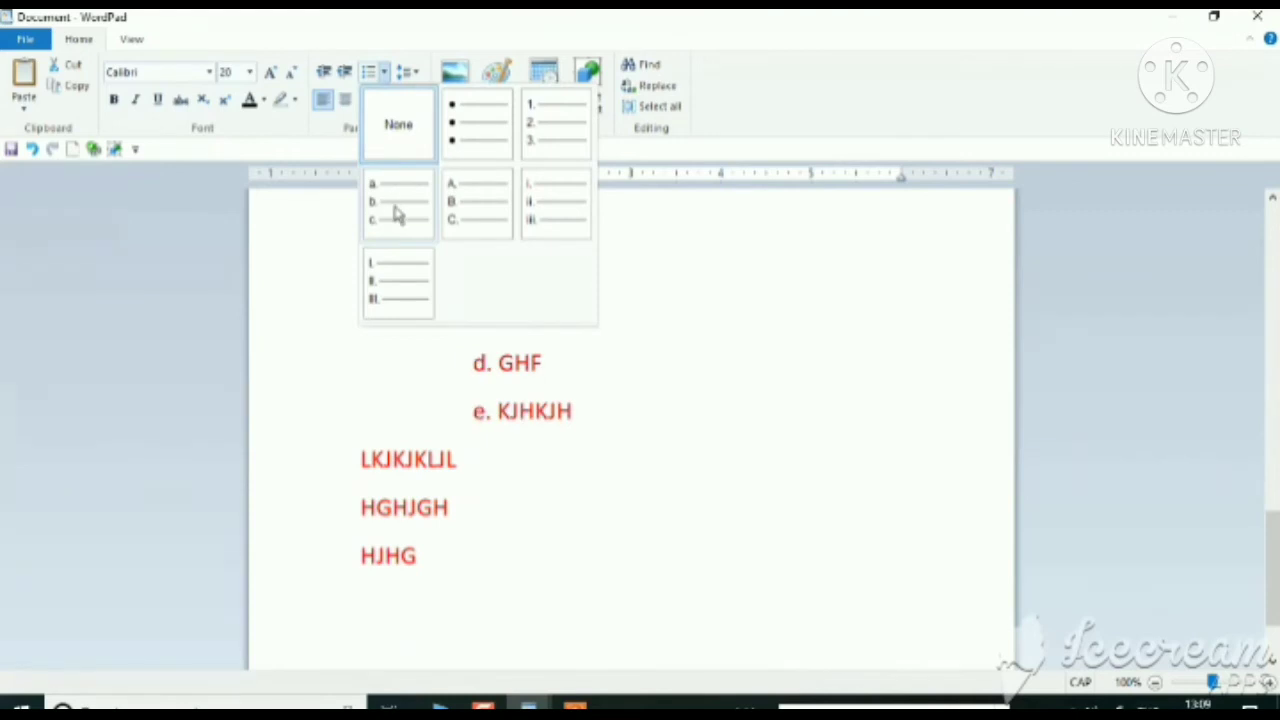
pyautogui.click(397, 213)
# Start an uppercase Roman numeral list on the empty line below HJHG and enter the items GJGJ and KHKLHJK.
pyautogui.click(446, 600)
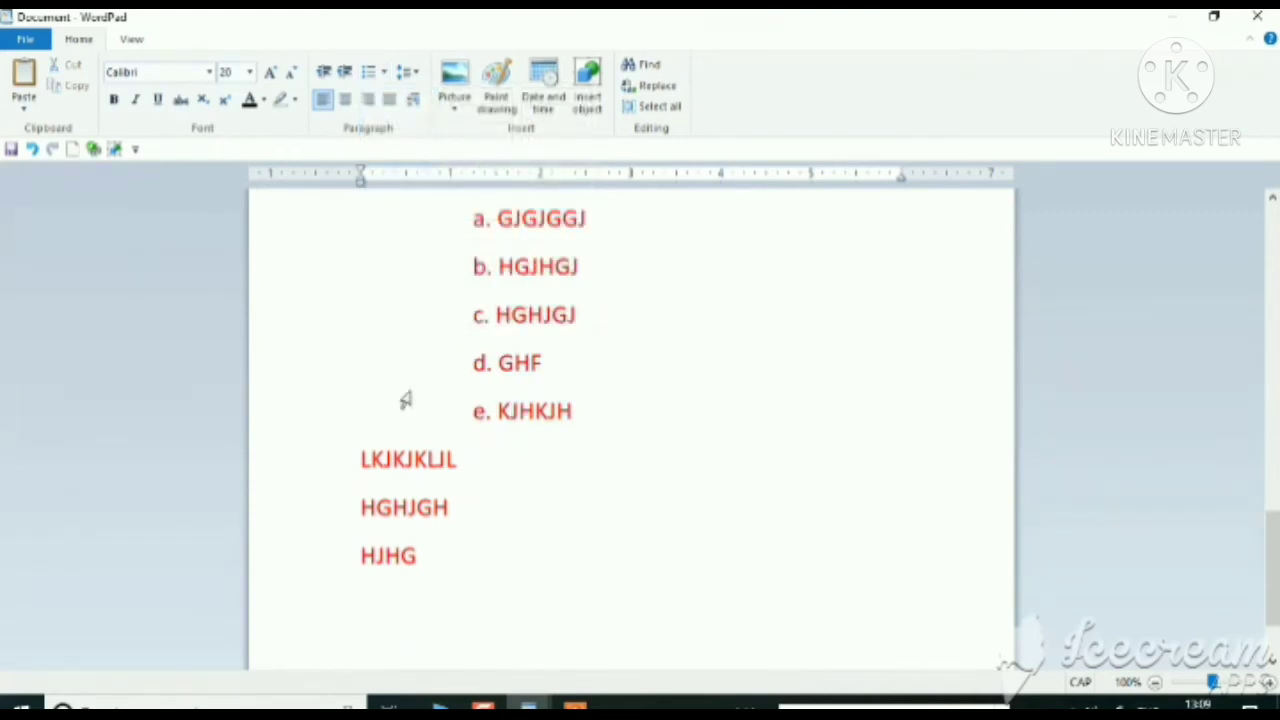
pyautogui.click(366, 80)
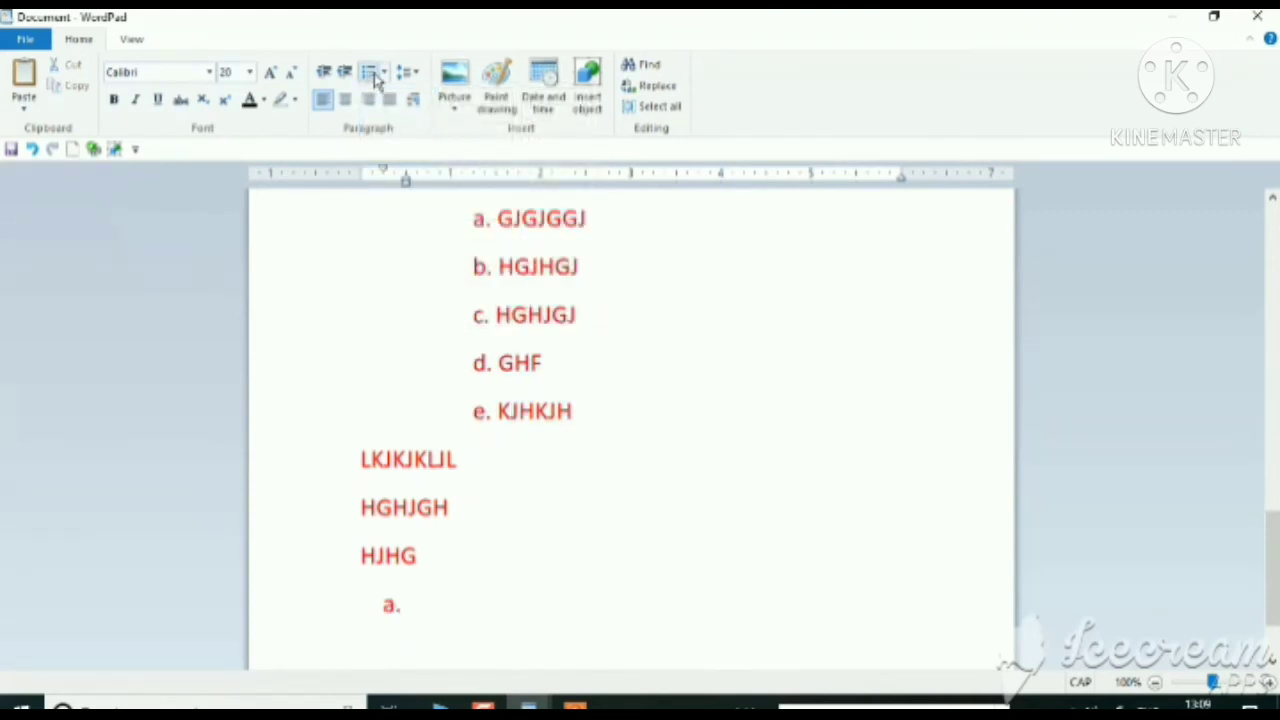
pyautogui.click(384, 74)
pyautogui.click(390, 289)
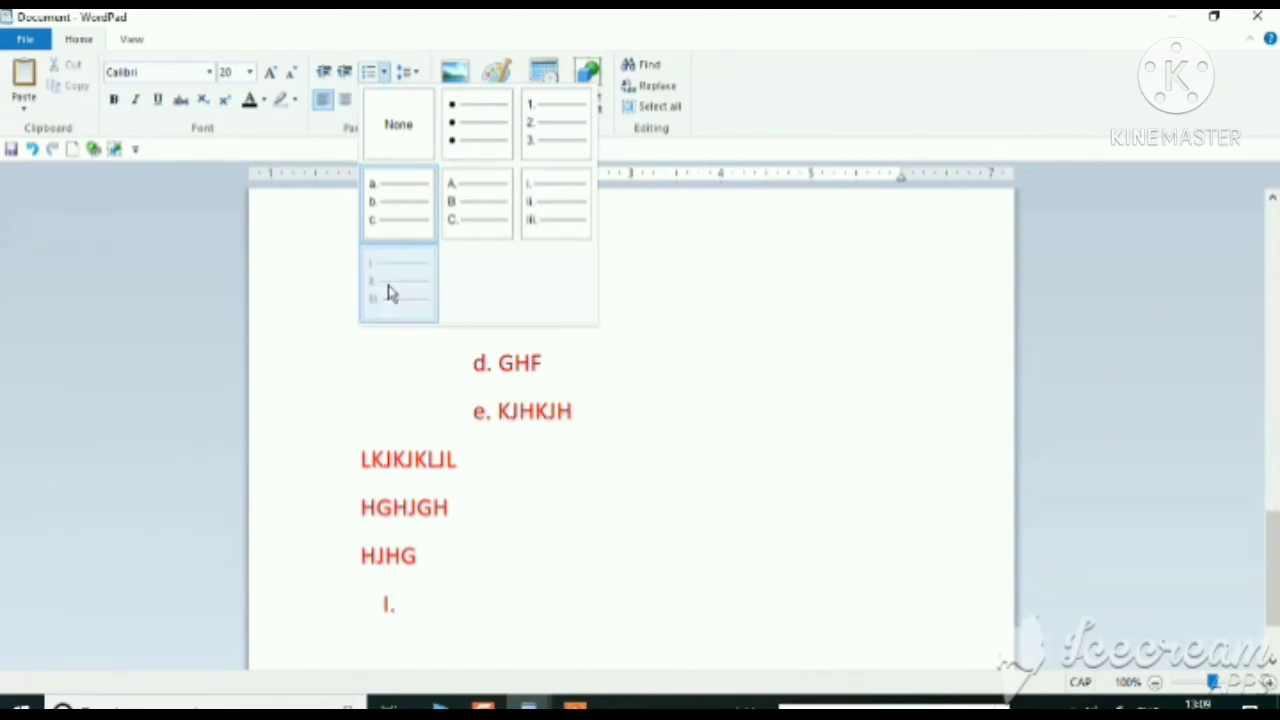
pyautogui.write('GJGJ')
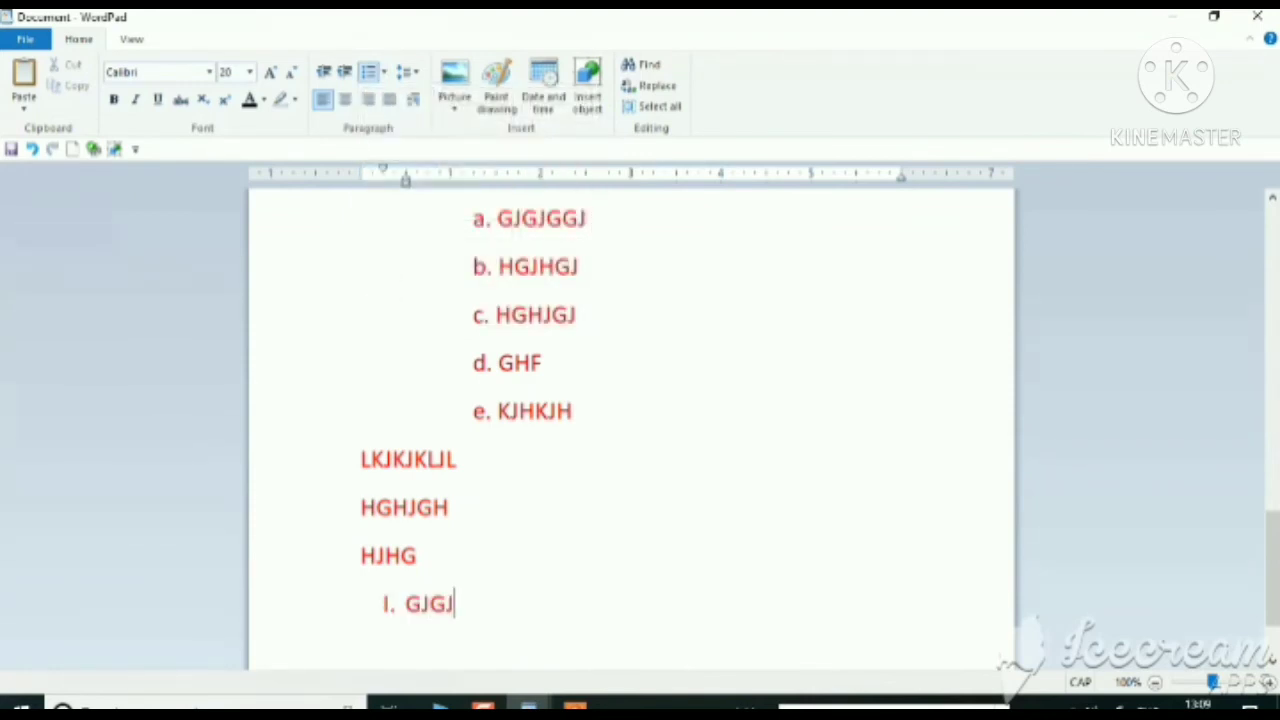
pyautogui.press('Return')
pyautogui.write('KHKLHJK')
pyautogui.press('Return')
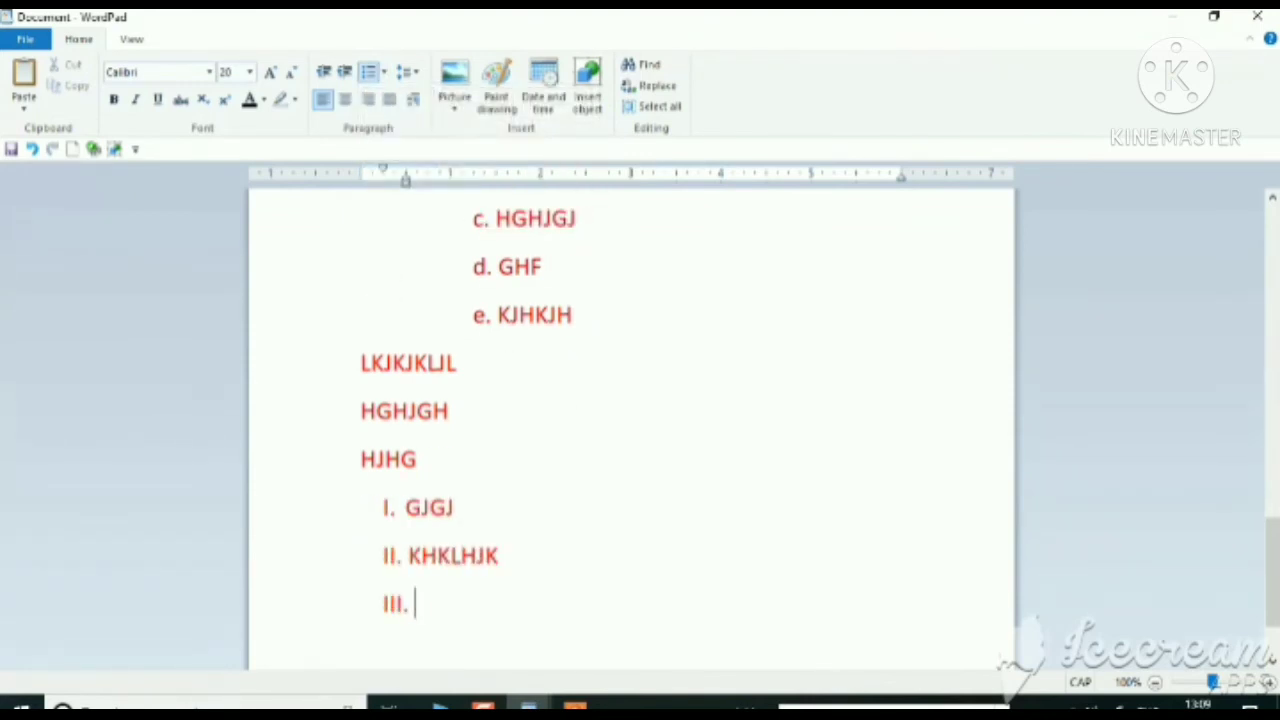
# Add the items JHGKJHKJ, JGJHGHJ, NFHHGJ and JHGJGJ to the Roman numeral list.
pyautogui.write('JHGKJHKJ')
pyautogui.press('Return')
pyautogui.write('JGJHGHJ')
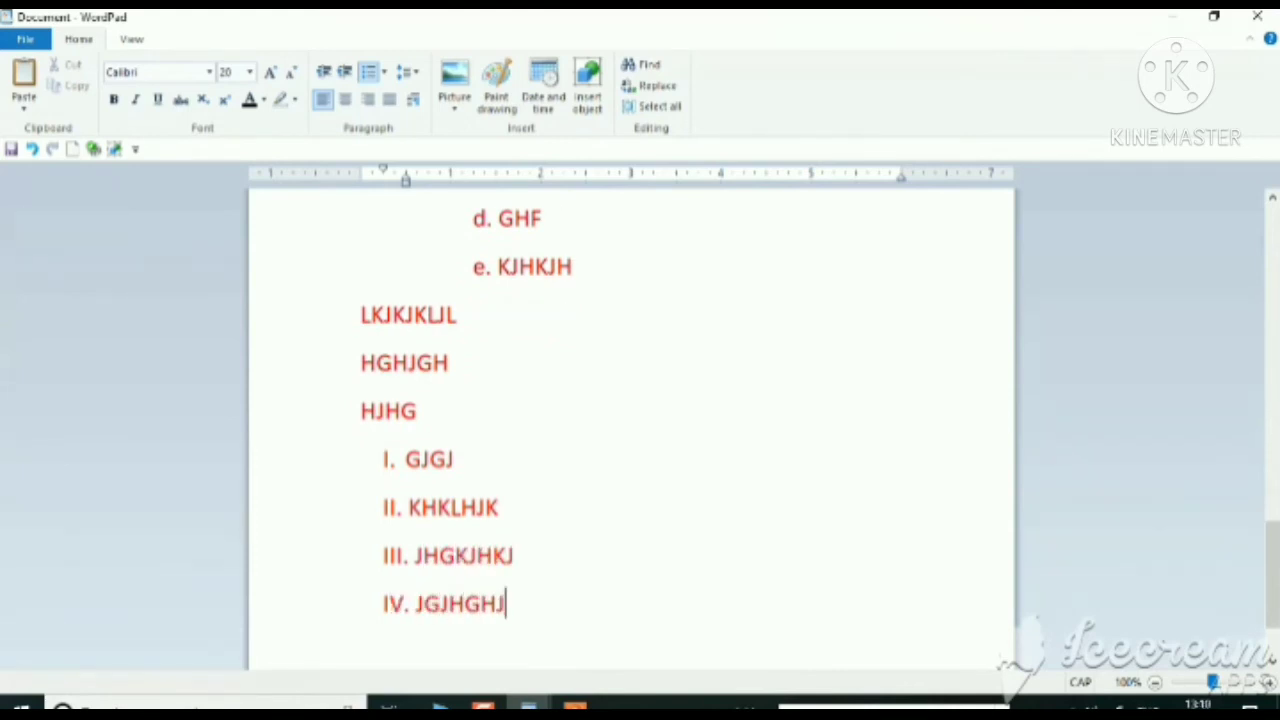
pyautogui.press('Return')
pyautogui.write('NFHHGJ')
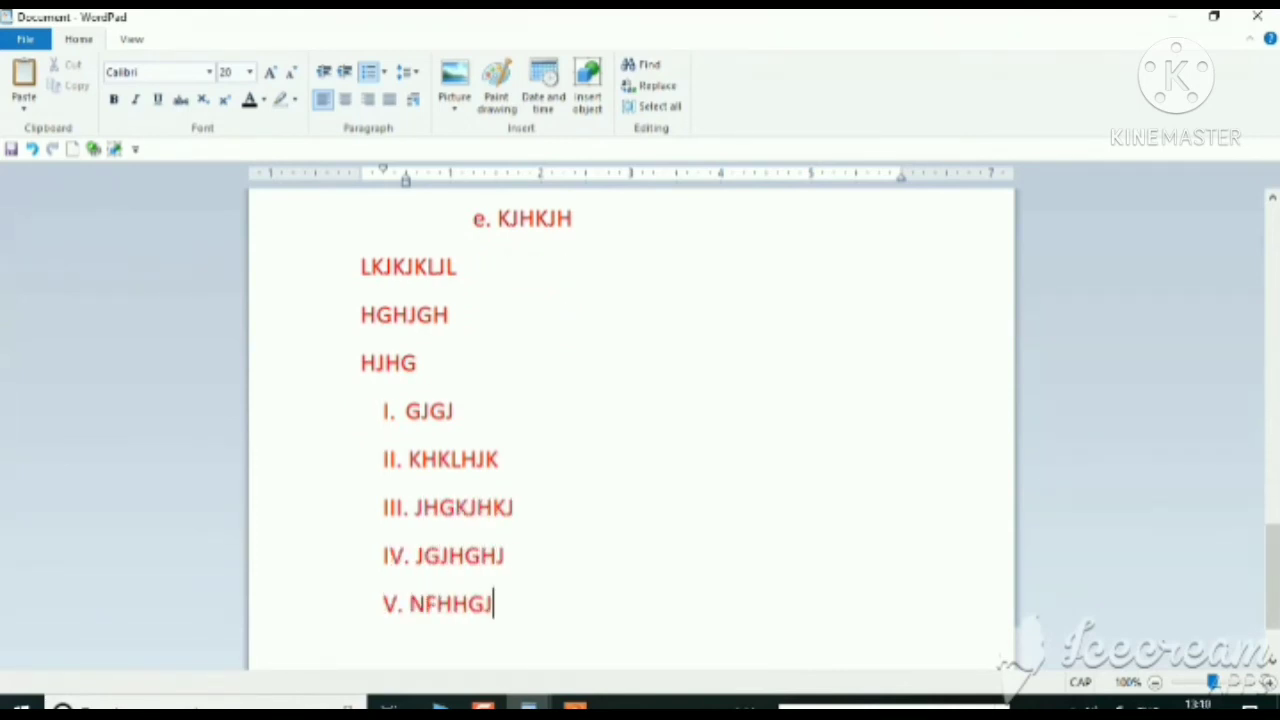
pyautogui.press('Return')
pyautogui.write('JHGJGJ')
pyautogui.press('Return')
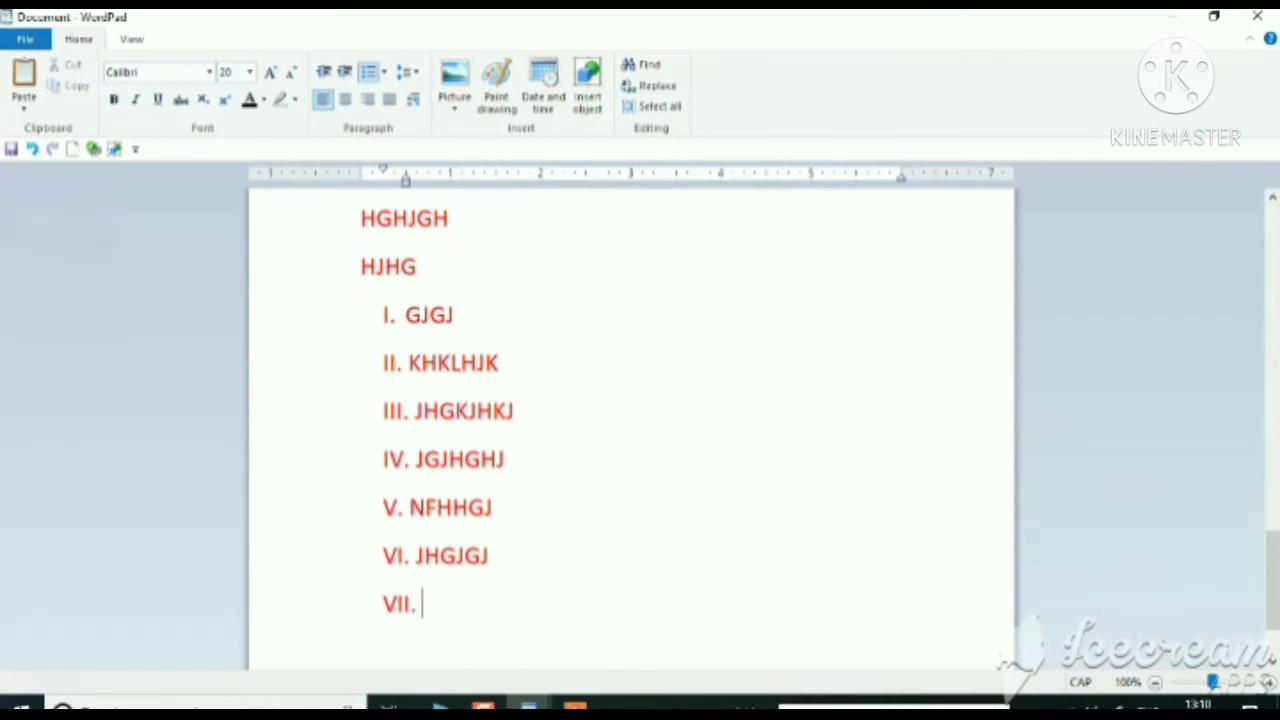
# Continue the Roman numeral list with the items GG, JGJGH and GUGU.
pyautogui.write('GG')
pyautogui.press('Return')
pyautogui.write('JGJGH')
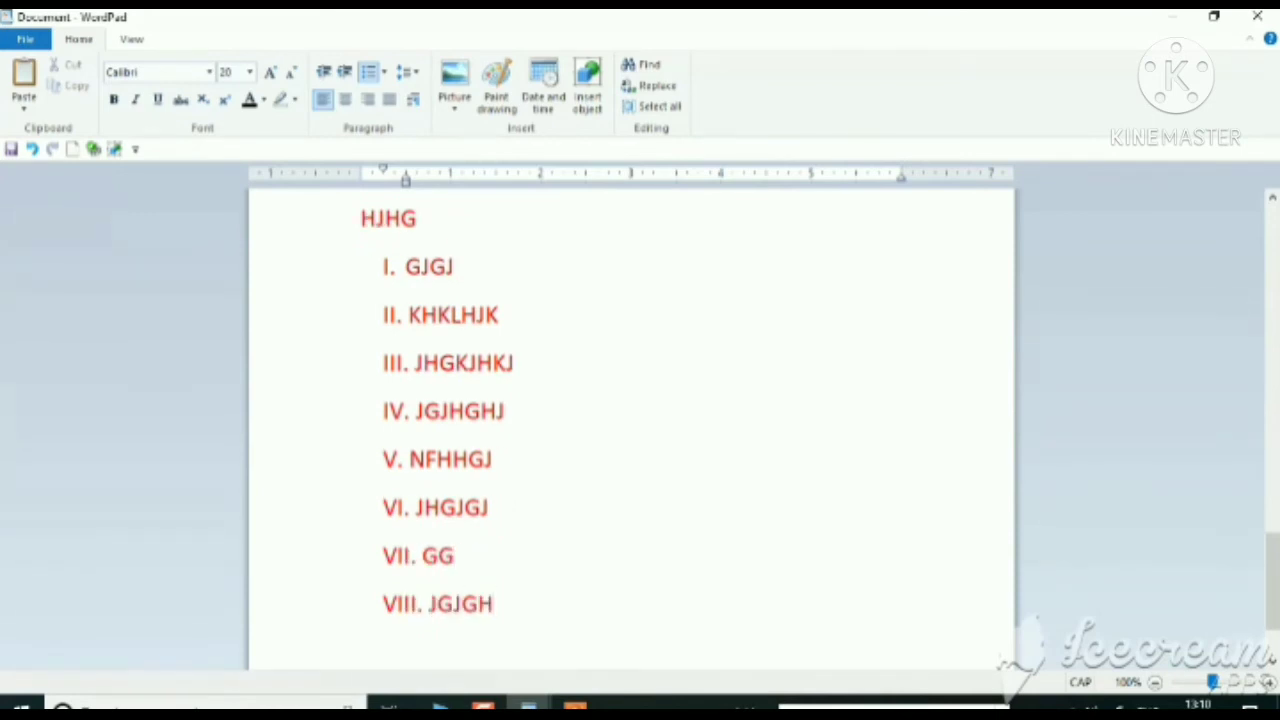
pyautogui.press('Return')
pyautogui.write('GUGU')
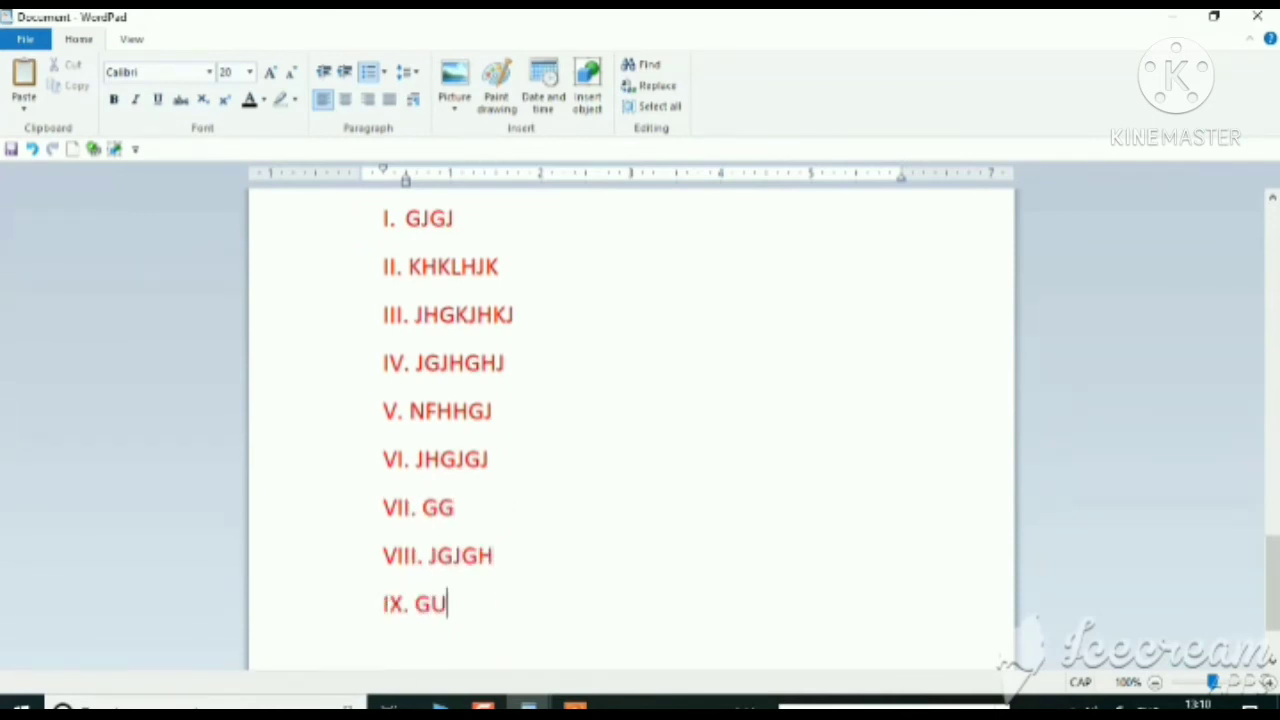
pyautogui.press('Return')
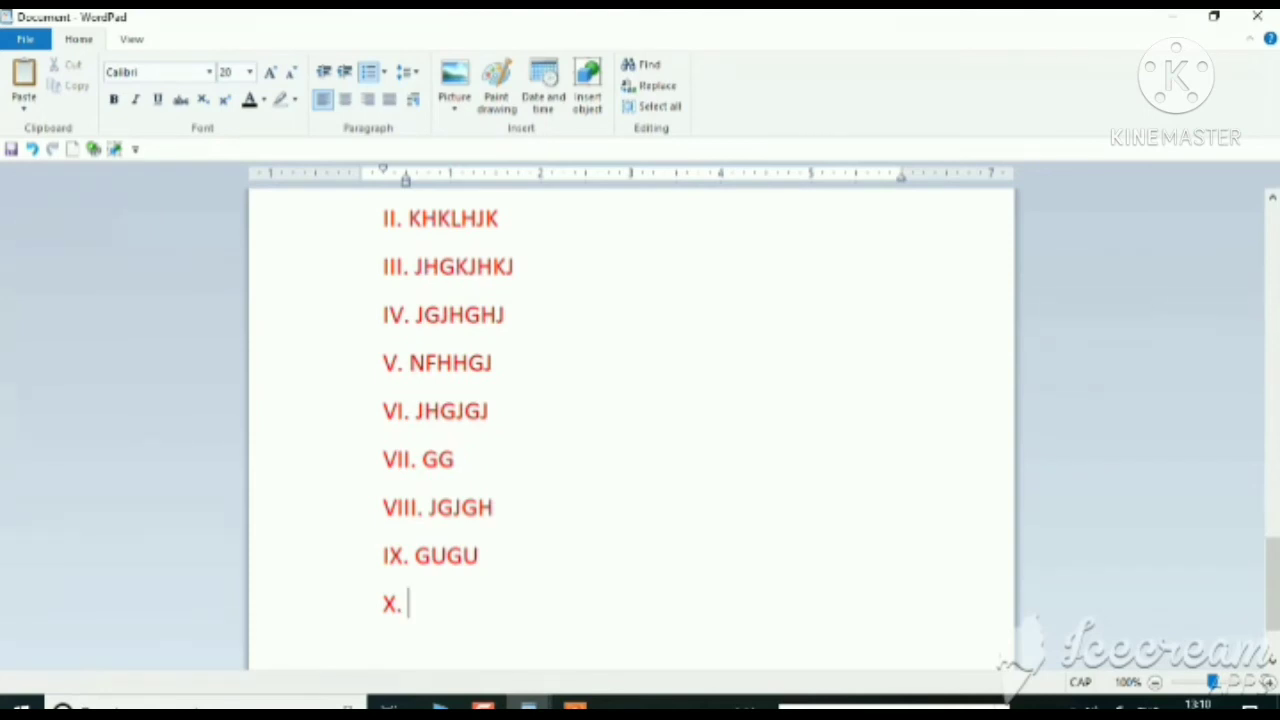
# End the numbered list after GUGU and enter JHGJHGJH and JHJKHKJ as plain lines at the margin.
pyautogui.press('Return')
pyautogui.press('Return')
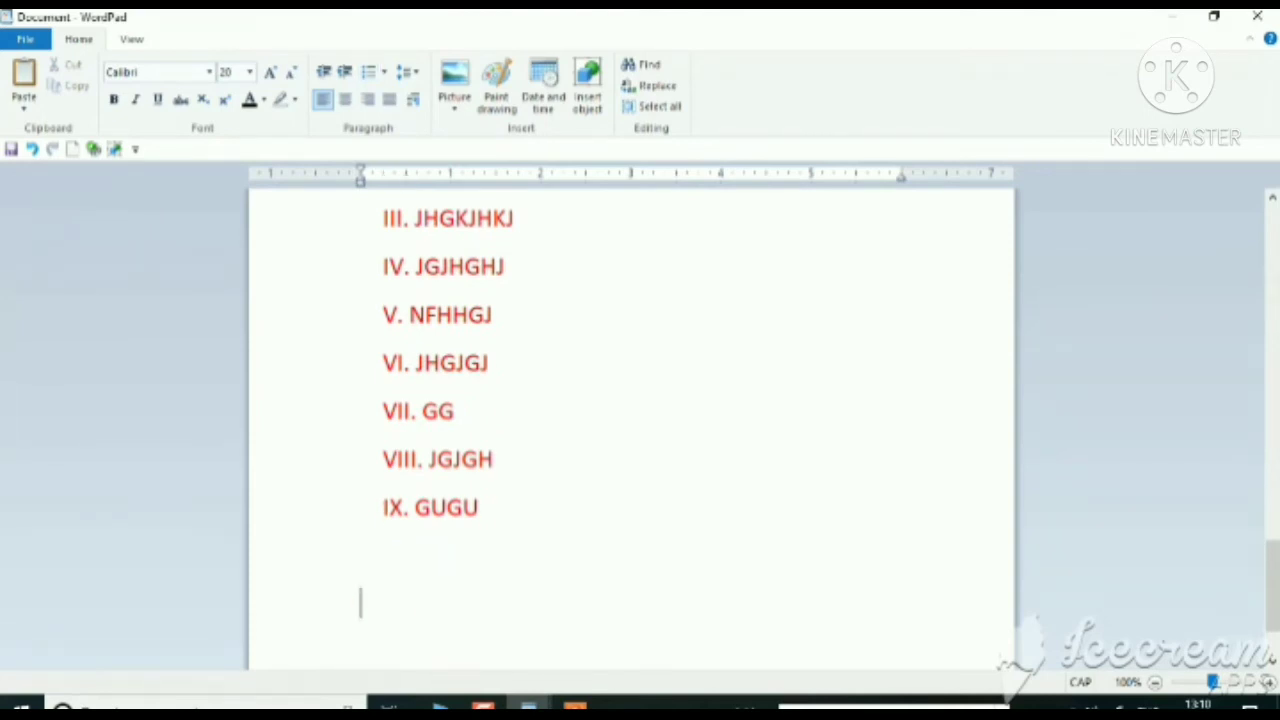
pyautogui.press('BackSpace')
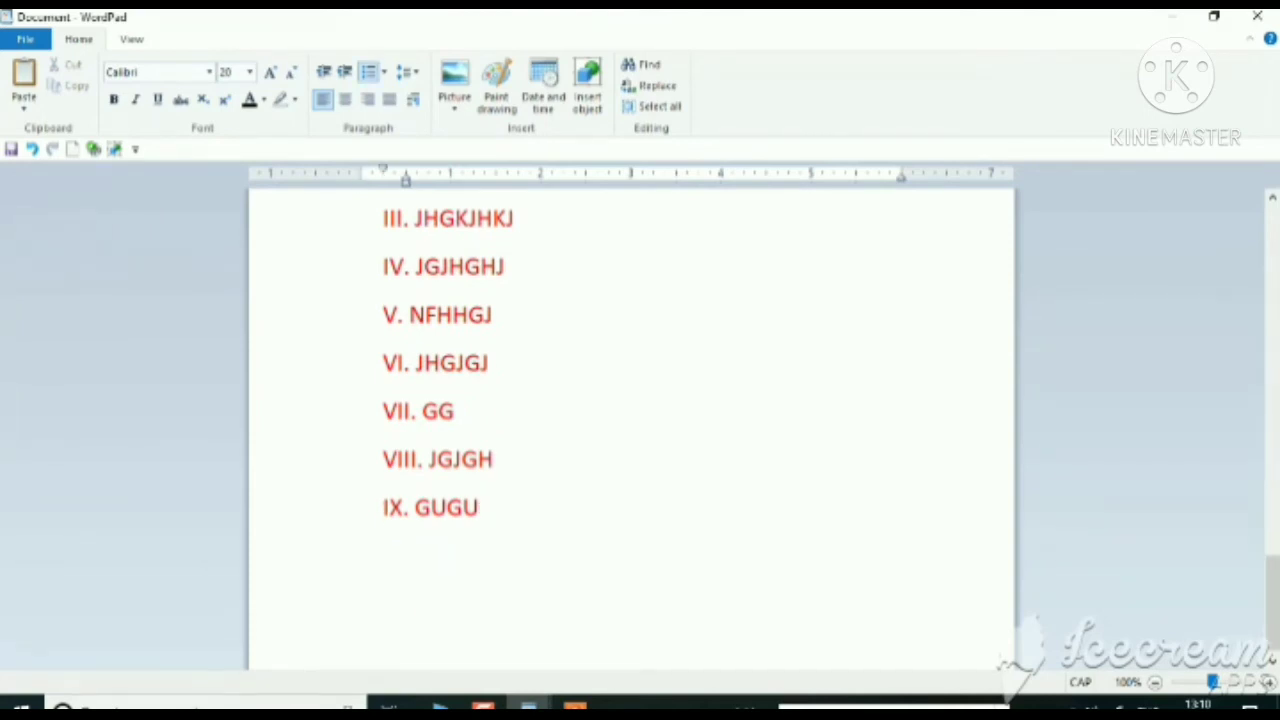
pyautogui.press('Return')
pyautogui.press('Return')
pyautogui.write('JHGJHGJH')
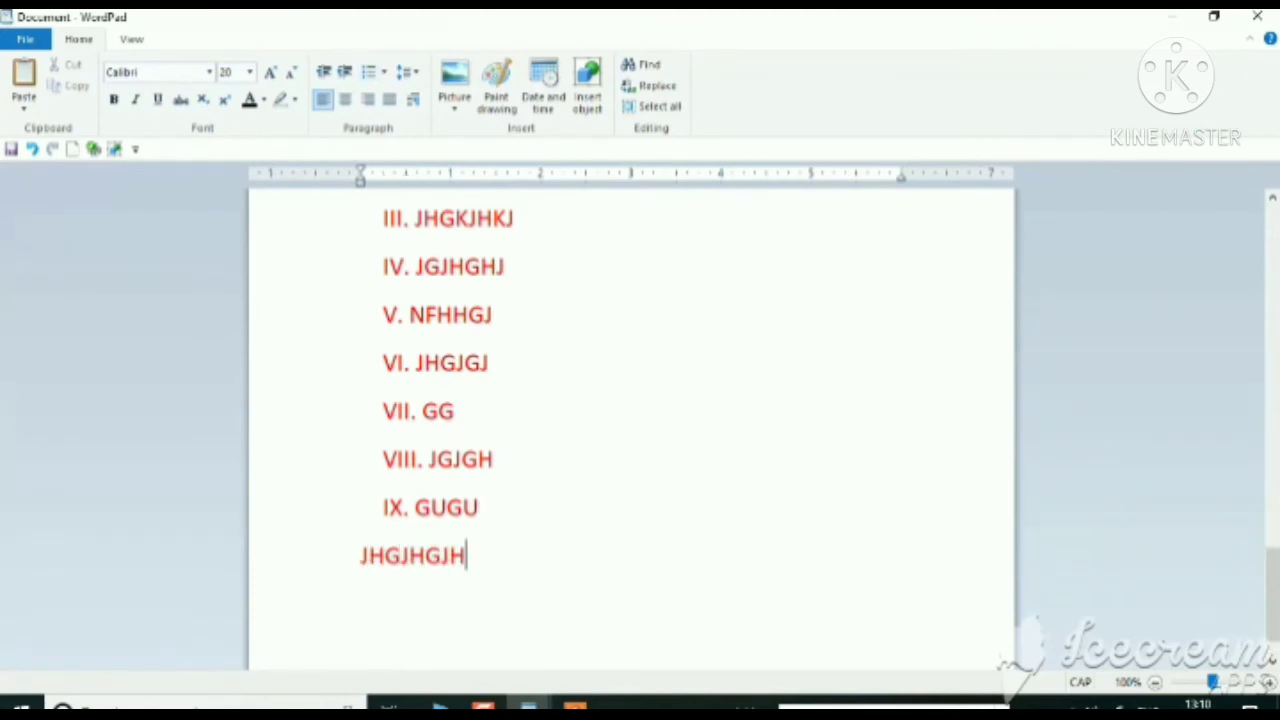
pyautogui.press('Return')
pyautogui.write('JHJKHKJ')
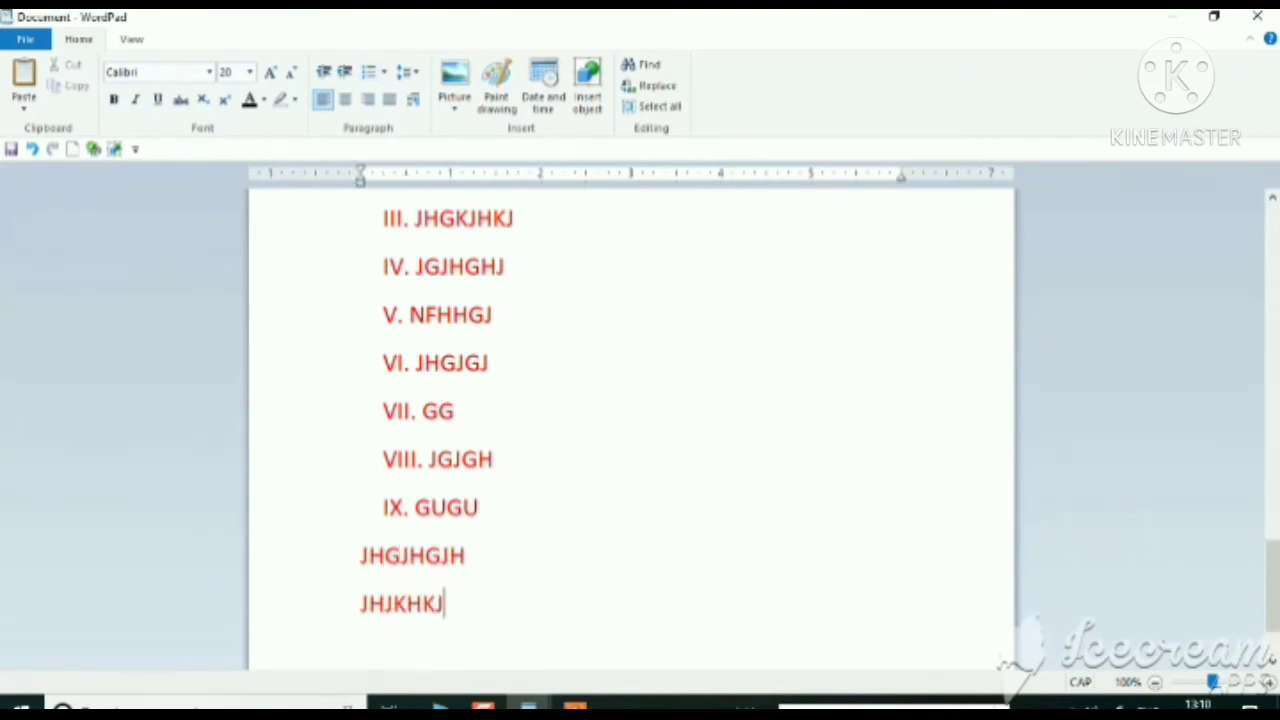
pyautogui.press('Return')
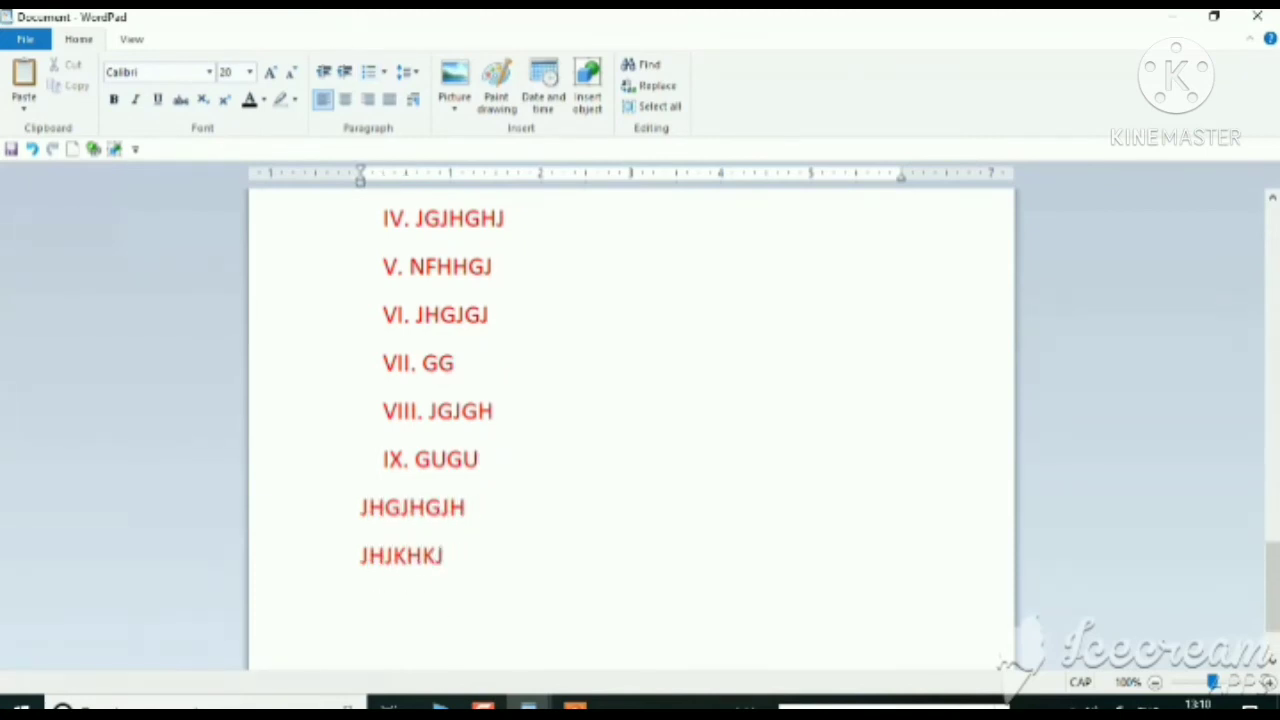
# Set the line spacing of the lines from JGJHGHJ to JHGJHGJH to 1.0.
pyautogui.click(413, 76)
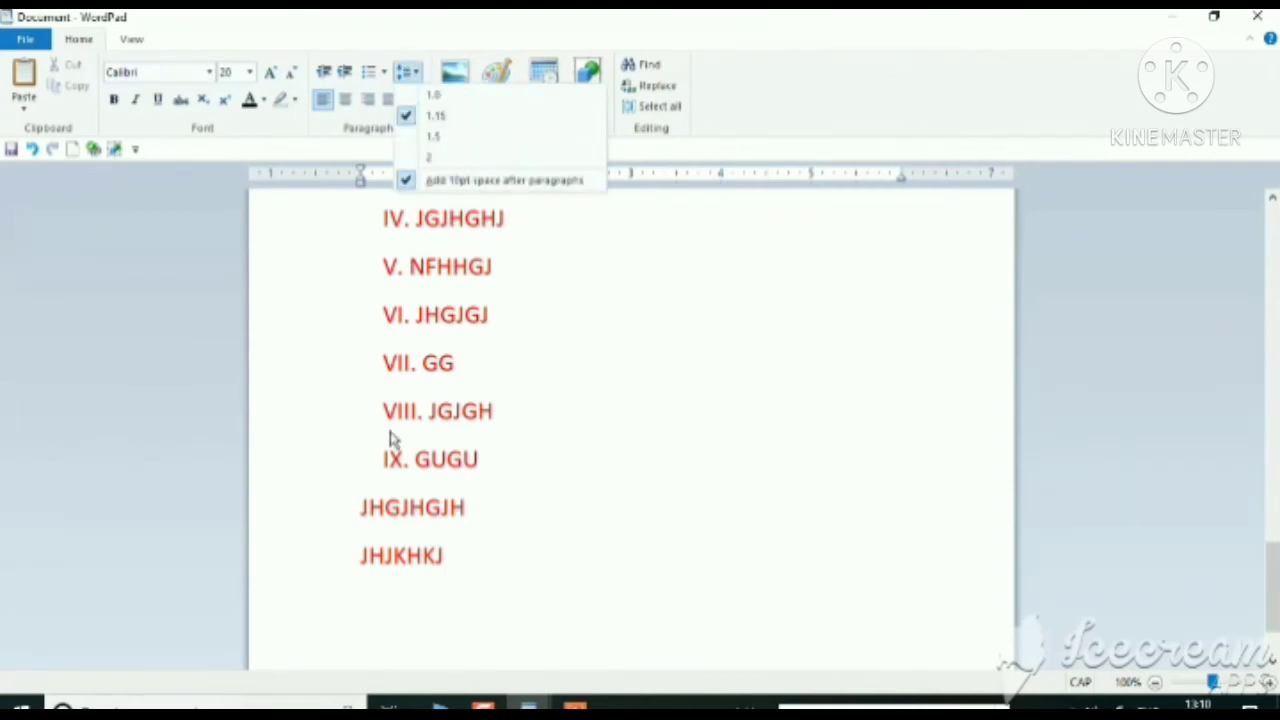
pyautogui.click(445, 302)
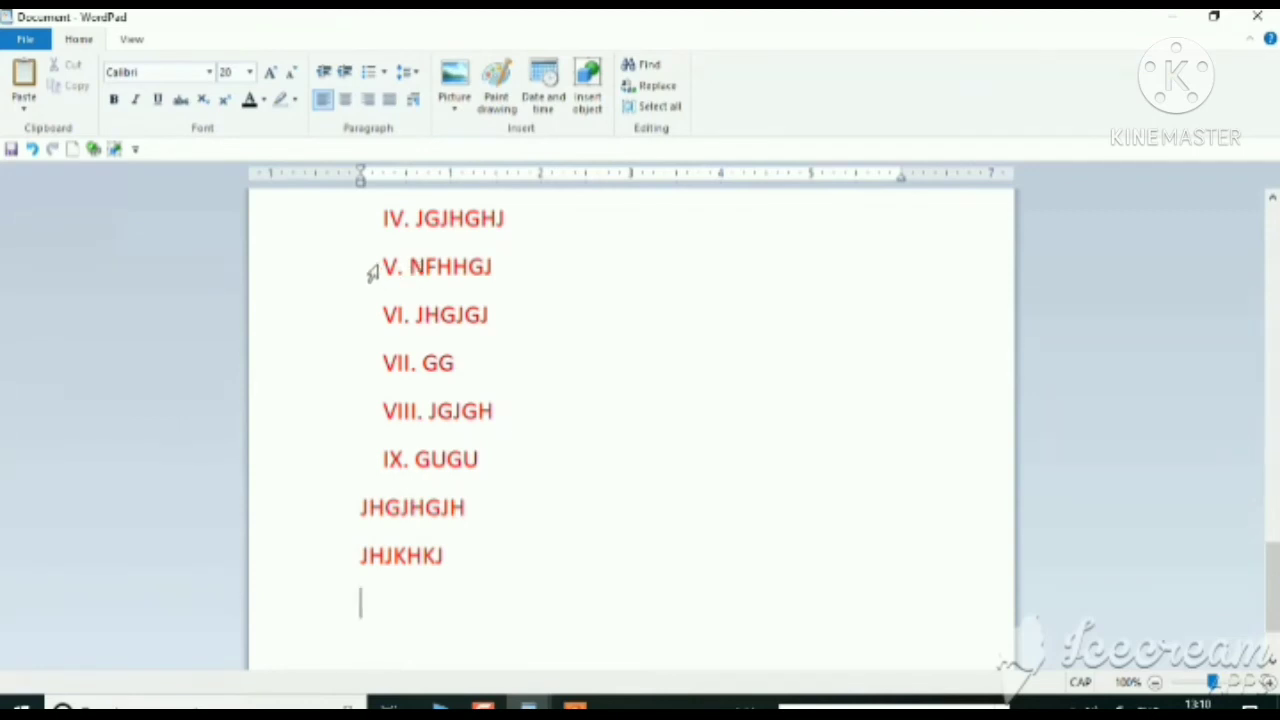
pyautogui.moveTo(372, 271); pyautogui.dragTo(473, 334)
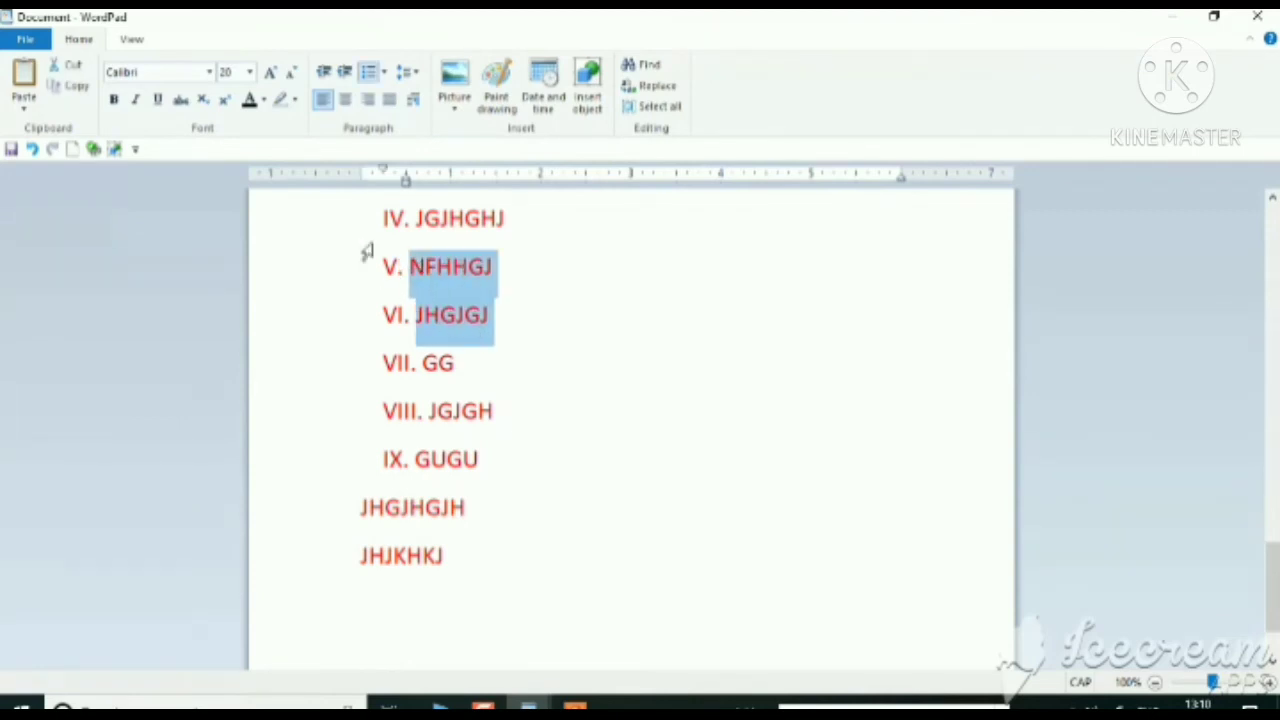
pyautogui.moveTo(370, 219); pyautogui.dragTo(445, 520)
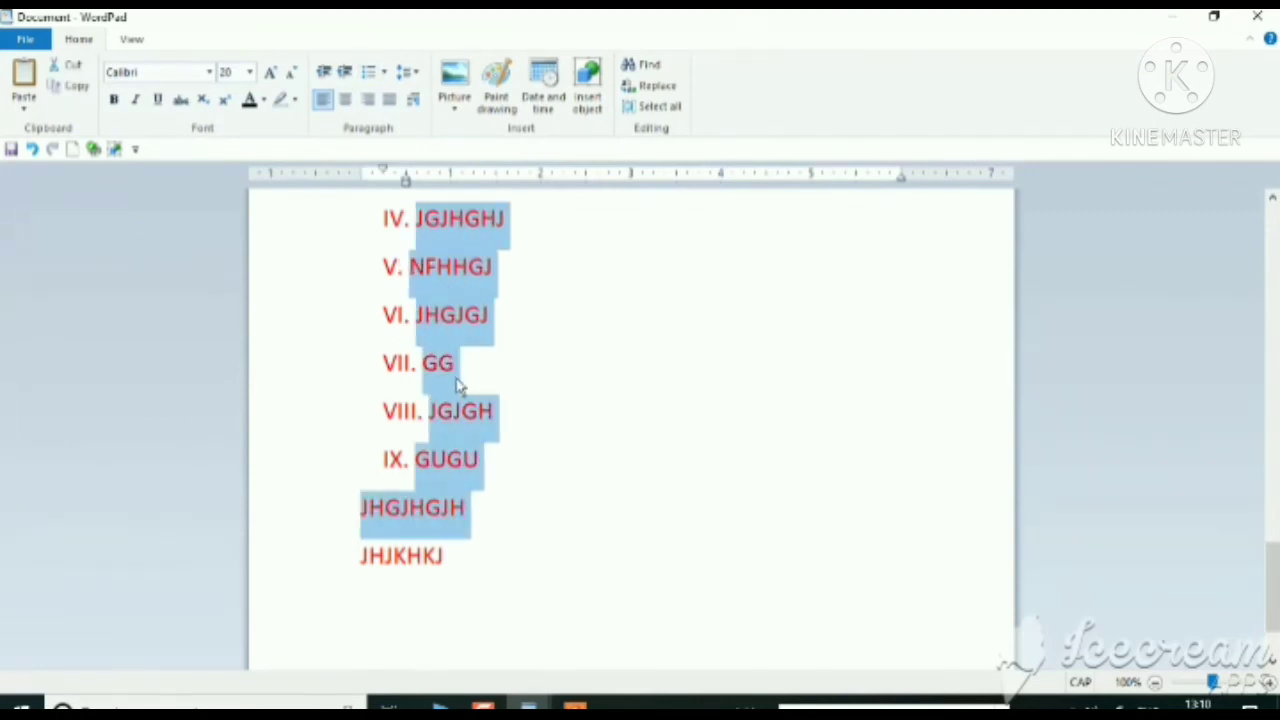
pyautogui.click(420, 76)
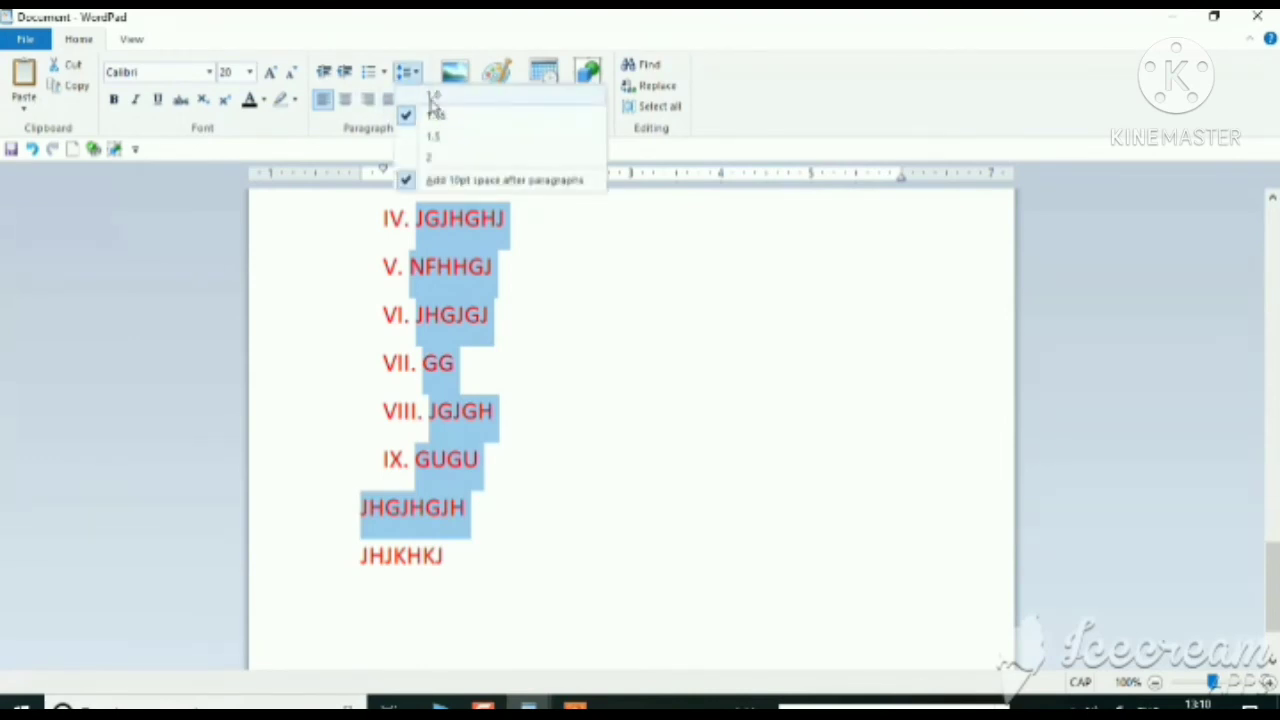
pyautogui.click(432, 100)
# Add the line JHGJHJ below JHJKHKJ and center it.
pyautogui.click(478, 541)
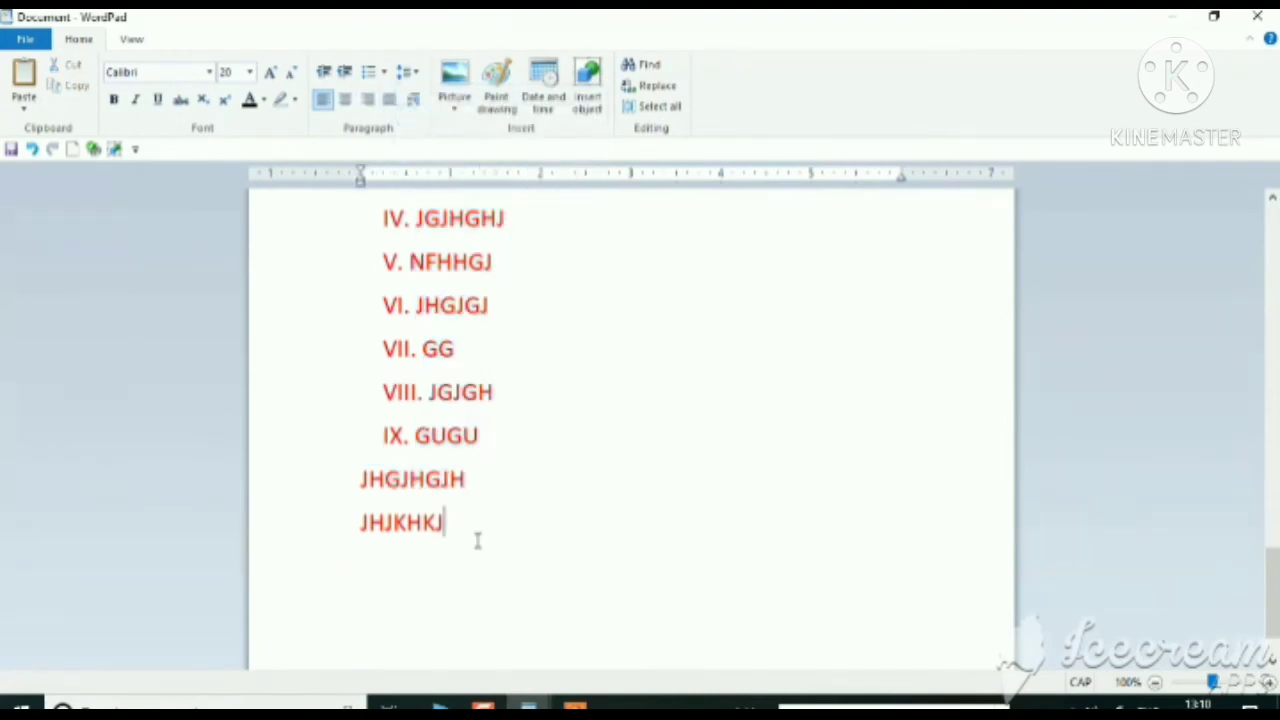
pyautogui.press('Return')
pyautogui.write('JHGJHJ')
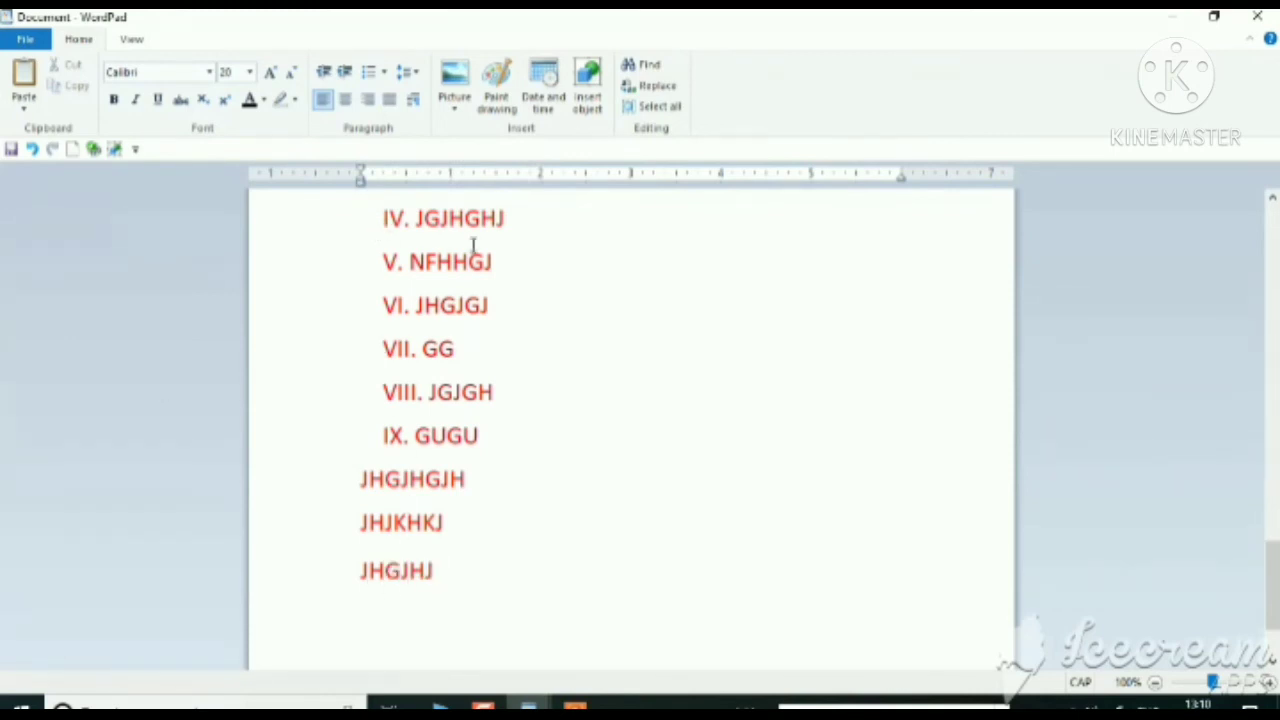
pyautogui.click(349, 106)
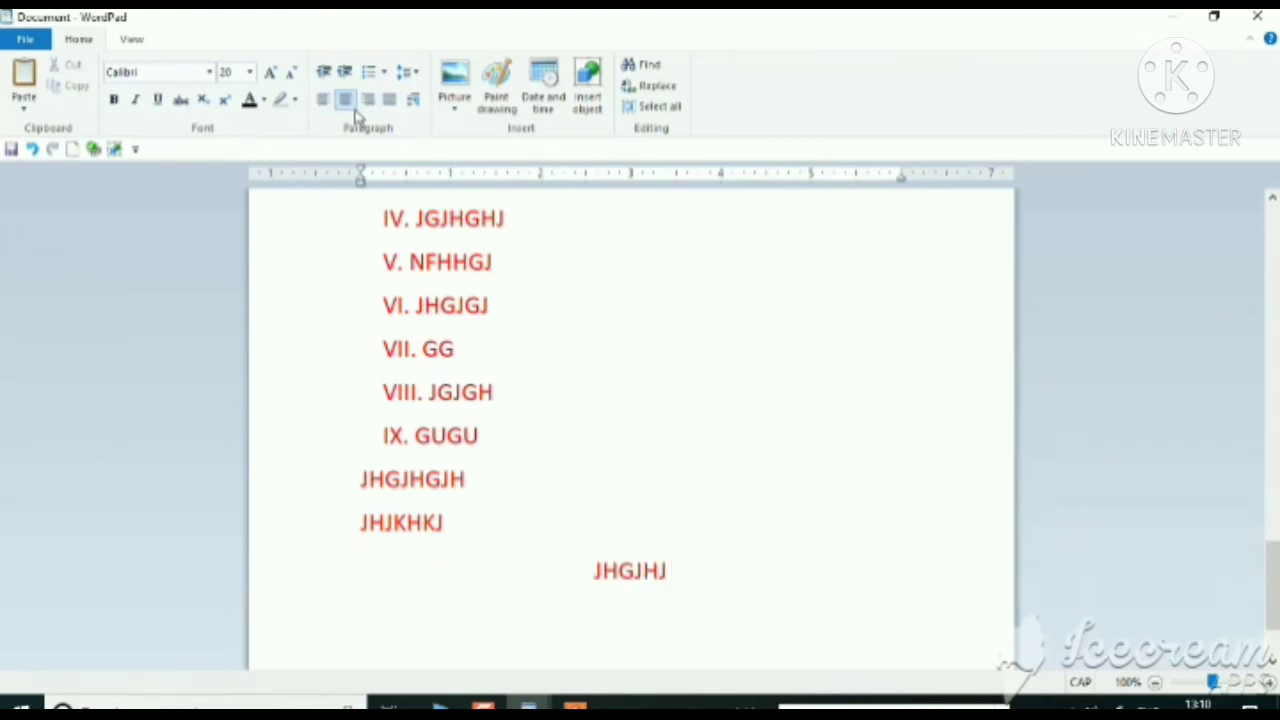
# Append MN to the centered line and add the centered lines JHGJHGJHGJHGJHGJH and UHGUJGUG below it.
pyautogui.write('MN')
pyautogui.press('Return')
pyautogui.write('JHGJH')
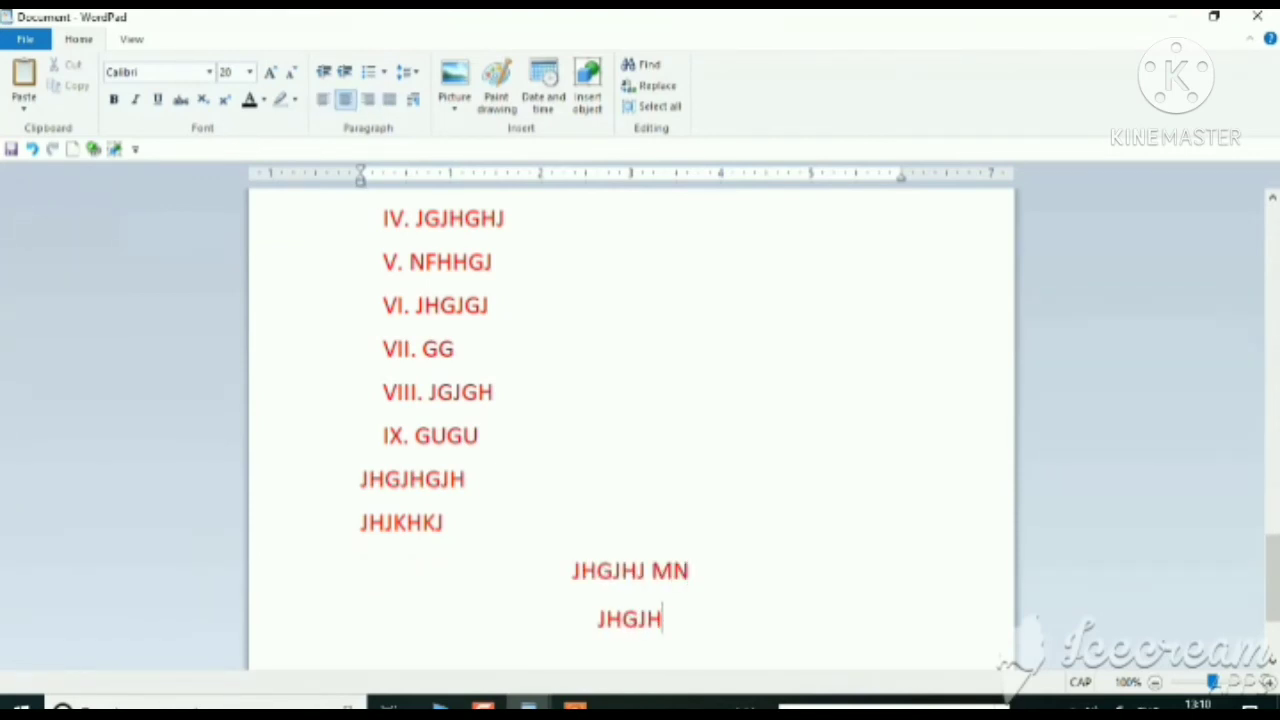
pyautogui.write('GJHGJHGJHGJH')
pyautogui.press('Return')
pyautogui.write('UHGUJGUG')
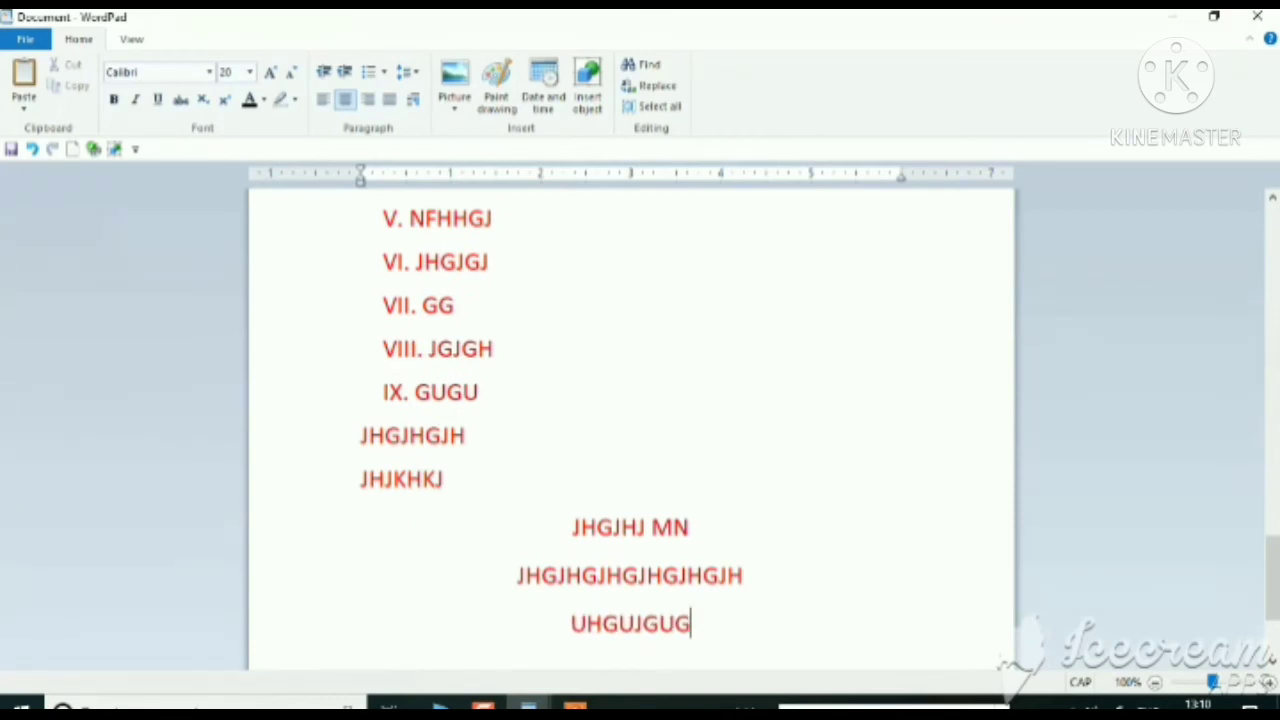
# Close the document without saving its changes.
pyautogui.hotkey('alt', 'F4')
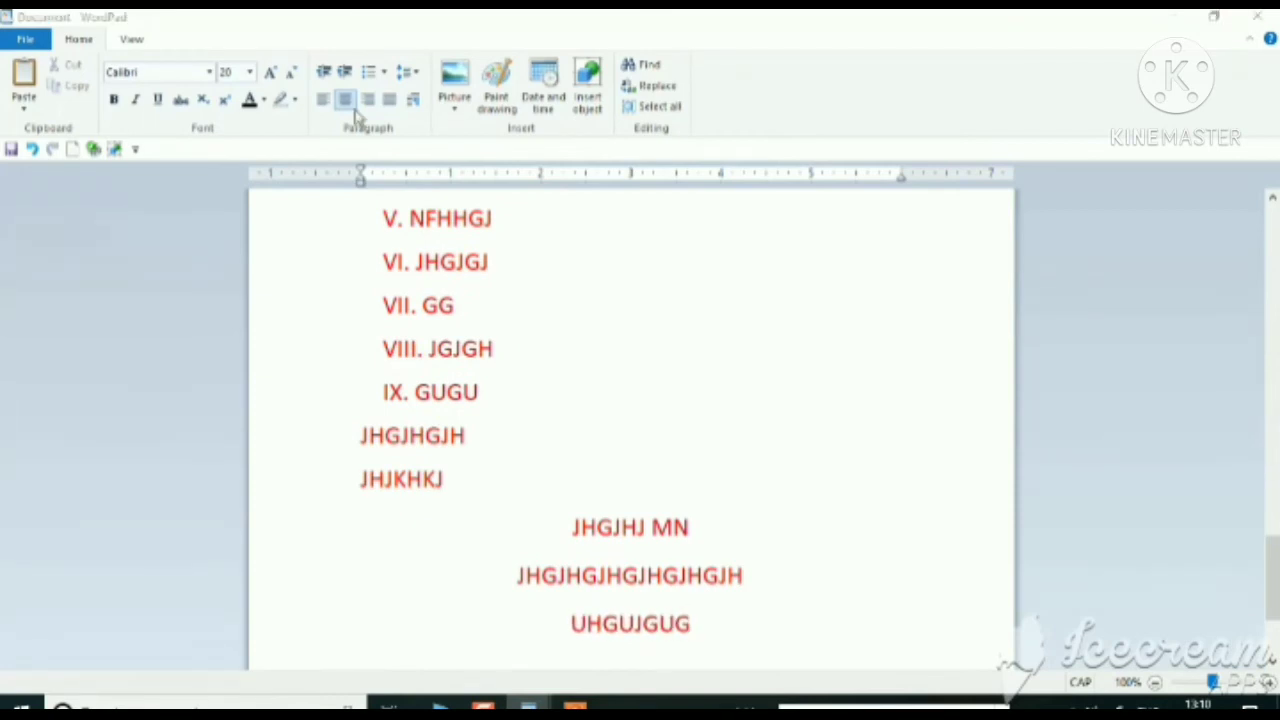
pyautogui.press('Tab')
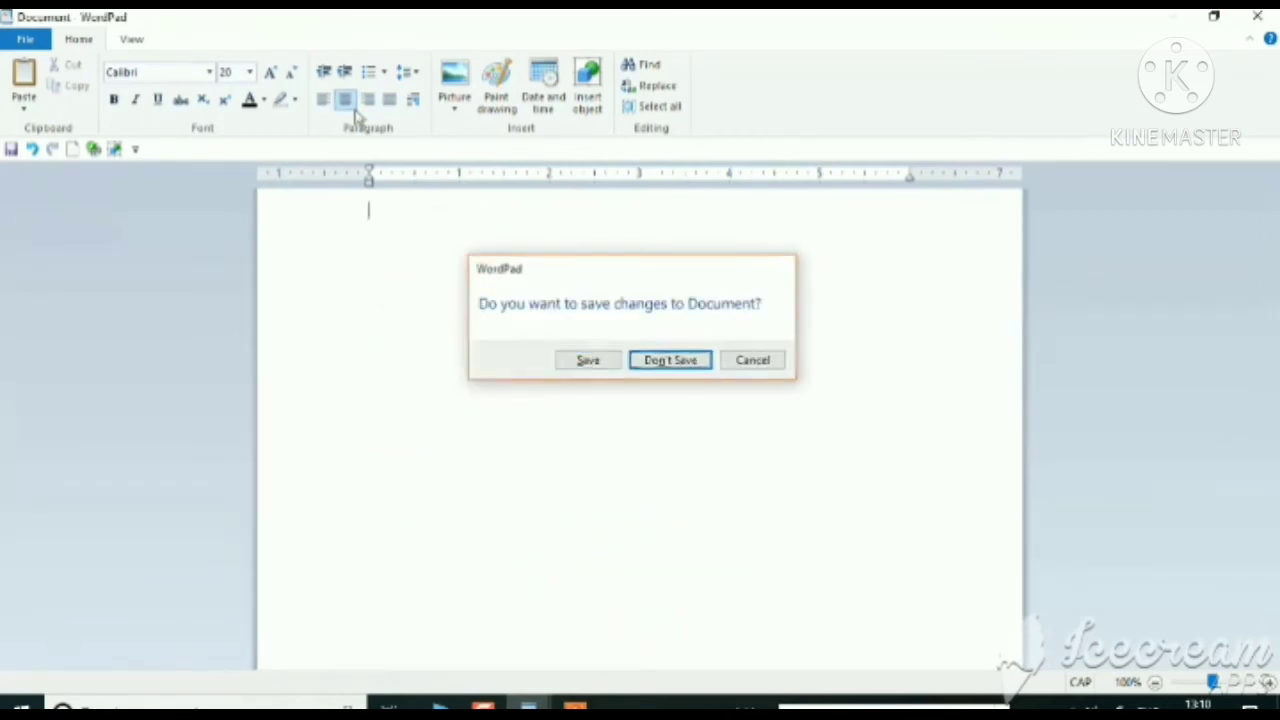
pyautogui.press('Return')
# Enter the title RESUME in the blank document and enlarge it to font size 26.
pyautogui.write('RESUME')
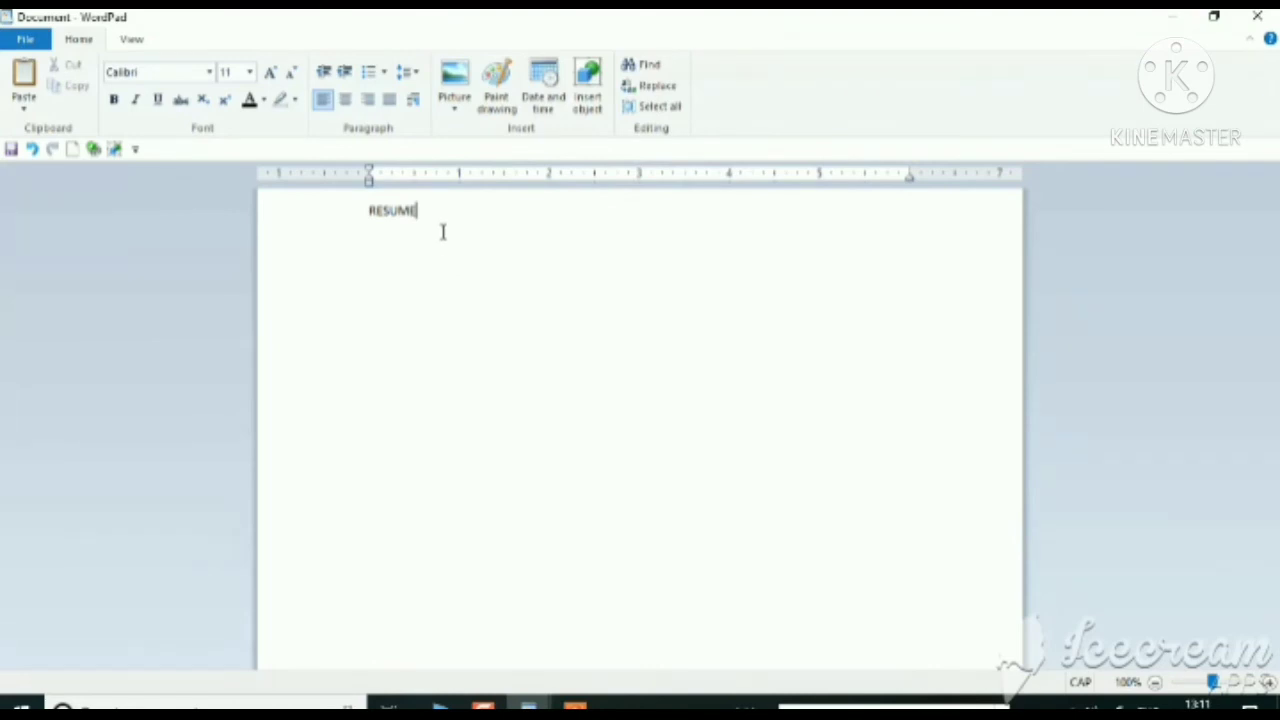
pyautogui.doubleClick(402, 222)
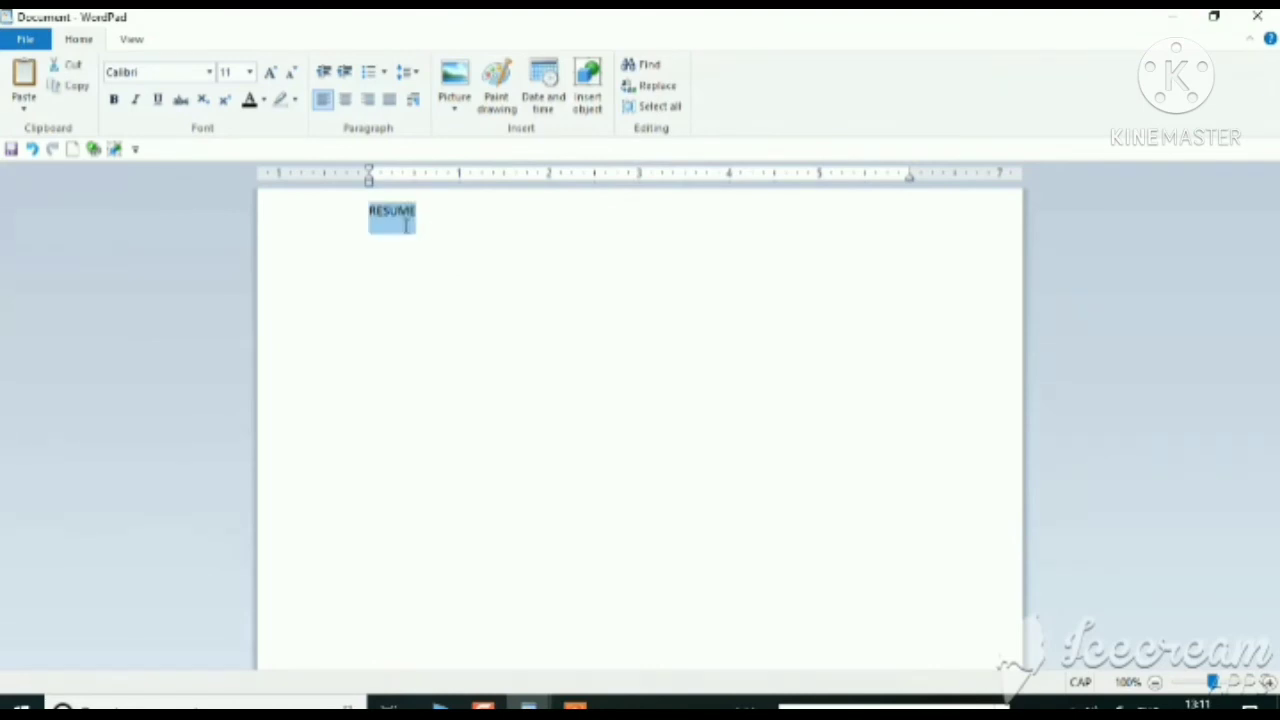
pyautogui.click(270, 73)
pyautogui.click(270, 73)
pyautogui.click(270, 73)
pyautogui.click(270, 73)
pyautogui.click(270, 73)
pyautogui.click(270, 73)
pyautogui.click(270, 73)
pyautogui.click(270, 73)
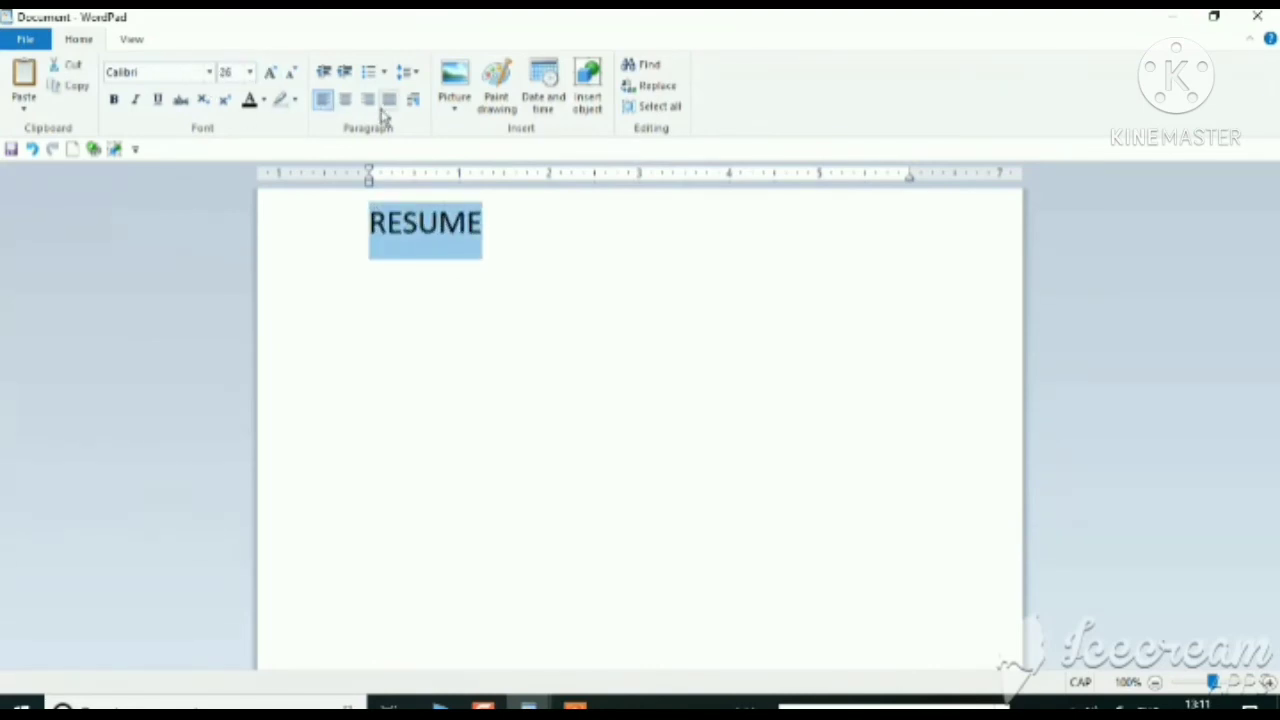
# Demonstrate center, right and left alignment on the RESUME title, finishing with justified alignment.
pyautogui.click(347, 101)
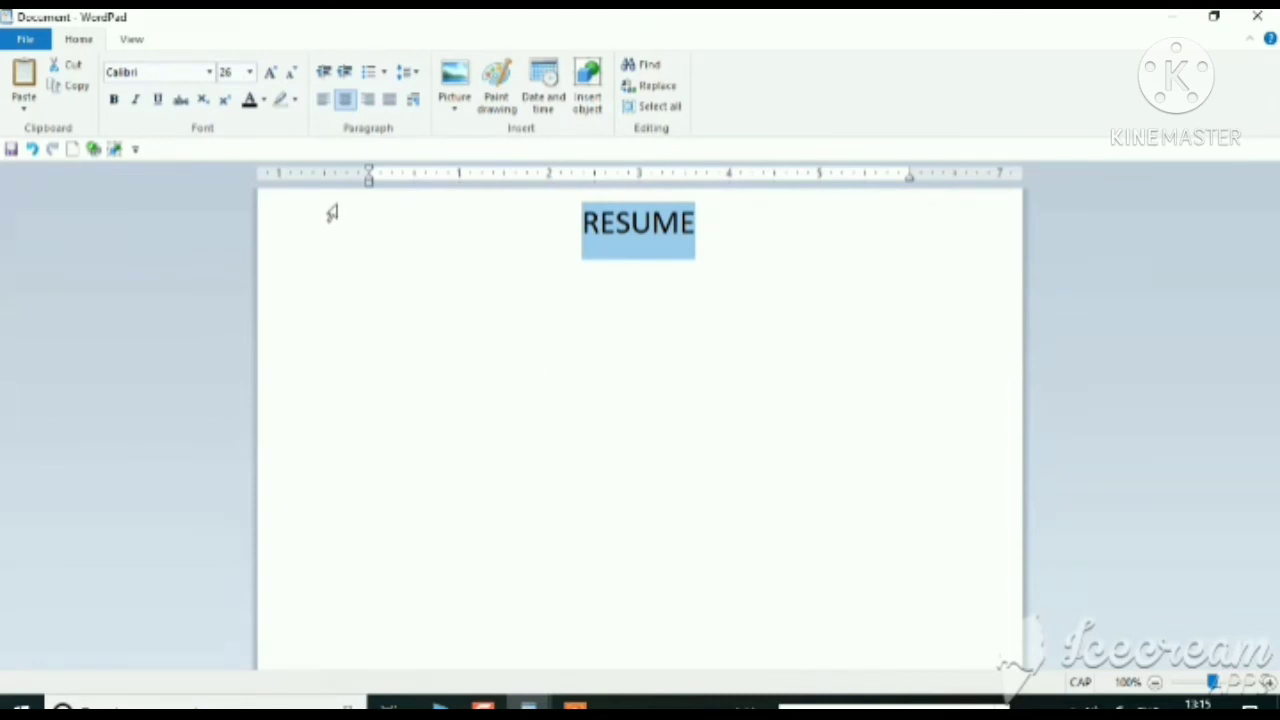
pyautogui.click(368, 104)
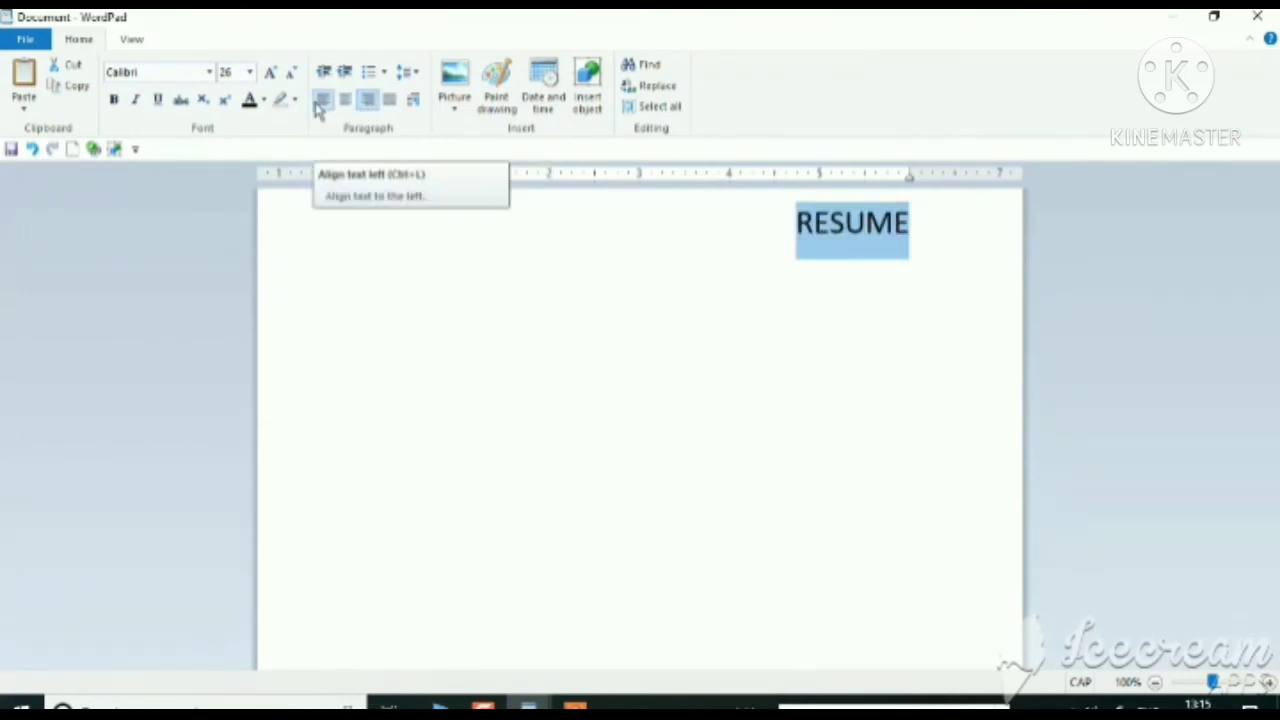
pyautogui.click(320, 104)
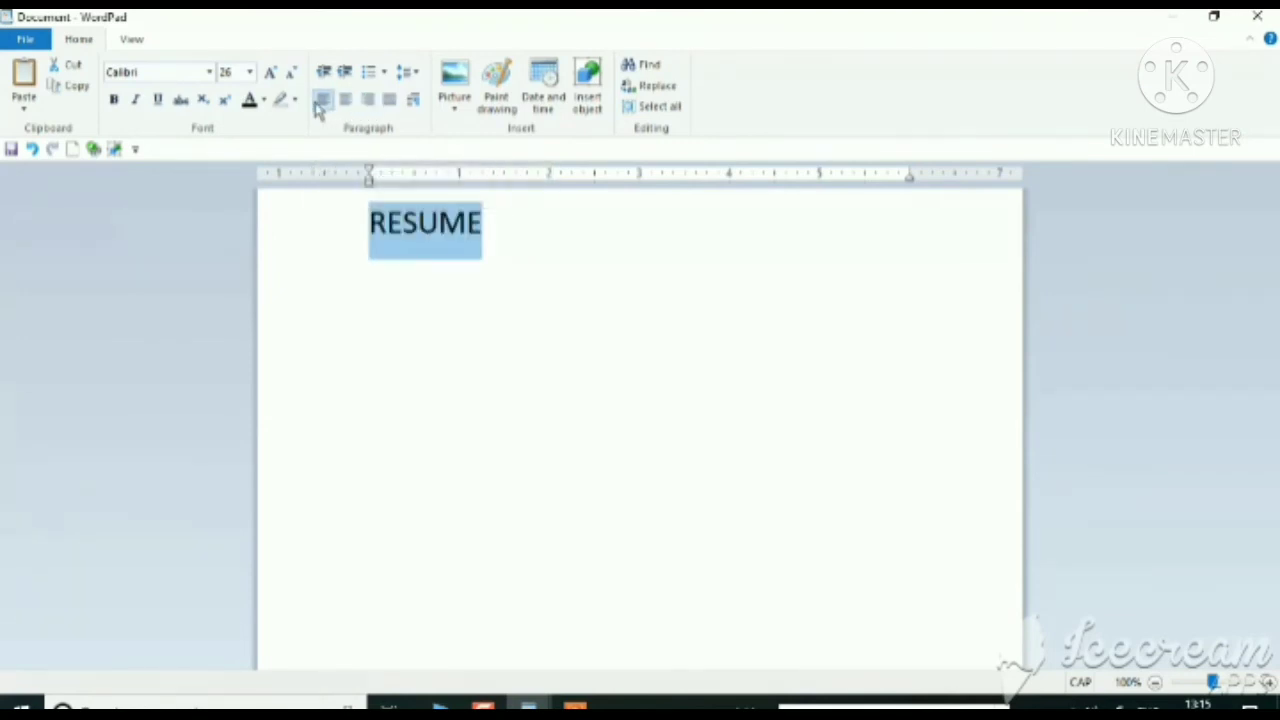
pyautogui.click(369, 102)
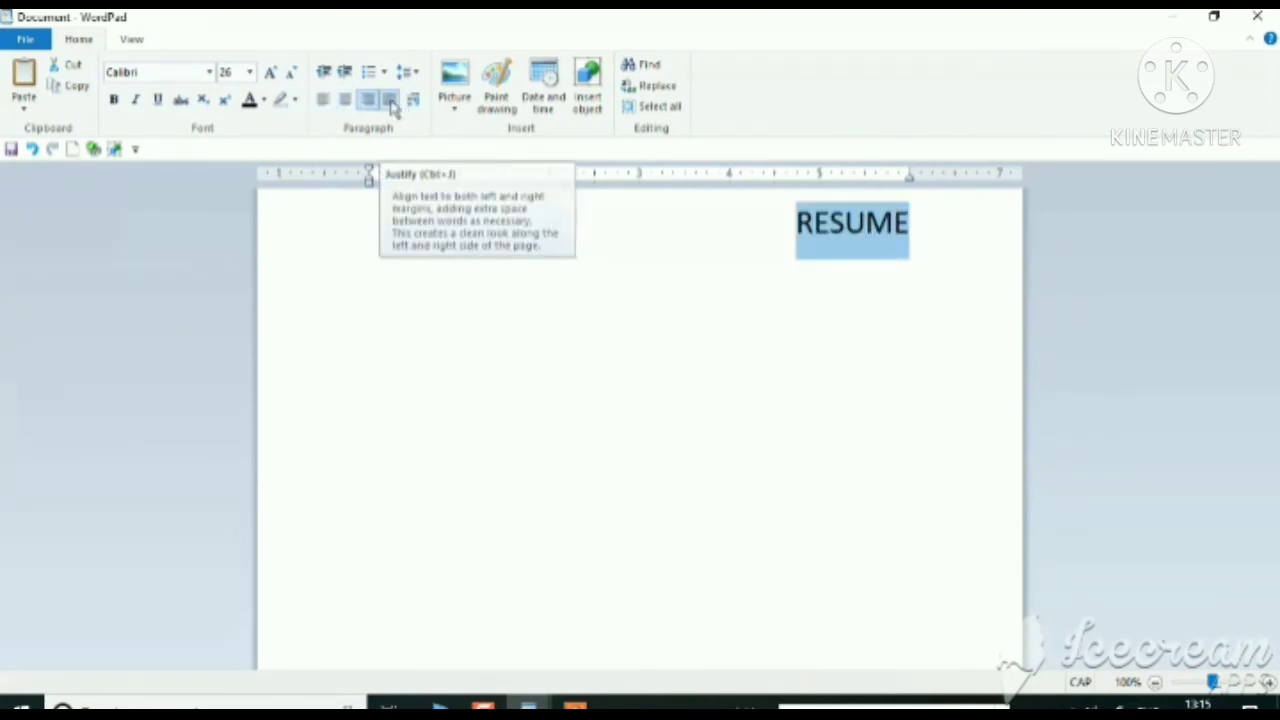
pyautogui.click(391, 102)
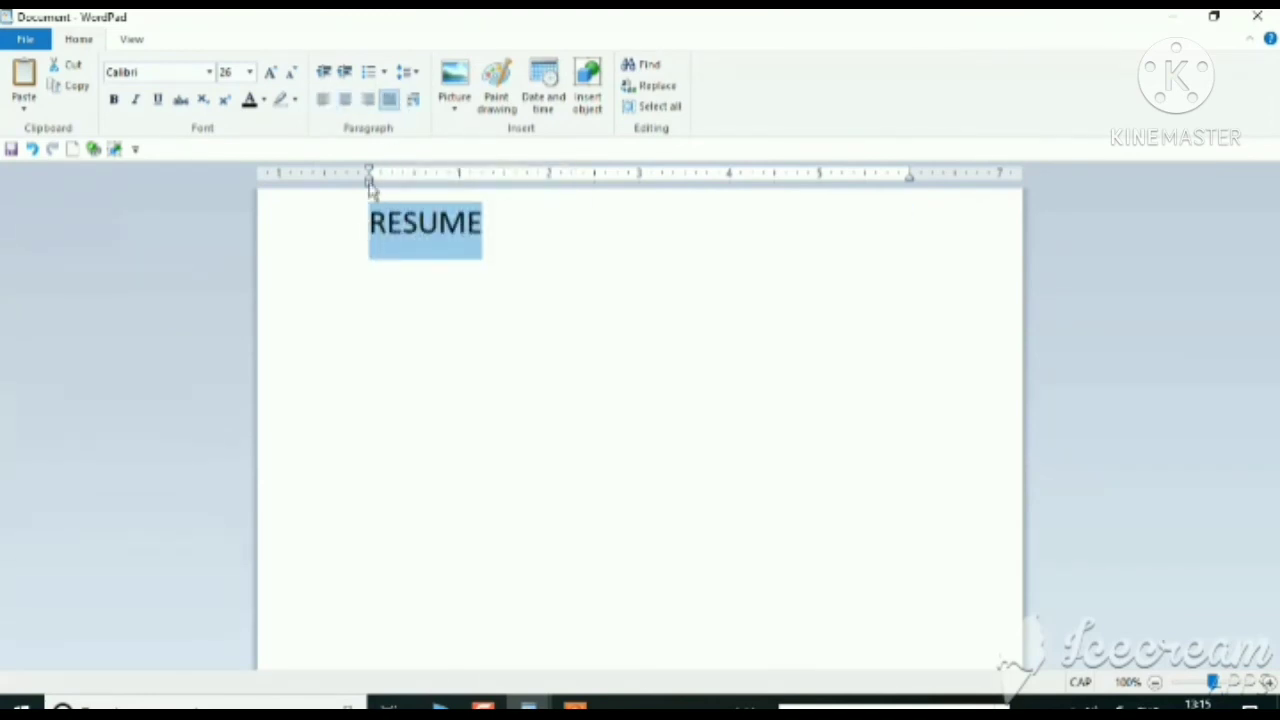
pyautogui.moveTo(369, 182)
pyautogui.mouseDown()
pyautogui.moveTo(431, 180)
pyautogui.moveTo(345, 200)
pyautogui.mouseUp()
# Insert the picture named 22 from the Pictures folder on the line below the RESUME title.
pyautogui.click(499, 324)
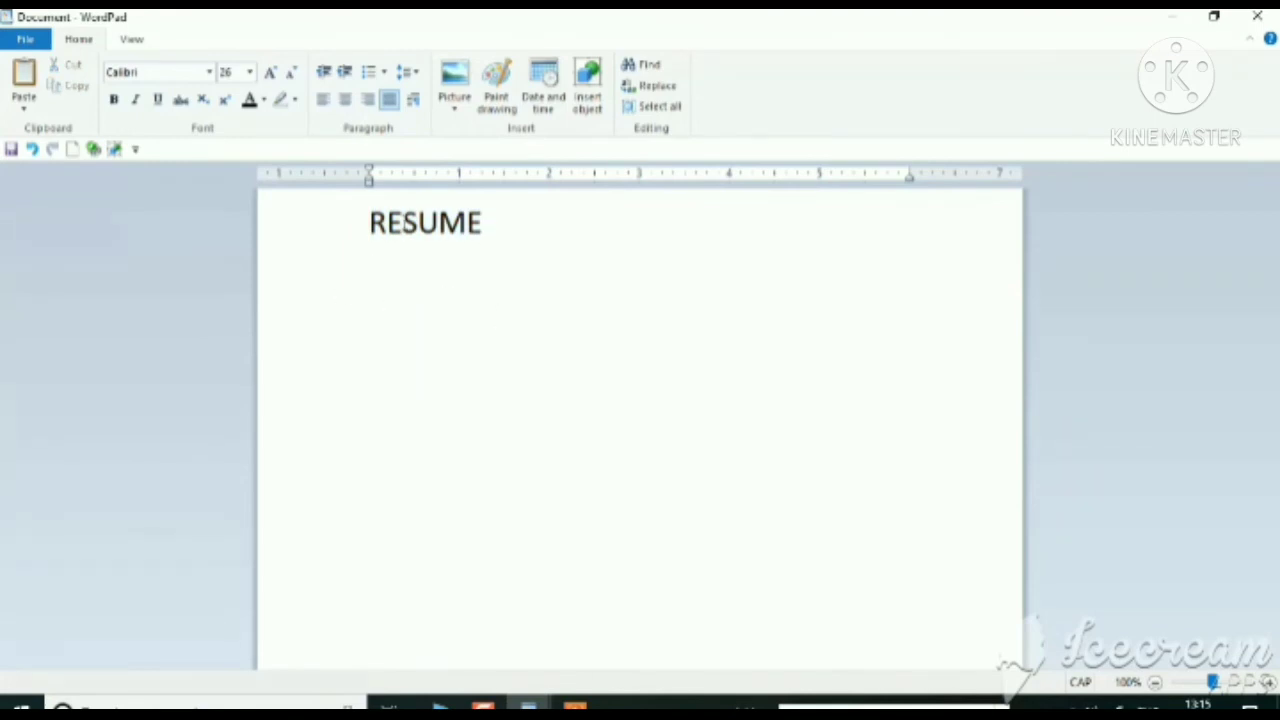
pyautogui.click(456, 104)
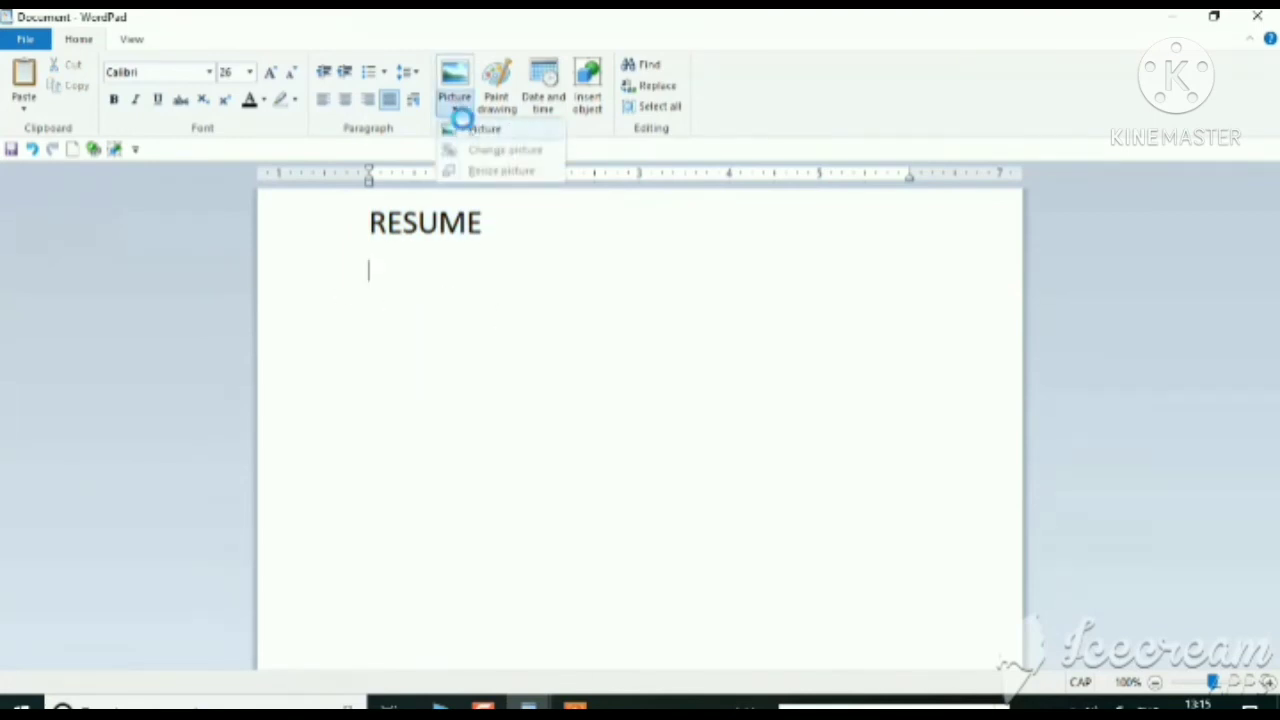
pyautogui.click(465, 129)
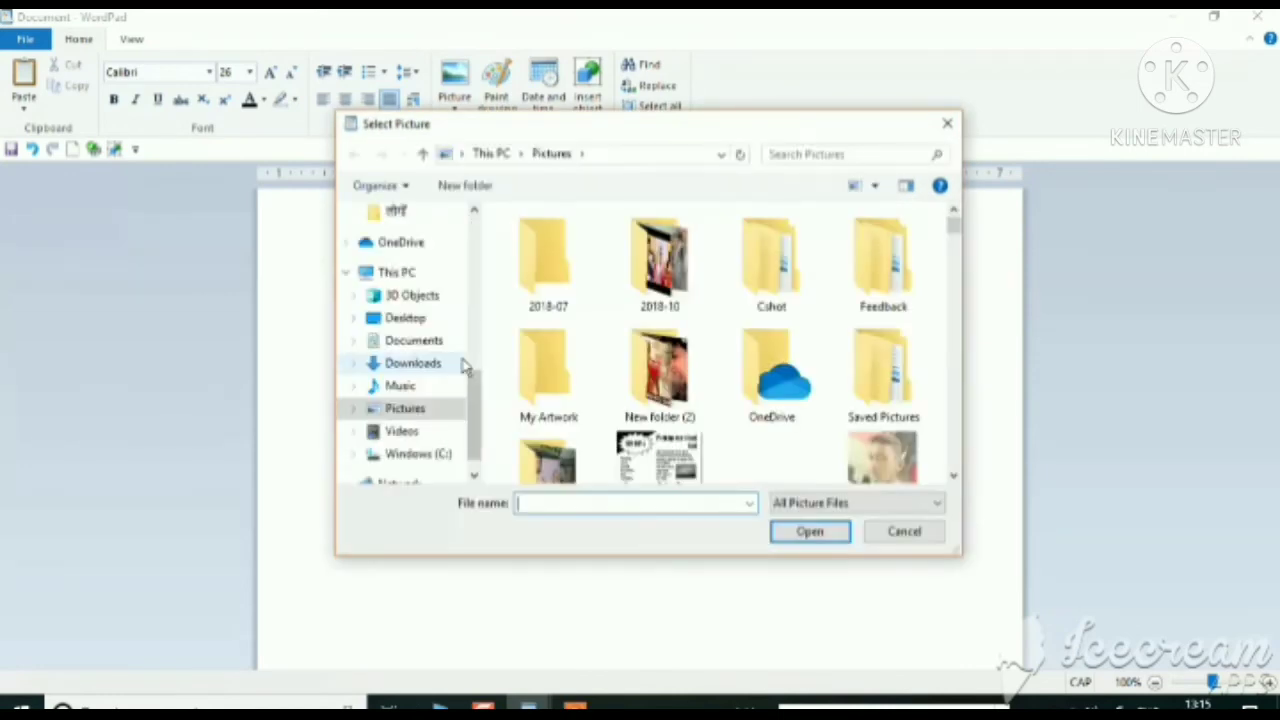
pyautogui.click(638, 447)
pyautogui.scroll(-10, 638, 447)
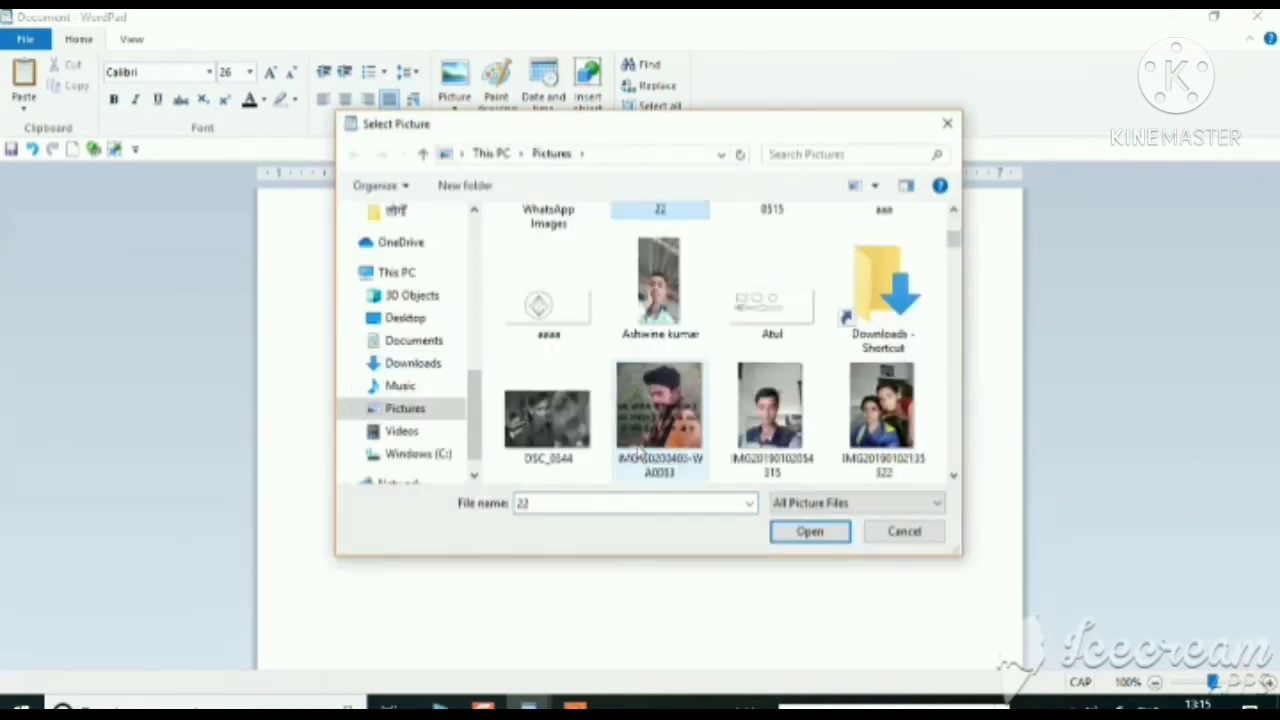
pyautogui.scroll(10, 638, 447)
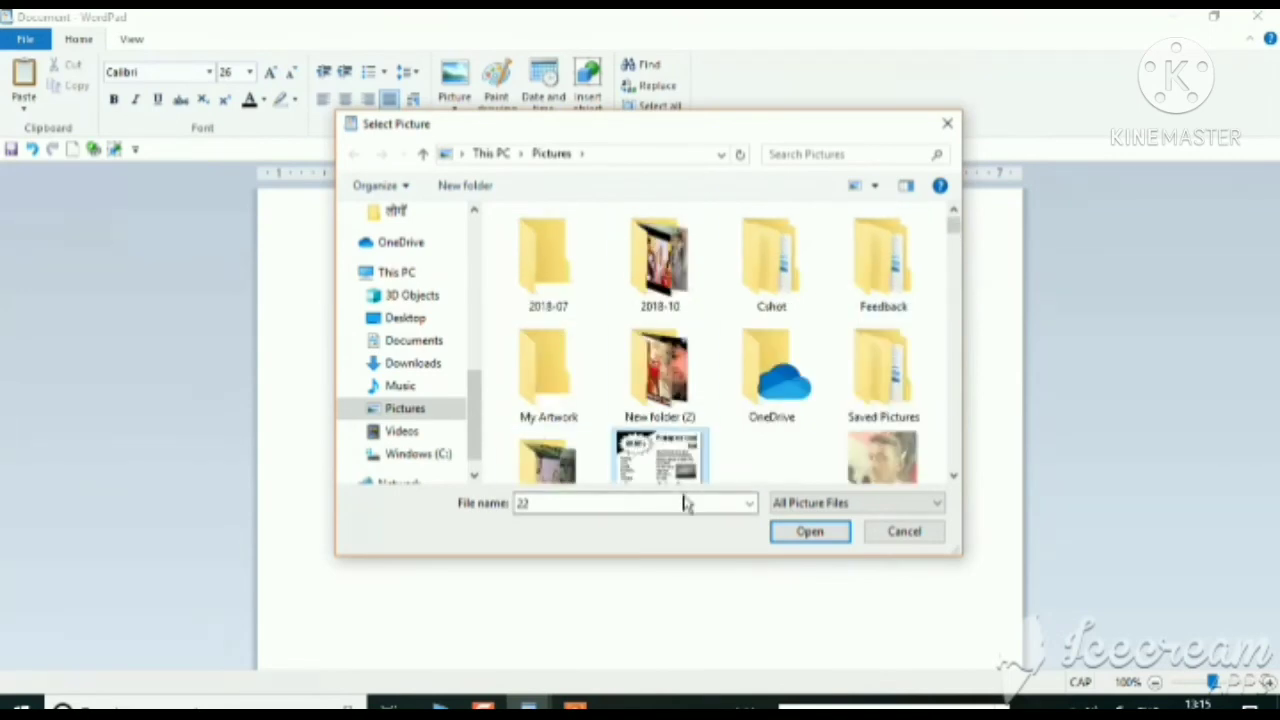
pyautogui.scroll(-1, 640, 462)
pyautogui.doubleClick(640, 462)
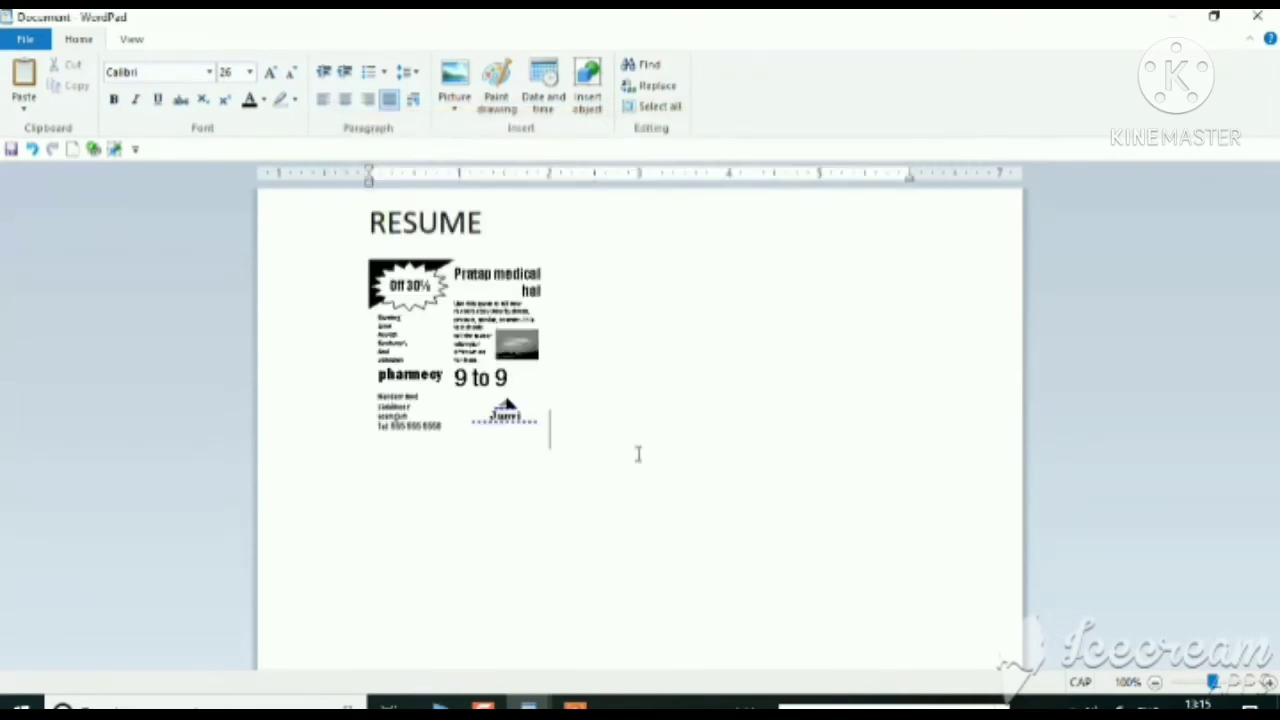
# Shrink the inserted picture to about 0.9 inch wide, try right alignment on it, and finish with it centered.
pyautogui.click(410, 372)
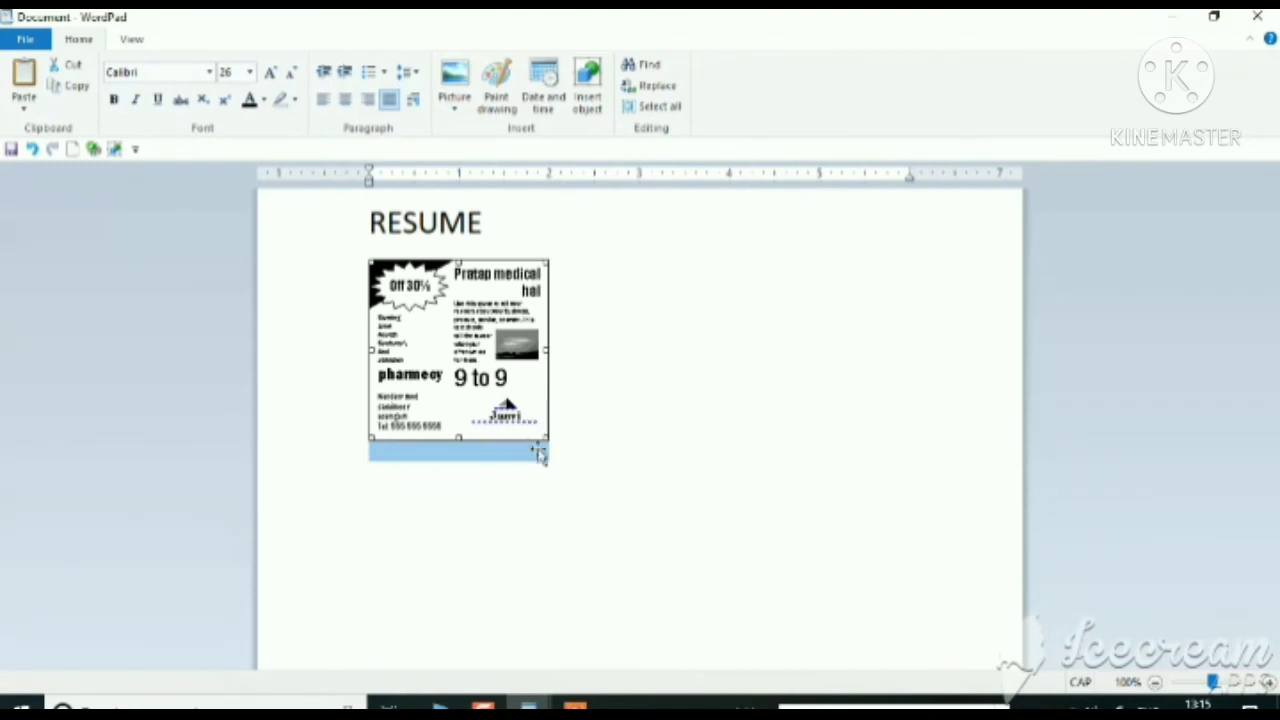
pyautogui.moveTo(546, 438); pyautogui.dragTo(512, 404)
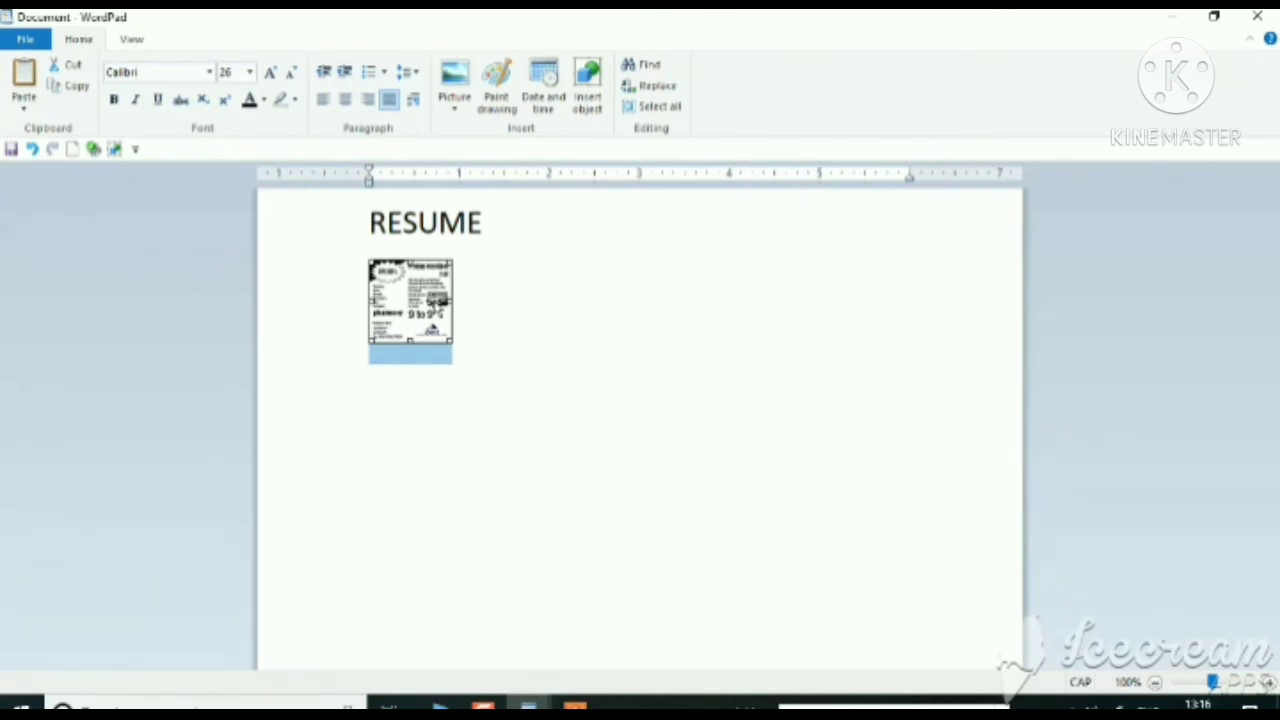
pyautogui.click(368, 100)
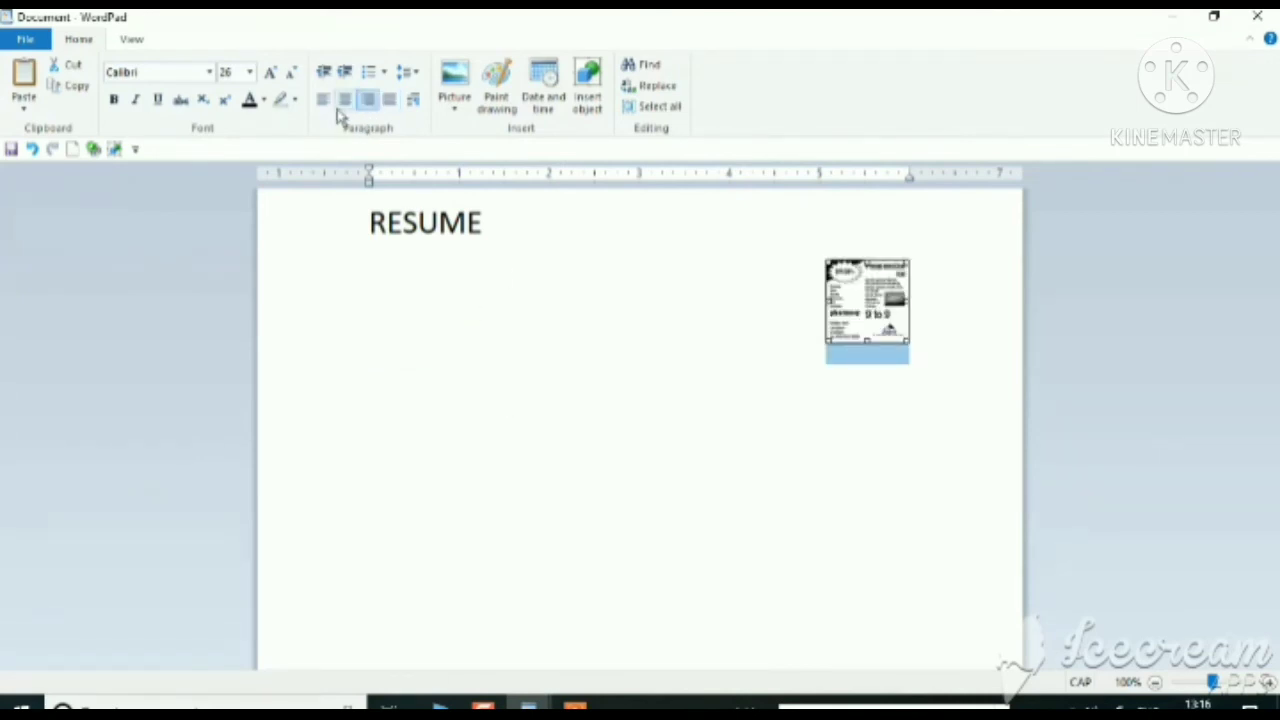
pyautogui.click(343, 103)
# Center the RESUME title, enlarge it to font size 48, and make it bold and underlined.
pyautogui.click(432, 212)
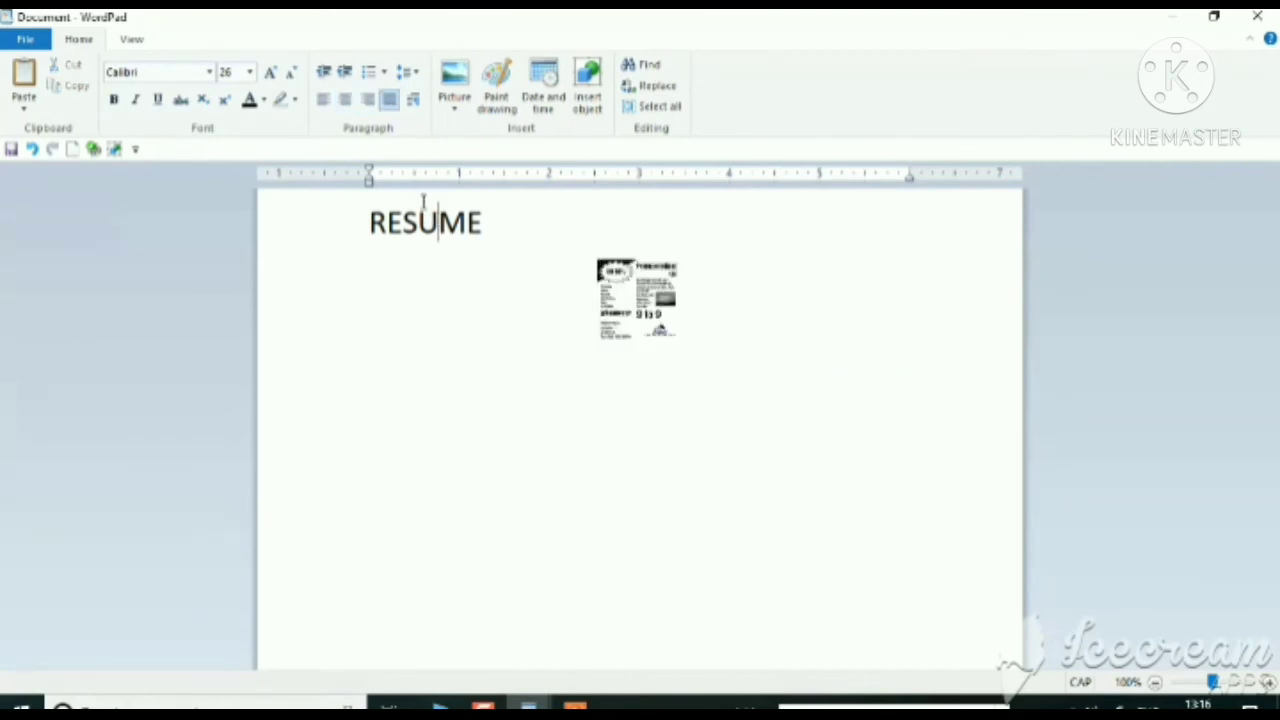
pyautogui.click(345, 102)
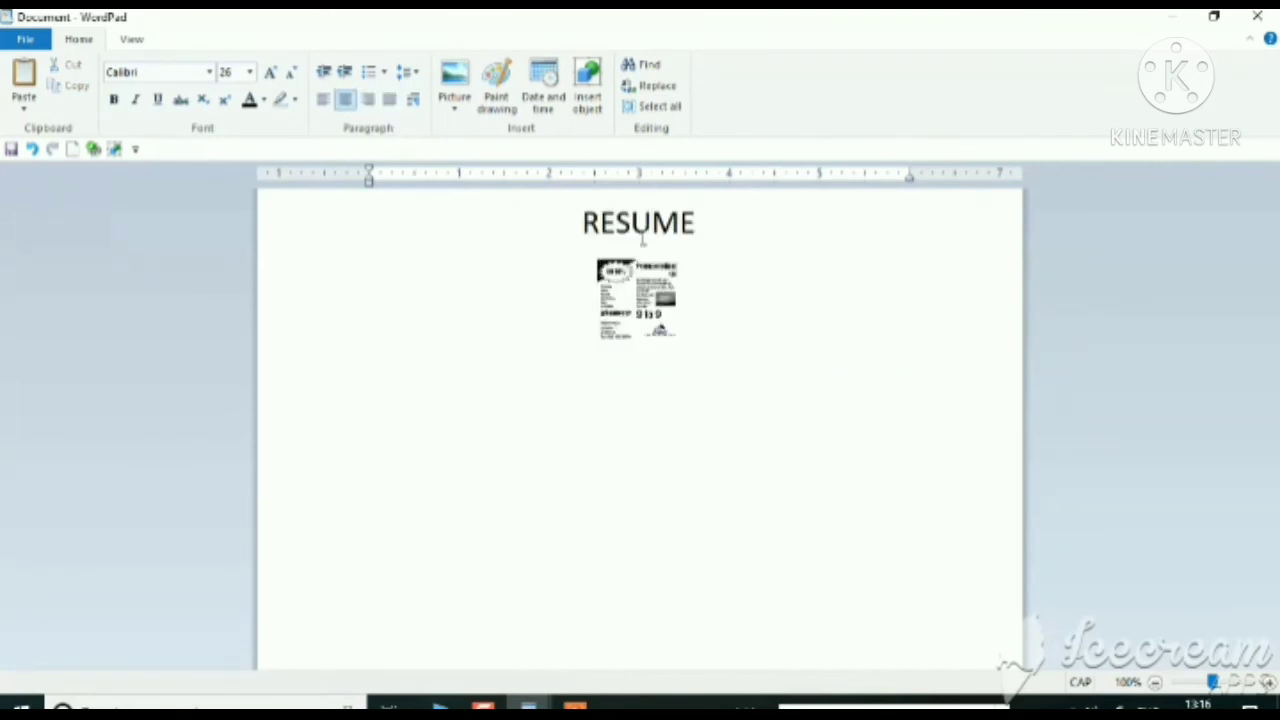
pyautogui.doubleClick(643, 236)
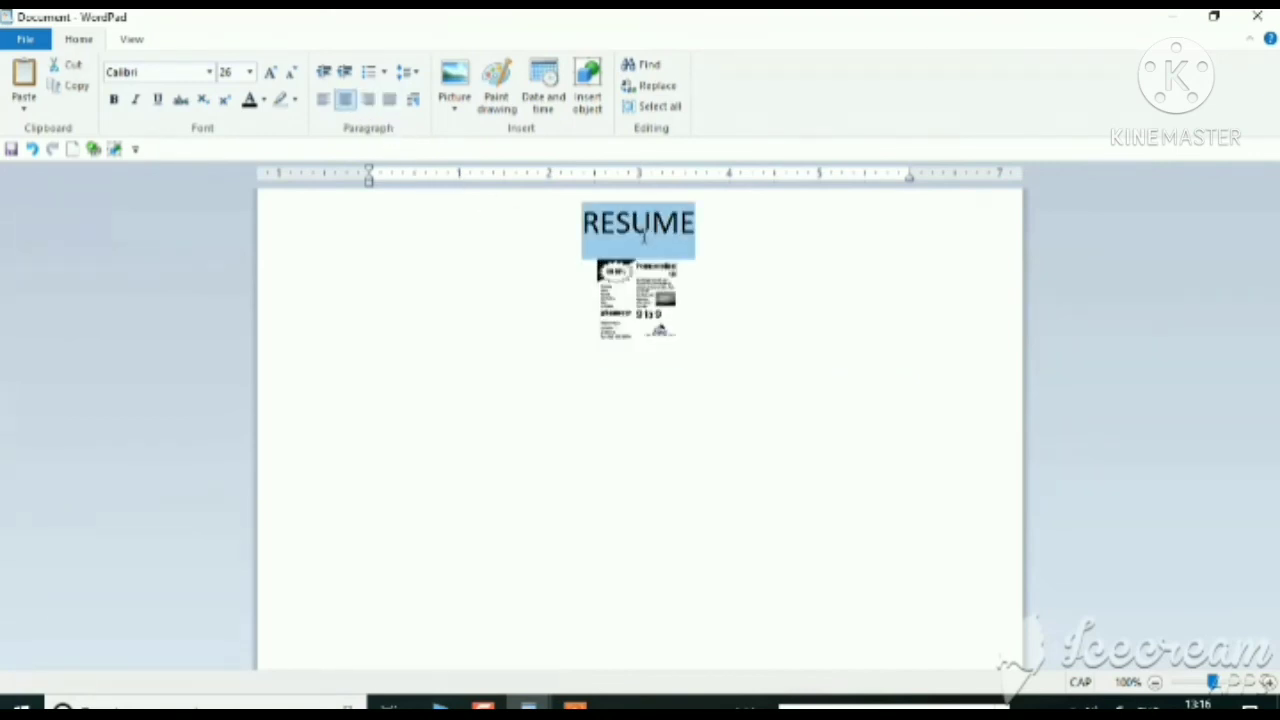
pyautogui.click(270, 74)
pyautogui.click(270, 74)
pyautogui.click(270, 74)
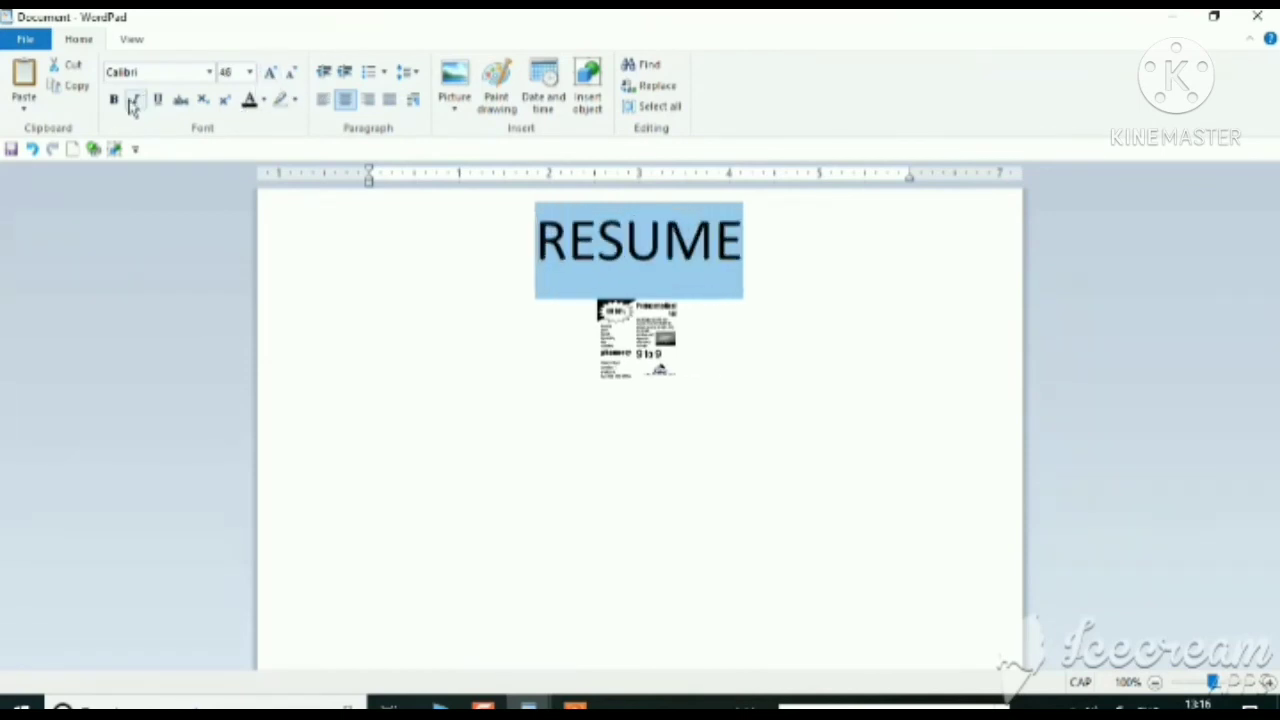
pyautogui.click(114, 101)
pyautogui.click(157, 102)
pyautogui.click(669, 474)
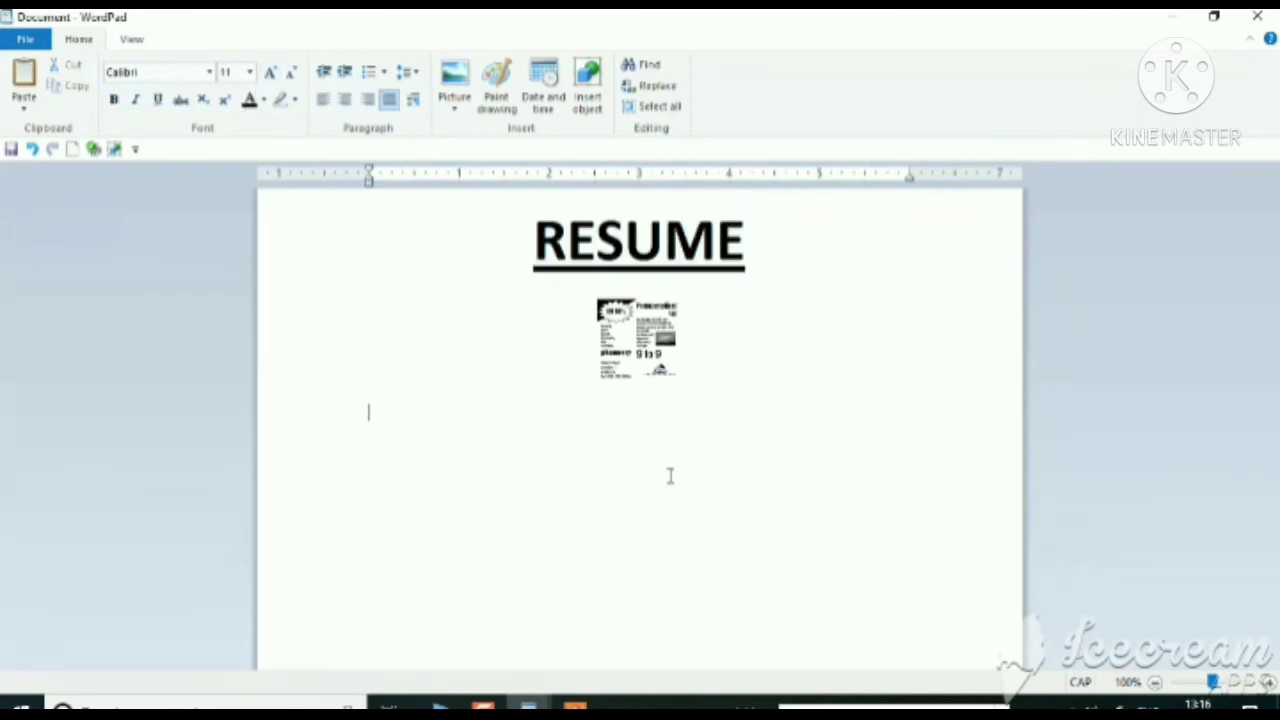
# Start a Paint drawing on a new line below the picture and stretch its canvas into a wide rectangle.
pyautogui.click(716, 400)
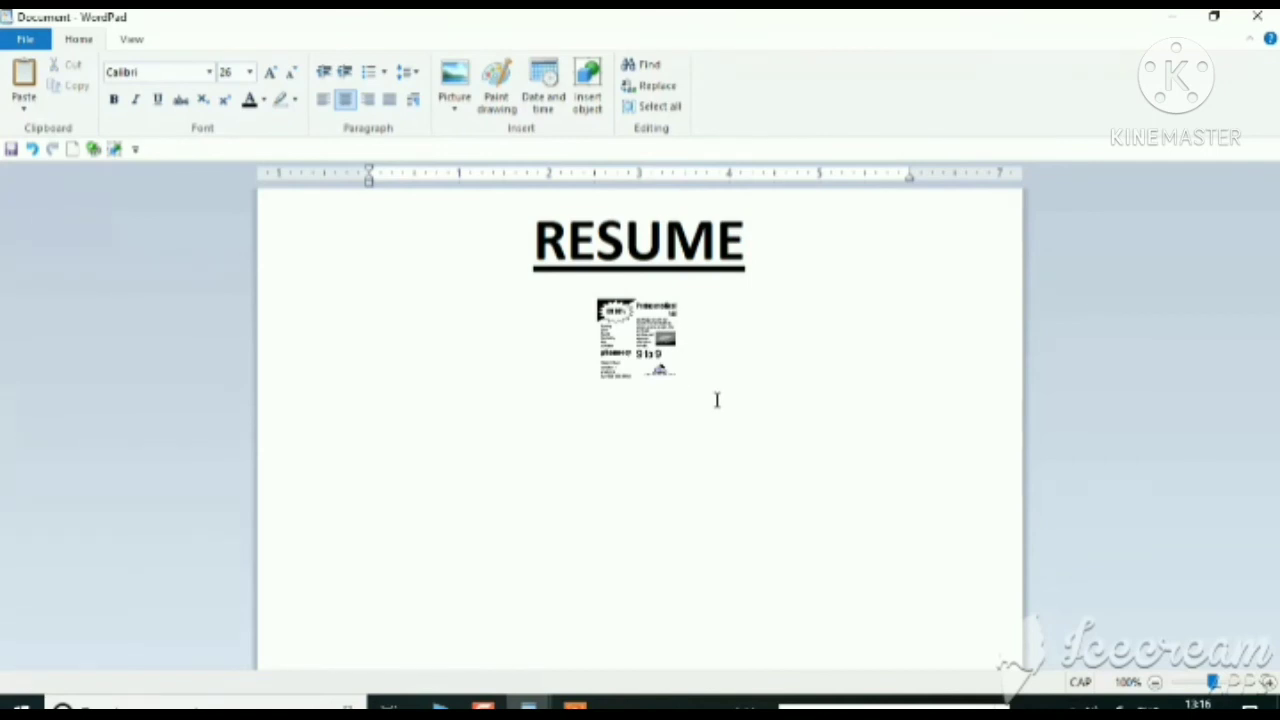
pyautogui.press('Return')
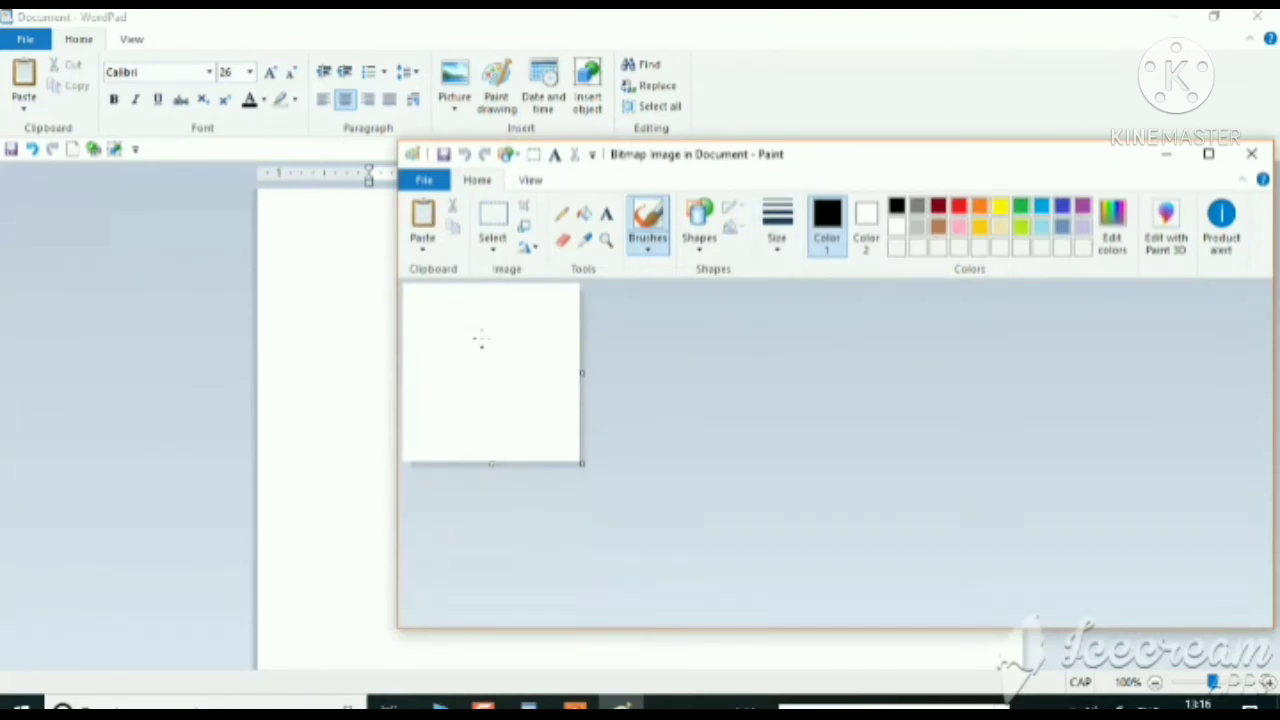
pyautogui.moveTo(587, 469)
pyautogui.mouseDown()
pyautogui.moveTo(637, 451)
pyautogui.moveTo(895, 452)
pyautogui.mouseUp()
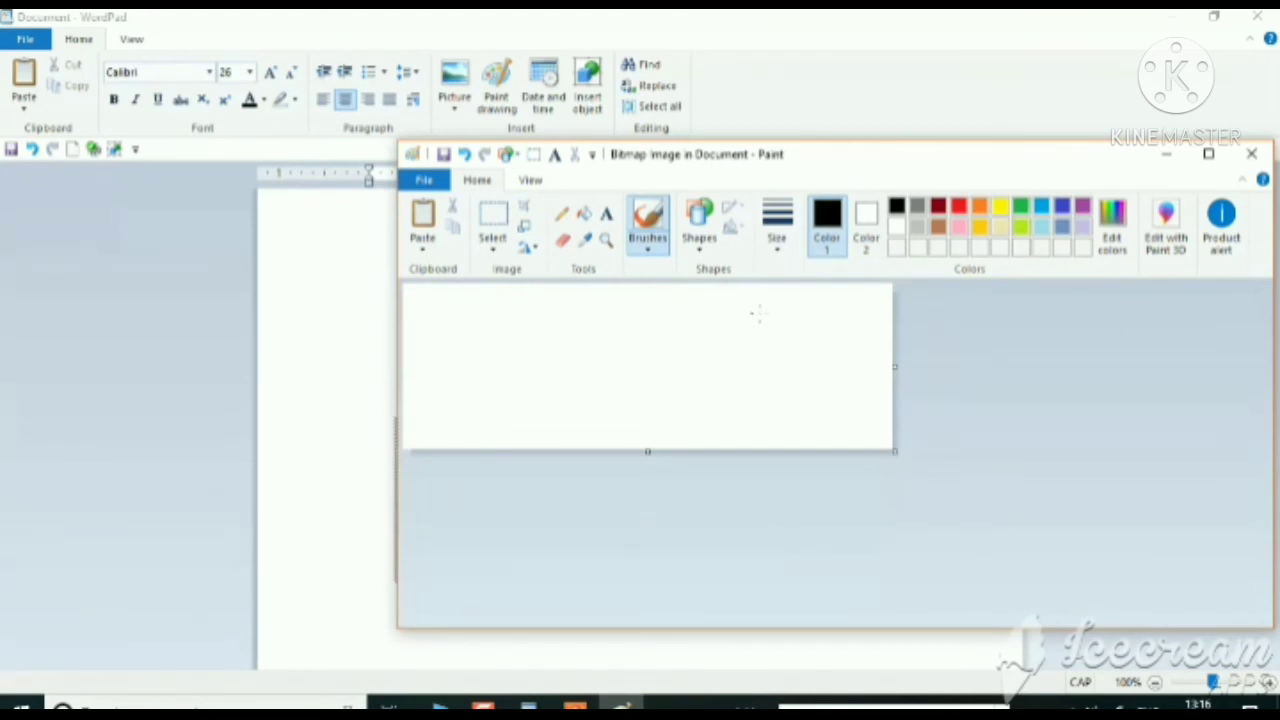
# Draw two similar heart shapes side by side on the canvas, leaving a gap between them.
pyautogui.click(700, 240)
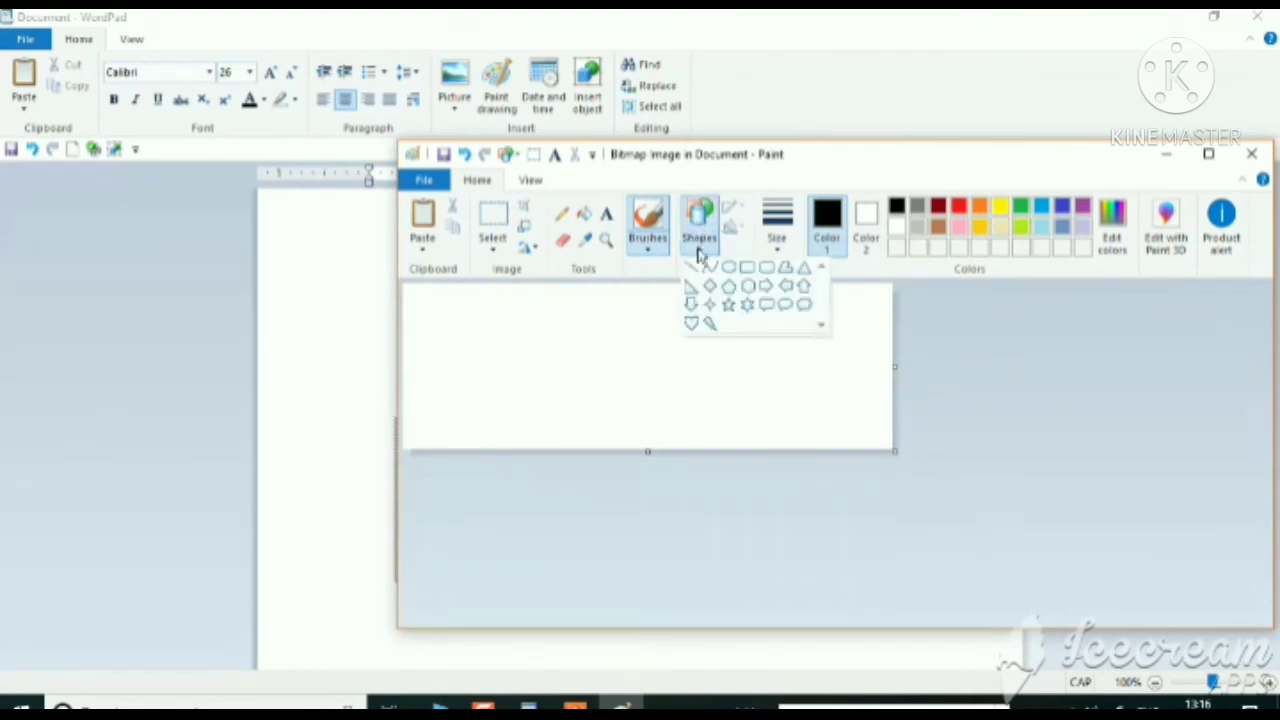
pyautogui.click(699, 327)
pyautogui.moveTo(422, 293); pyautogui.dragTo(594, 434)
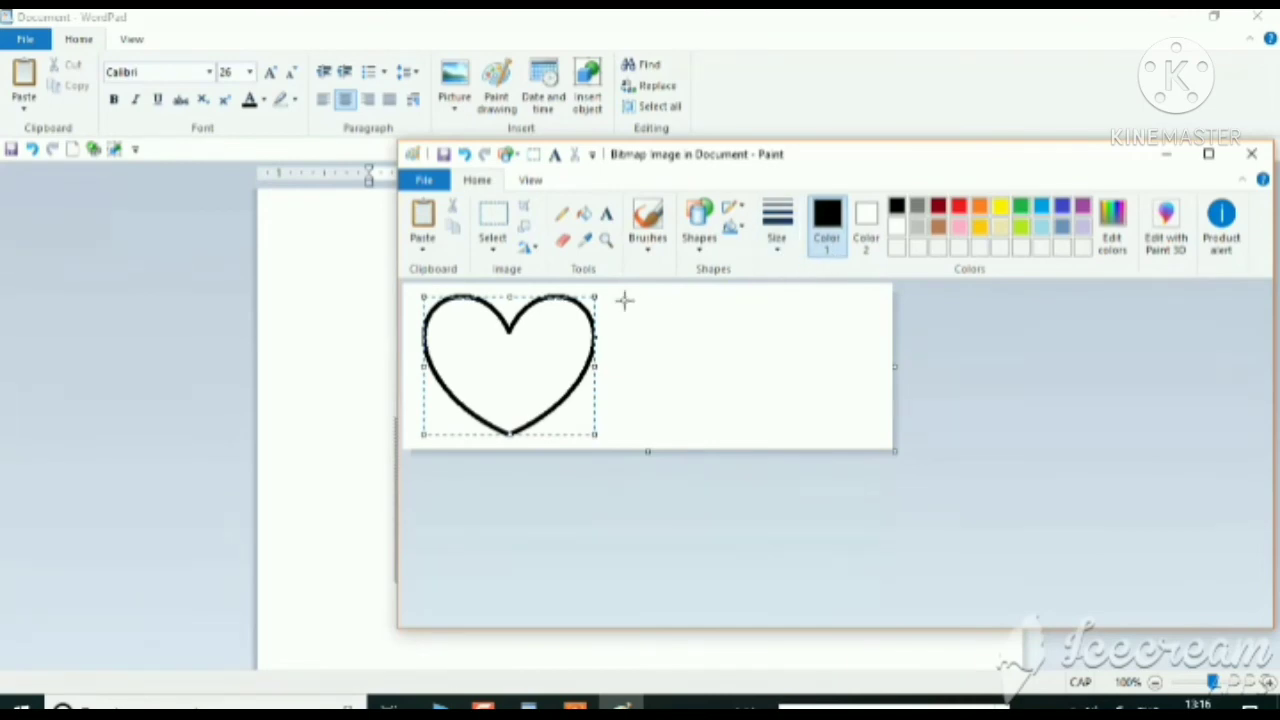
pyautogui.moveTo(623, 297)
pyautogui.mouseDown()
pyautogui.moveTo(729, 420)
pyautogui.moveTo(800, 437)
pyautogui.mouseUp()
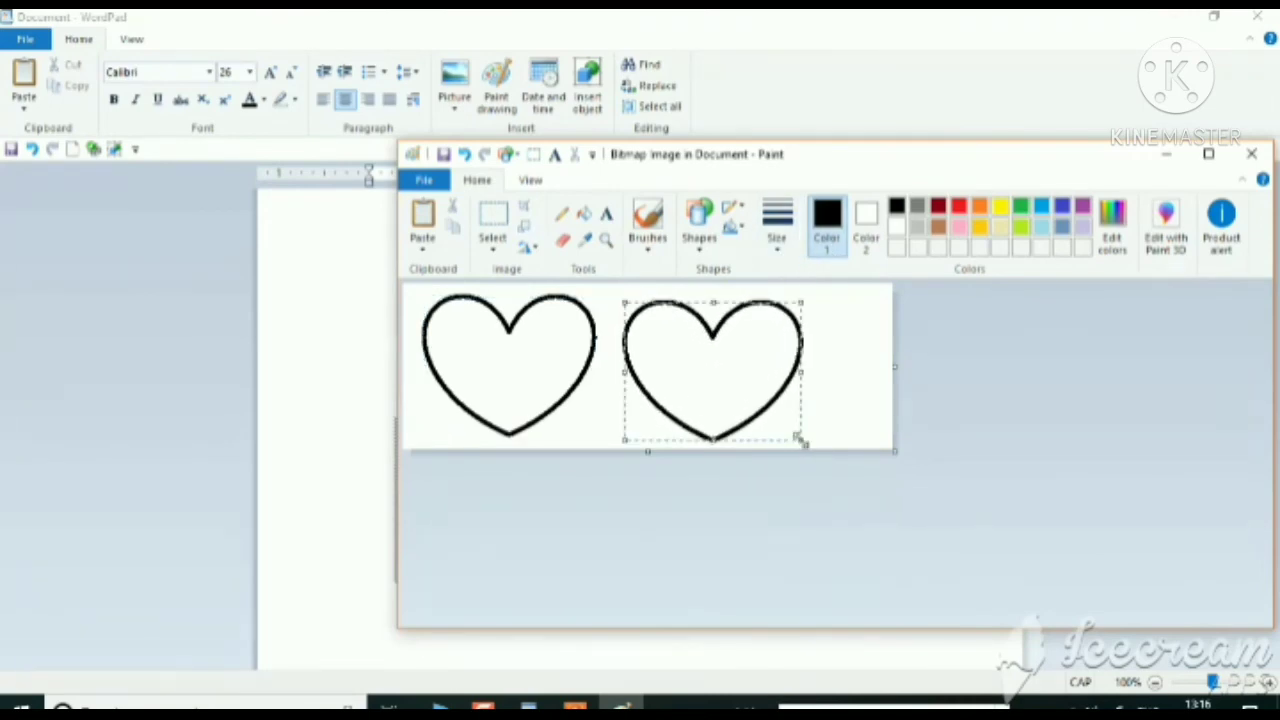
pyautogui.moveTo(736, 392); pyautogui.dragTo(806, 394)
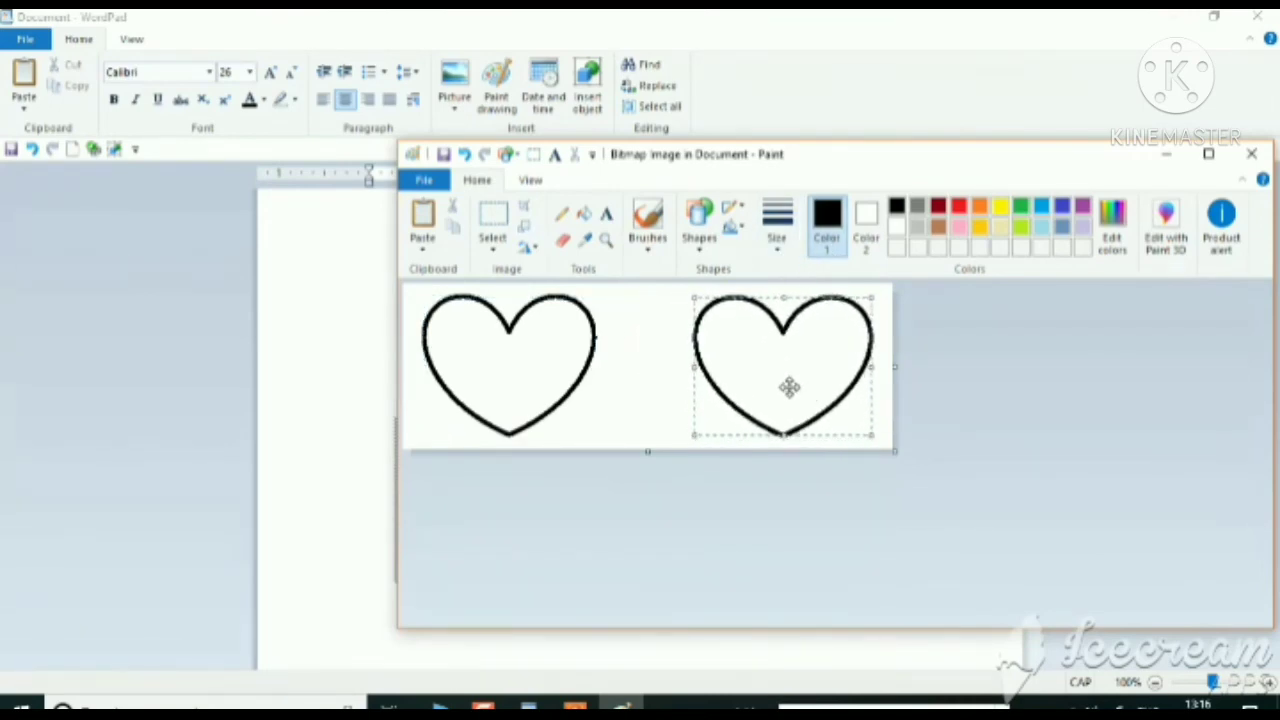
# Connect the two hearts with a thin horizontal rectangle and close Paint to return the drawing to the document.
pyautogui.click(700, 248)
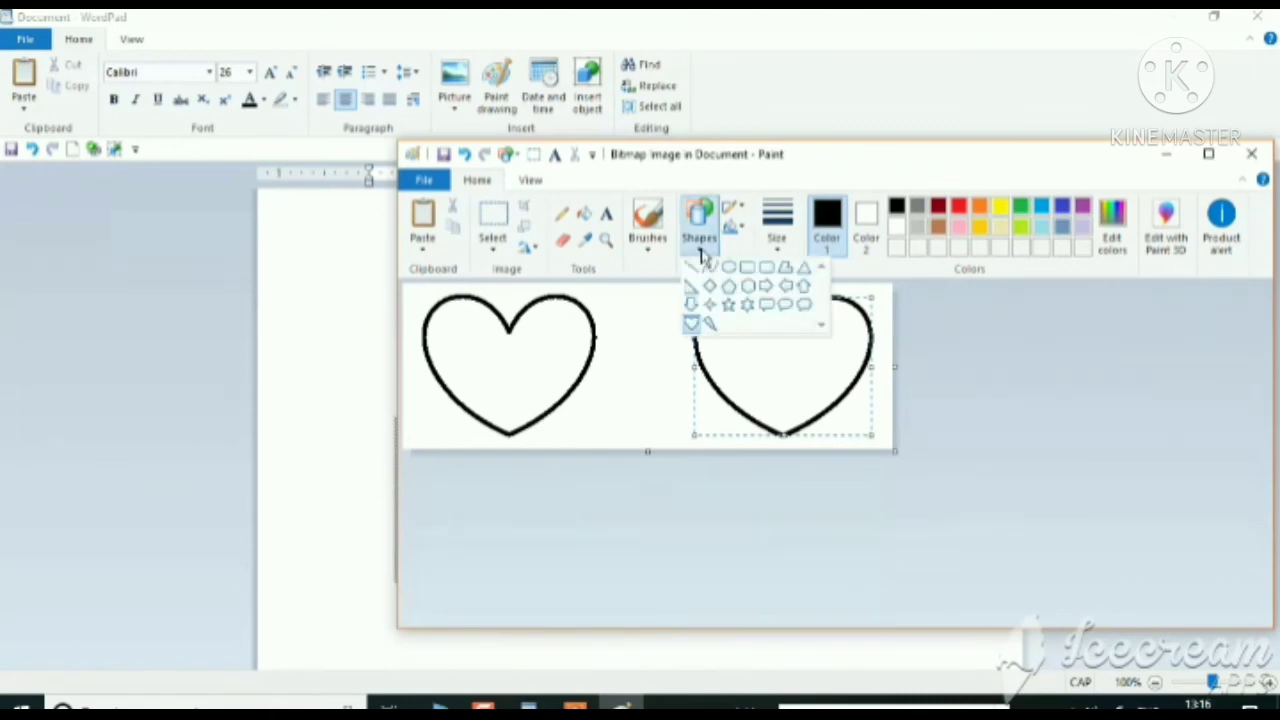
pyautogui.click(748, 270)
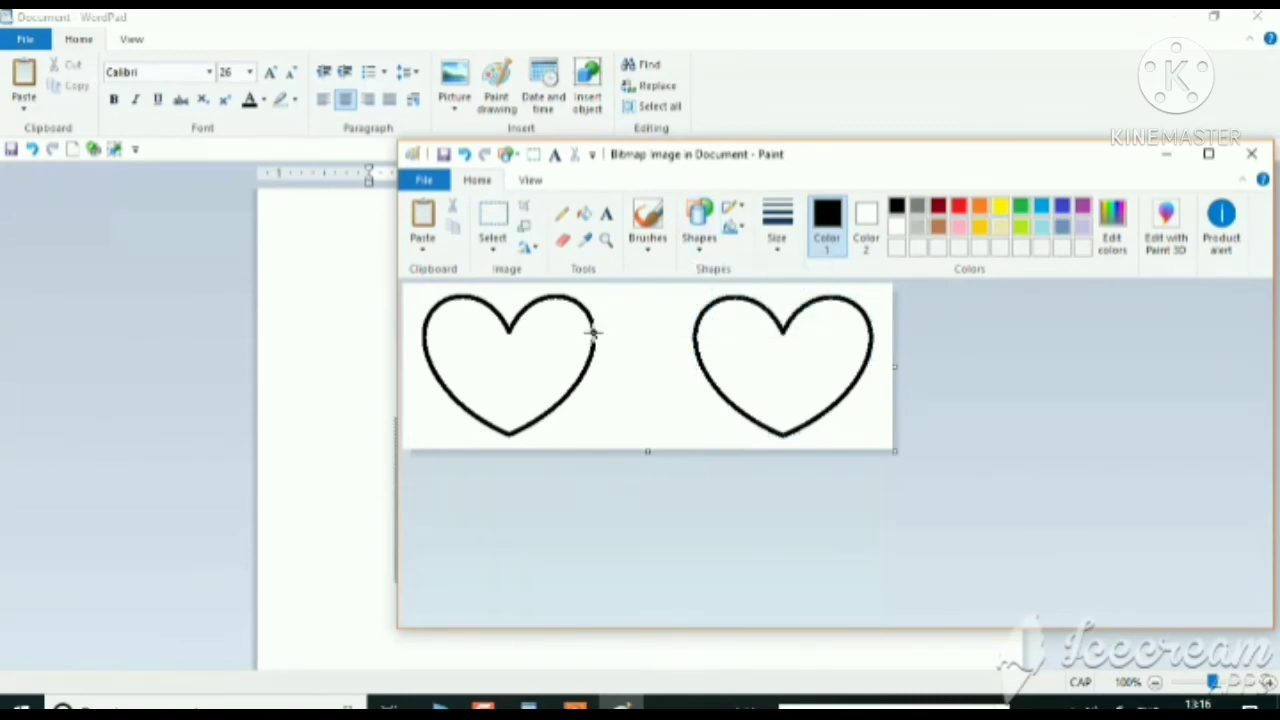
pyautogui.moveTo(592, 327); pyautogui.dragTo(694, 344)
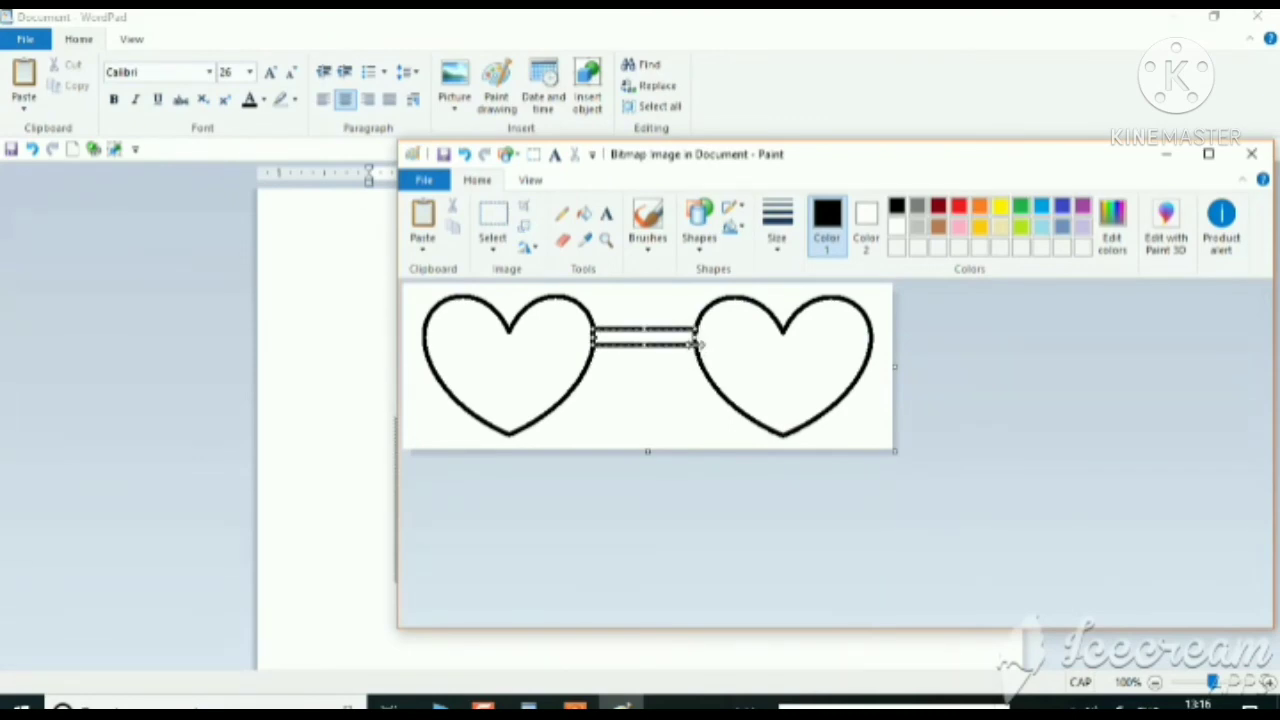
pyautogui.click(885, 344)
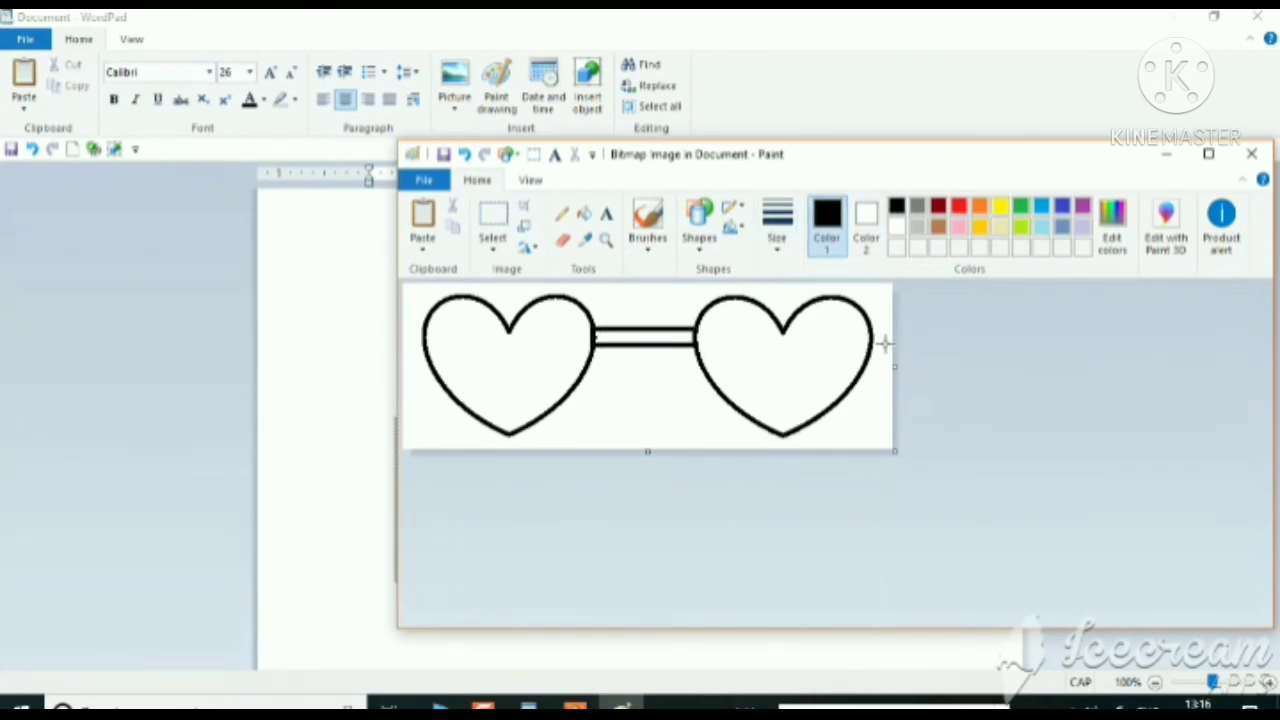
pyautogui.click(1254, 158)
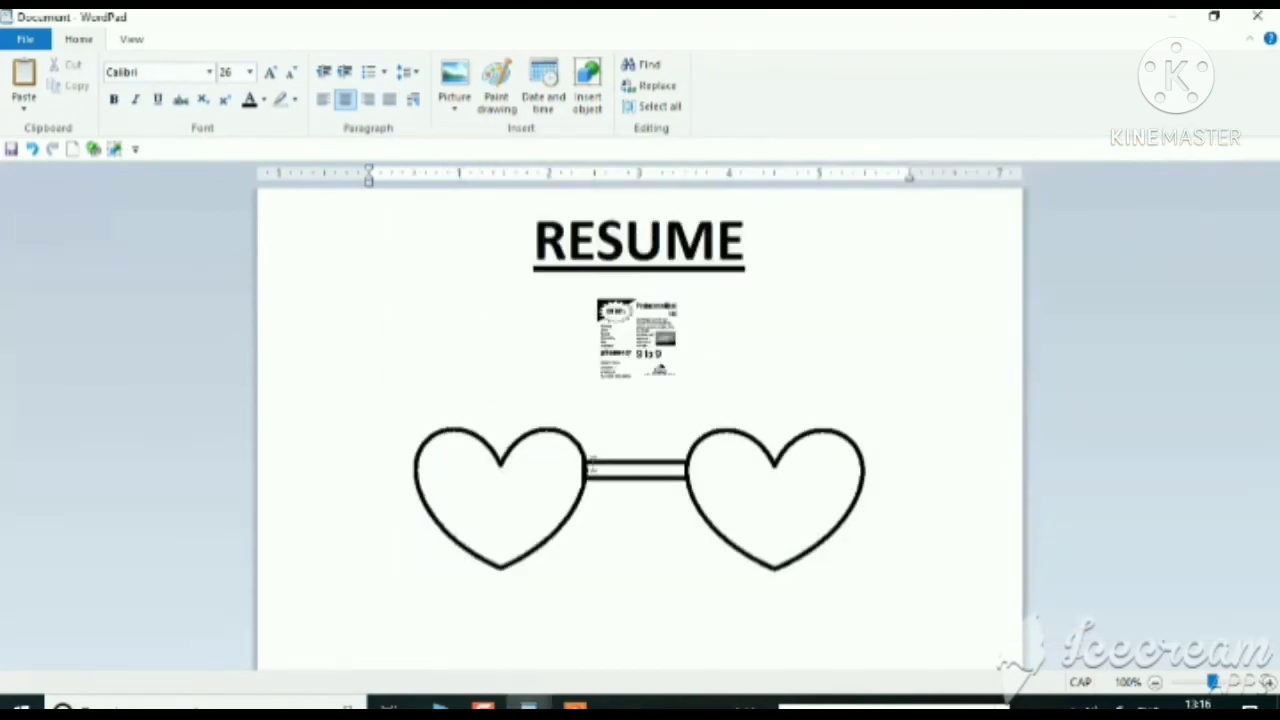
# Insert the current time as 13:17:00 on a new line below the hearts drawing and append WORDPAD to it.
pyautogui.click(651, 473)
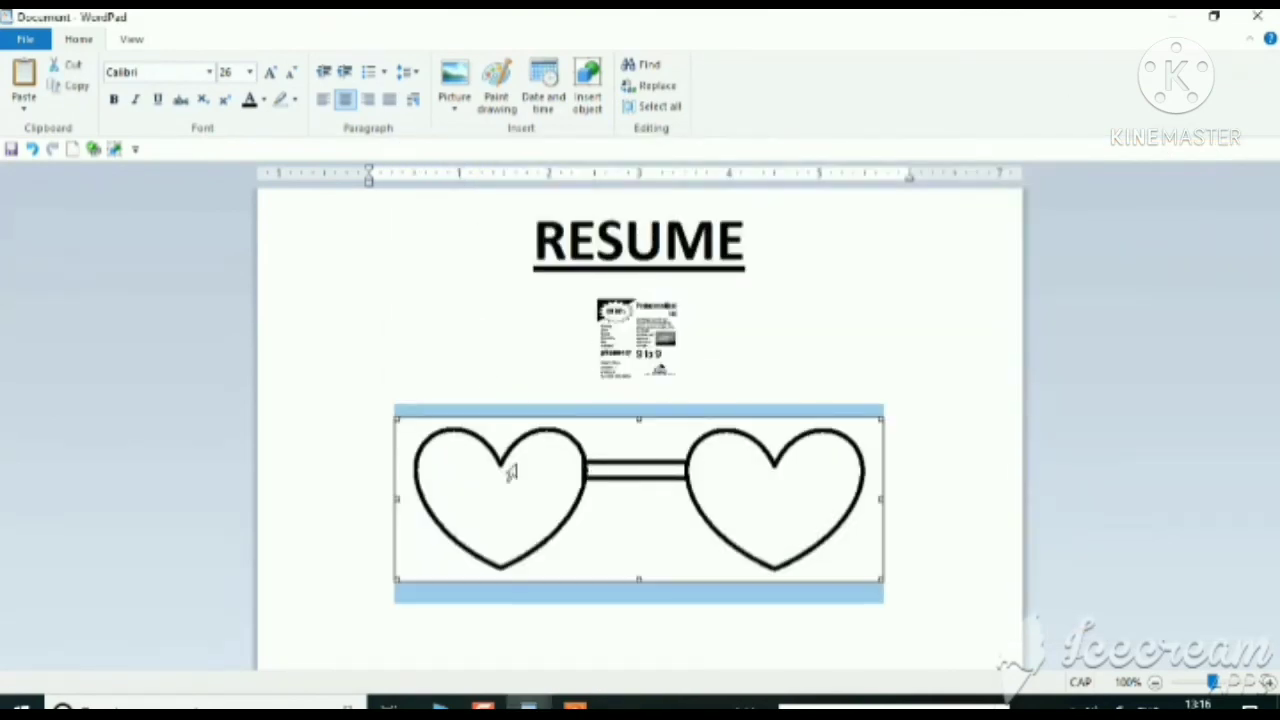
pyautogui.click(899, 580)
pyautogui.press('Return')
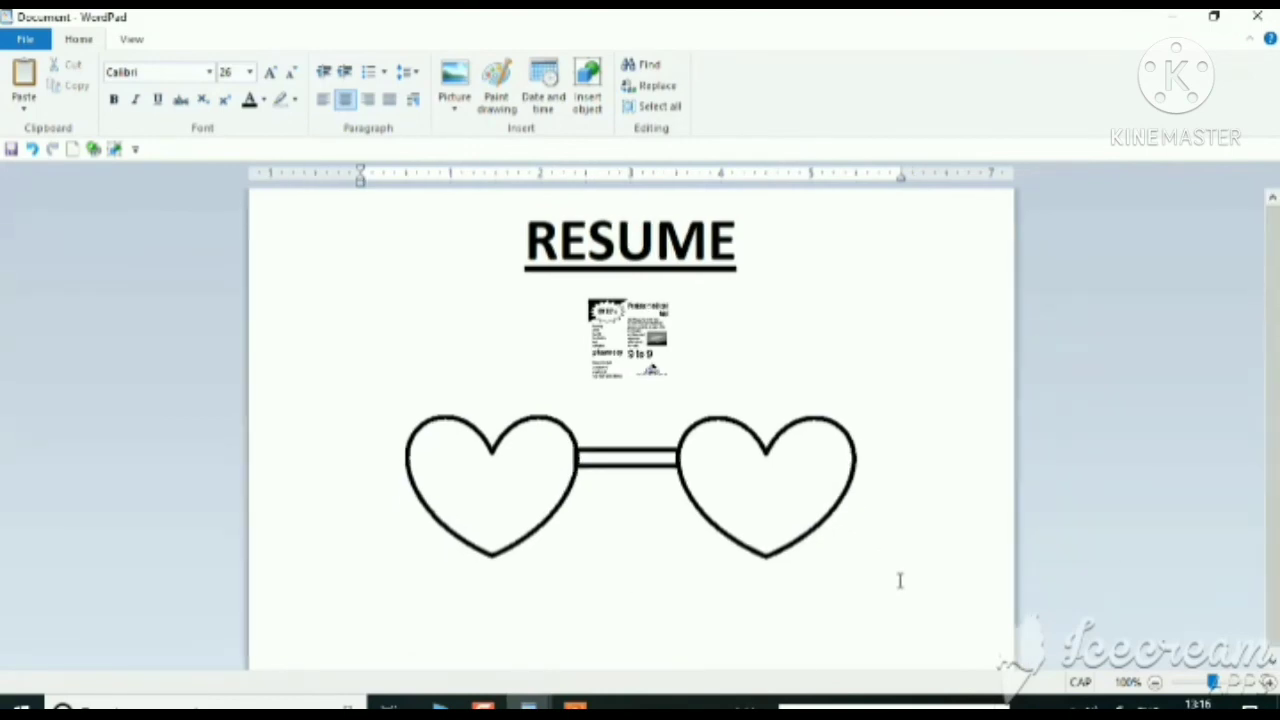
pyautogui.click(541, 100)
pyautogui.click(546, 318)
pyautogui.click(671, 517)
pyautogui.write('WORDPAD')
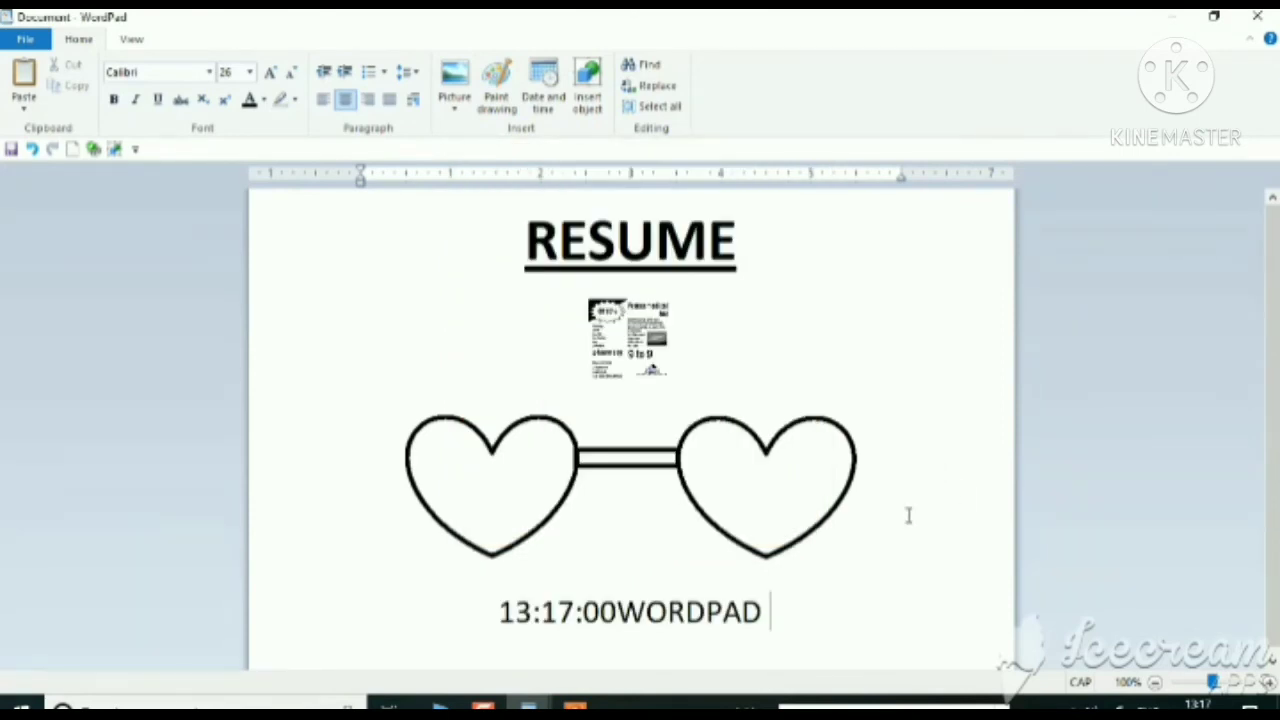
# Append the current date after WORDPAD in the format 3 May 2021.
pyautogui.click(542, 108)
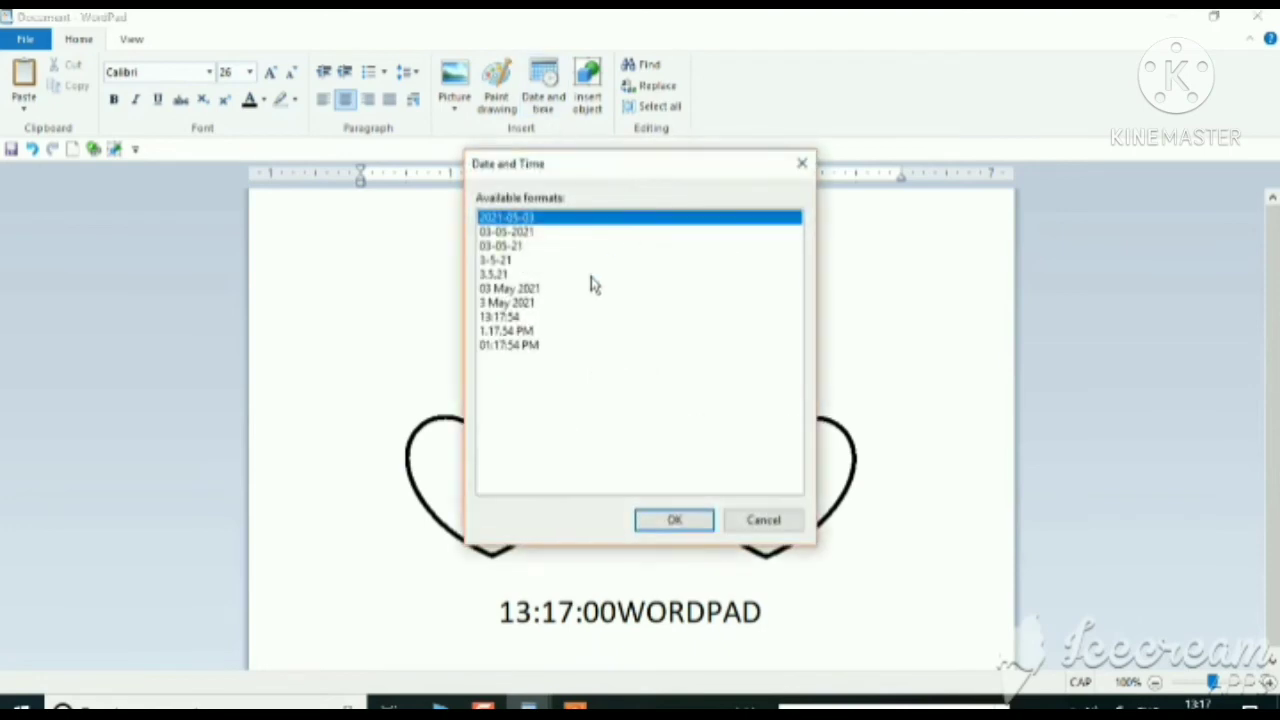
pyautogui.click(548, 303)
pyautogui.press('Return')
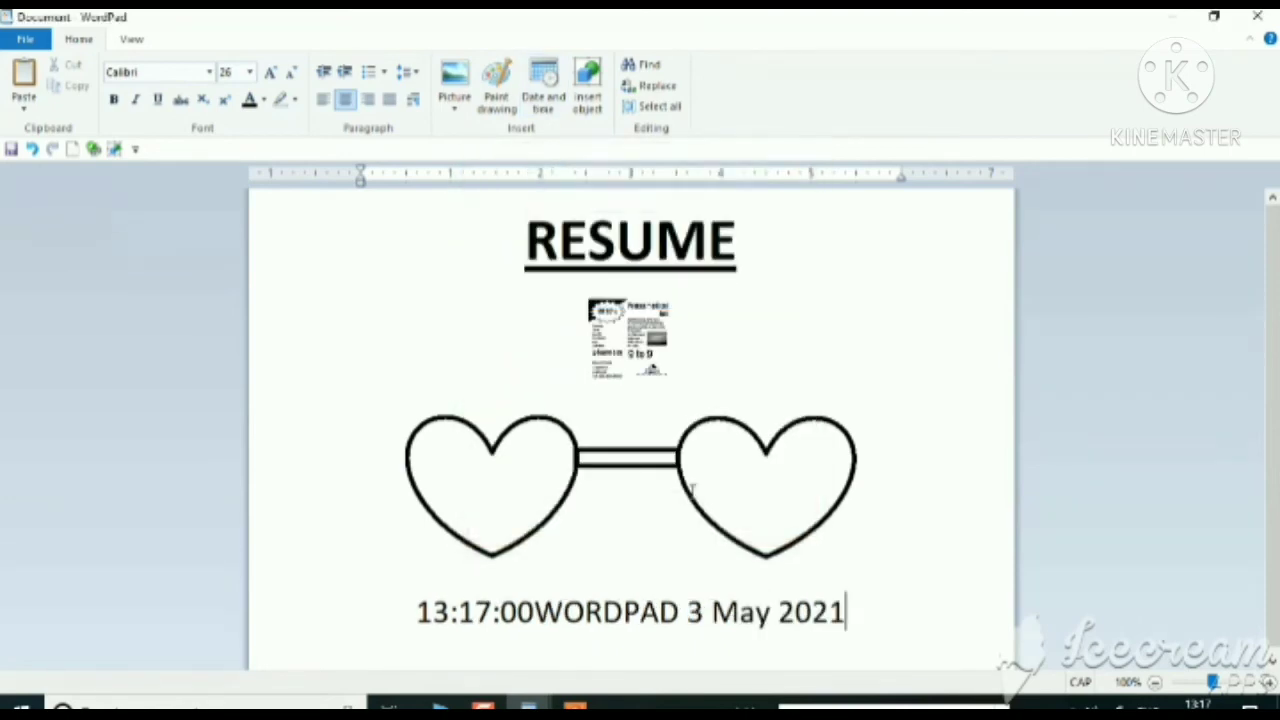
# Examine the object types available for creating a new inserted object, and close the dialog without inserting anything.
pyautogui.click(579, 108)
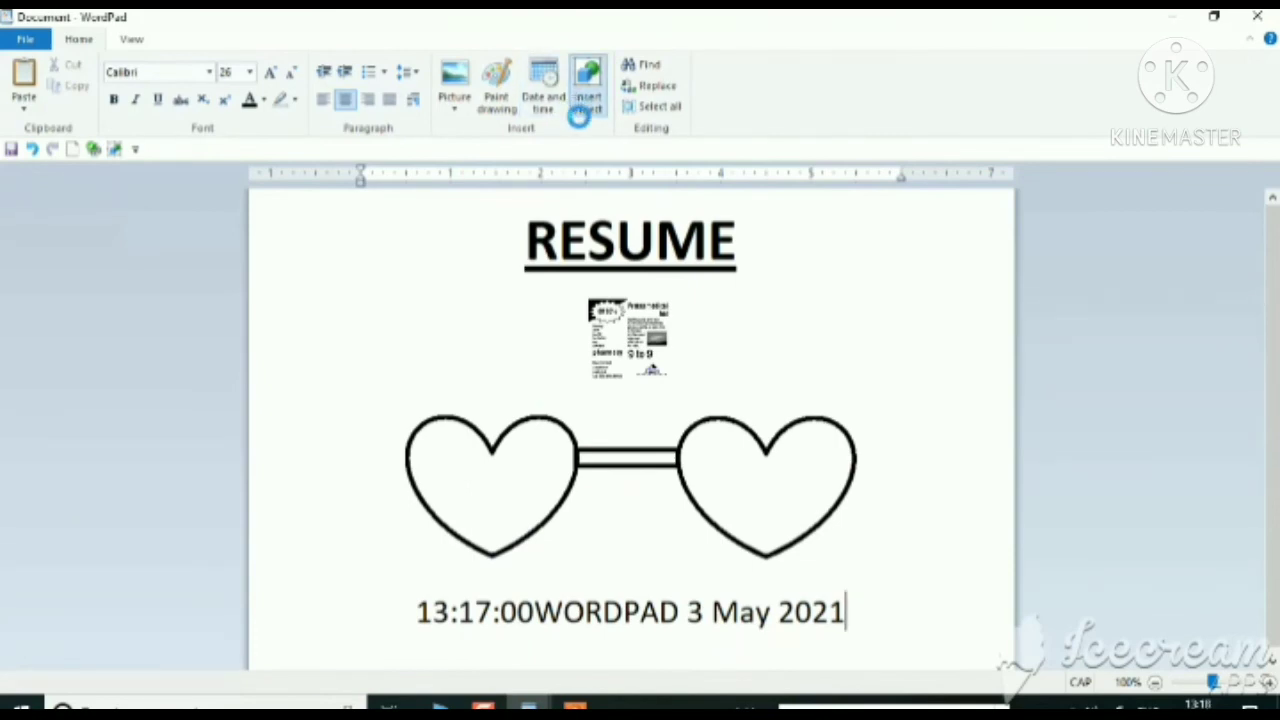
pyautogui.scroll(-2, 600, 366)
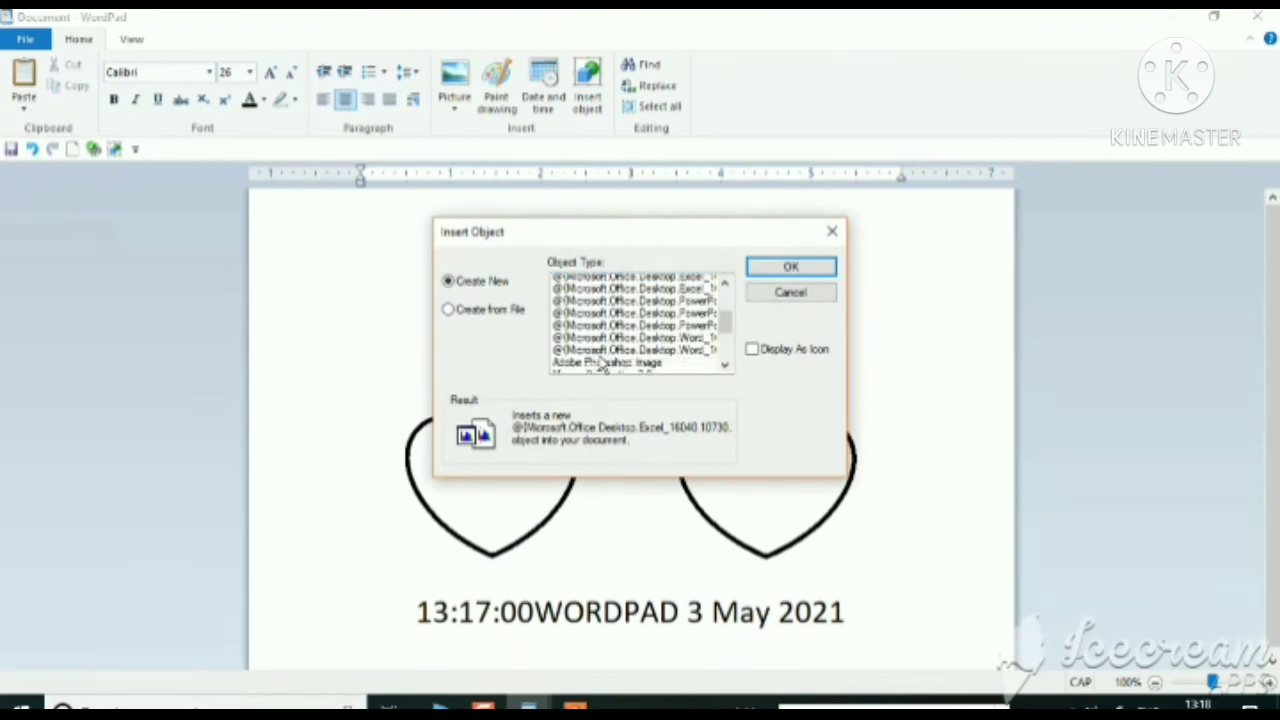
pyautogui.scroll(-3, 600, 366)
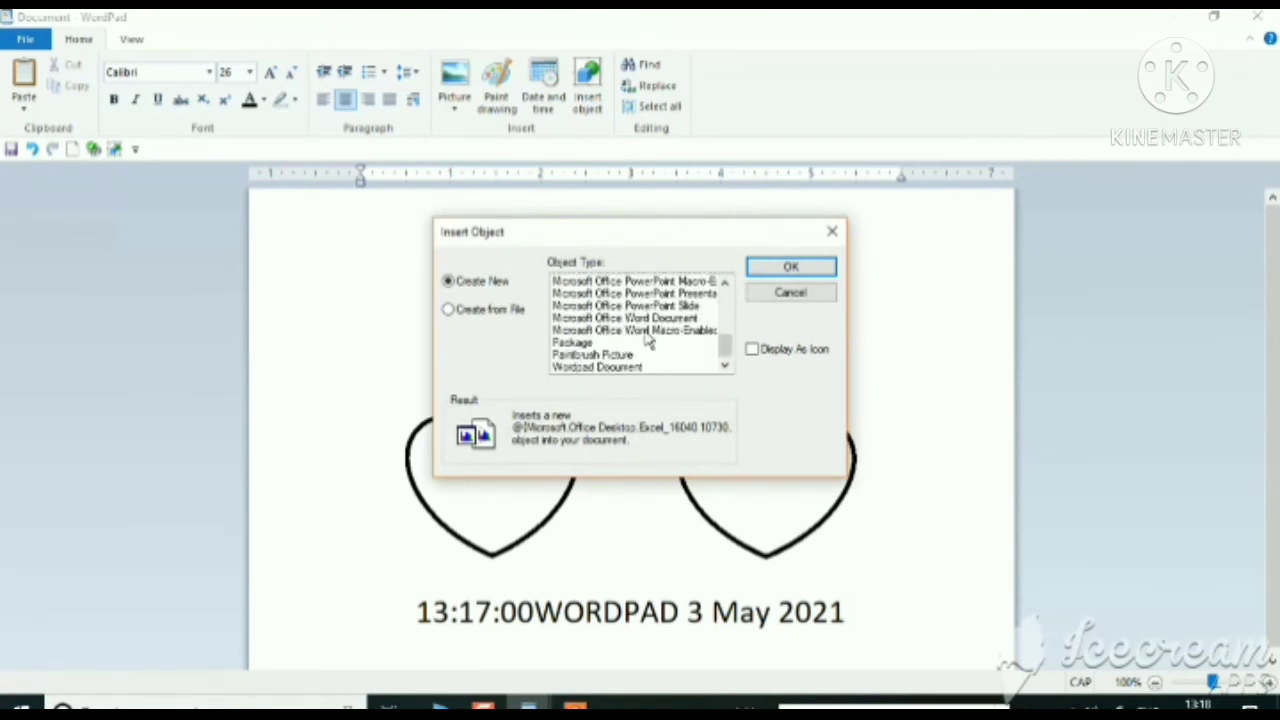
pyautogui.moveTo(728, 358)
pyautogui.mouseDown()
pyautogui.moveTo(735, 325)
pyautogui.moveTo(734, 345)
pyautogui.moveTo(702, 325)
pyautogui.moveTo(735, 318)
pyautogui.moveTo(735, 298)
pyautogui.moveTo(736, 362)
pyautogui.mouseUp()
pyautogui.scroll(3, 625, 360)
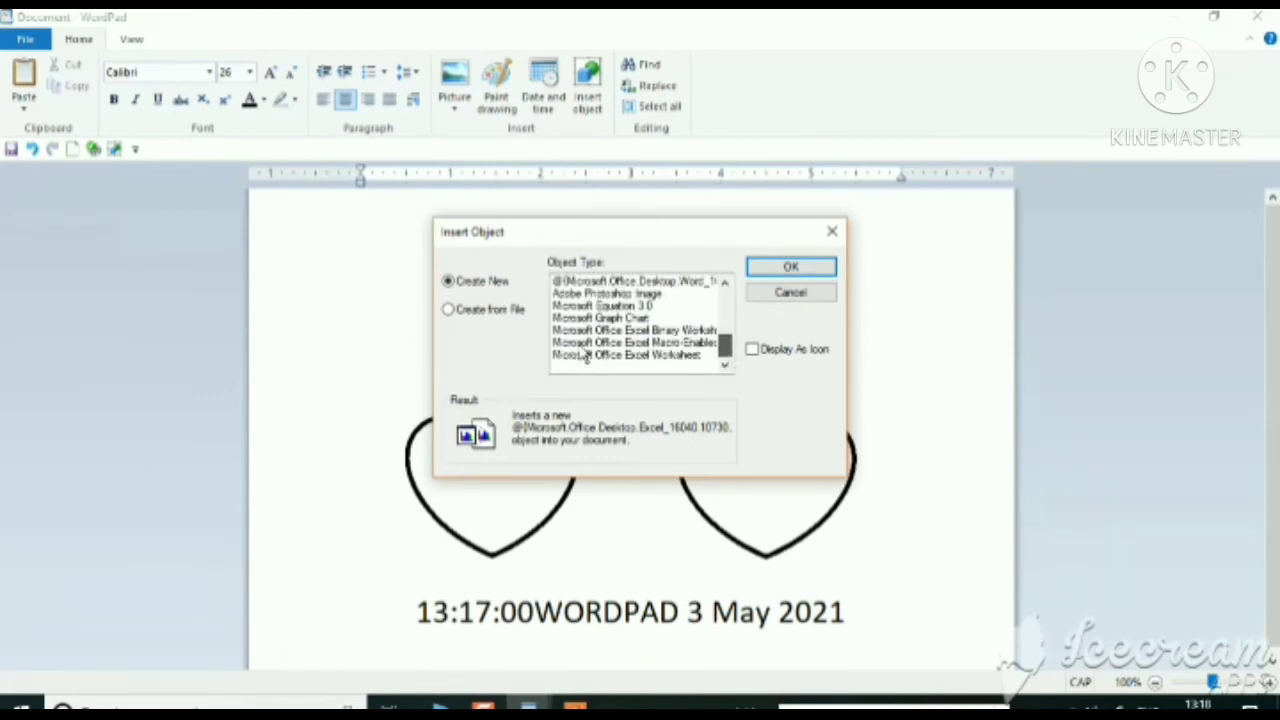
pyautogui.scroll(-3, 640, 354)
pyautogui.scroll(6, 640, 340)
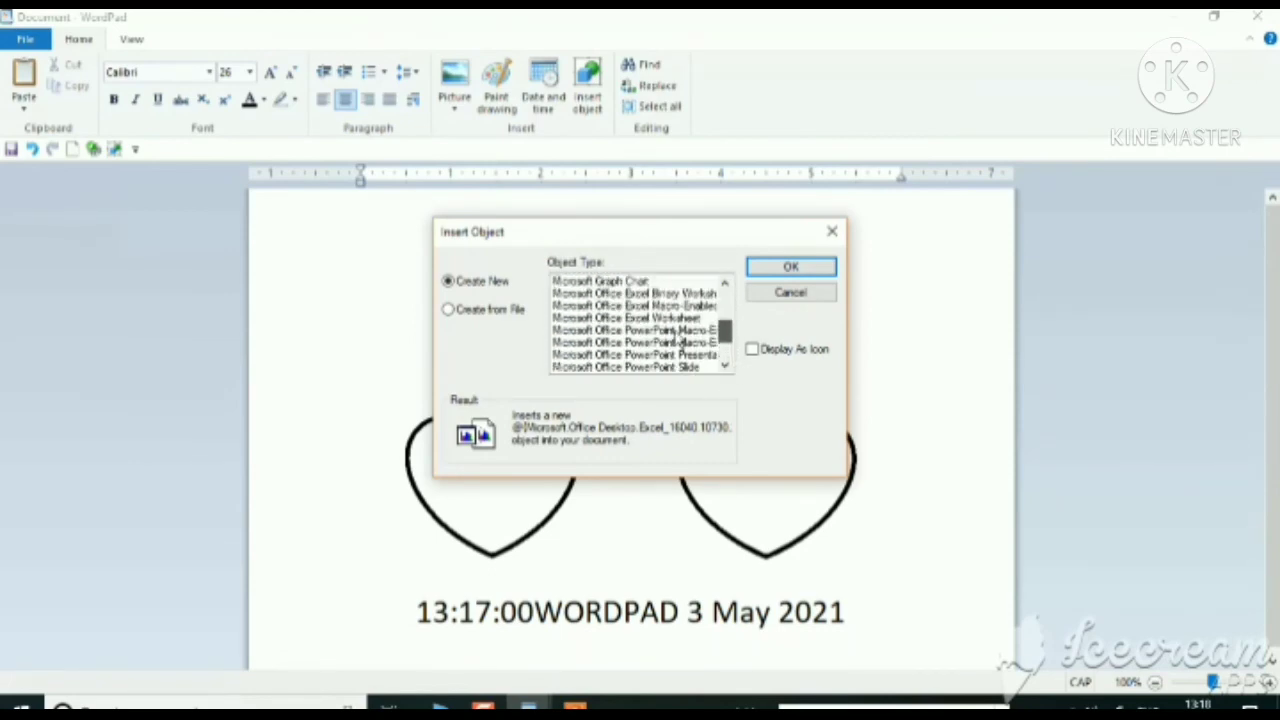
pyautogui.click(815, 294)
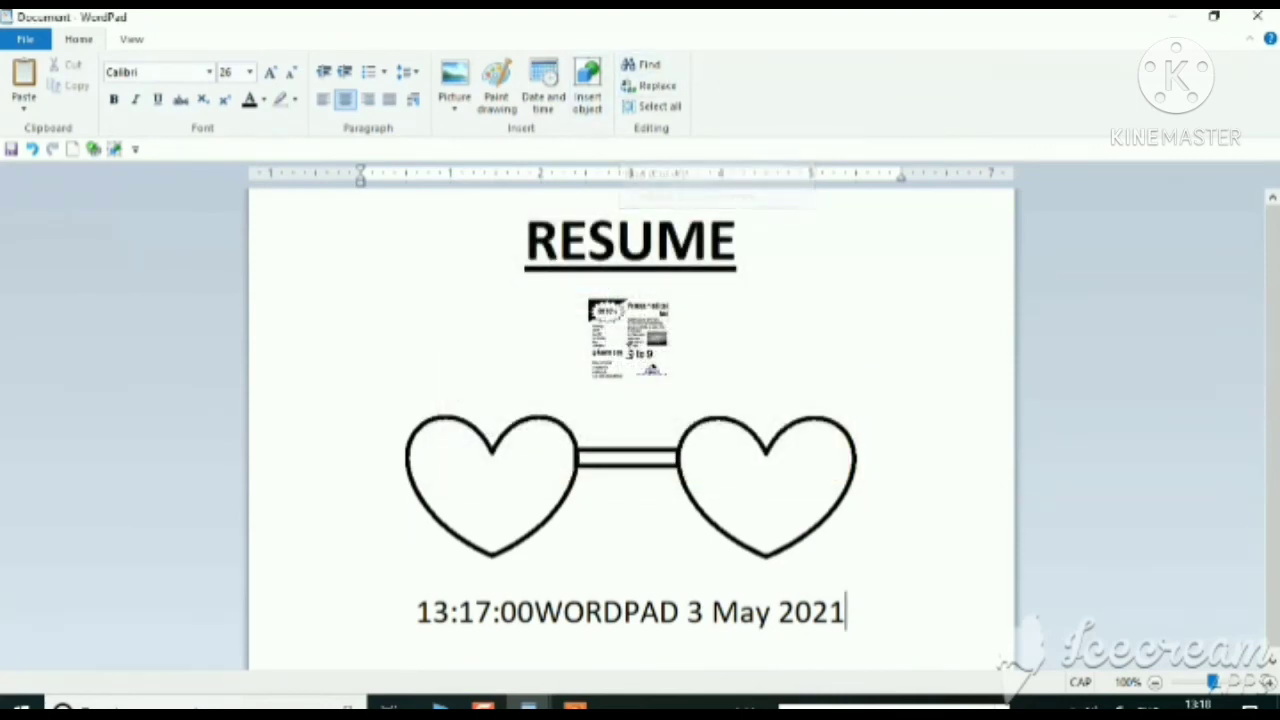
pyautogui.scroll(-1, 626, 344)
pyautogui.scroll(1, 564, 298)
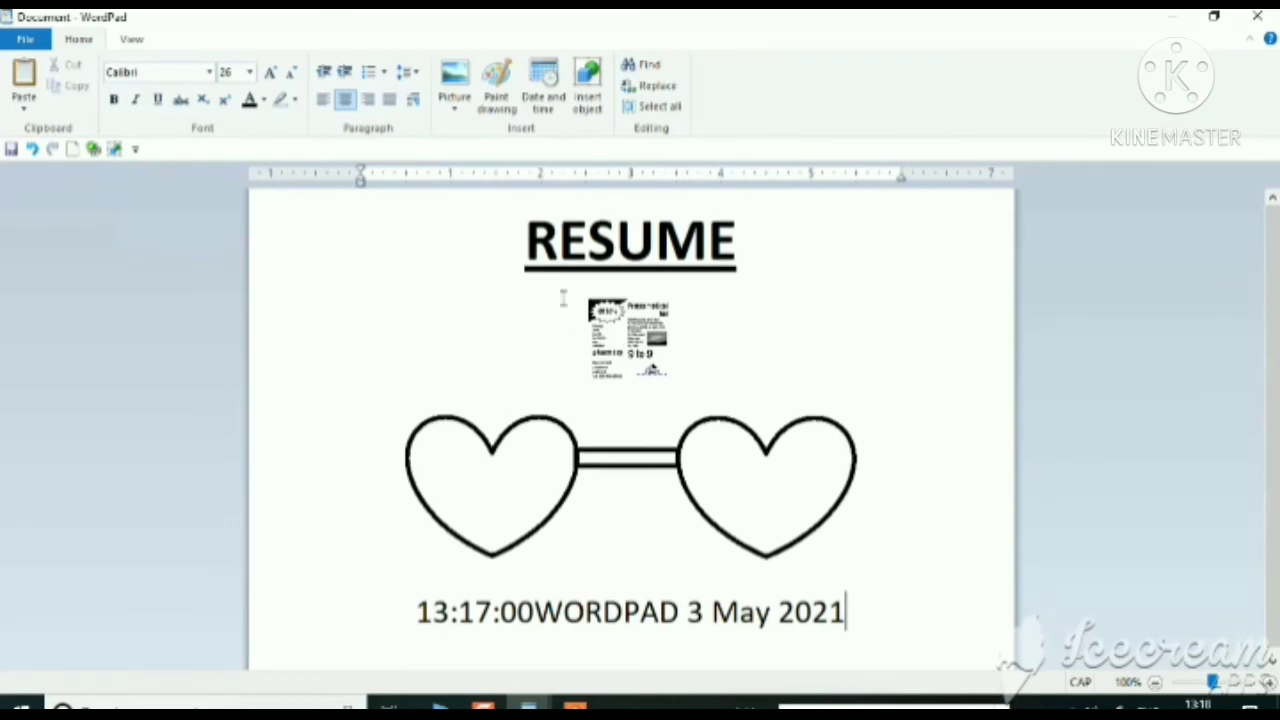
# Find the word RESUME in the document and close the search.
pyautogui.click(650, 66)
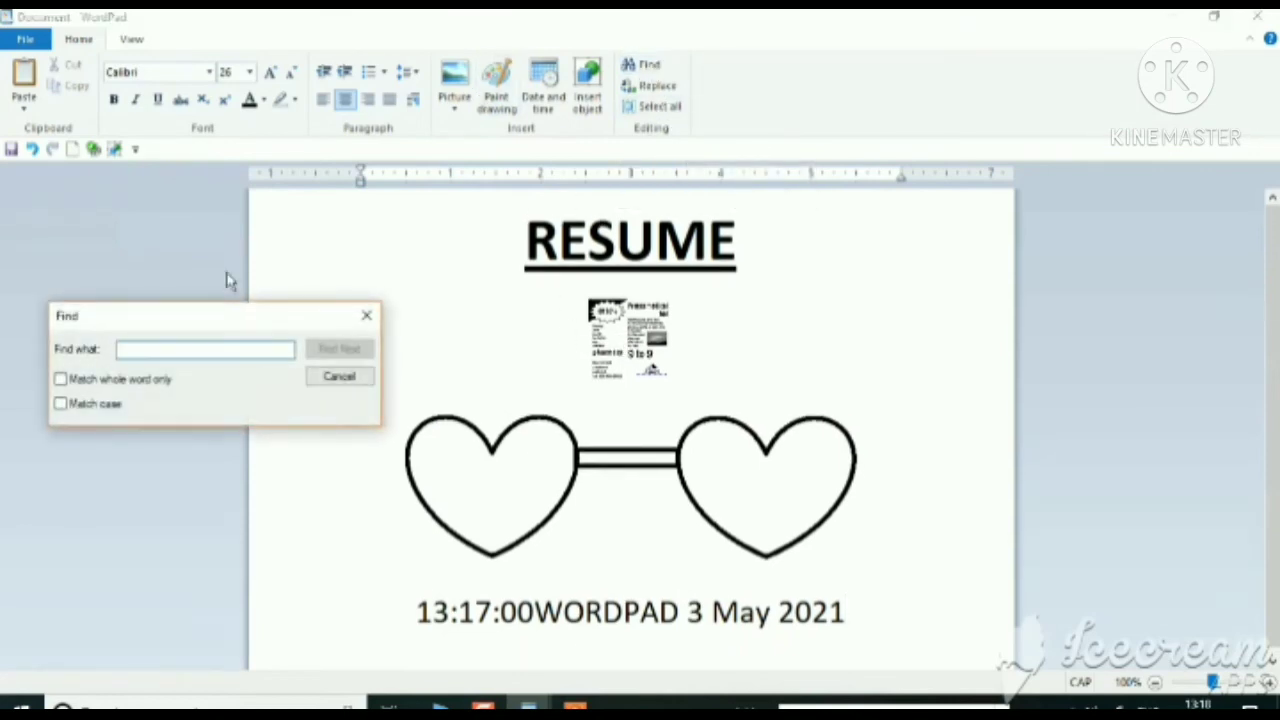
pyautogui.moveTo(155, 325); pyautogui.dragTo(291, 396)
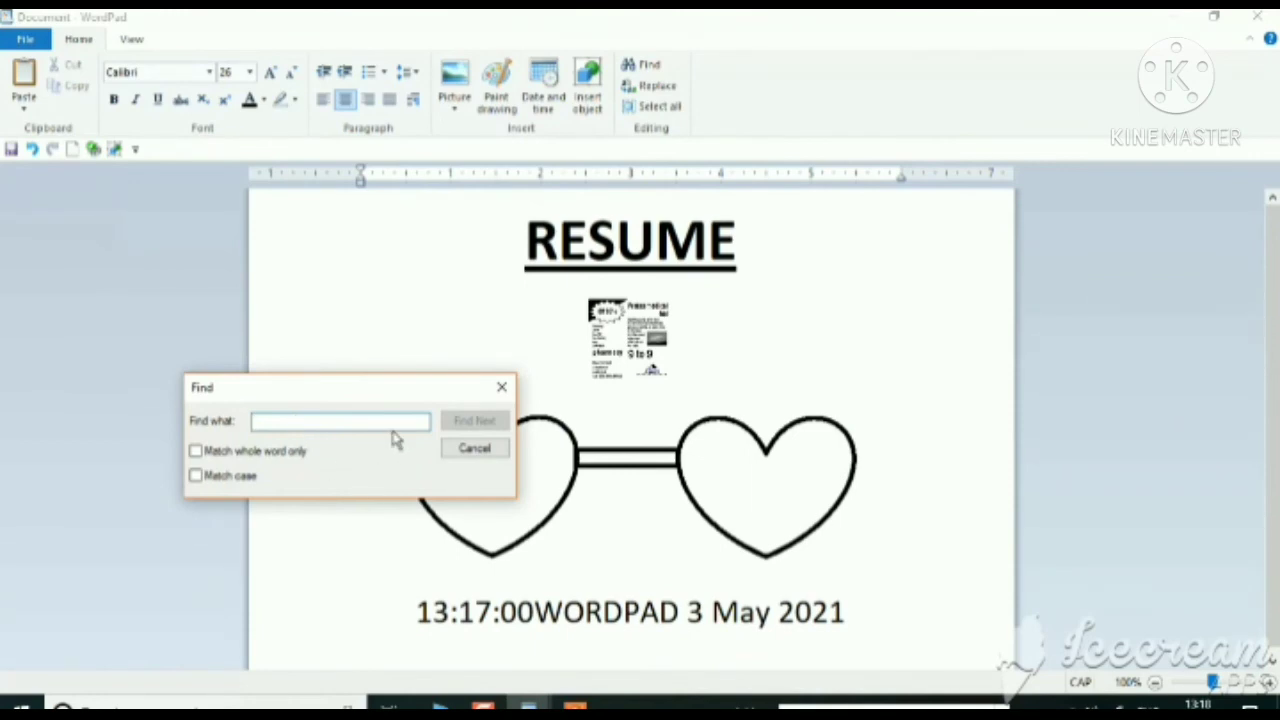
pyautogui.write('RESUME')
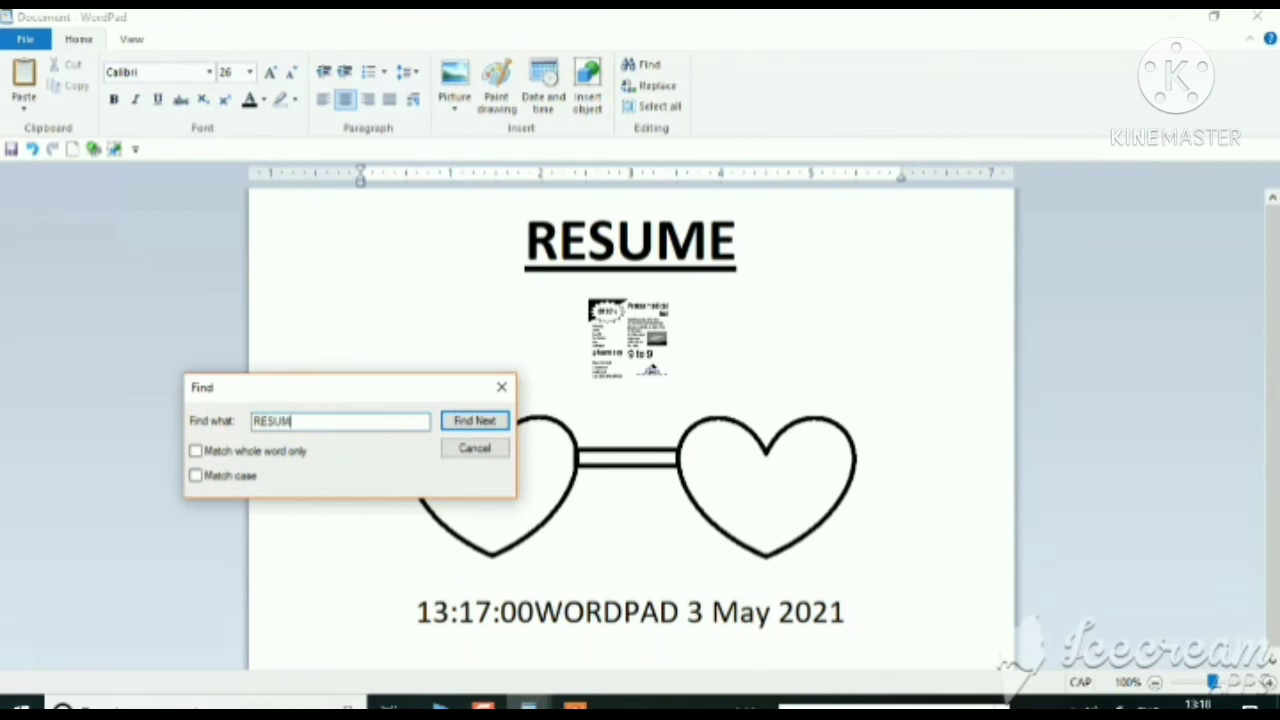
pyautogui.click(478, 421)
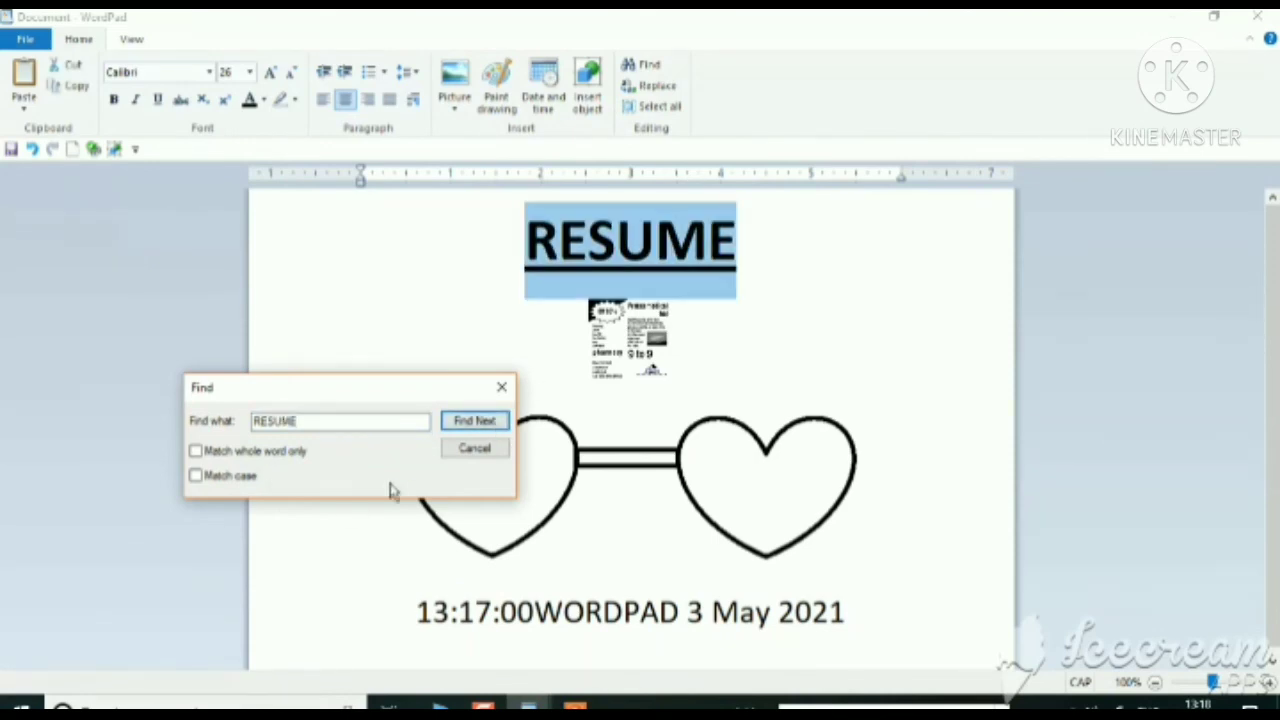
pyautogui.click(501, 387)
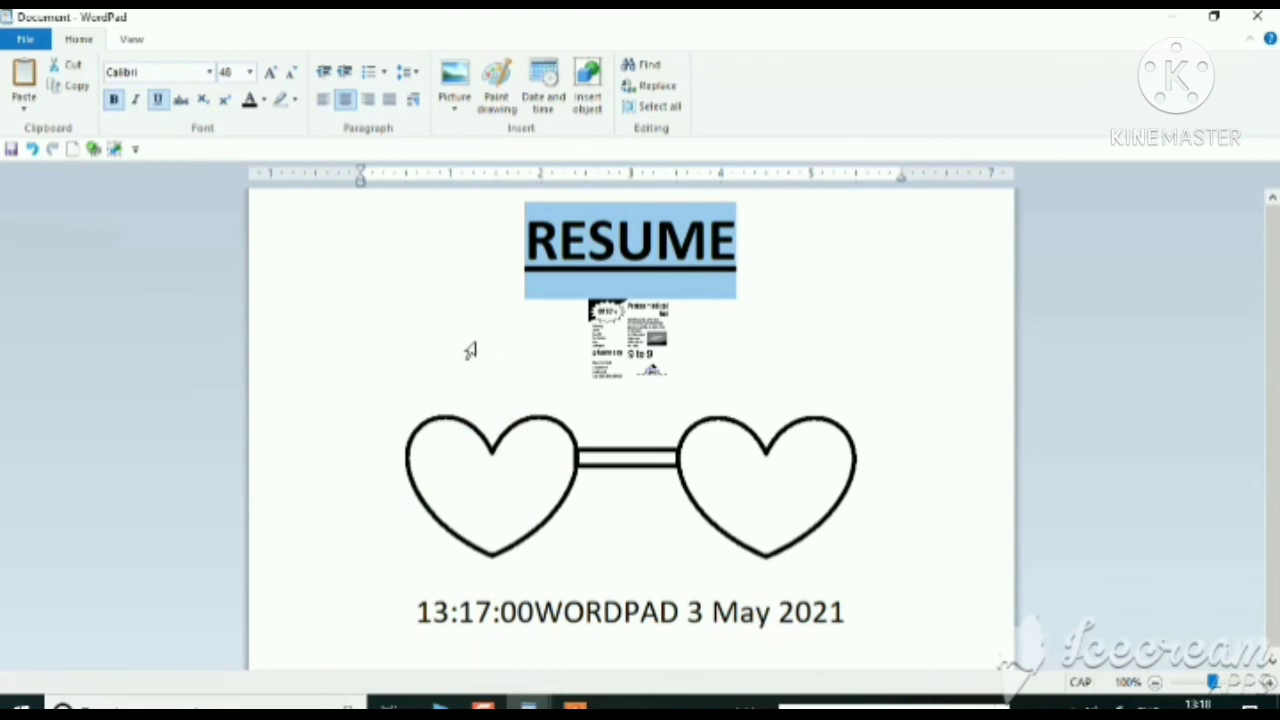
# Replace all occurrences of RESUME with CV and close the Replace dialog.
pyautogui.click(666, 88)
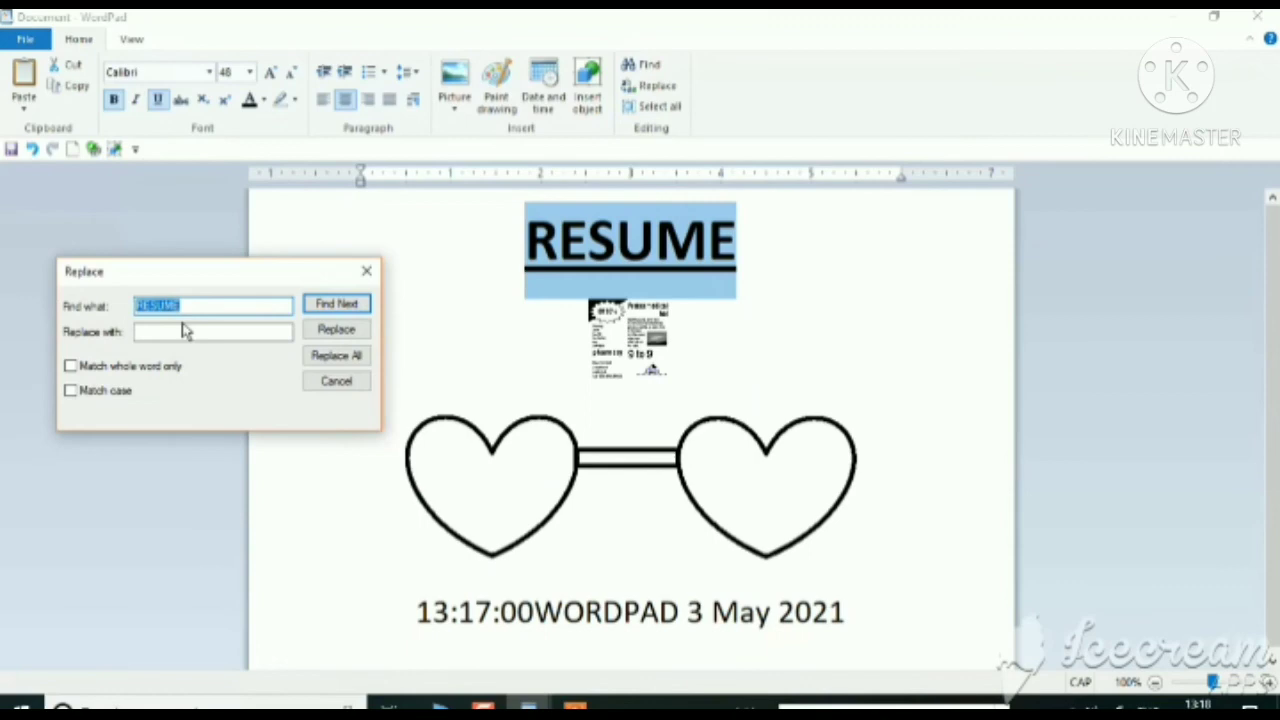
pyautogui.click(171, 331)
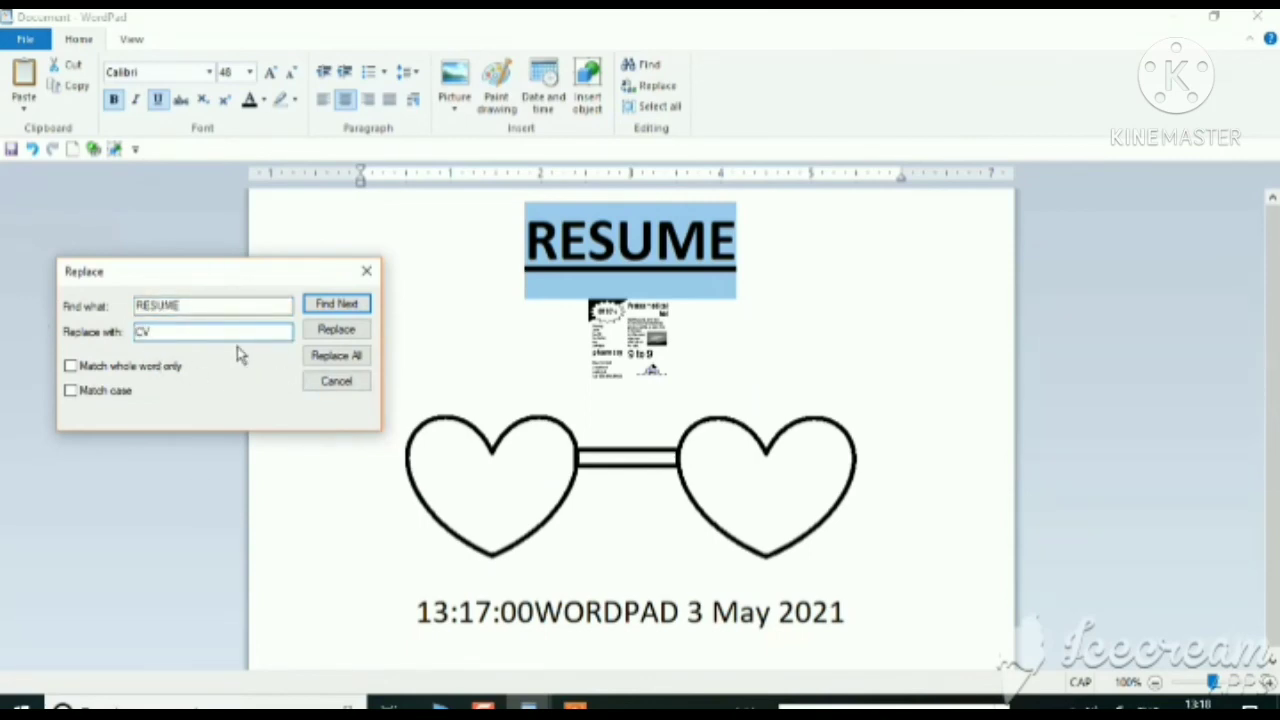
pyautogui.write('CV')
pyautogui.click(352, 356)
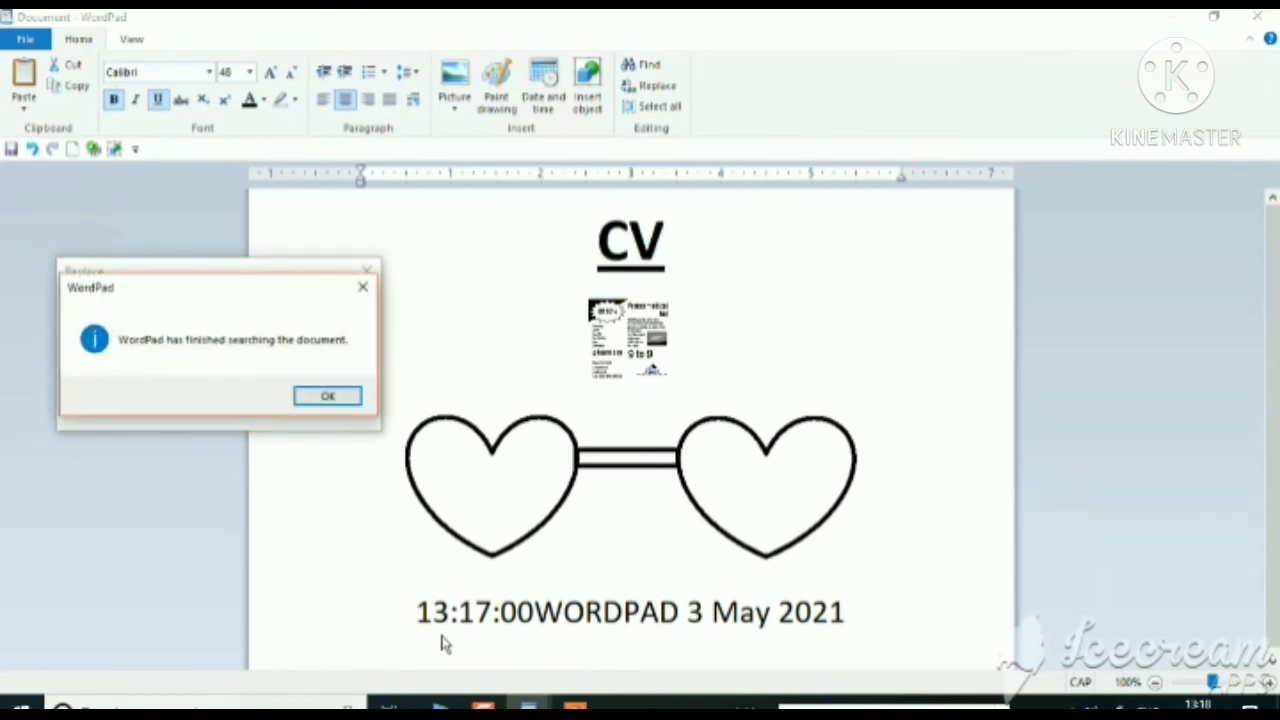
pyautogui.click(328, 396)
pyautogui.click(366, 271)
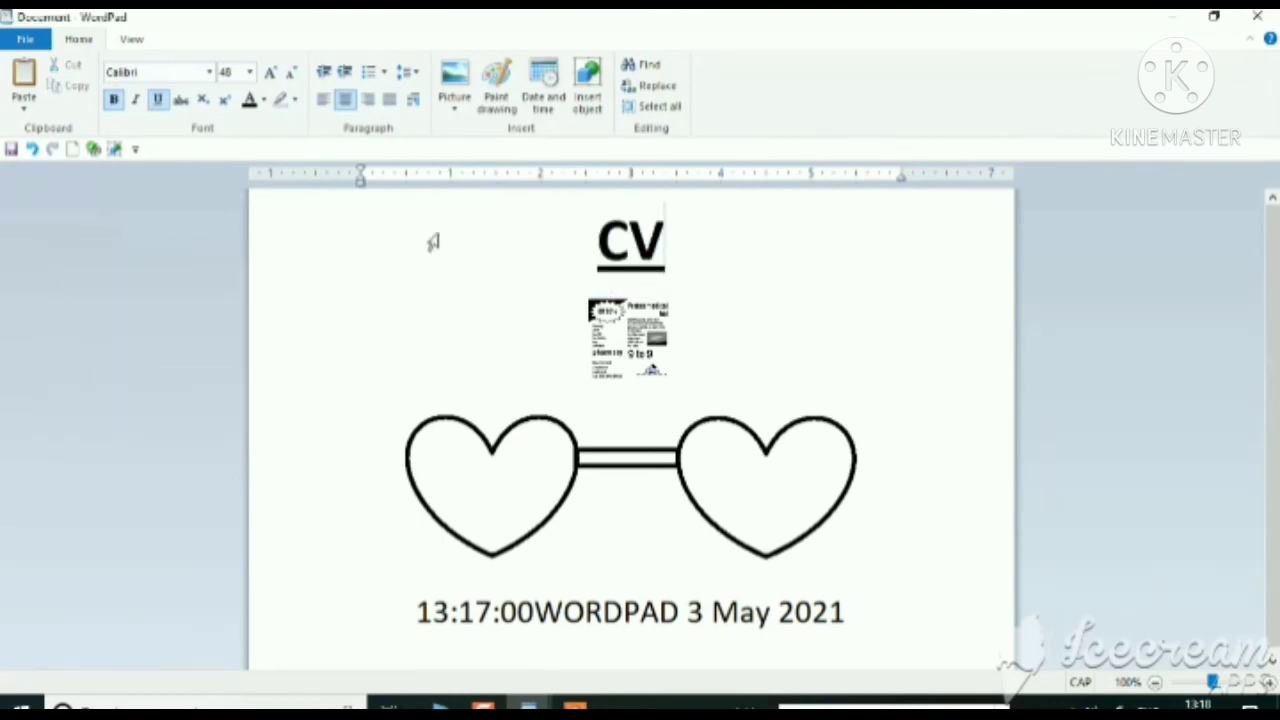
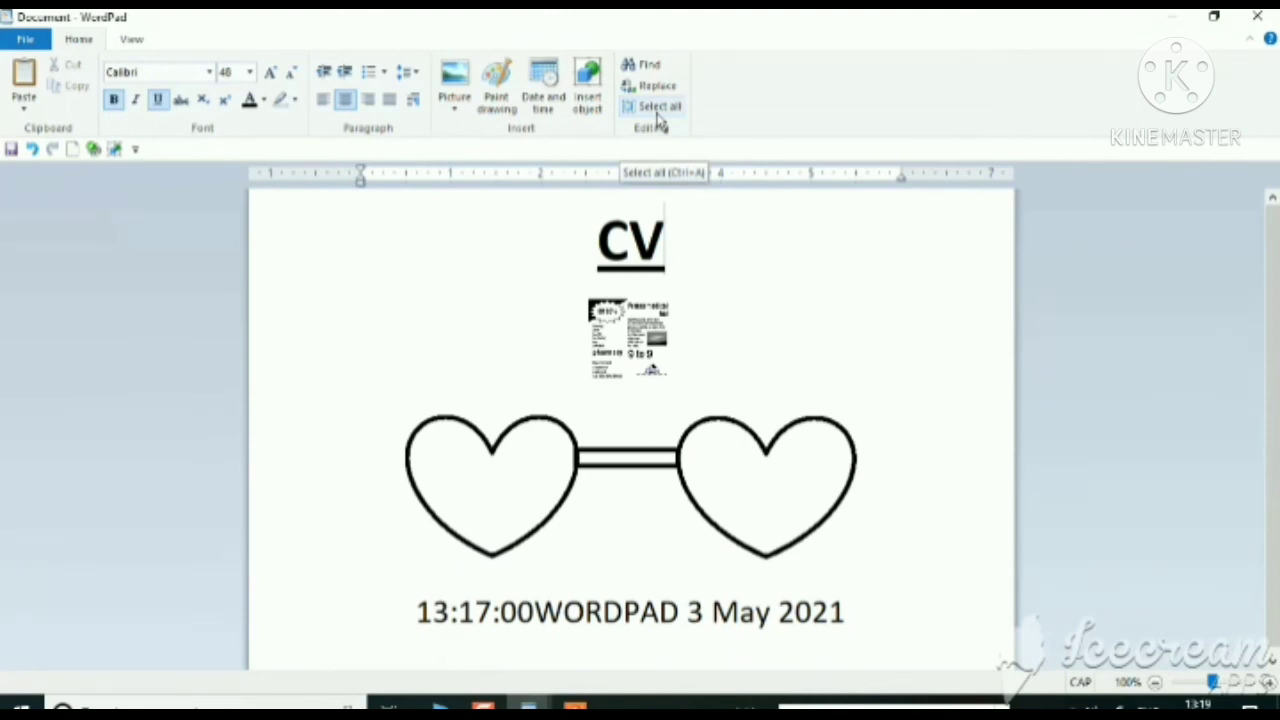
# Delete the entire document content and start a new blank document without saving the changes.
pyautogui.click(657, 108)
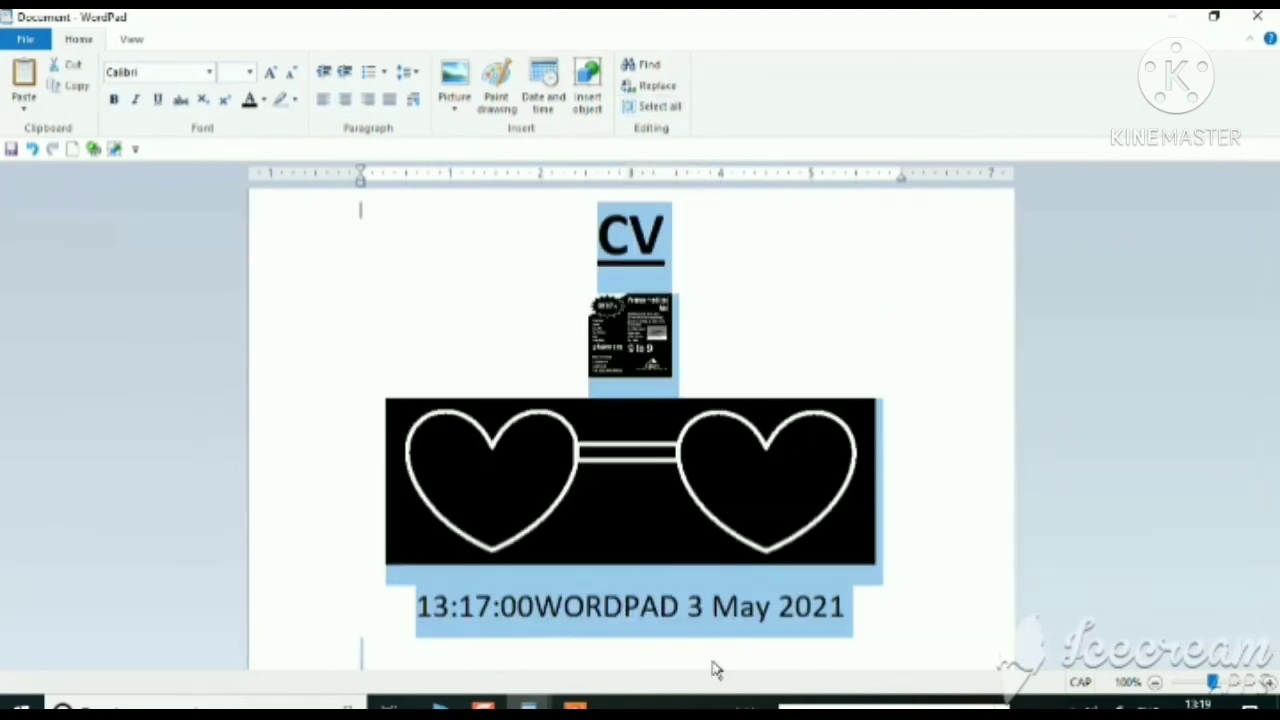
pyautogui.press('Delete')
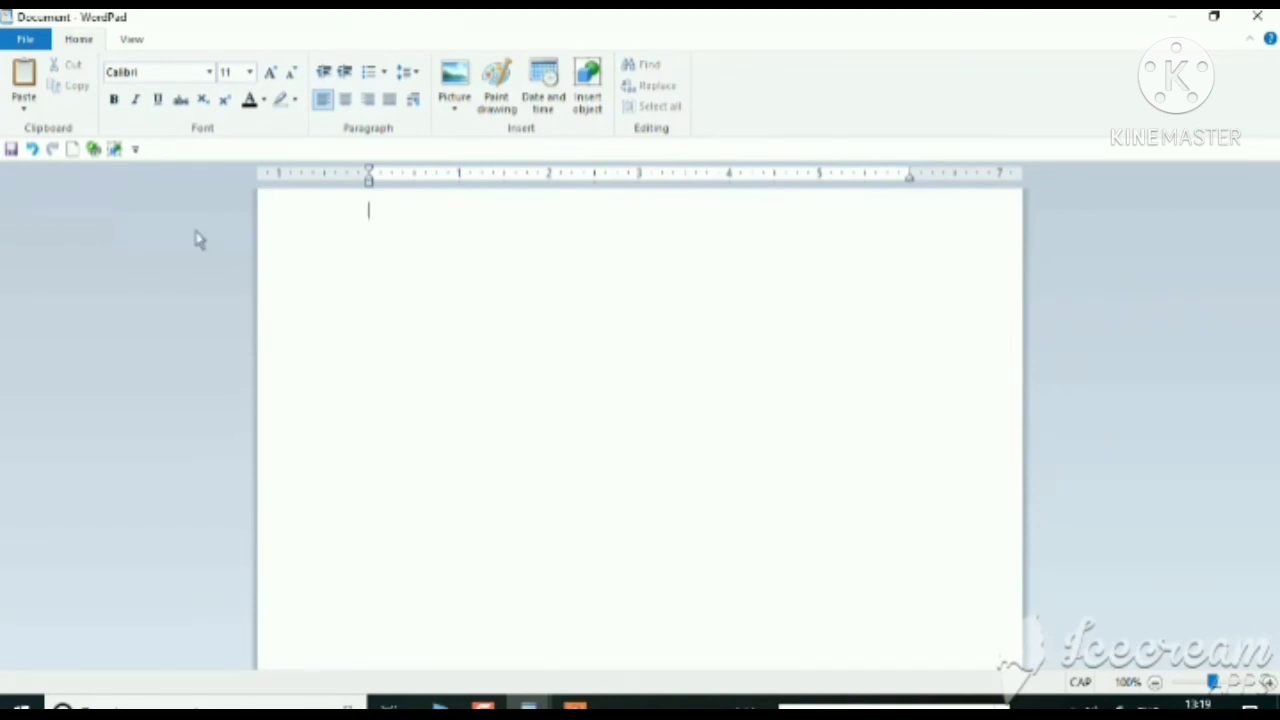
pyautogui.click(135, 150)
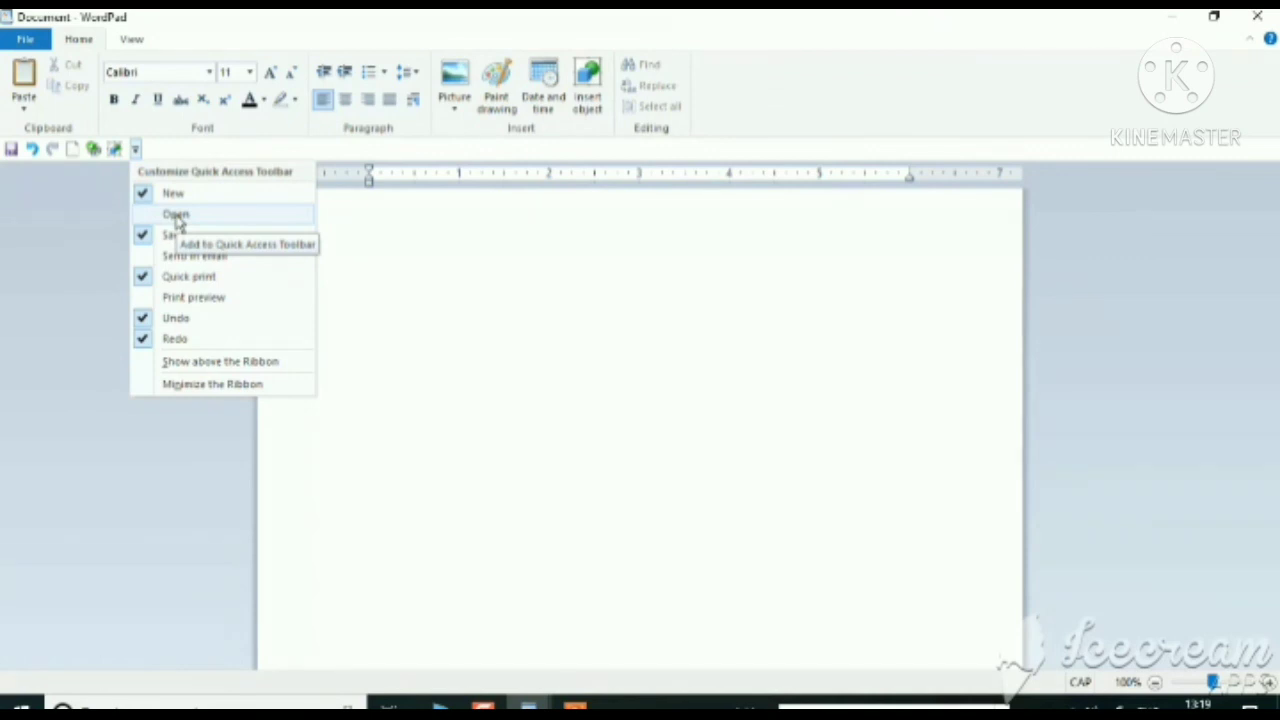
pyautogui.click(366, 246)
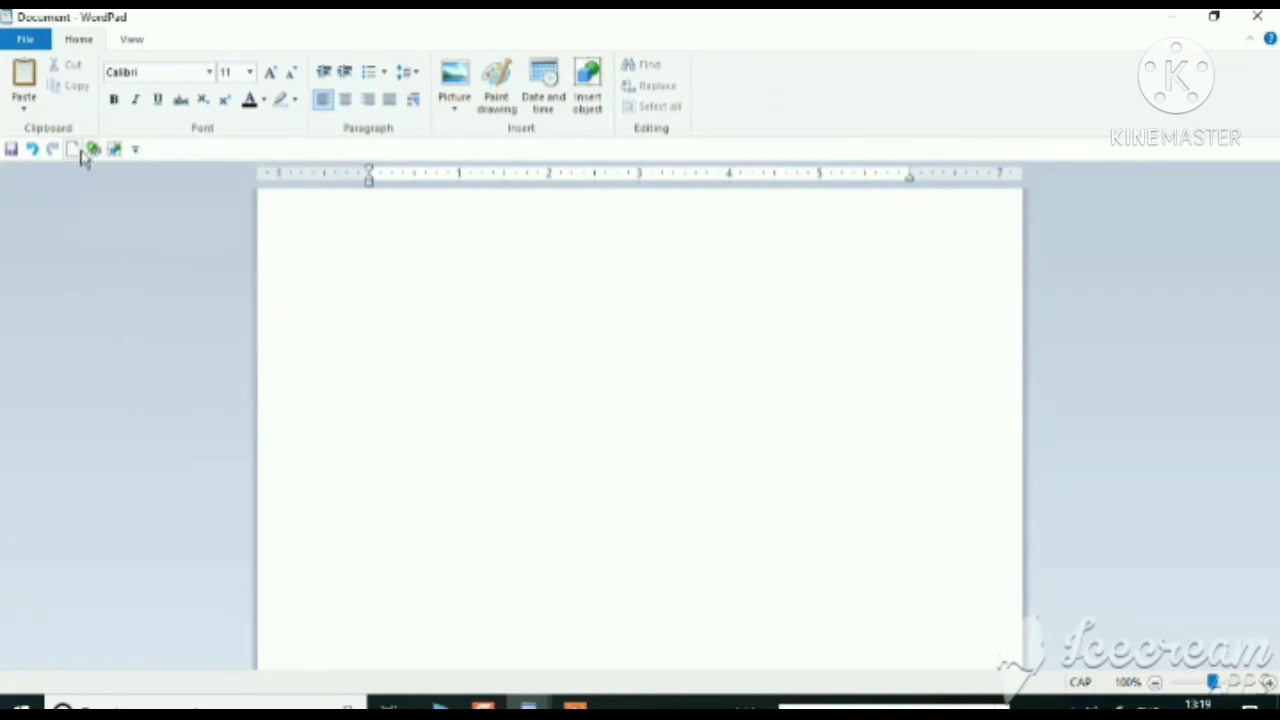
pyautogui.click(78, 154)
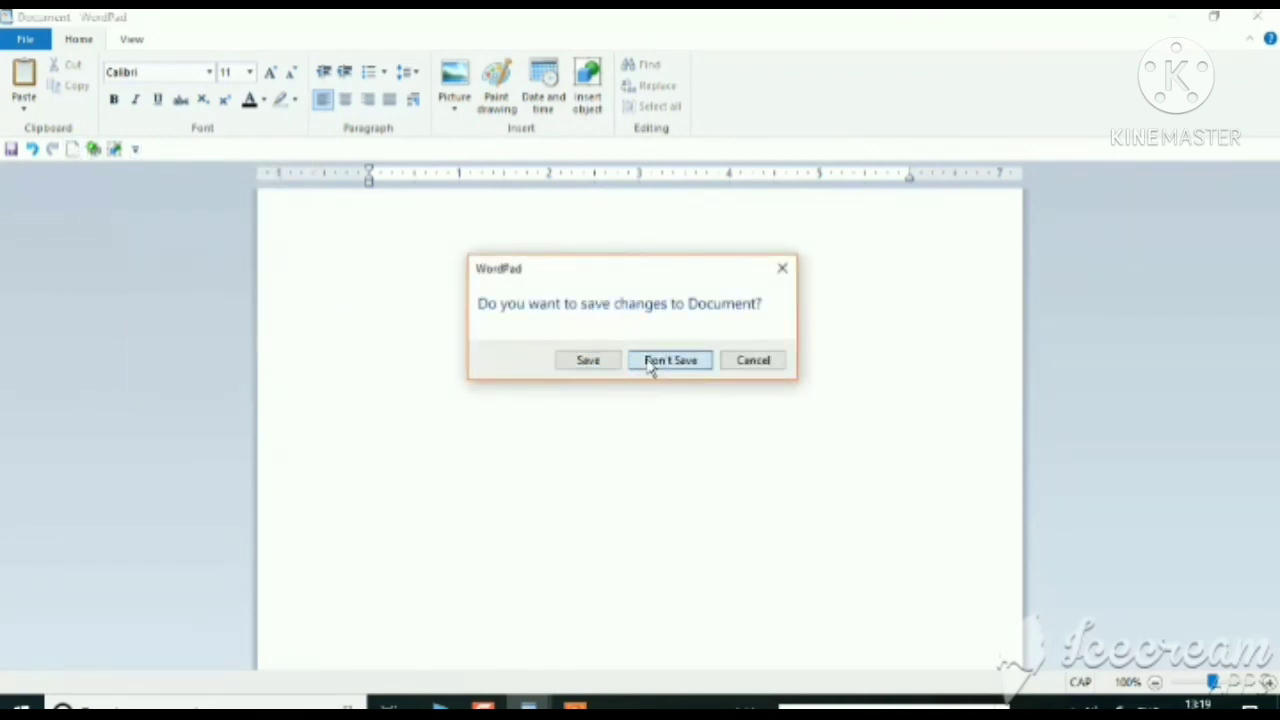
pyautogui.click(670, 361)
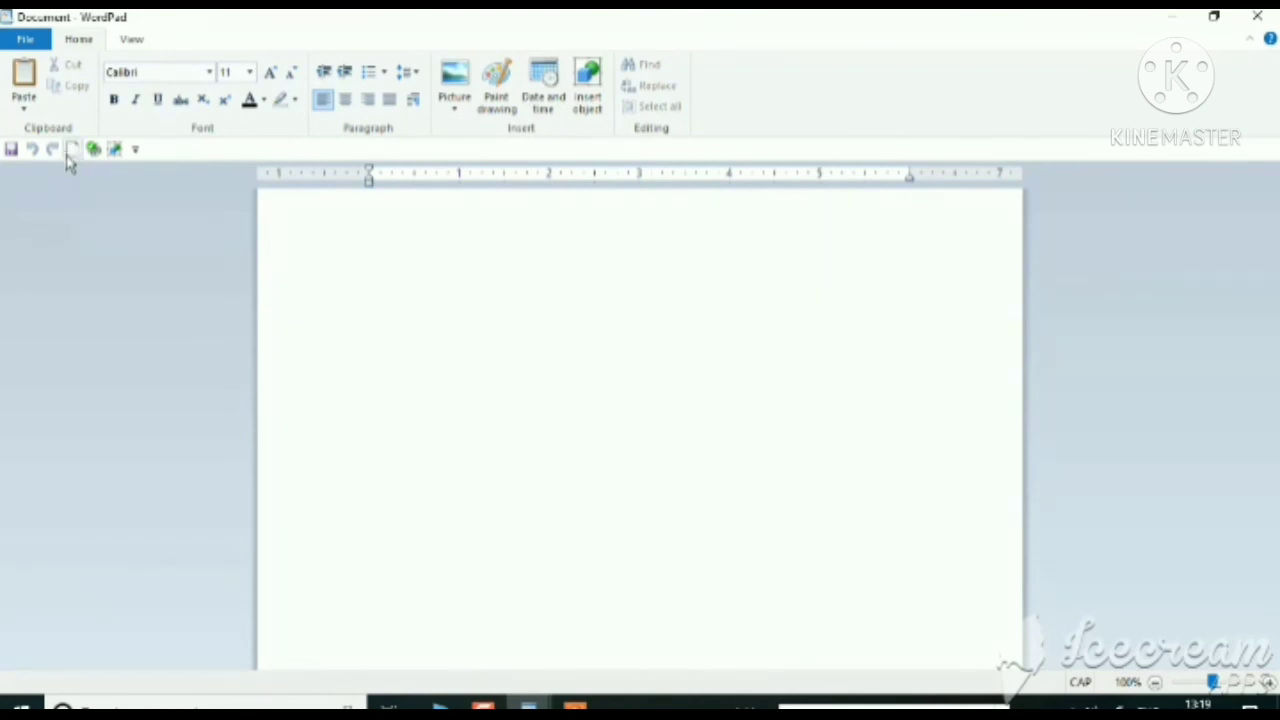
# Add the Open, Send in email and Print preview commands to the Quick Access Toolbar.
pyautogui.click(136, 150)
pyautogui.click(200, 215)
pyautogui.click(157, 149)
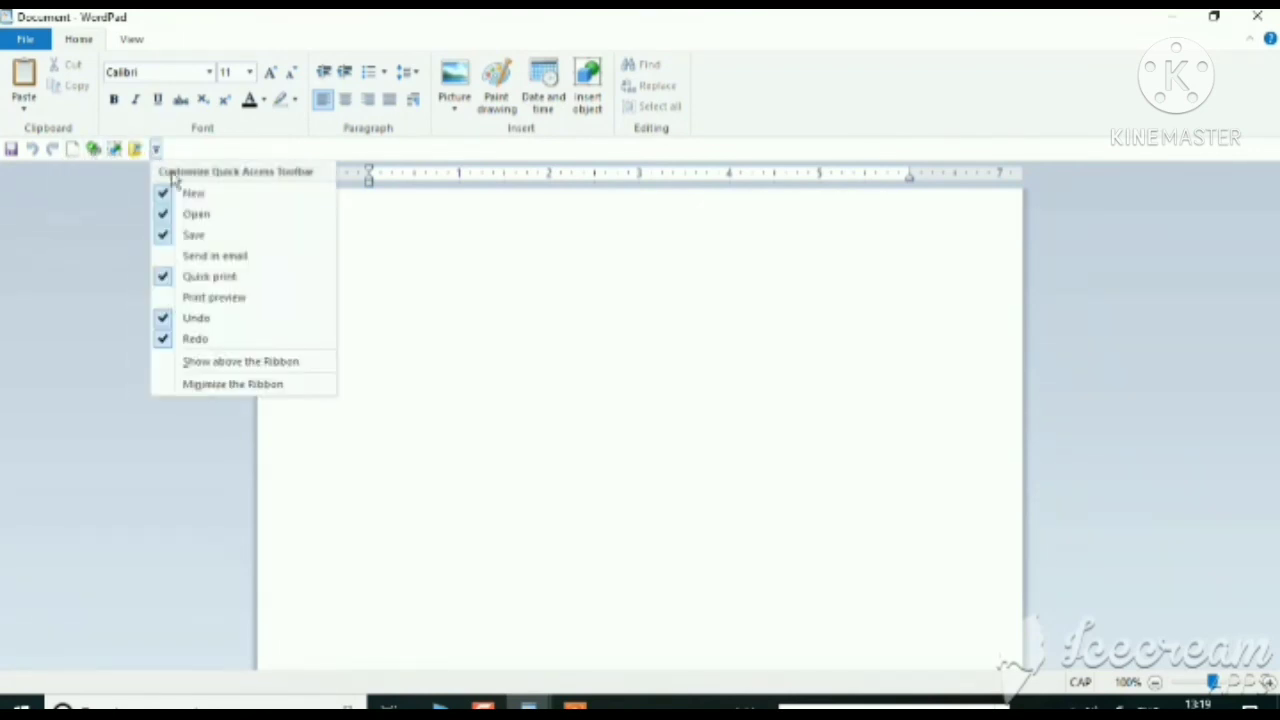
pyautogui.click(206, 256)
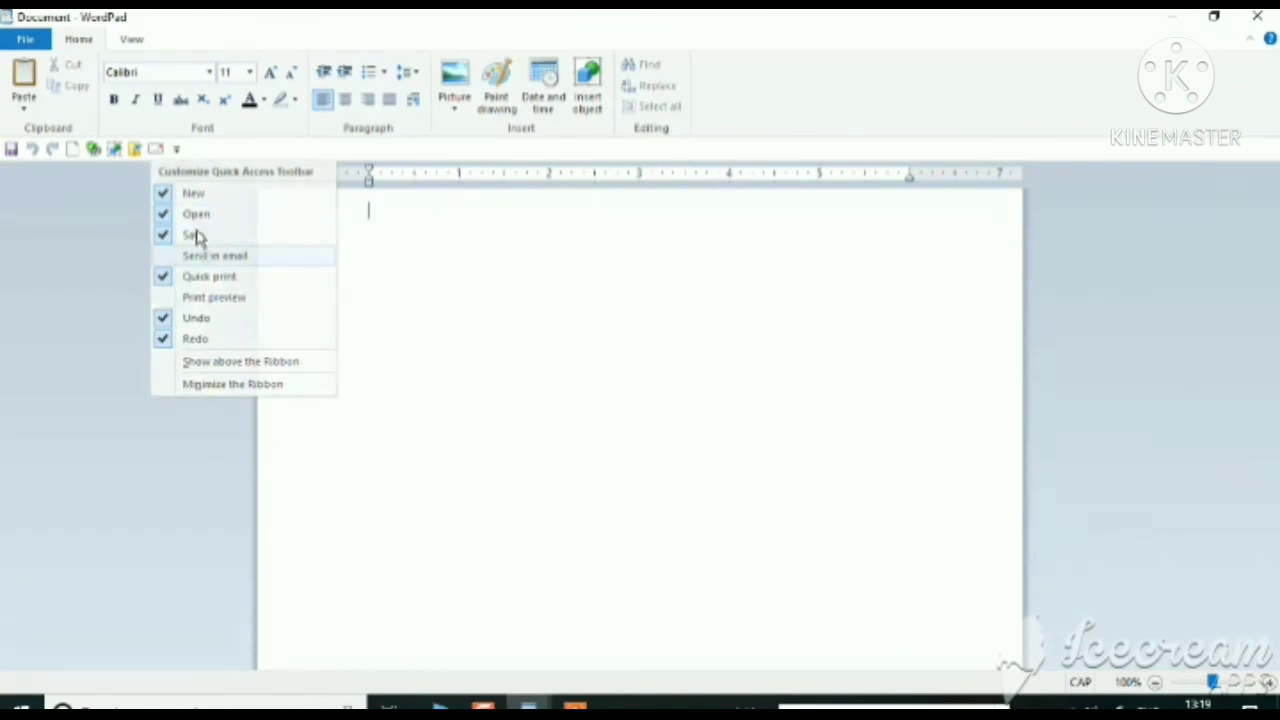
pyautogui.click(175, 152)
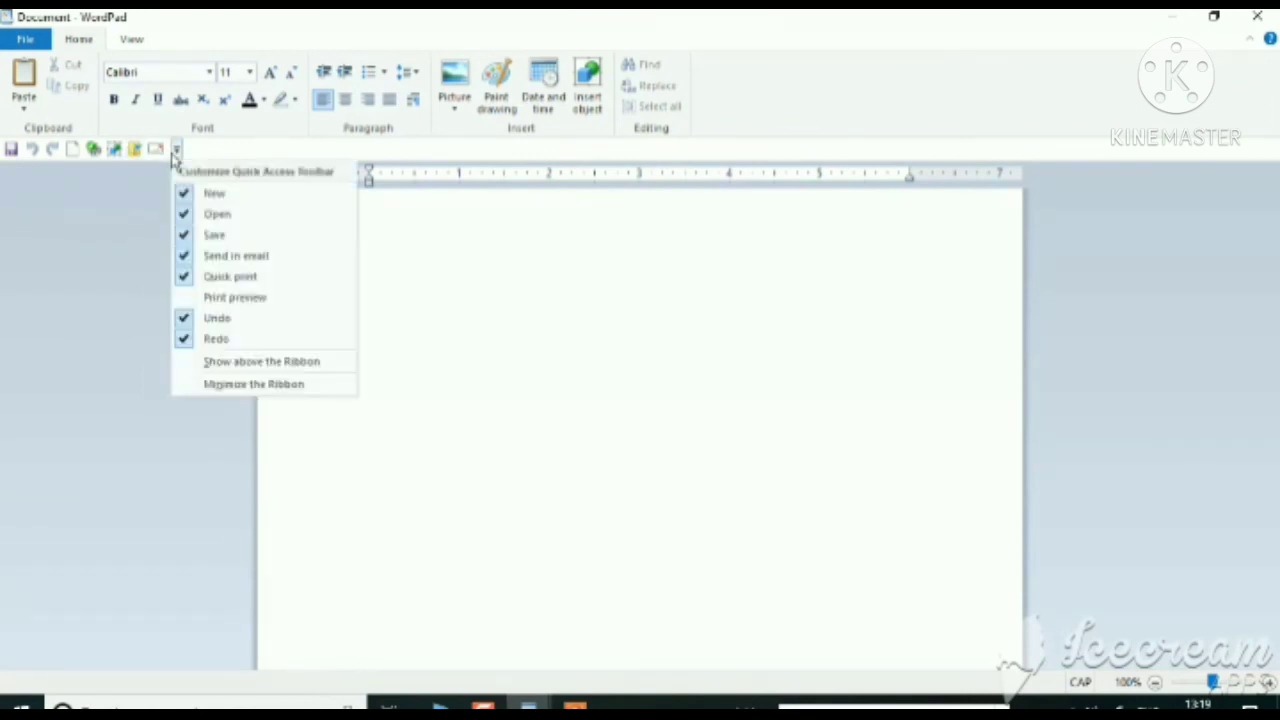
pyautogui.click(241, 305)
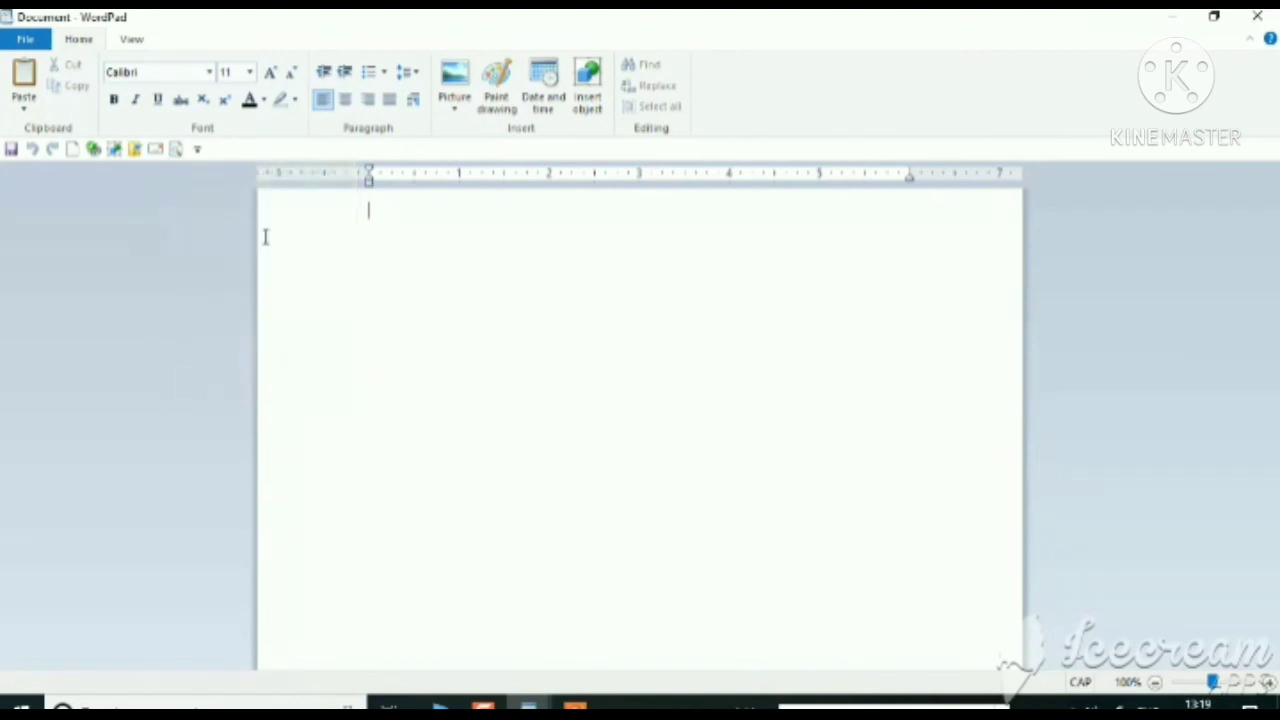
# Show the Quick Access Toolbar above the ribbon and return it below the ribbon.
pyautogui.click(197, 150)
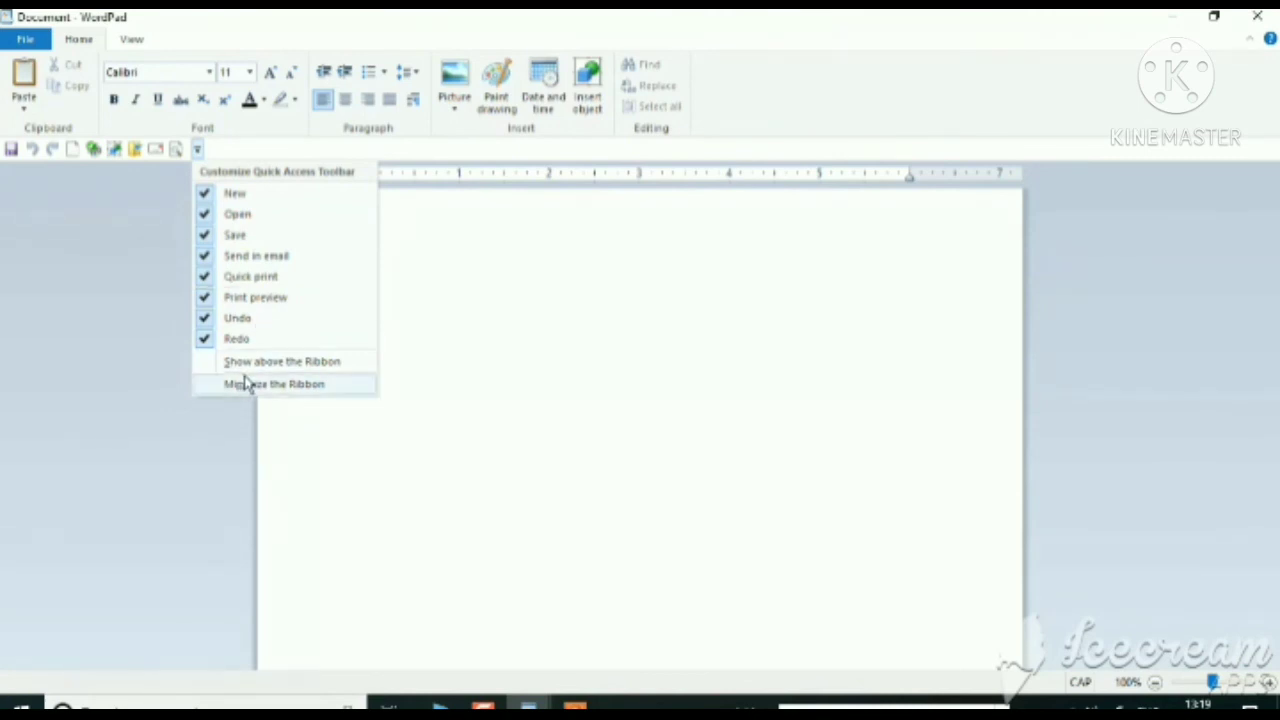
pyautogui.click(287, 368)
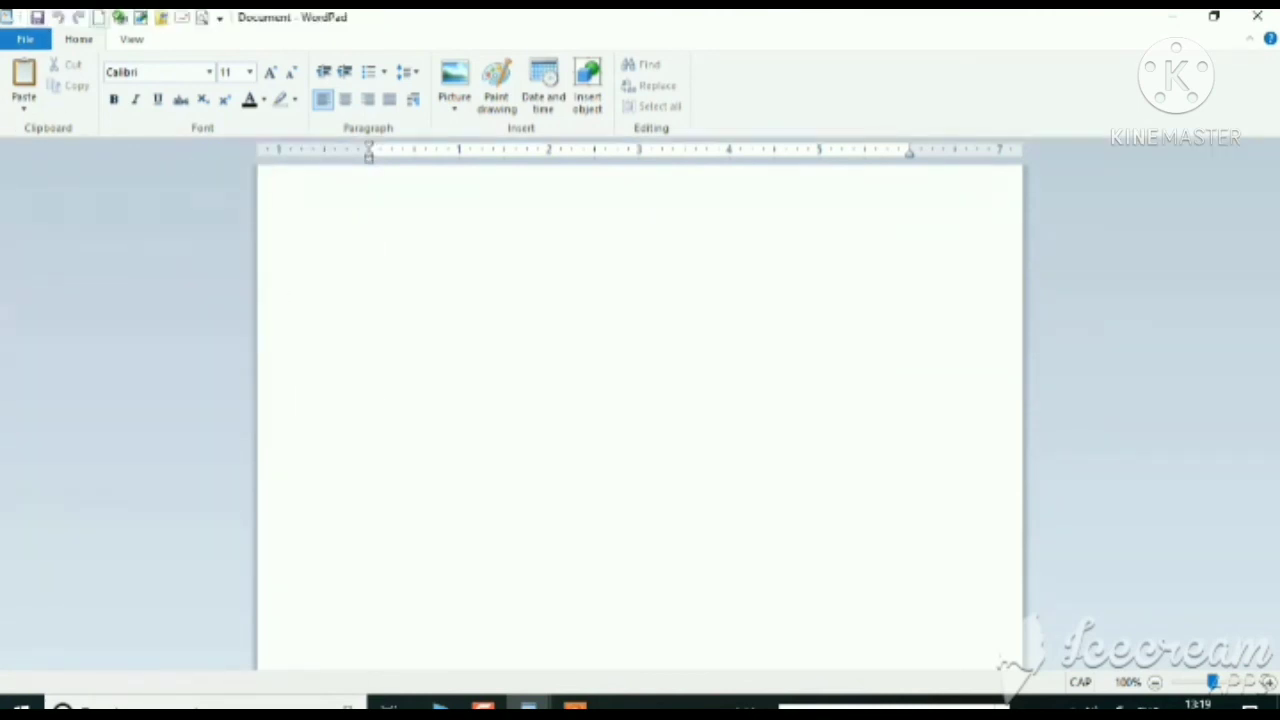
pyautogui.click(219, 19)
pyautogui.click(283, 232)
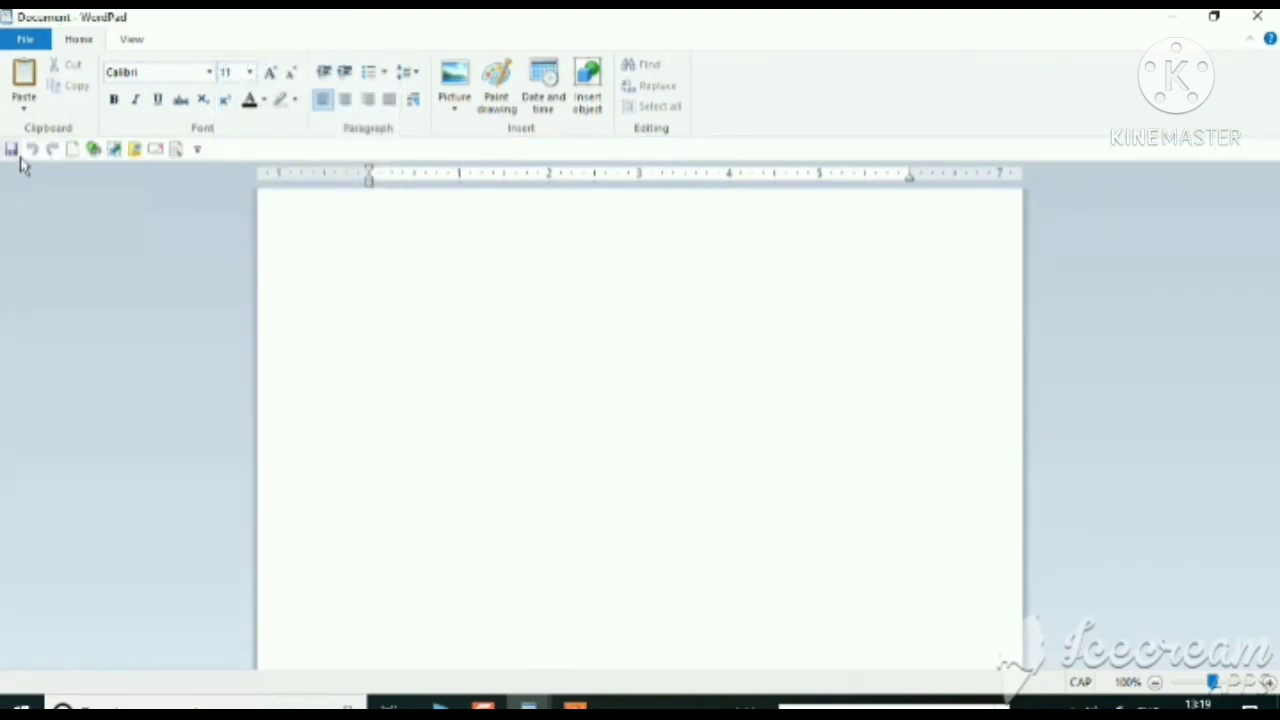
# Enter the text YTETDT in the blank document, and open the Save As dialog and cancel it.
pyautogui.write('YTETDT')
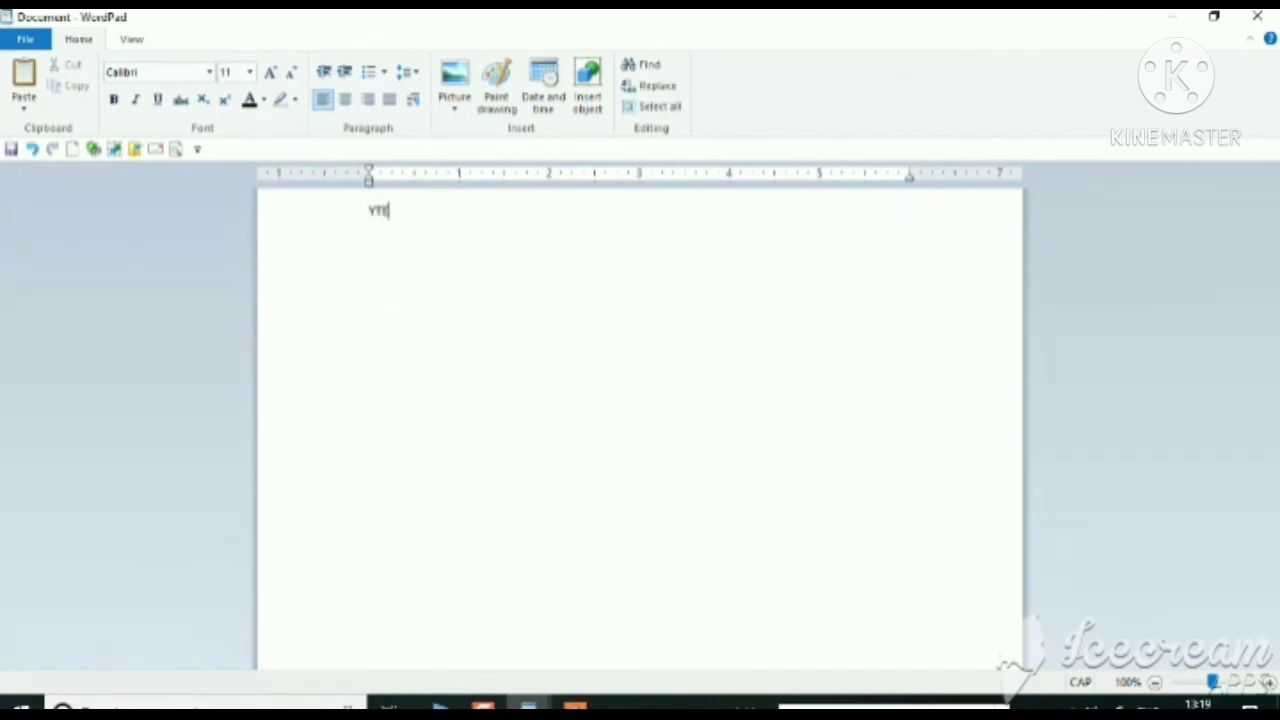
pyautogui.click(11, 150)
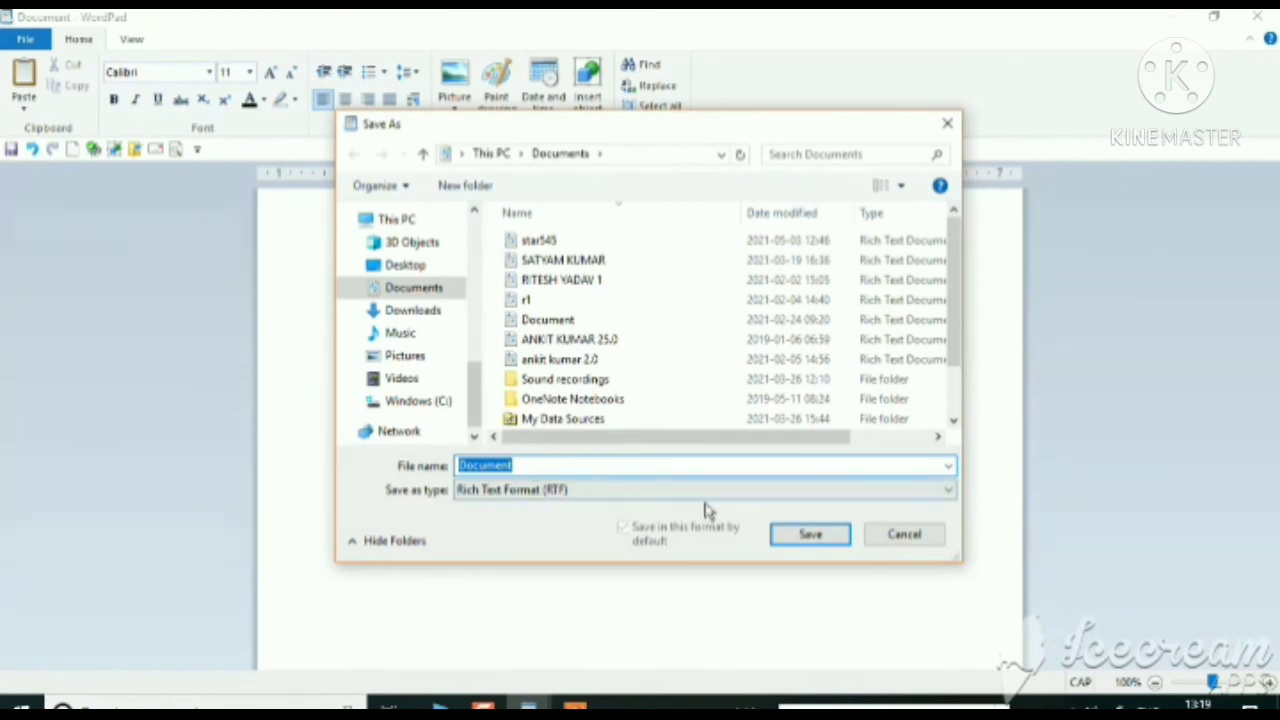
pyautogui.click(897, 536)
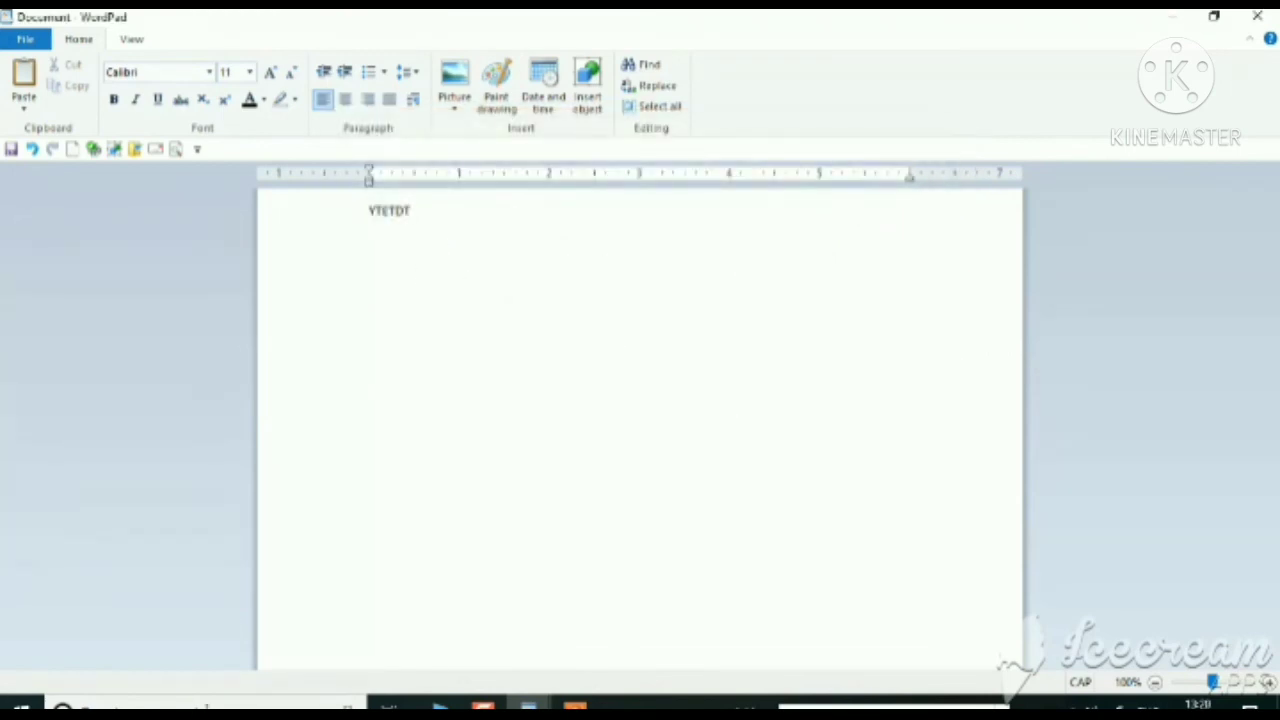
# Zoom the document view in to 110%.
pyautogui.click(116, 44)
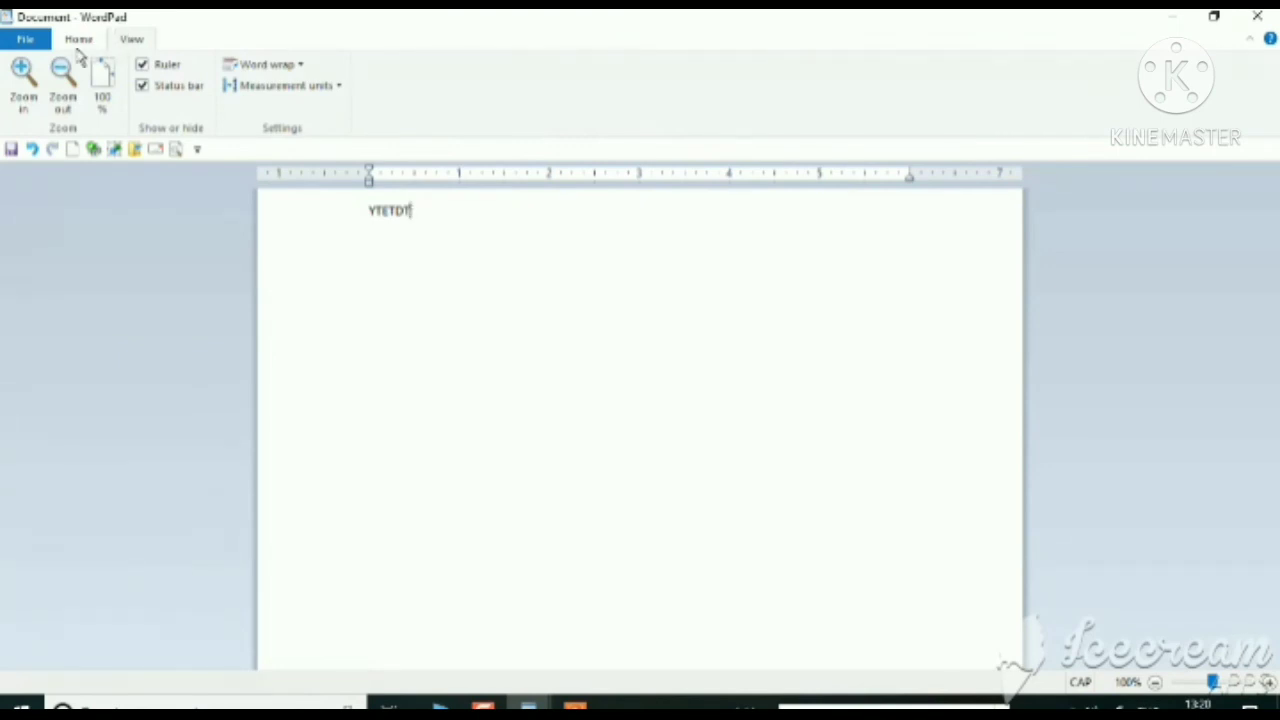
pyautogui.click(29, 94)
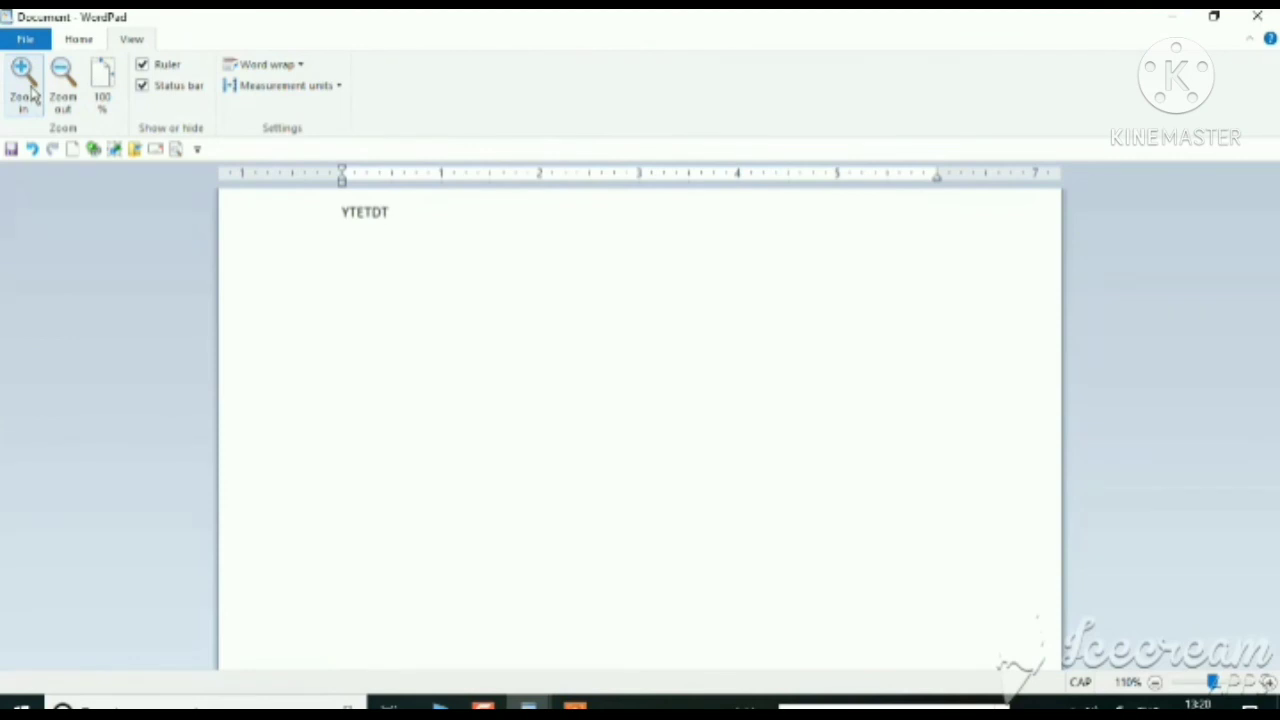
# Zoom the document view in to 170%.
pyautogui.click(29, 94)
pyautogui.click(29, 94)
pyautogui.click(29, 94)
pyautogui.click(29, 94)
pyautogui.click(29, 94)
pyautogui.click(29, 94)
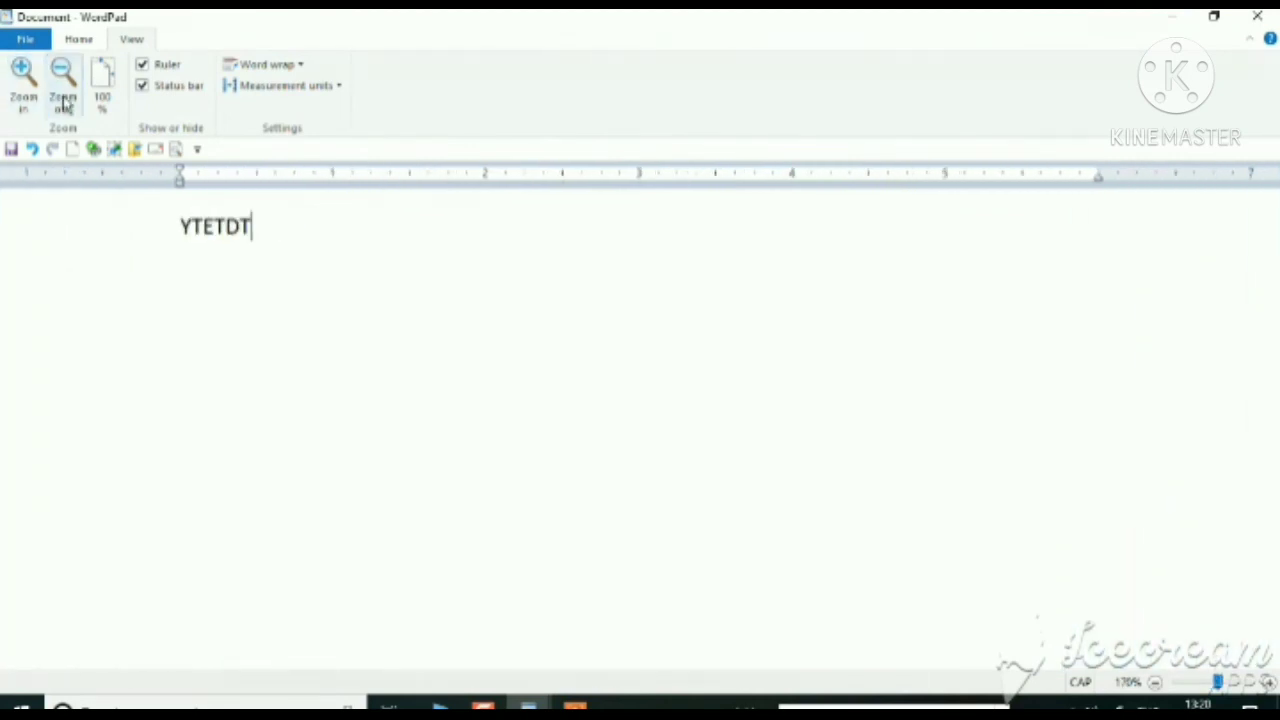
# Zoom the document view out step by step to 10%.
pyautogui.click(64, 104)
pyautogui.click(64, 104)
pyautogui.click(64, 104)
pyautogui.click(65, 105)
pyautogui.click(65, 105)
pyautogui.click(67, 106)
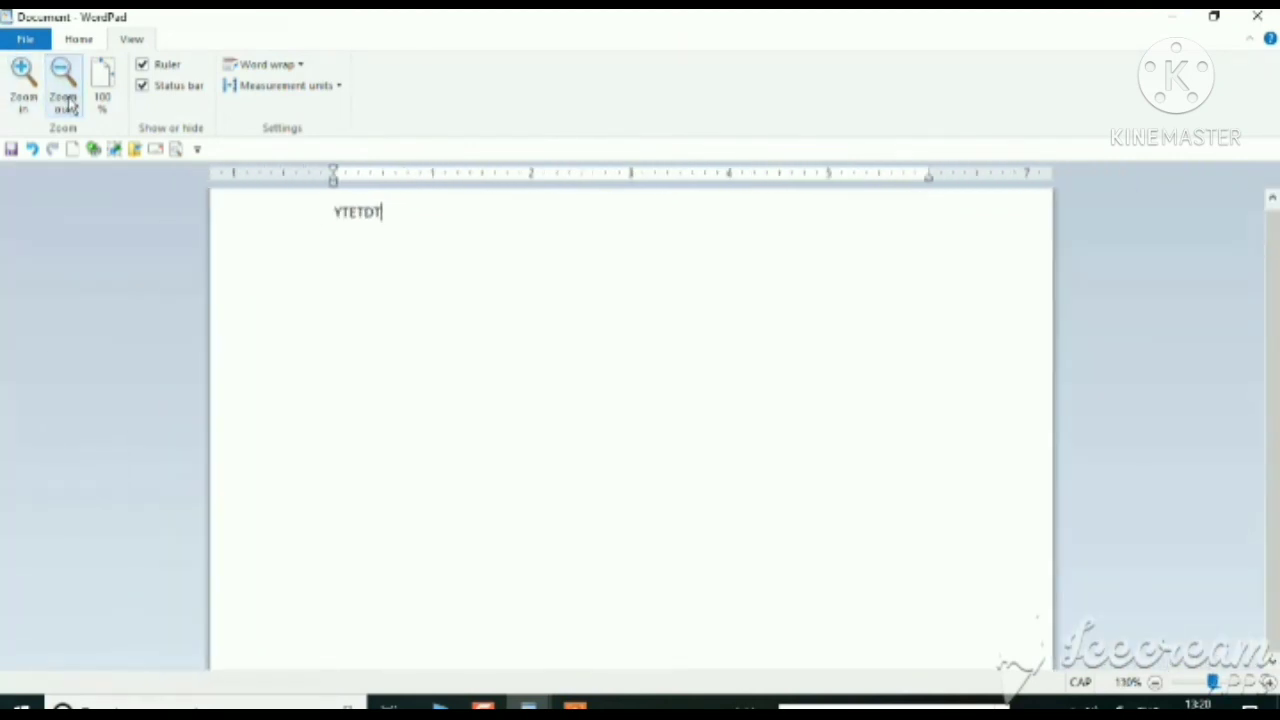
pyautogui.click(66, 106)
pyautogui.click(70, 108)
pyautogui.click(76, 110)
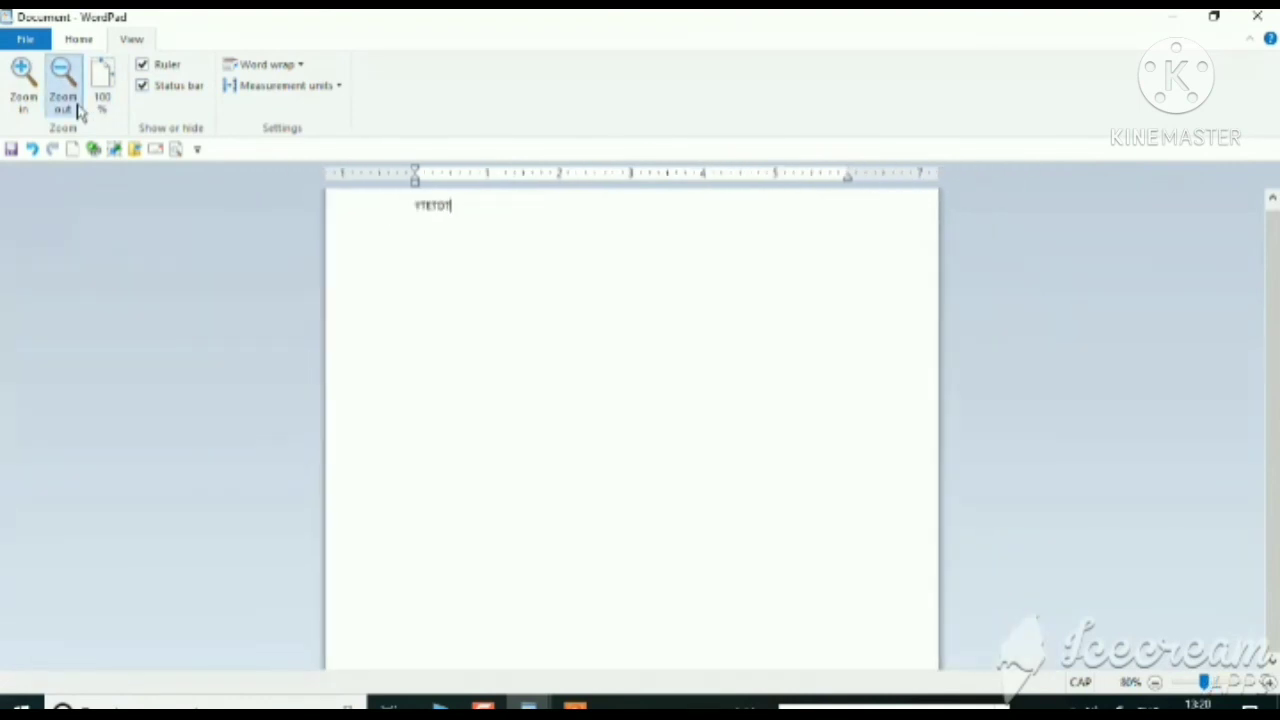
pyautogui.click(62, 100)
pyautogui.click(62, 100)
pyautogui.click(62, 100)
pyautogui.click(62, 100)
pyautogui.click(62, 100)
pyautogui.click(62, 100)
pyautogui.click(62, 100)
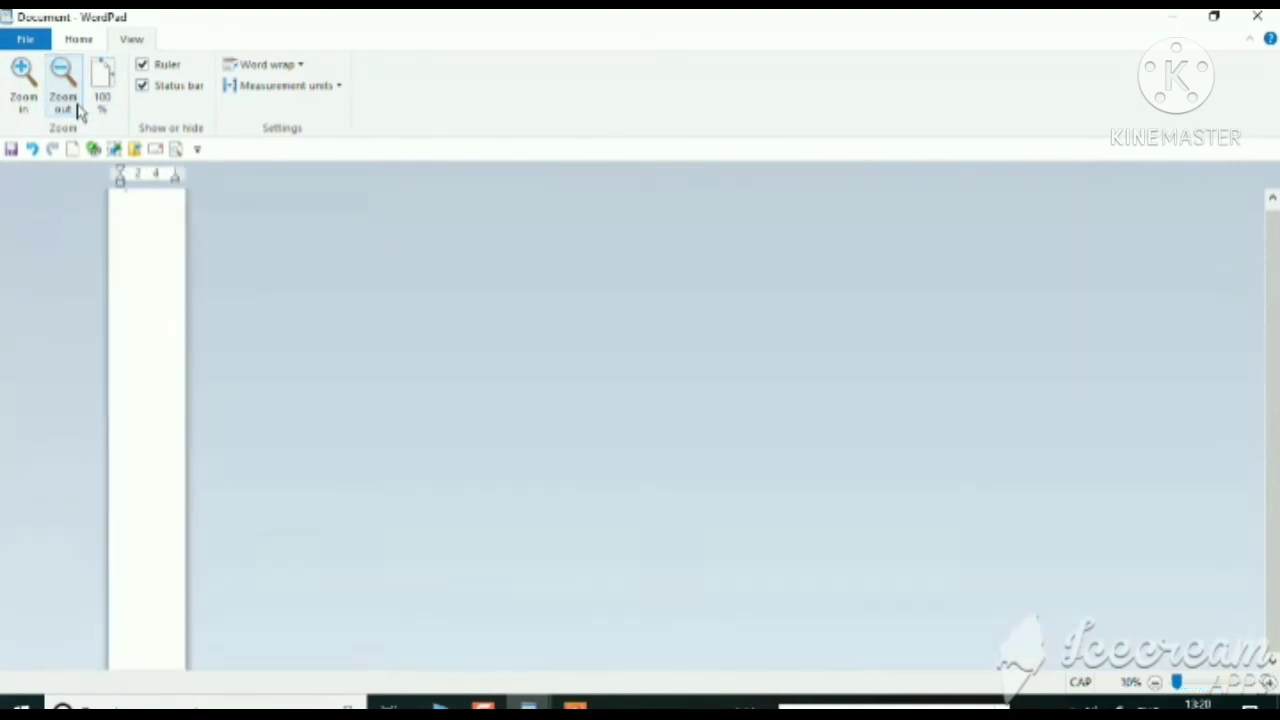
# Zoom the document view in to 170% and reset it to 100%.
pyautogui.click(33, 108)
pyautogui.click(33, 108)
pyautogui.click(33, 108)
pyautogui.click(33, 108)
pyautogui.click(34, 109)
pyautogui.click(35, 110)
pyautogui.click(36, 110)
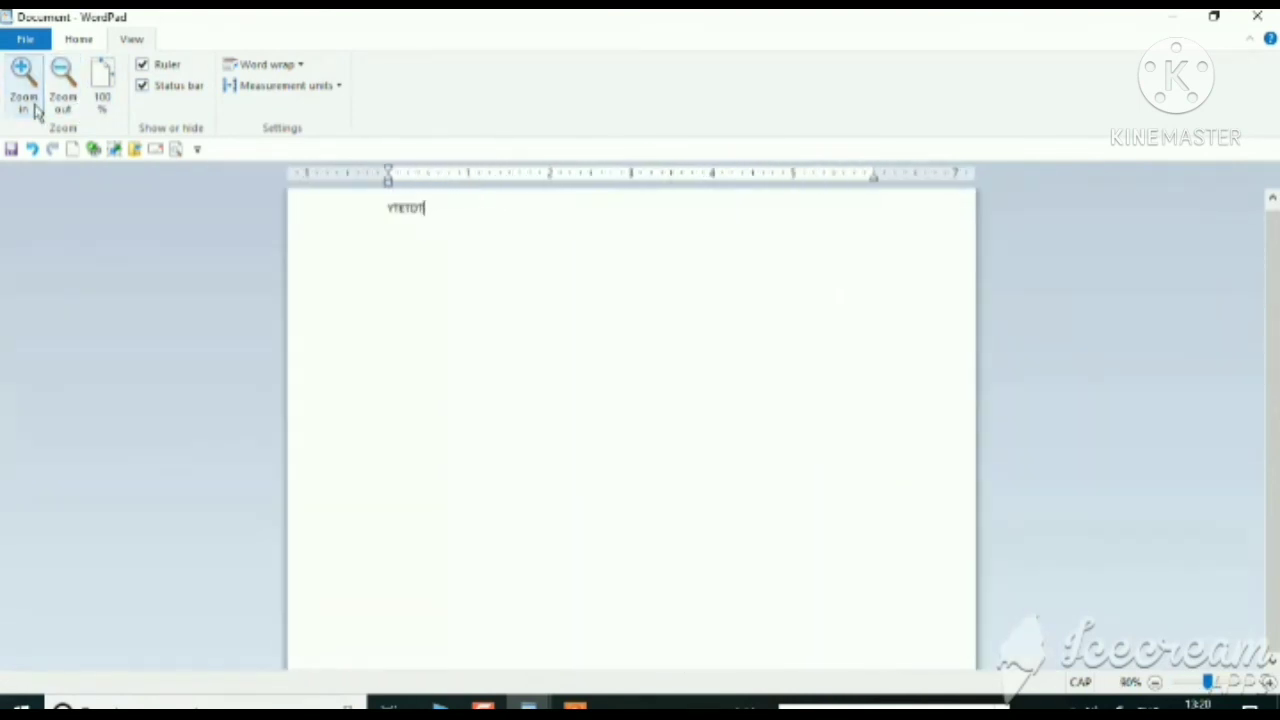
pyautogui.click(35, 110)
pyautogui.click(35, 110)
pyautogui.click(35, 110)
pyautogui.click(35, 110)
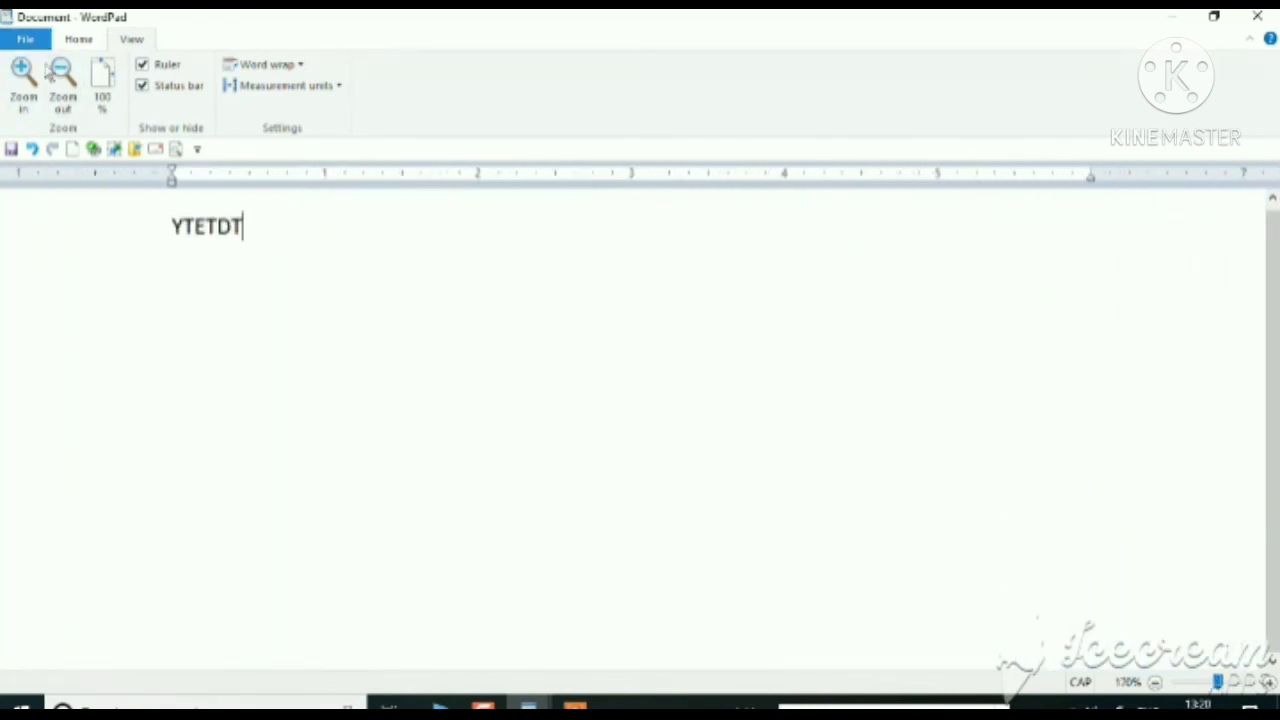
pyautogui.click(103, 100)
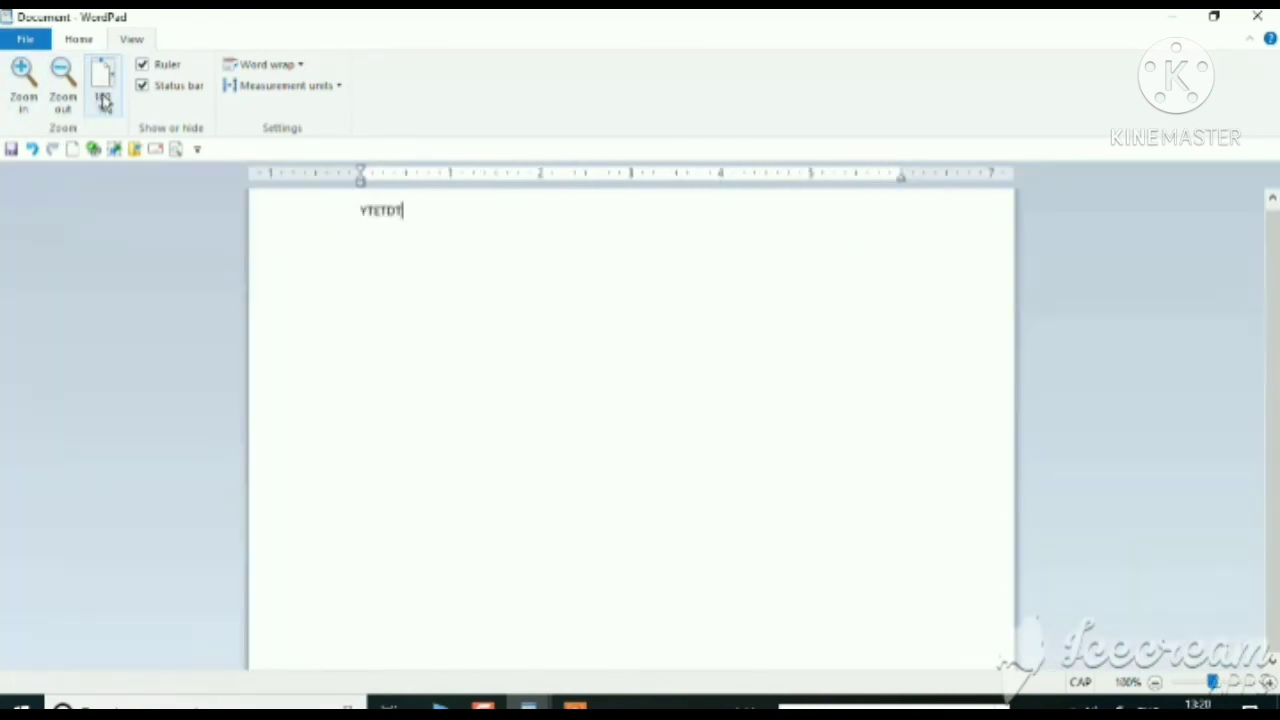
# Select all the text, then hide the ruler and show it again.
pyautogui.hotkey('ctrl', 'a')
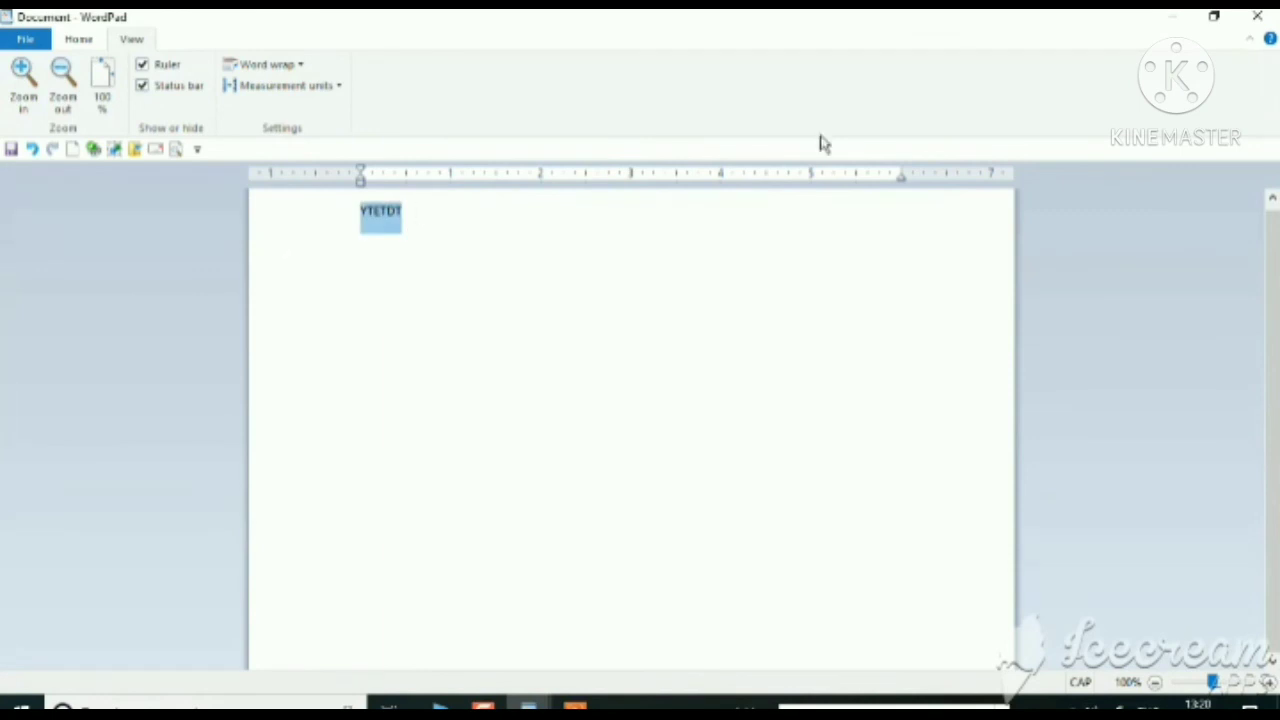
pyautogui.click(165, 68)
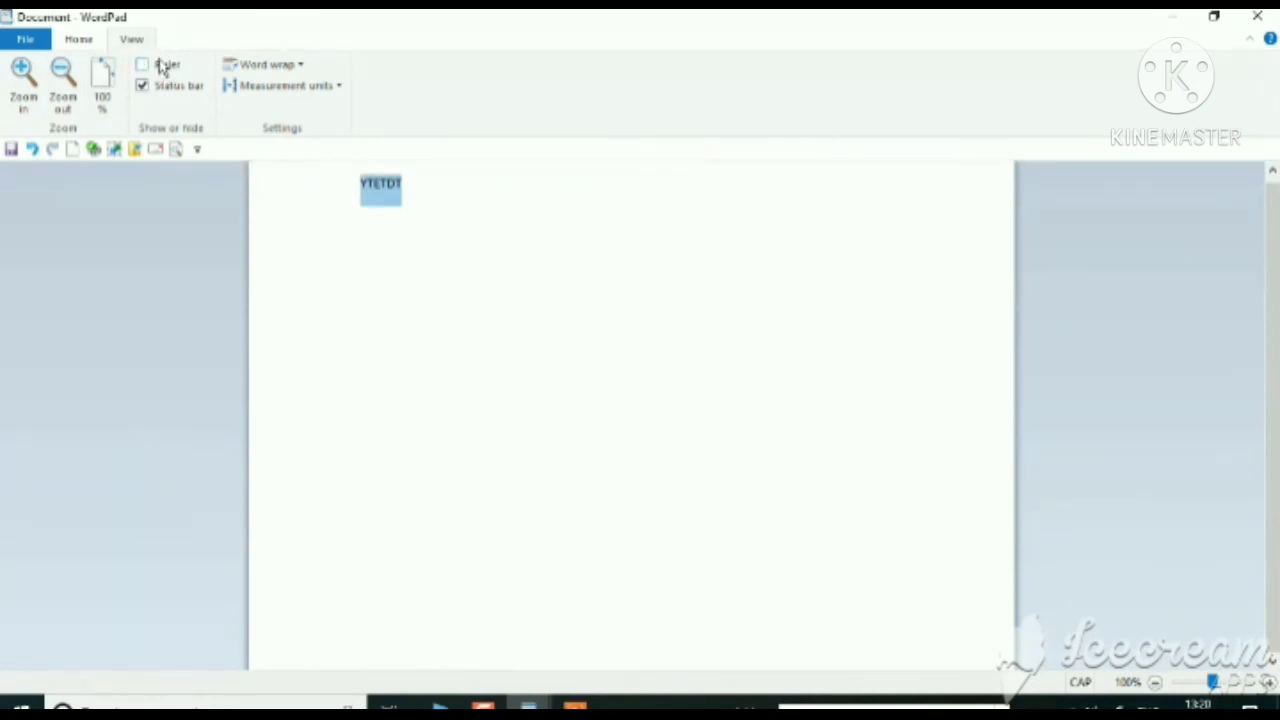
pyautogui.click(162, 66)
pyautogui.click(162, 66)
pyautogui.click(162, 66)
pyautogui.click(162, 66)
pyautogui.click(162, 66)
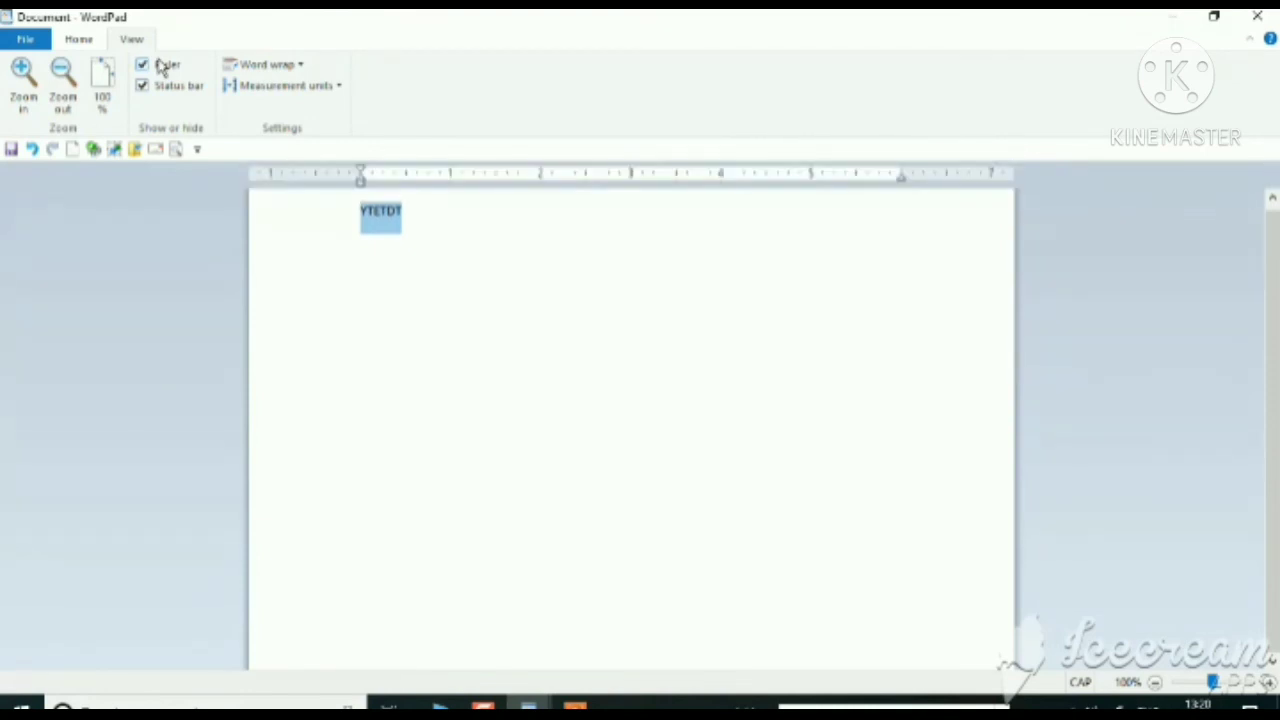
pyautogui.moveTo(366, 190)
pyautogui.mouseDown()
pyautogui.moveTo(462, 204)
pyautogui.moveTo(469, 191)
pyautogui.moveTo(358, 220)
pyautogui.mouseUp()
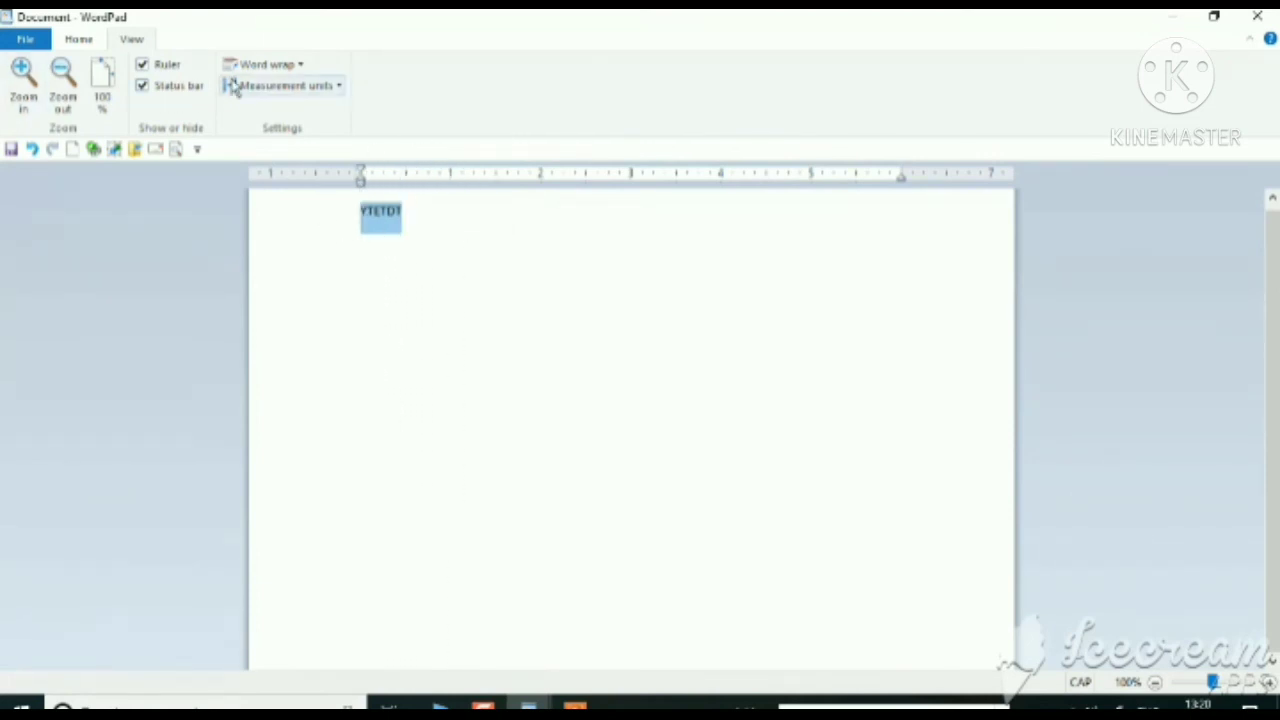
# Hide the status bar and show it again.
pyautogui.click(185, 88)
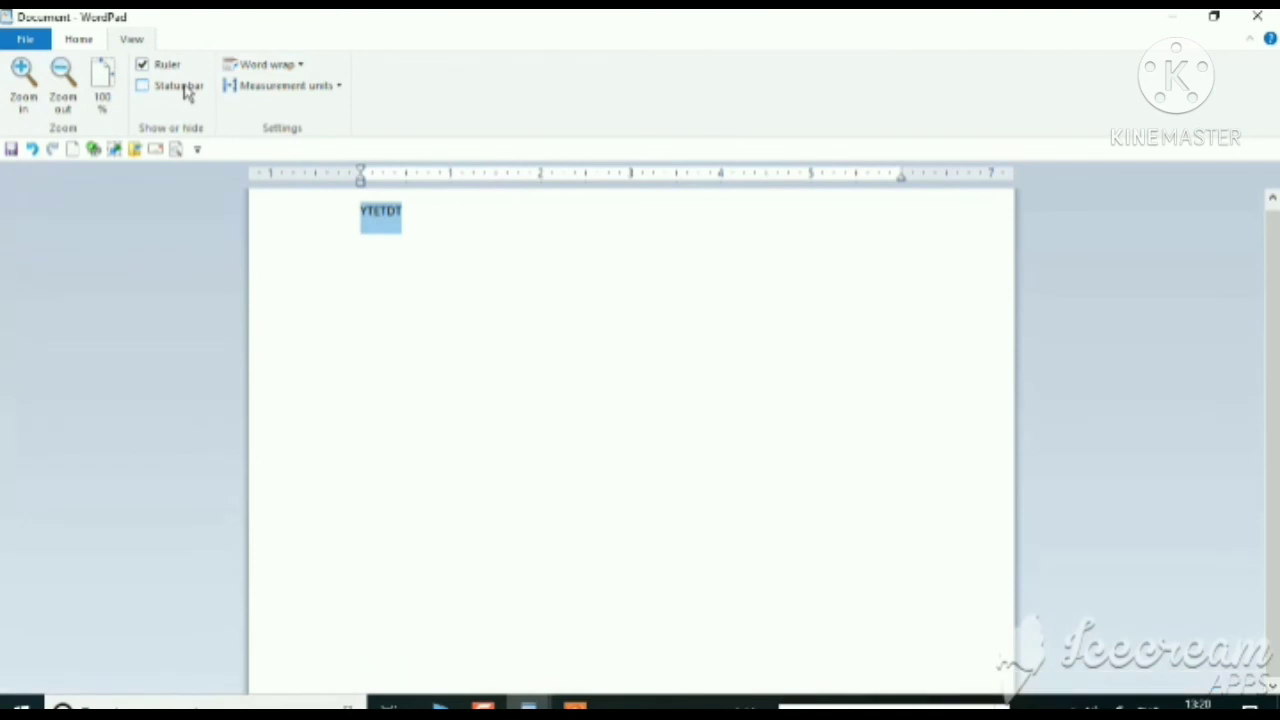
pyautogui.click(185, 88)
pyautogui.click(185, 88)
pyautogui.click(185, 88)
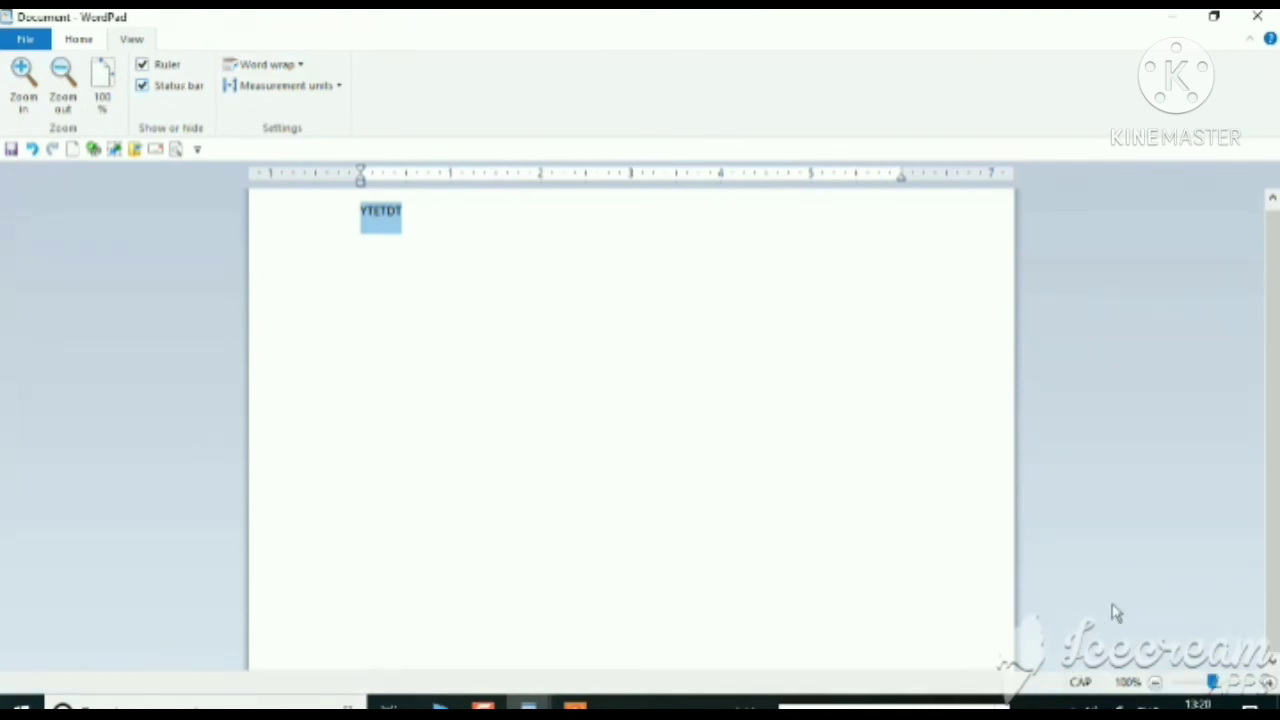
# Use the status bar zoom control to enlarge the document view to 200%.
pyautogui.click(1266, 683)
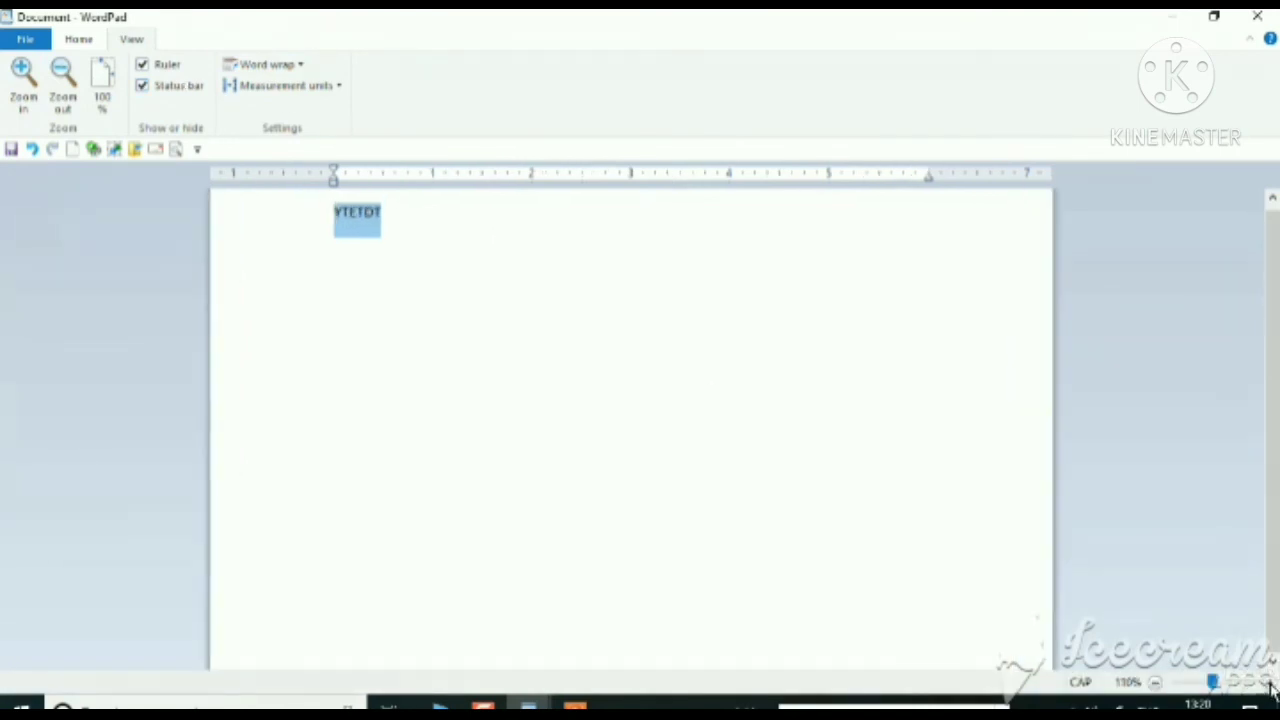
pyautogui.click(1266, 683)
pyautogui.click(1266, 683)
pyautogui.click(1266, 683)
pyautogui.click(1266, 683)
pyautogui.click(1268, 683)
pyautogui.click(1268, 683)
pyautogui.click(1268, 683)
pyautogui.click(1268, 683)
pyautogui.click(1268, 683)
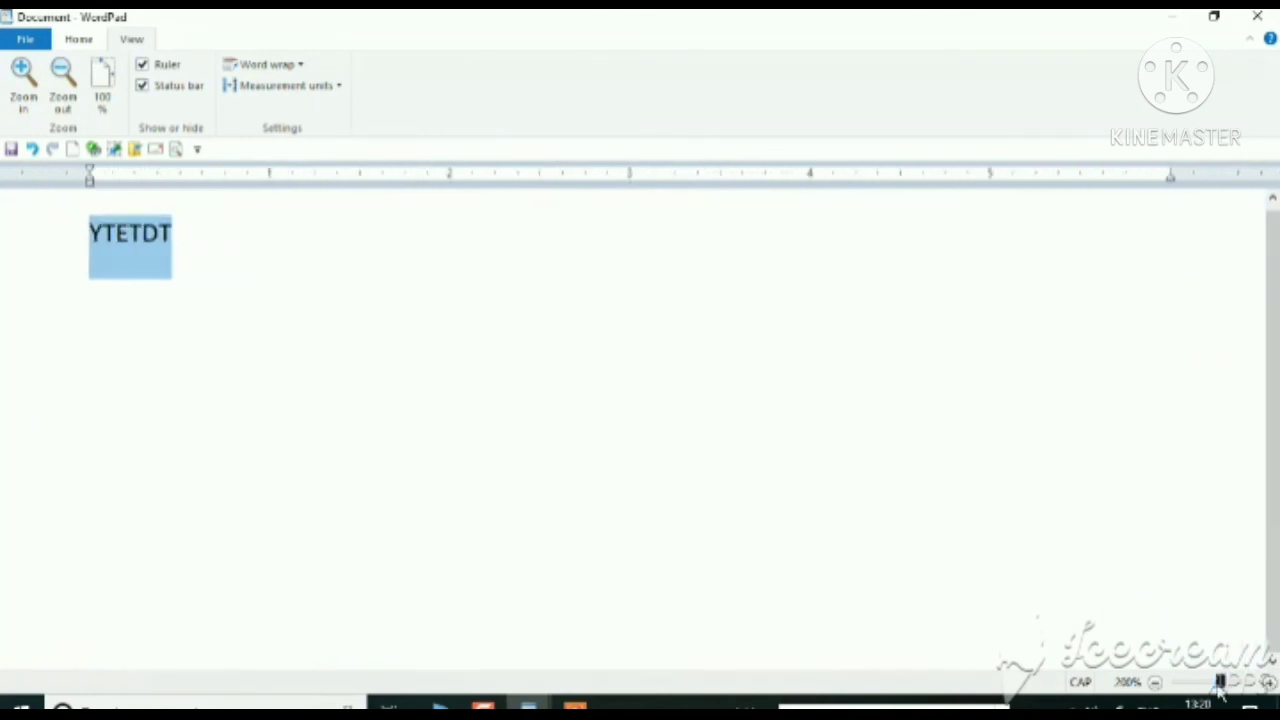
# Use the status bar zoom control to reduce the document view to 100%.
pyautogui.click(1155, 683)
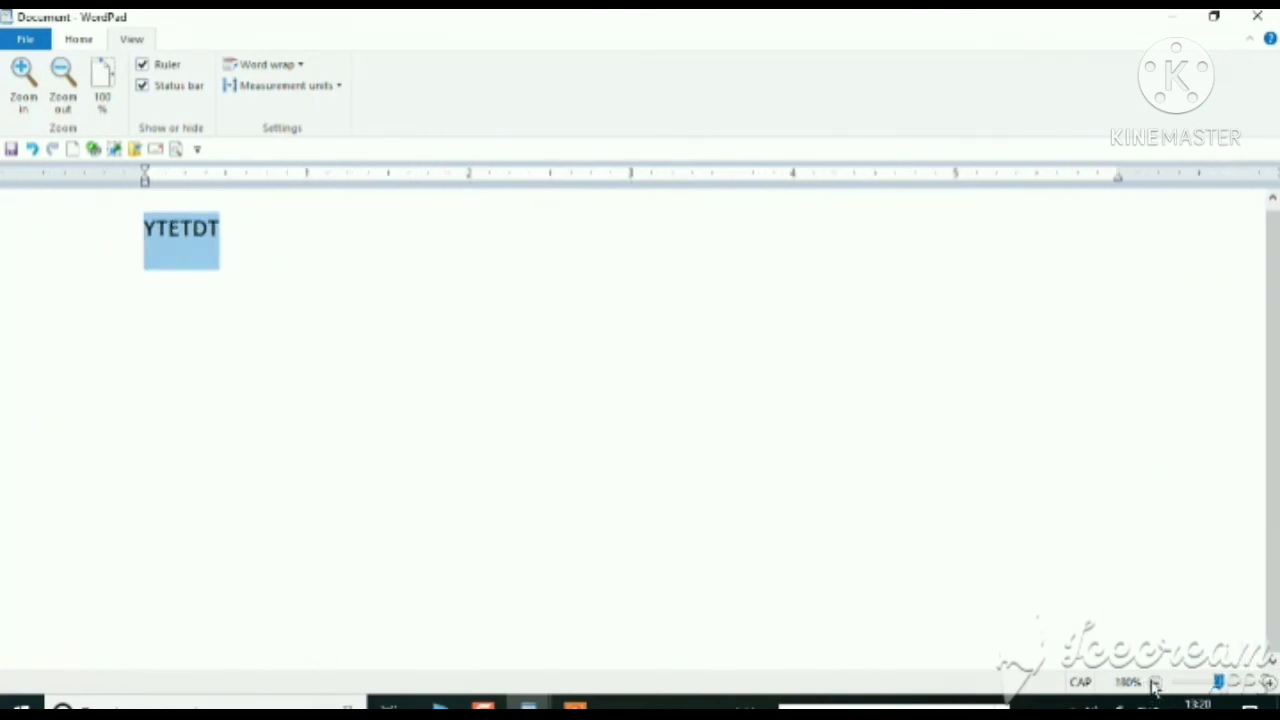
pyautogui.click(1155, 683)
pyautogui.click(1155, 683)
pyautogui.click(1155, 683)
pyautogui.click(1155, 683)
pyautogui.click(1155, 683)
pyautogui.click(1155, 683)
pyautogui.click(1155, 683)
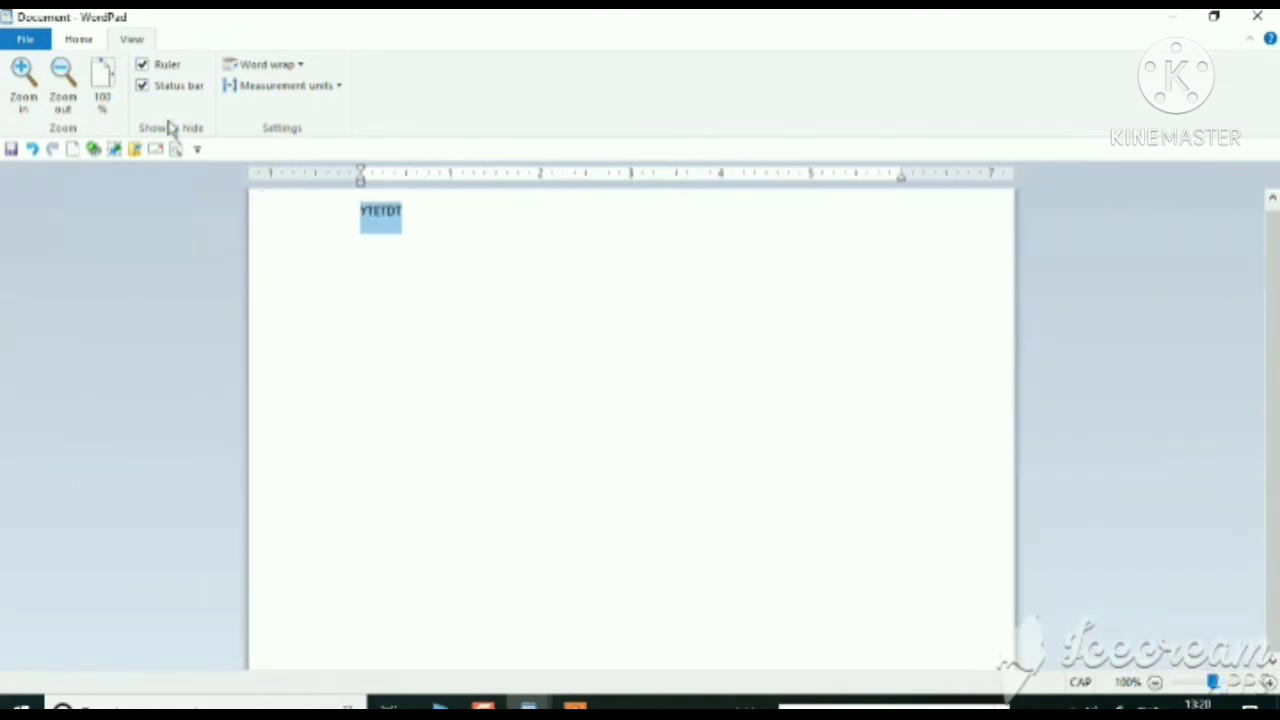
# Set word wrap to No wrap and append GDFHGDF followed by a long run of H characters after YTETDT.
pyautogui.click(263, 66)
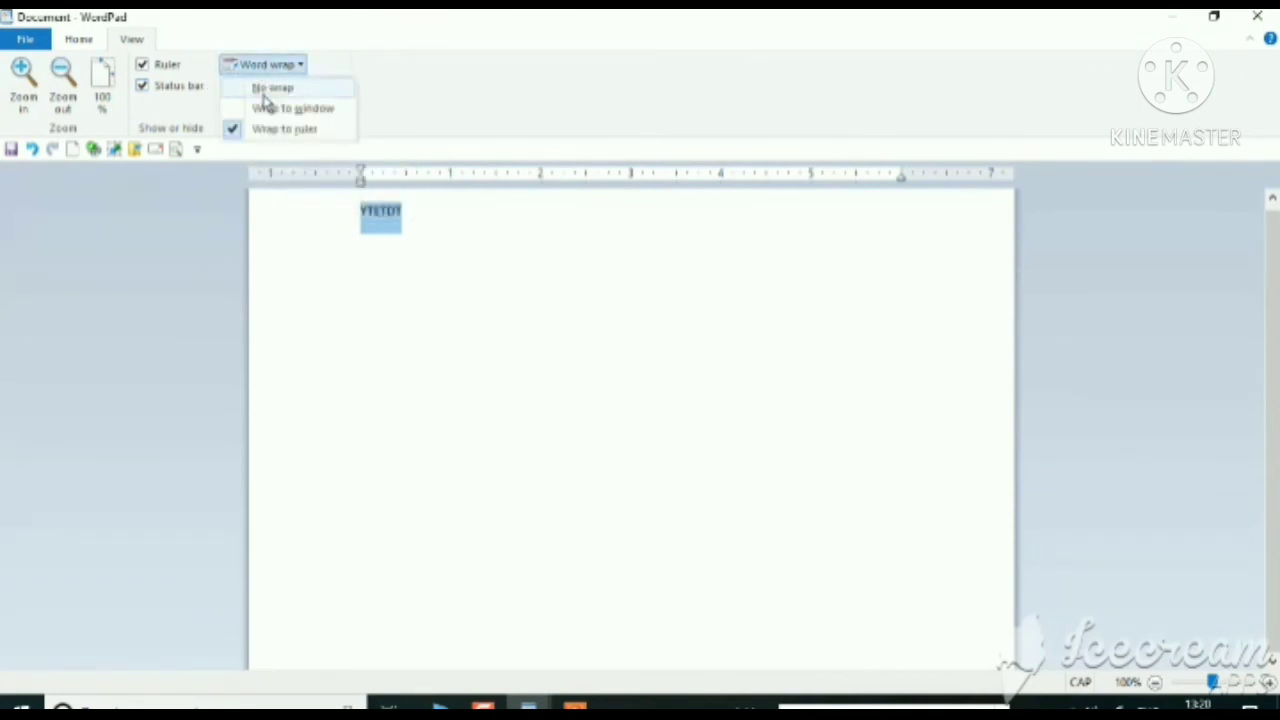
pyautogui.click(265, 93)
pyautogui.click(120, 258)
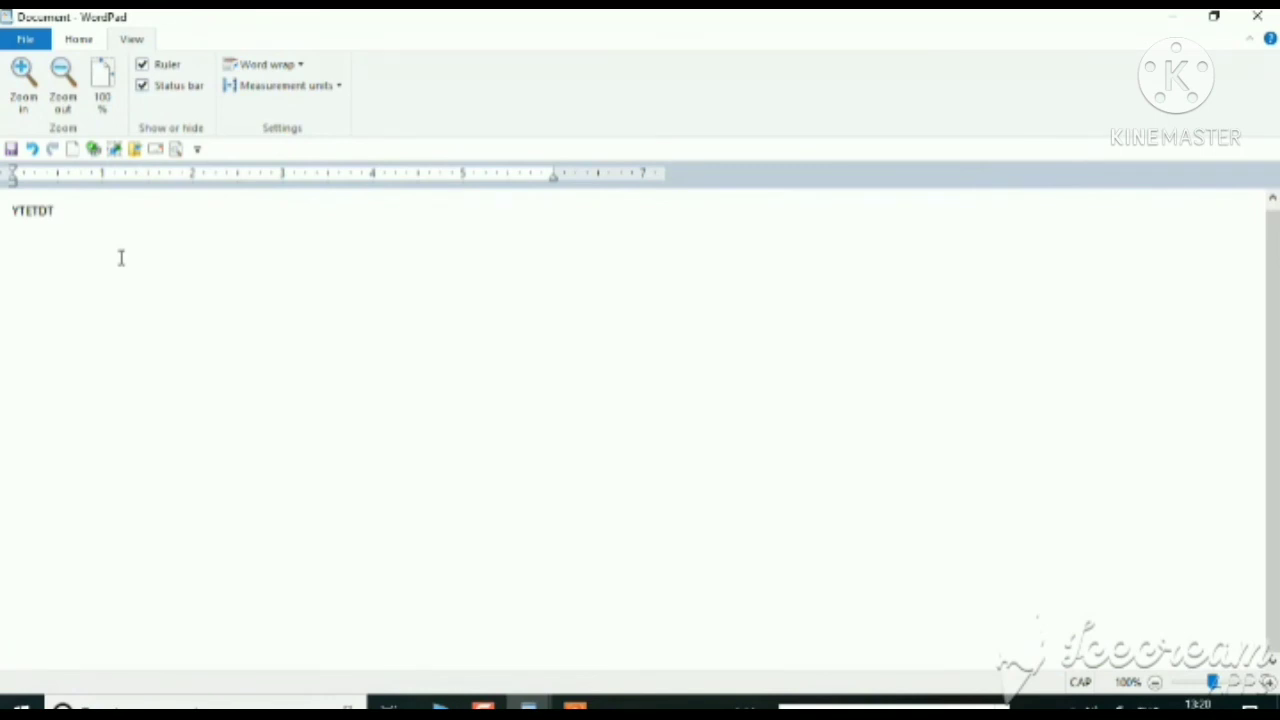
pyautogui.write('GDFHGDFHHHHHHHHHHHHHHHHHHHHHHHHHHHHHHHHH')
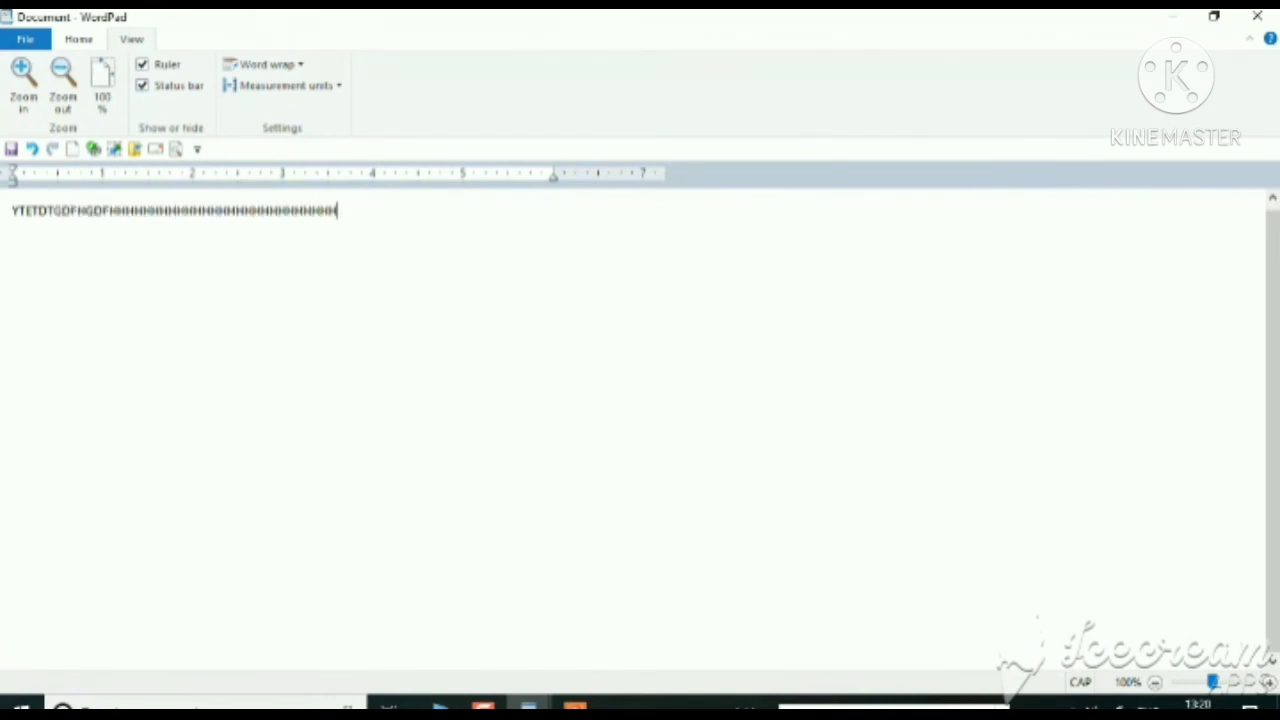
pyautogui.write('HHHHHHHHHHHHHHHHHHHHHHHHHHHHHHHHHHHHHHHHHHHHHHHHHHHHHHHHHHHHHHHHHHHHHHHHHHHHHHHHHHHHHH')
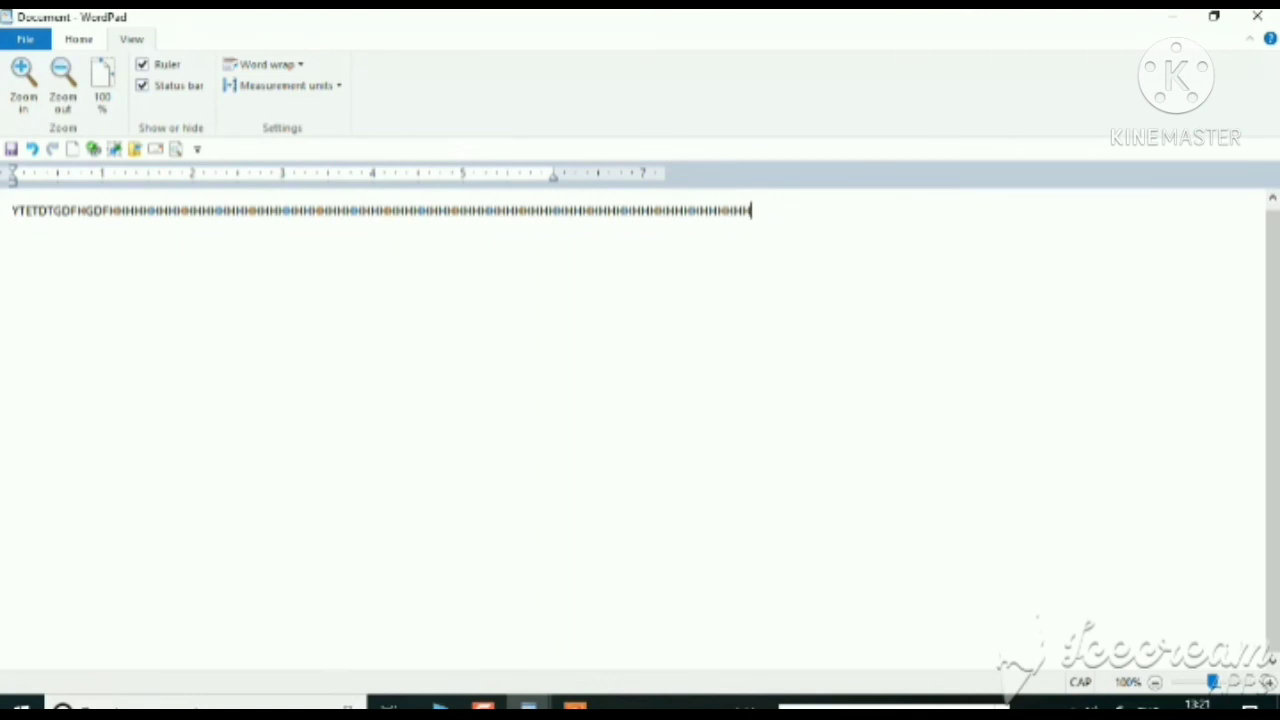
# Set word wrap to Wrap to ruler.
pyautogui.click(258, 66)
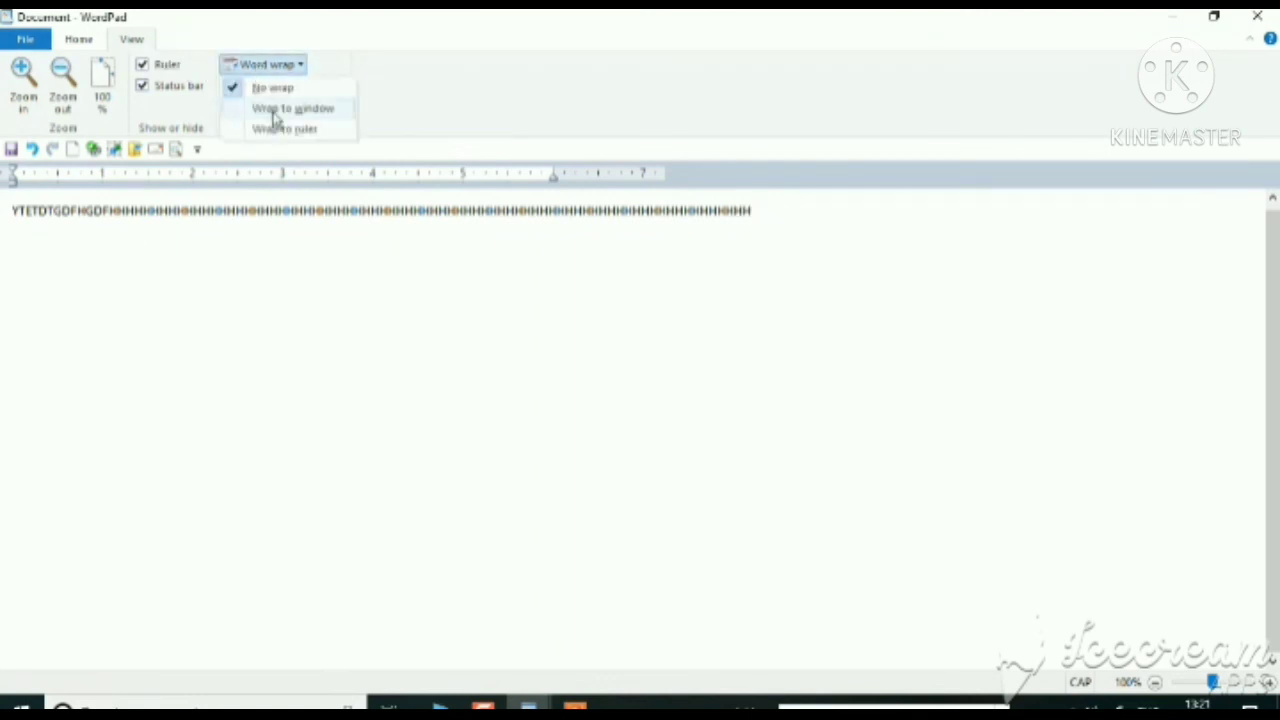
pyautogui.click(280, 130)
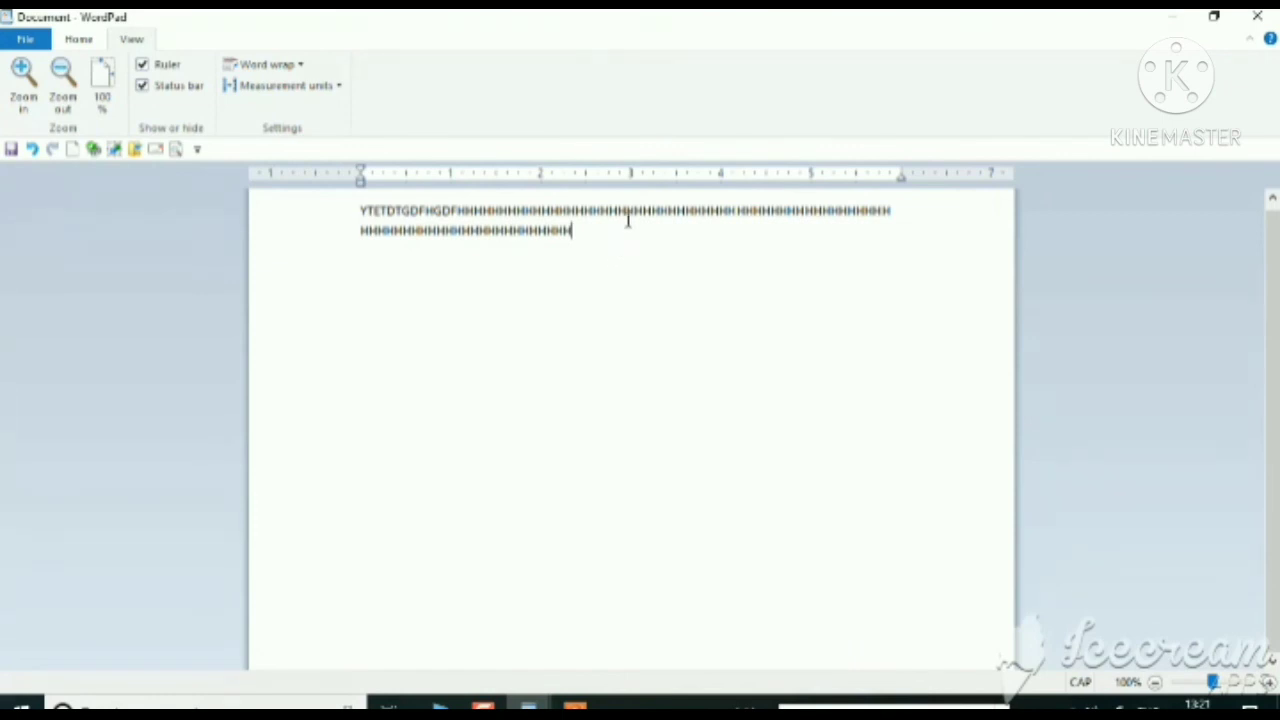
pyautogui.click(297, 67)
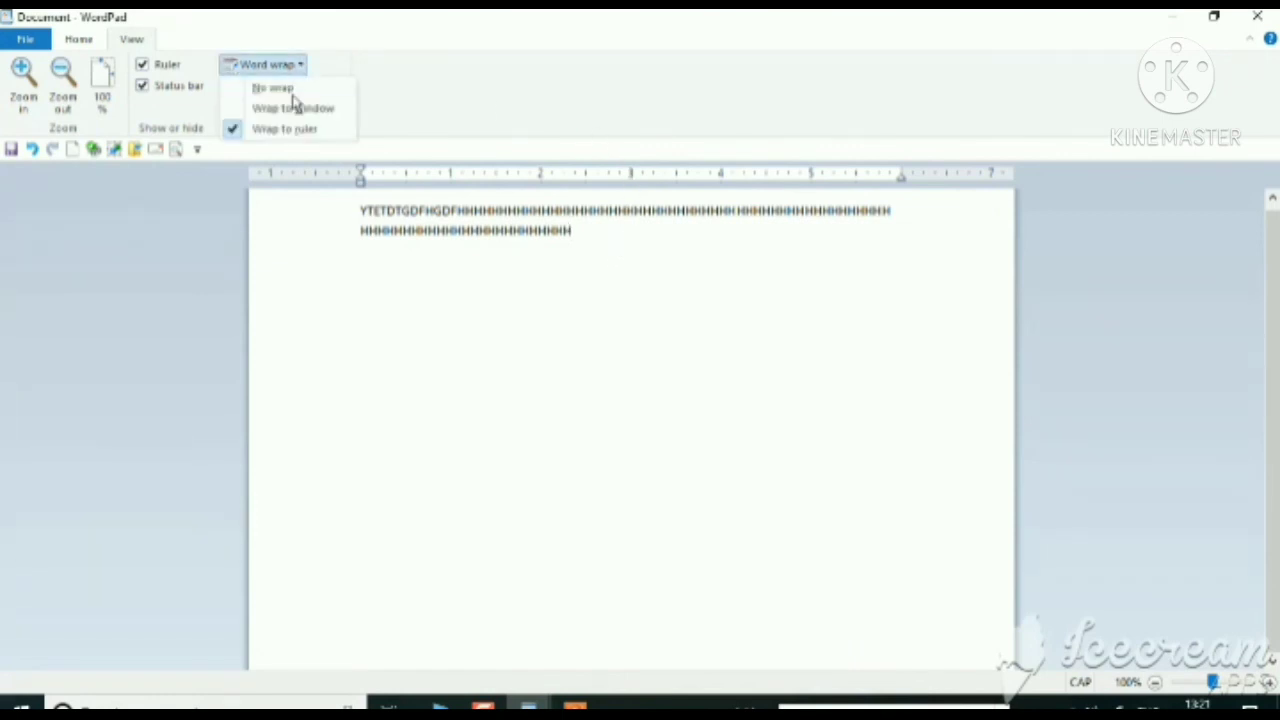
pyautogui.click(280, 128)
# Switch the measurement units through Centimeters, Points and Picas, and return them to Inches.
pyautogui.click(277, 88)
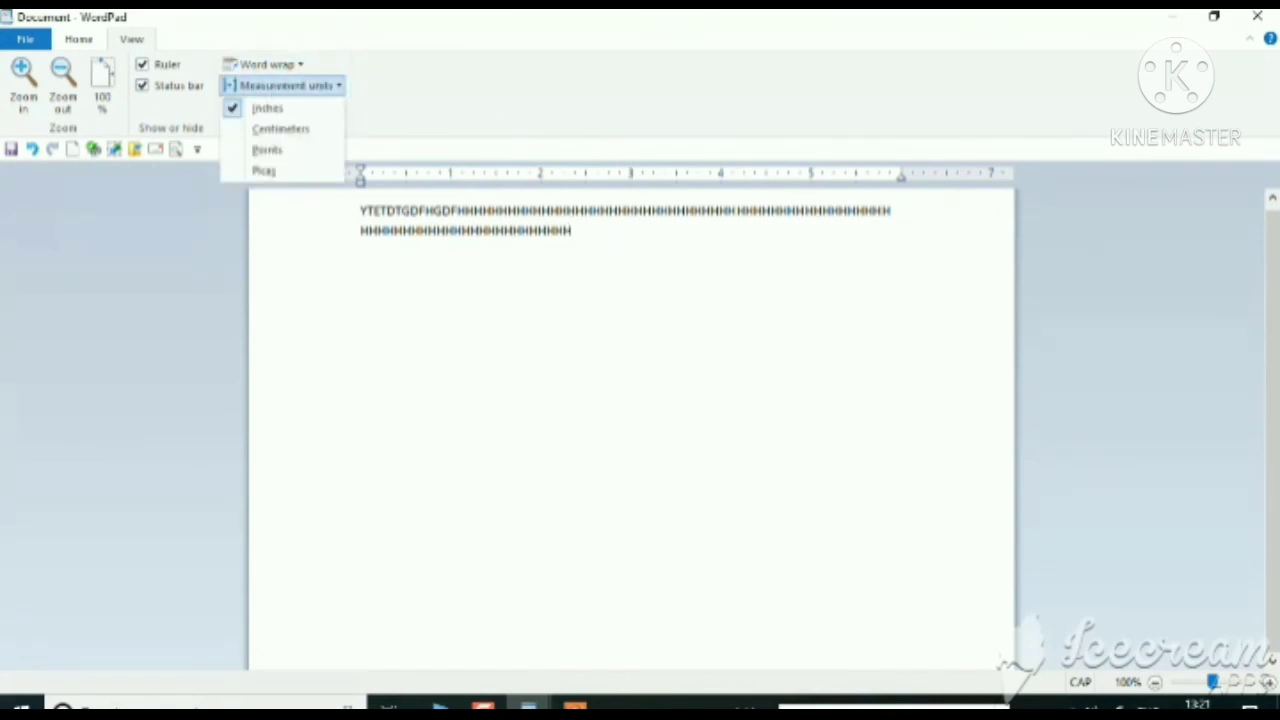
pyautogui.click(290, 129)
pyautogui.click(306, 88)
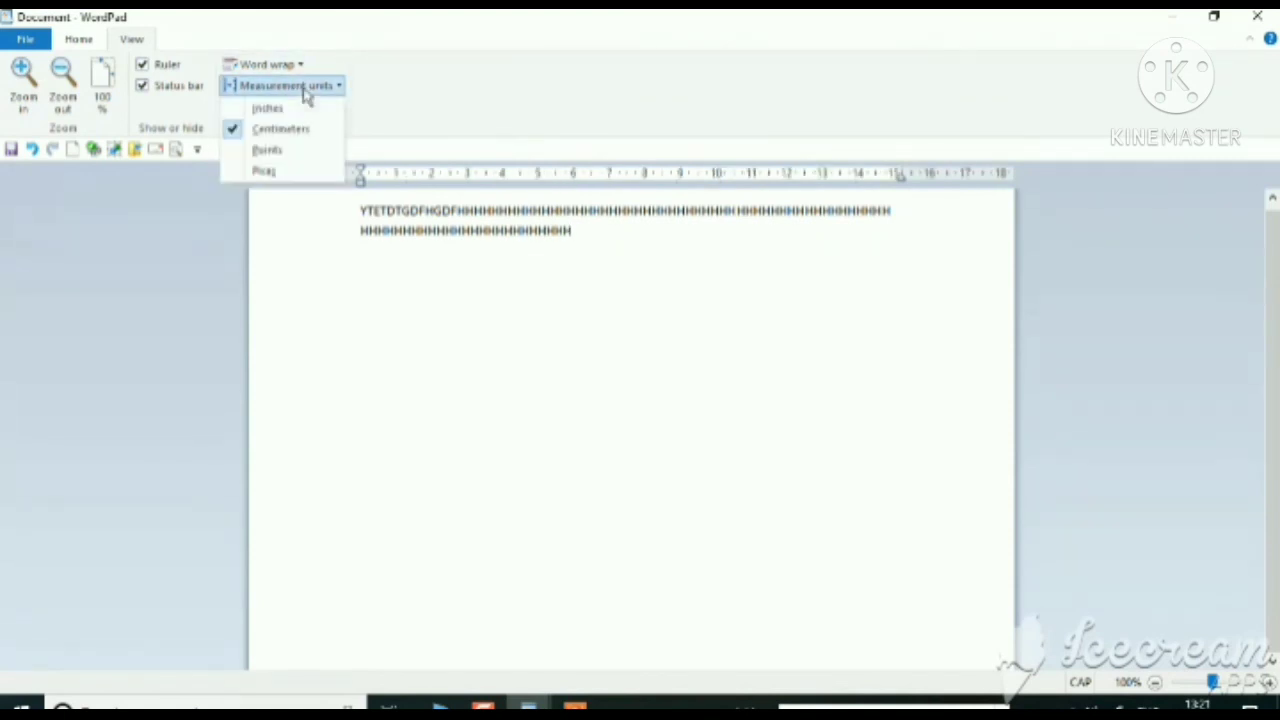
pyautogui.click(300, 152)
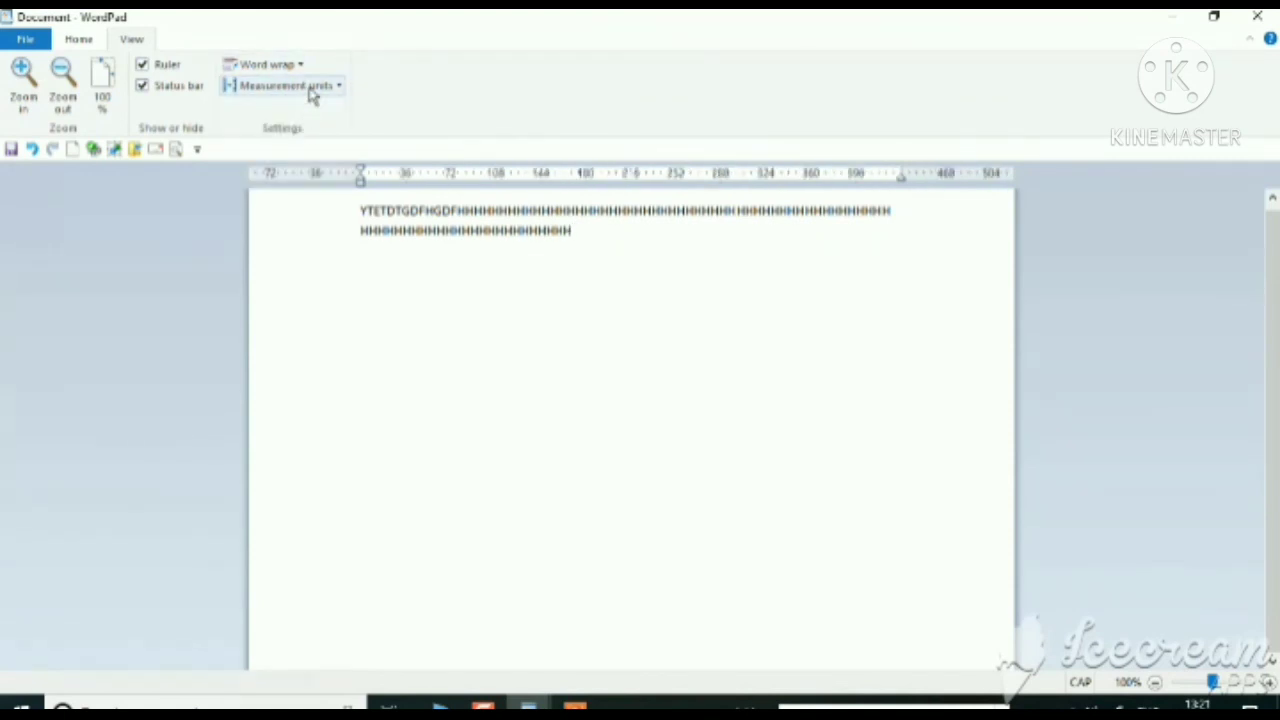
pyautogui.click(310, 88)
pyautogui.click(307, 173)
pyautogui.click(318, 87)
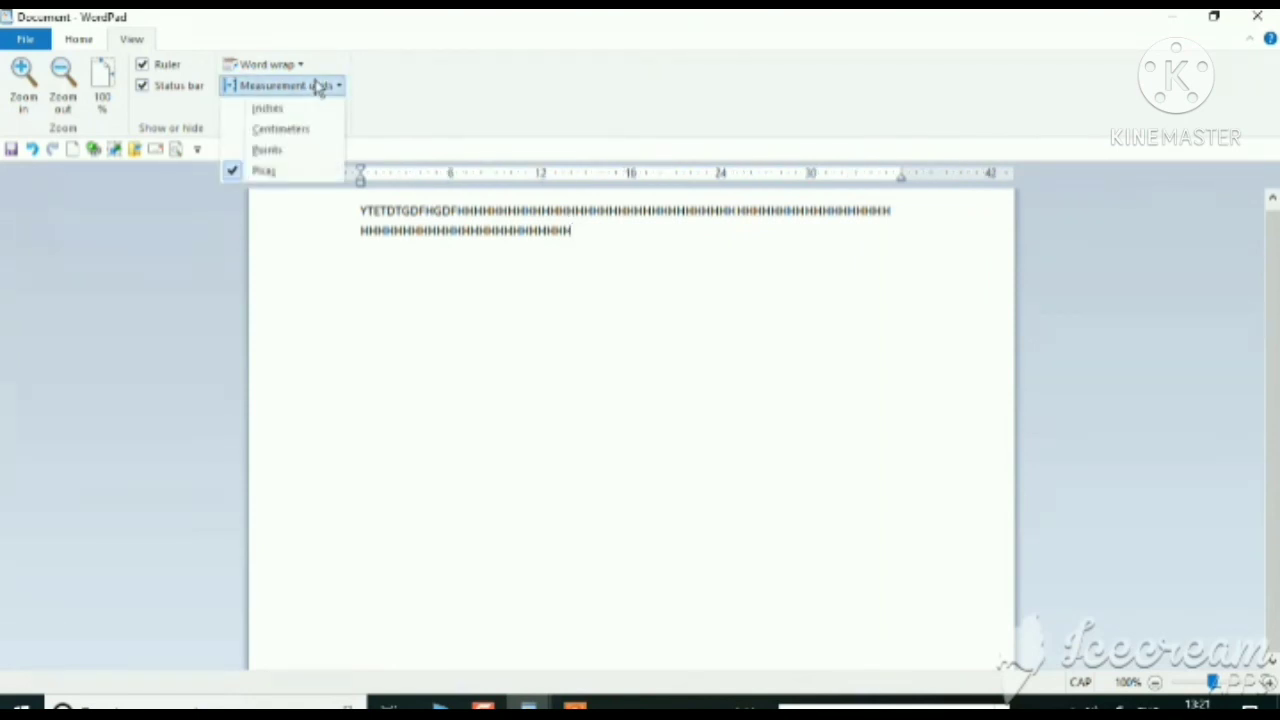
pyautogui.click(310, 108)
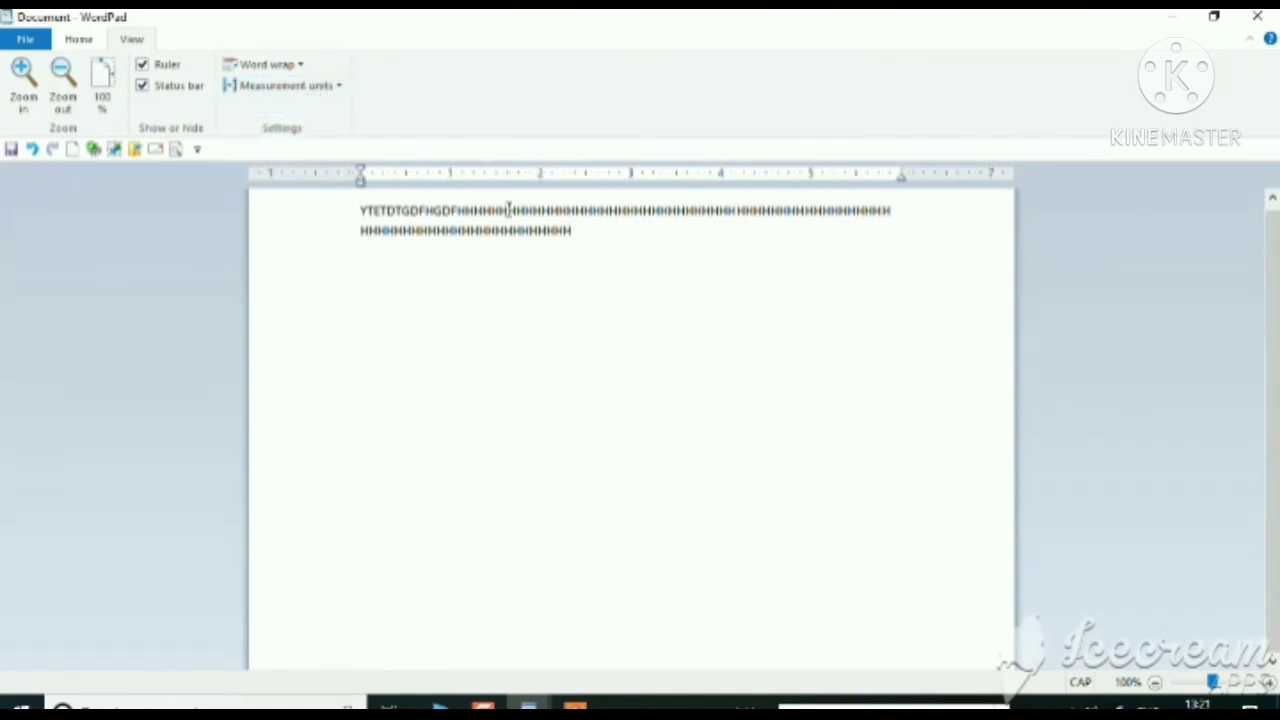